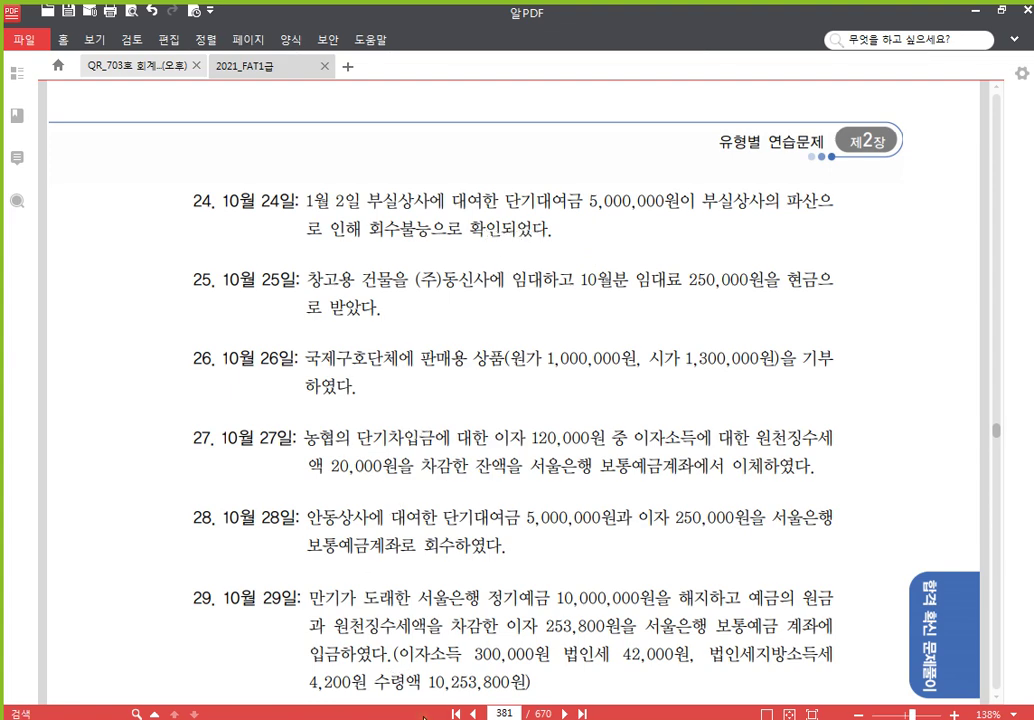
Step: Switch to the accounting program and query the 합계잔액시산표 as of October 24 to check 단기대여금 for a related allowance account
key("alt+Tab")
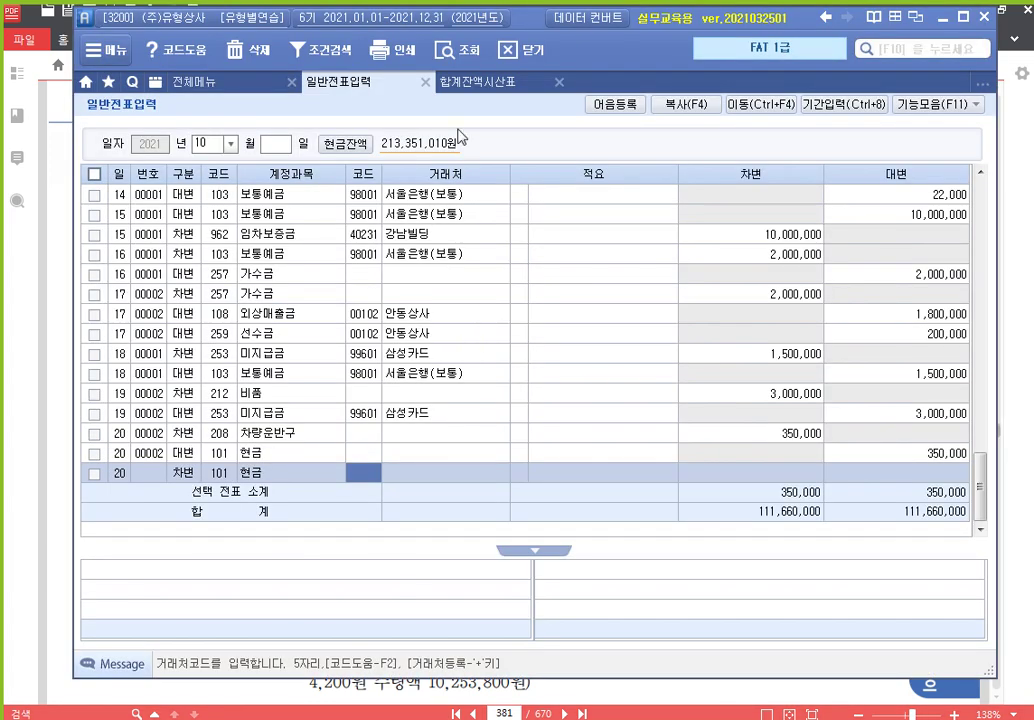
left_click(487, 88)
left_click(281, 165)
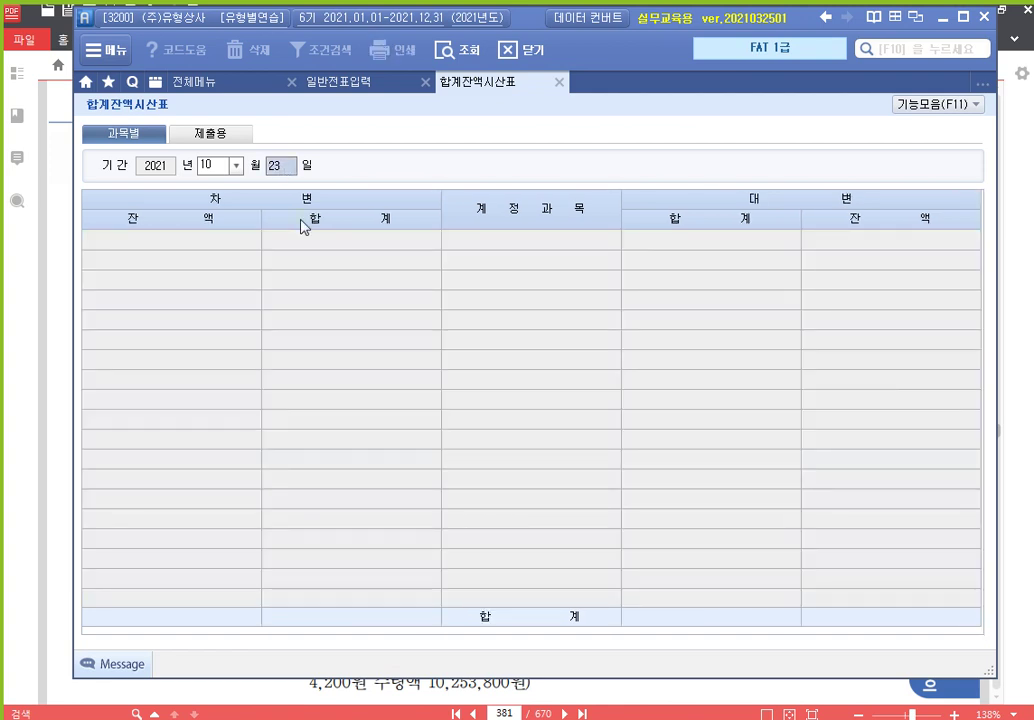
type("24")
key("Return")
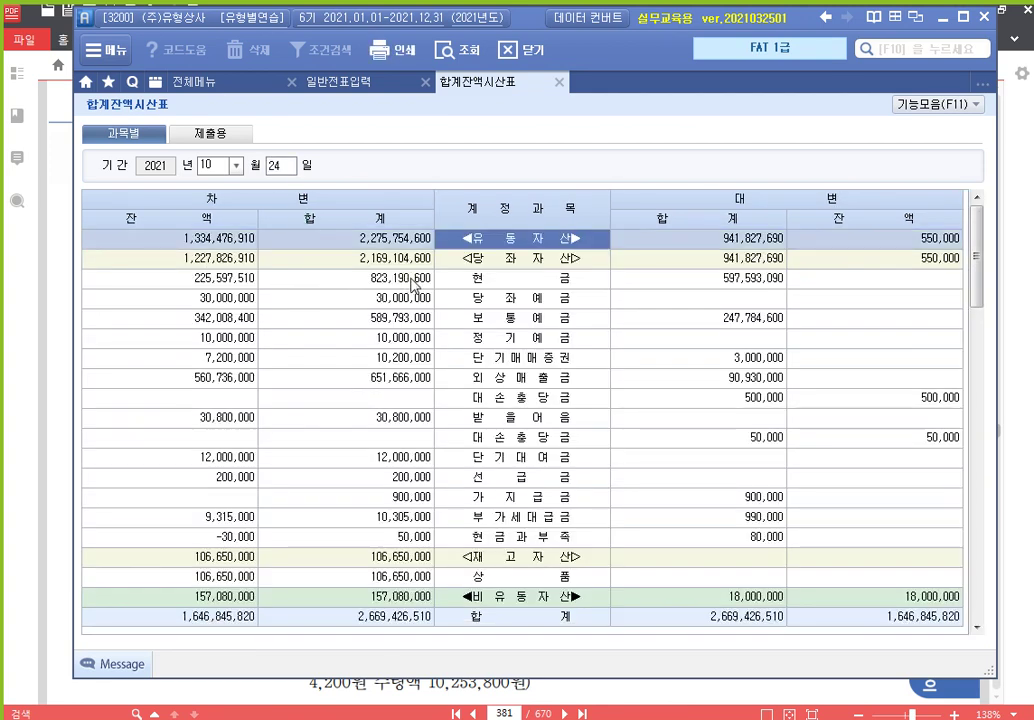
left_click(537, 460)
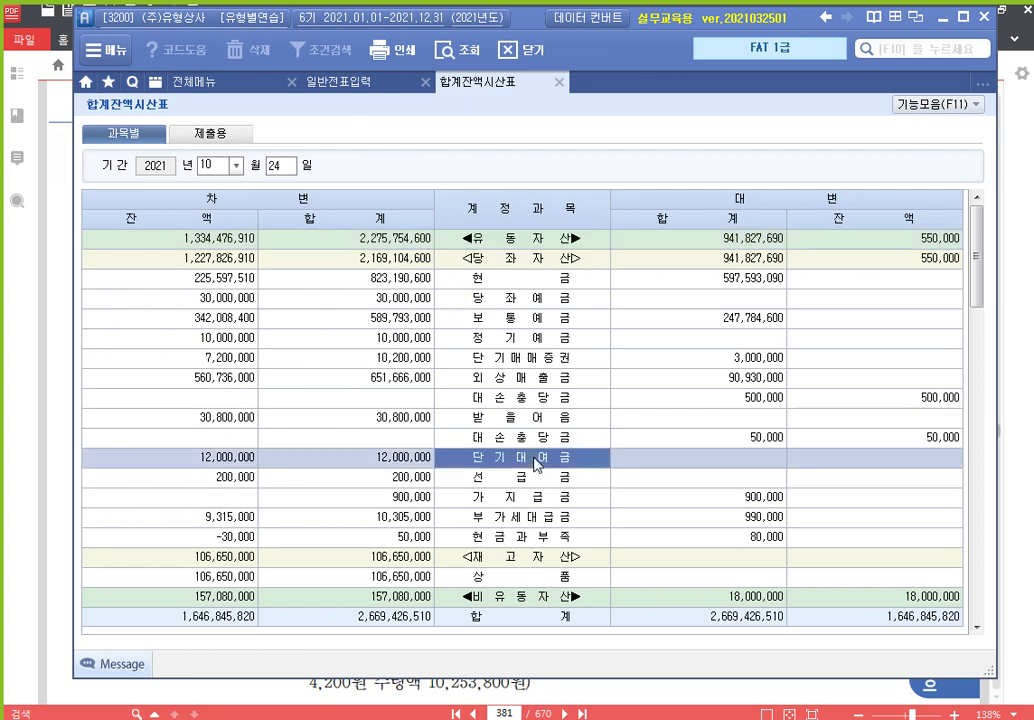
scroll(610, 450, "down", 3)
scroll(525, 340, "up", 3)
left_click(942, 18)
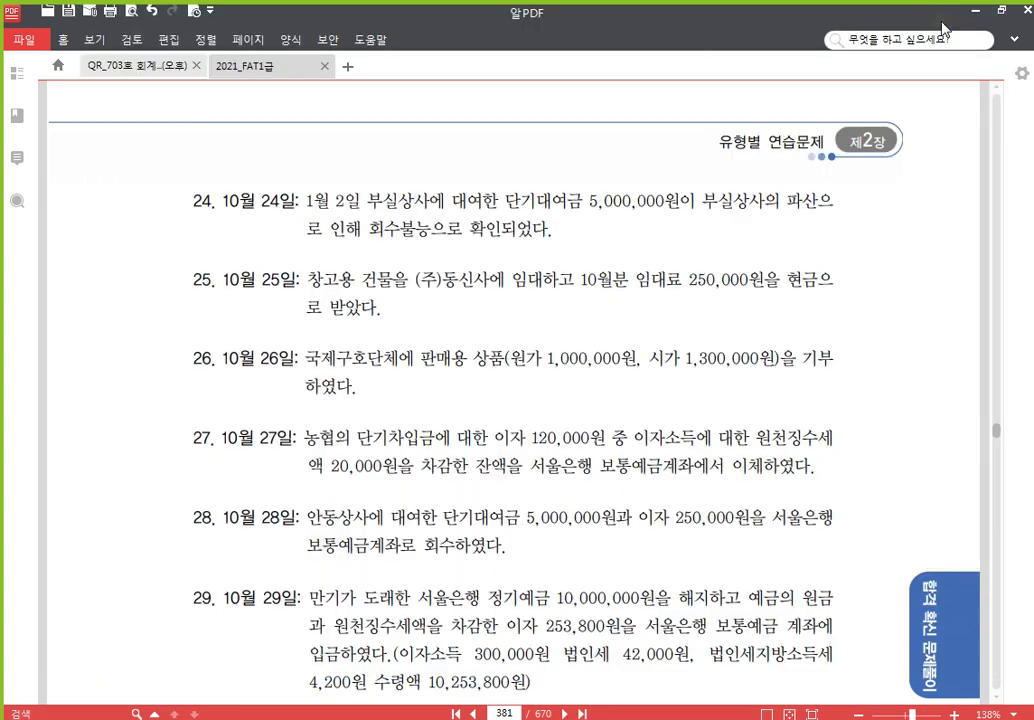
Step: Switch to the 20210422.hwp document and copy the blank (차)/(대) entry table beneath the 나약상사 bad-debt entry
left_click_drag(553, 445, 555, 365)
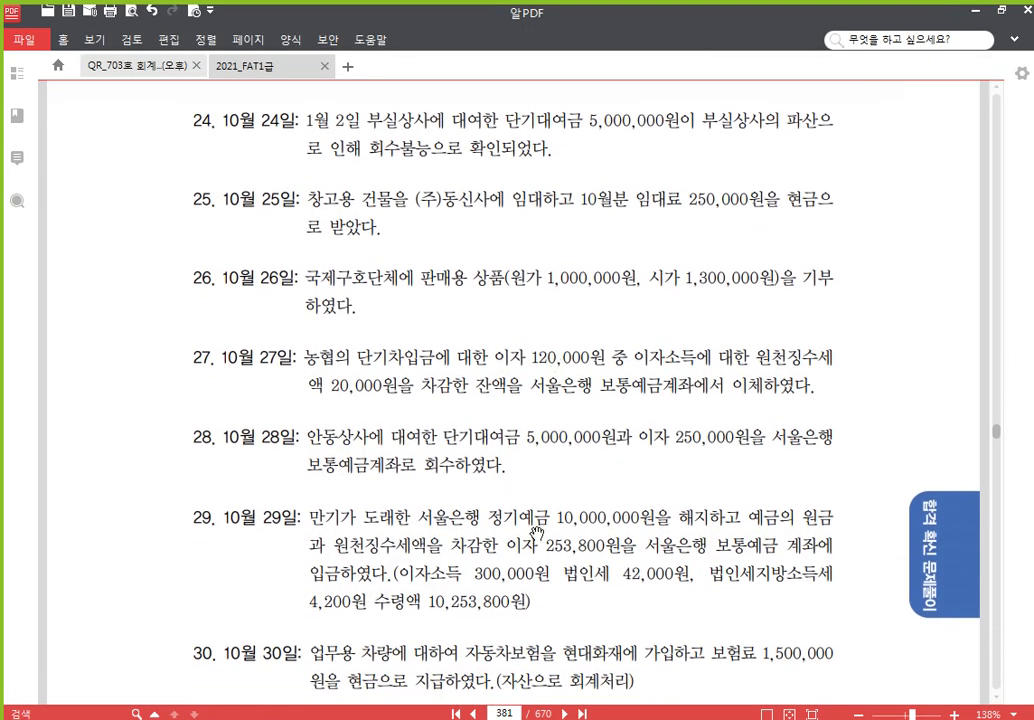
left_click(390, 719)
left_click(321, 526)
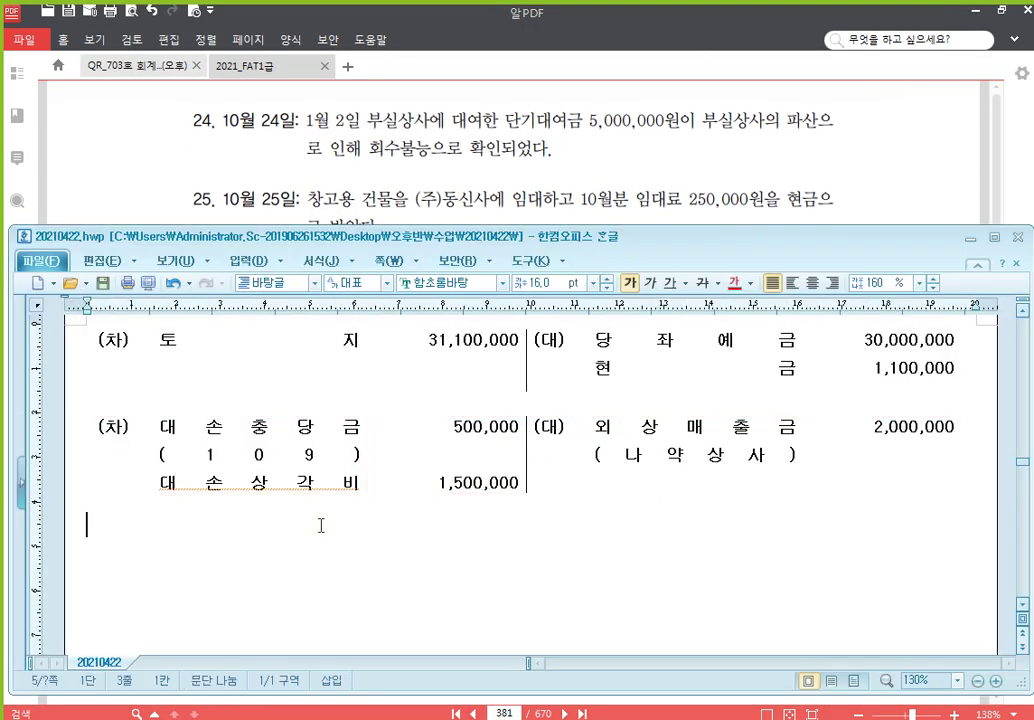
scroll(312, 549, "down", 10)
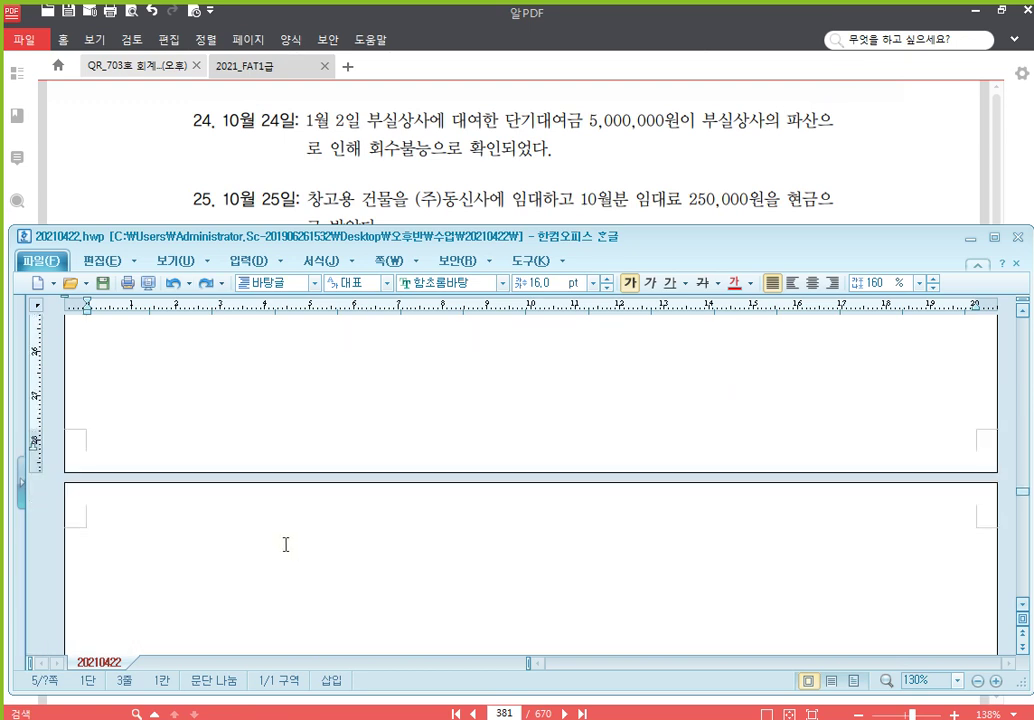
scroll(314, 561, "down", 1)
left_click(273, 425)
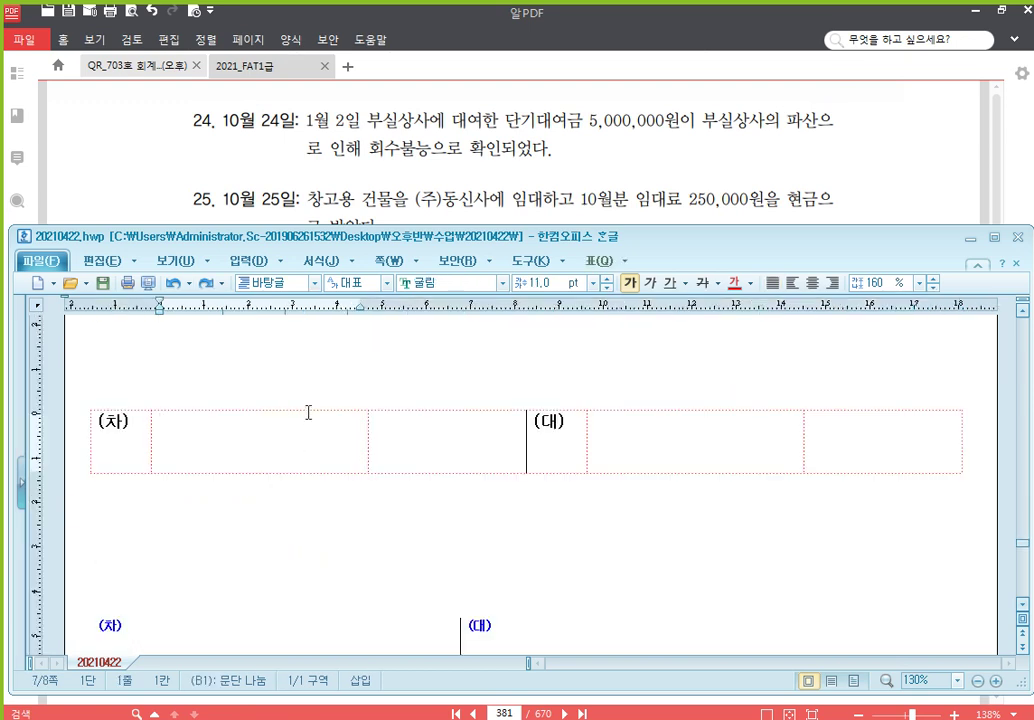
left_click(311, 413)
scroll(333, 444, "up", 5)
scroll(334, 448, "down", 3)
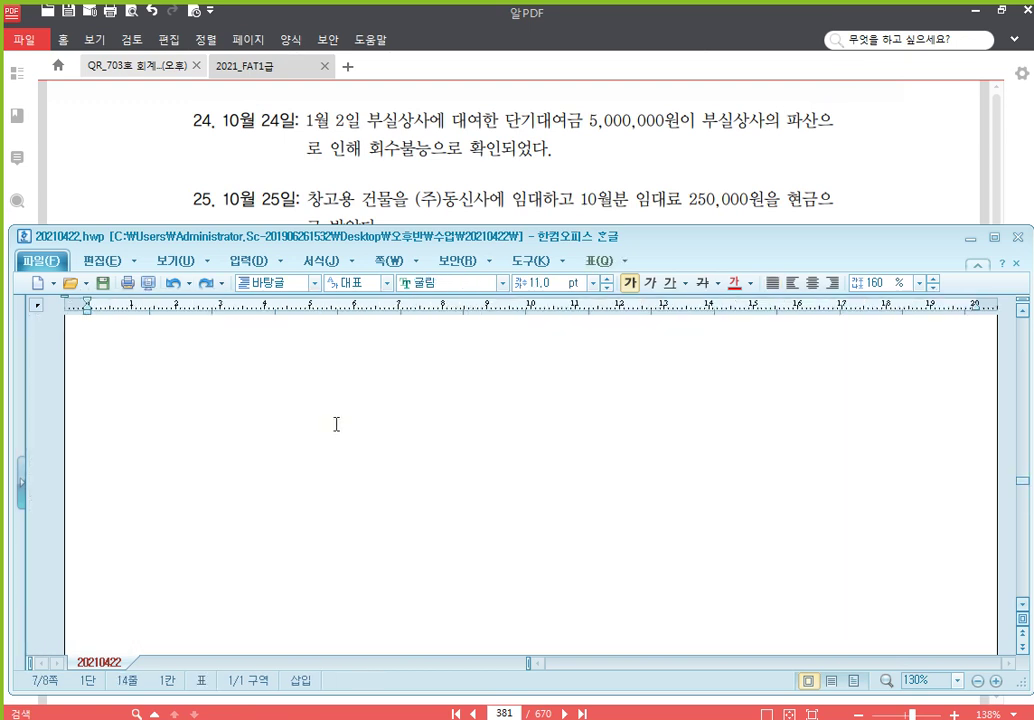
scroll(355, 429, "down", 2)
scroll(359, 434, "down", 1)
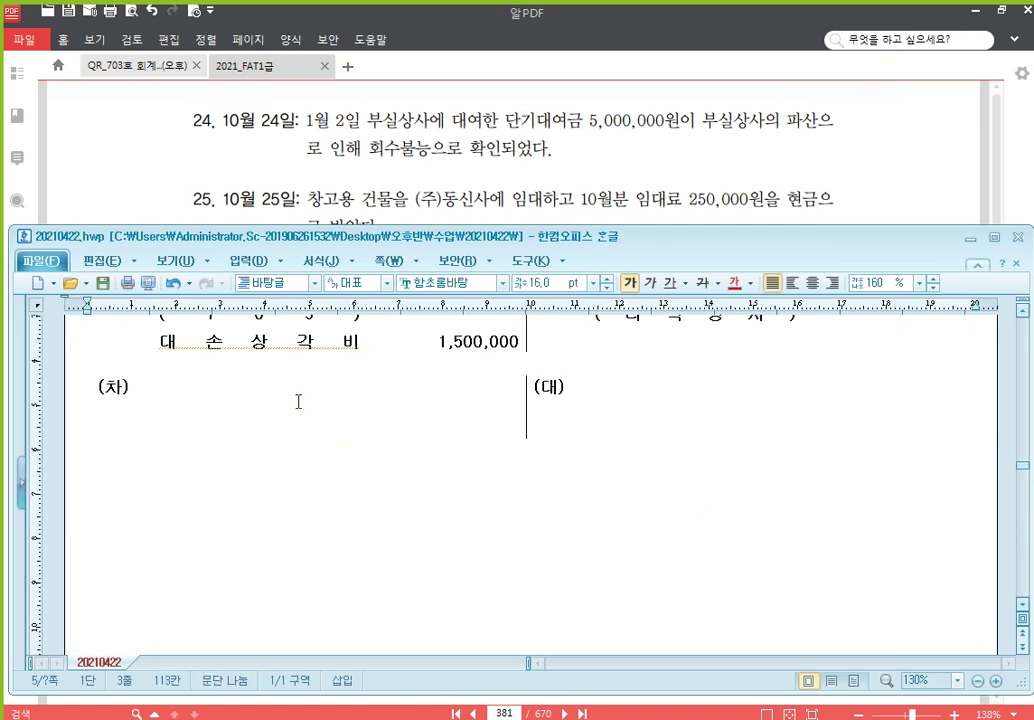
scroll(298, 402, "up", 2)
Step: Fill the credit side of the blank entry table with 단기대여금 (부실상사) and the amount 5,000,000
left_click(628, 567)
scroll(650, 560, "down", 1)
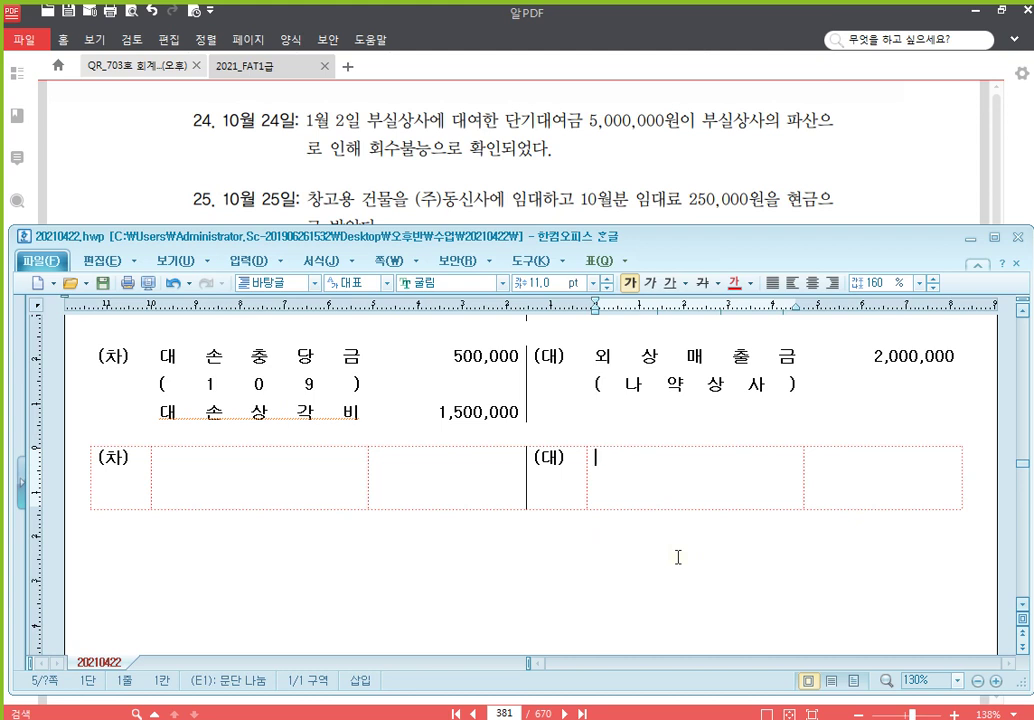
type("단기대여금")
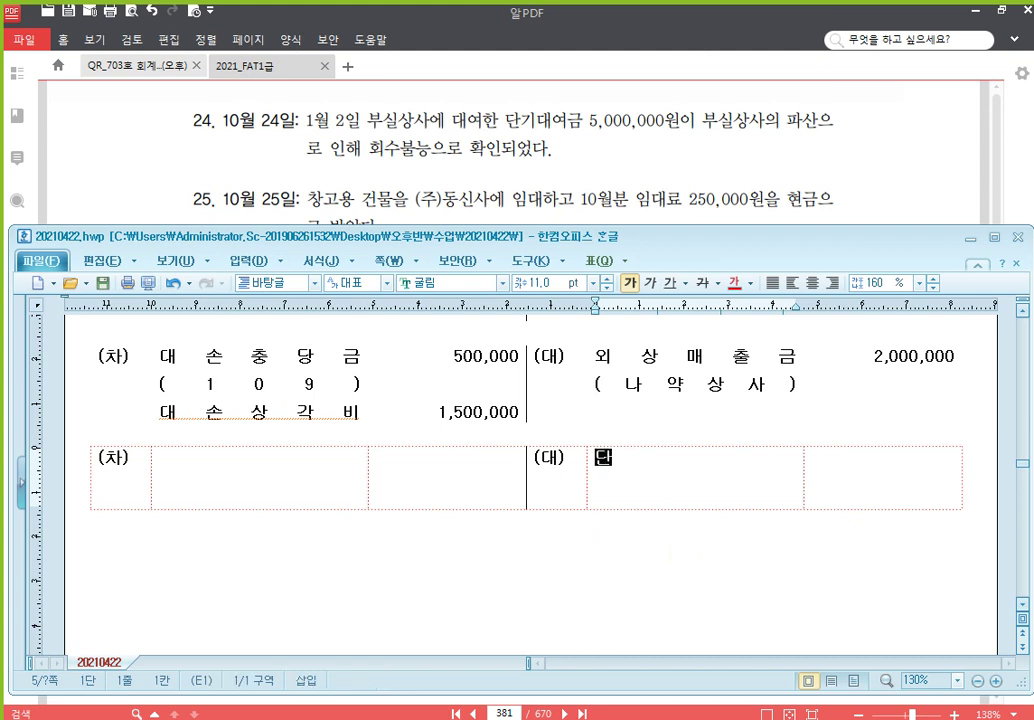
key("Return")
type("(")
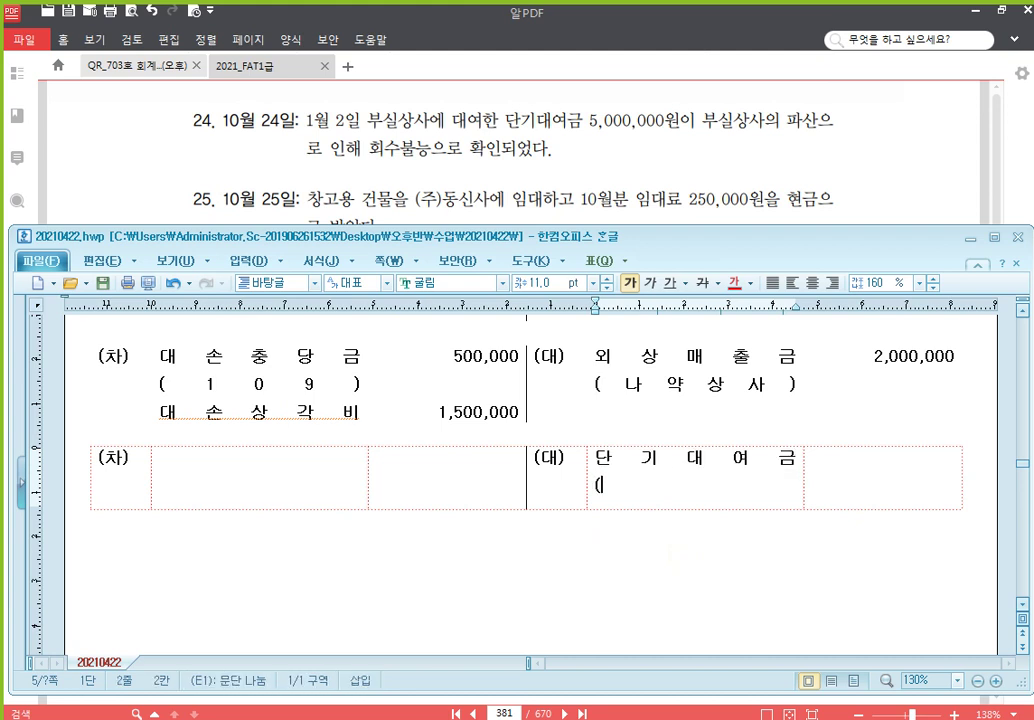
type("부실상사)")
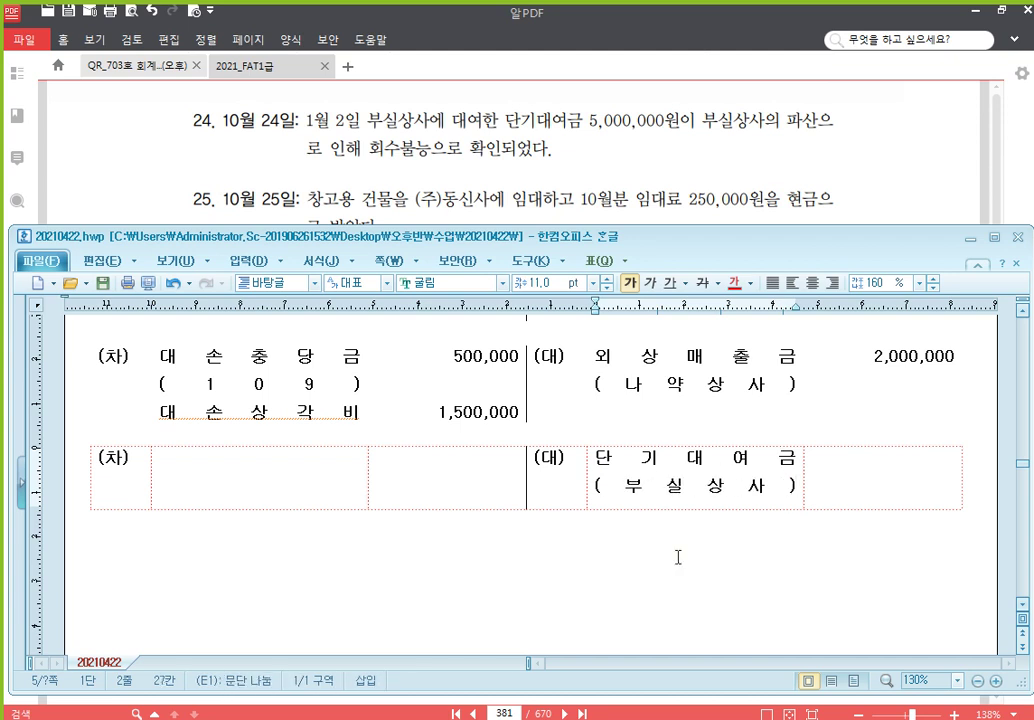
key("Tab")
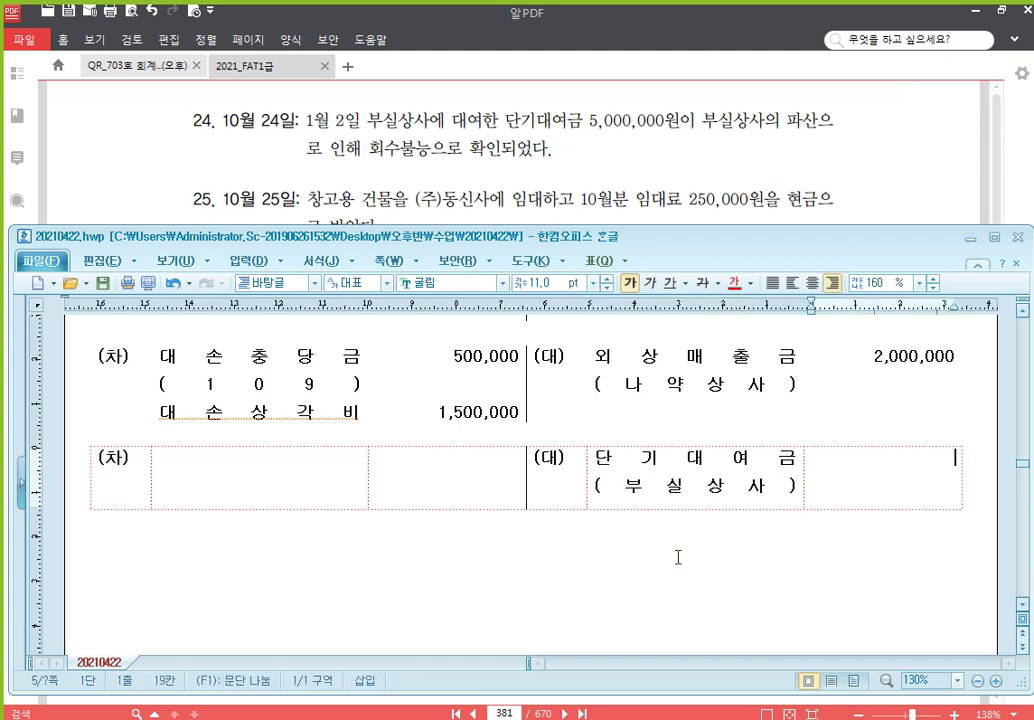
type("5,000,000")
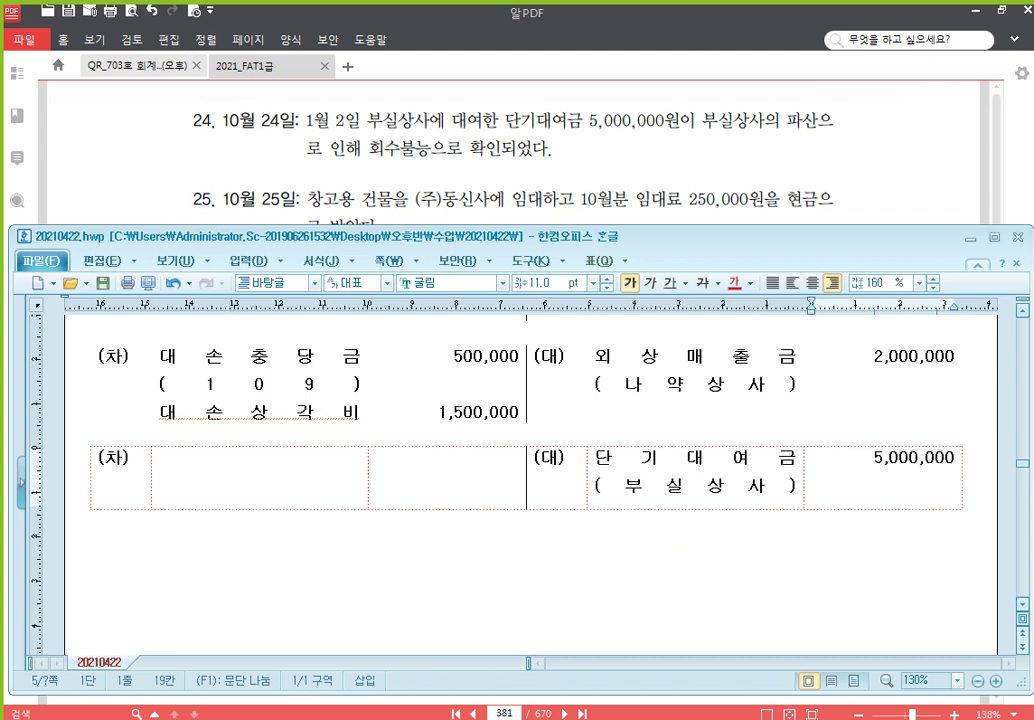
Step: Fill the debit side of the 부실상사 entry with 기타의대손상각비 and the amount 5,000,000
left_click(275, 489)
left_click(677, 468)
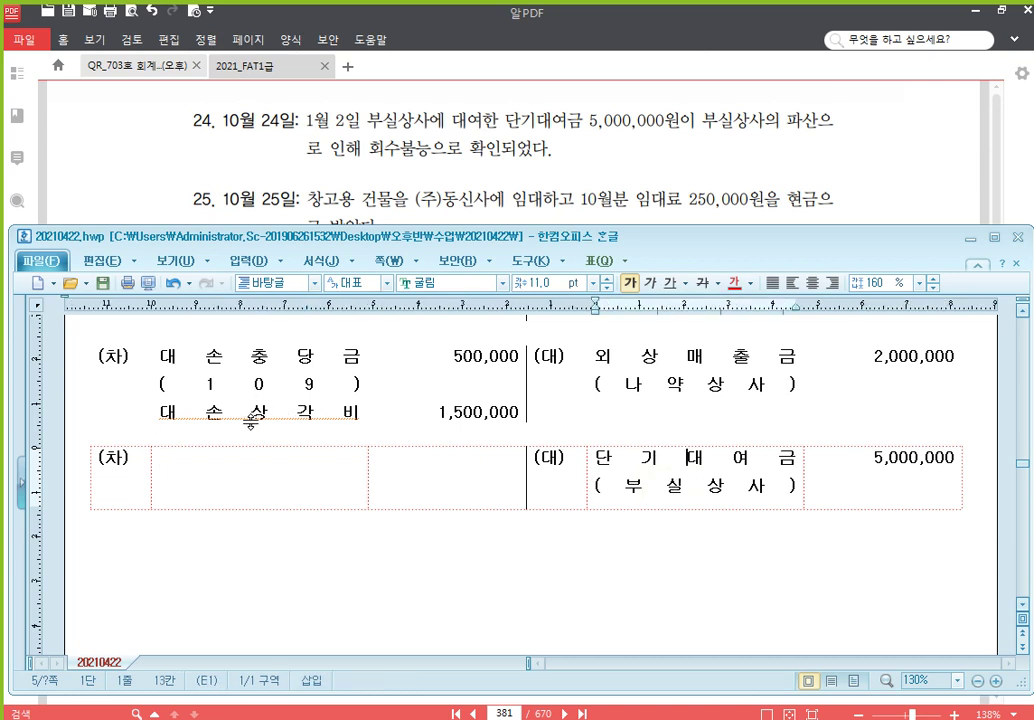
left_click(268, 483)
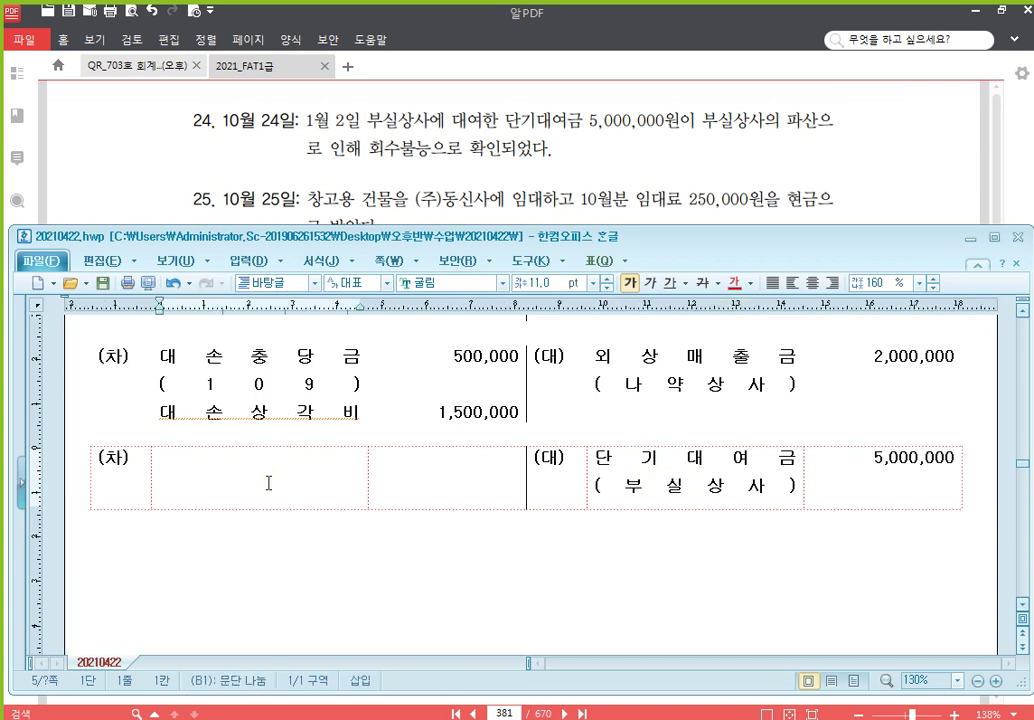
type("기타의대손")
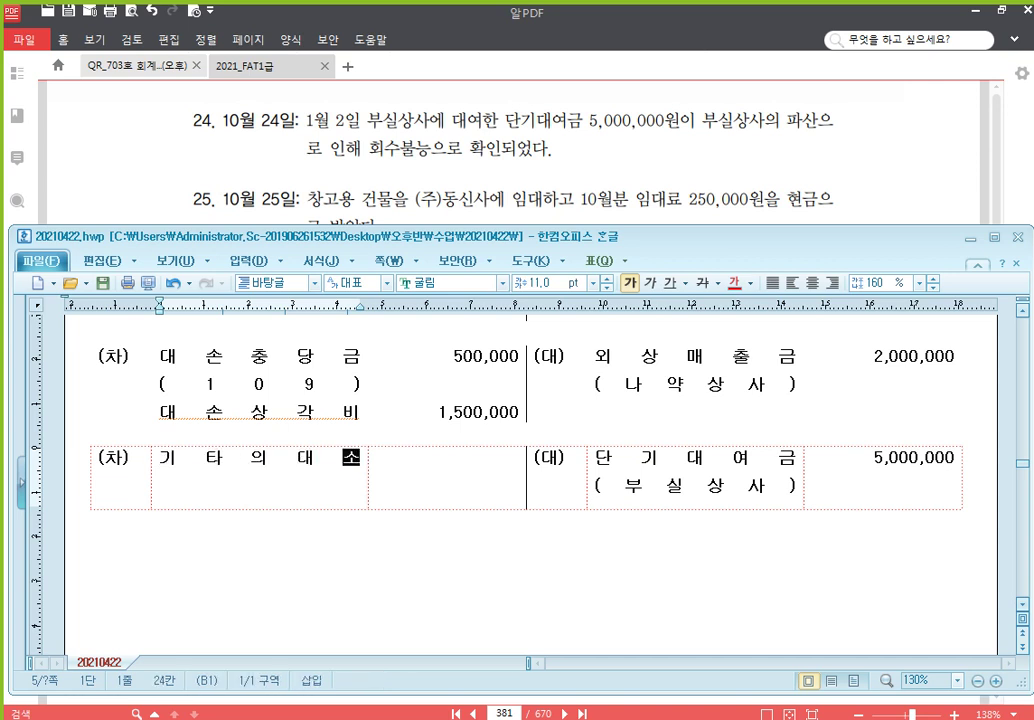
type("상각비")
key("Tab")
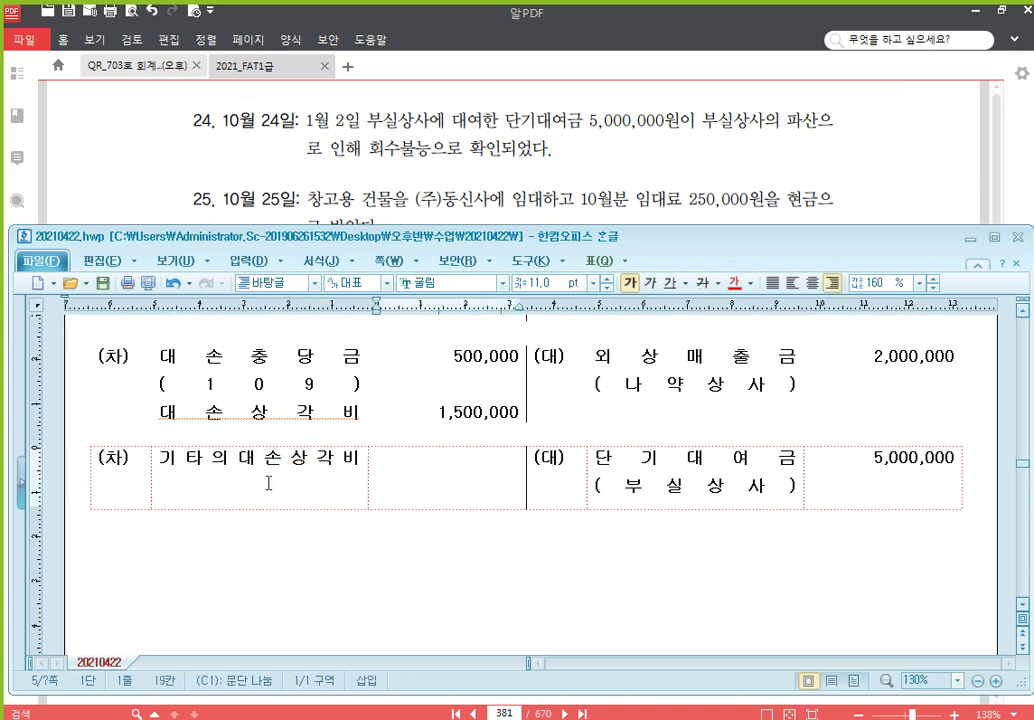
type("5,000,000")
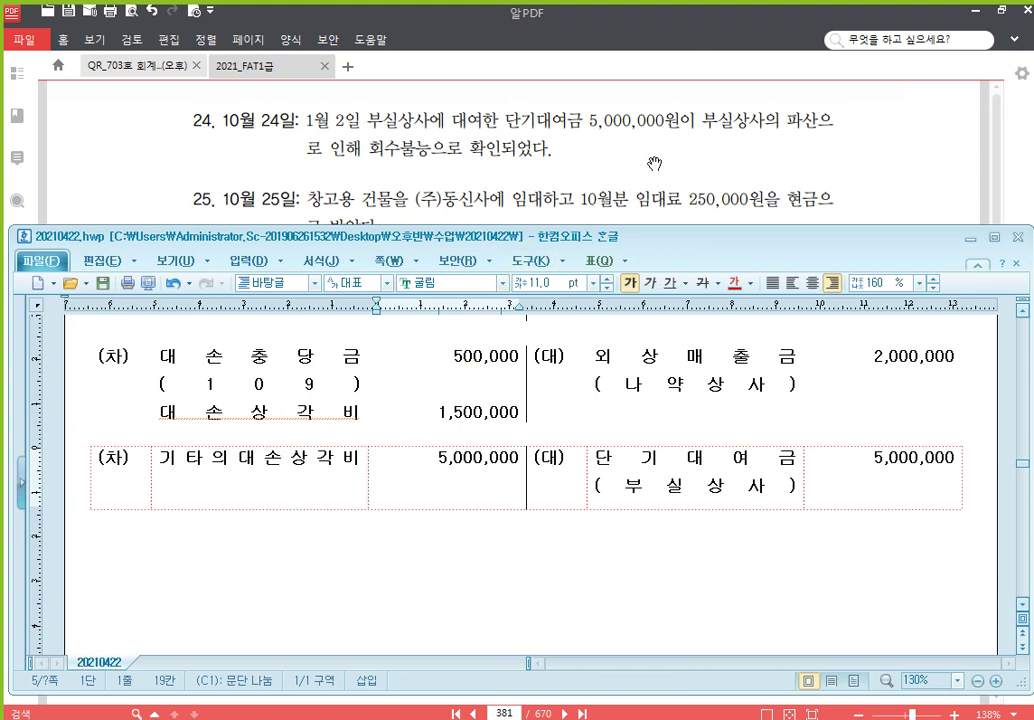
Step: Review the October 25 exercise in the PDF, then add another blank (차)/(대) table below the 부실상사 entry in the Hangul document
left_click(587, 171)
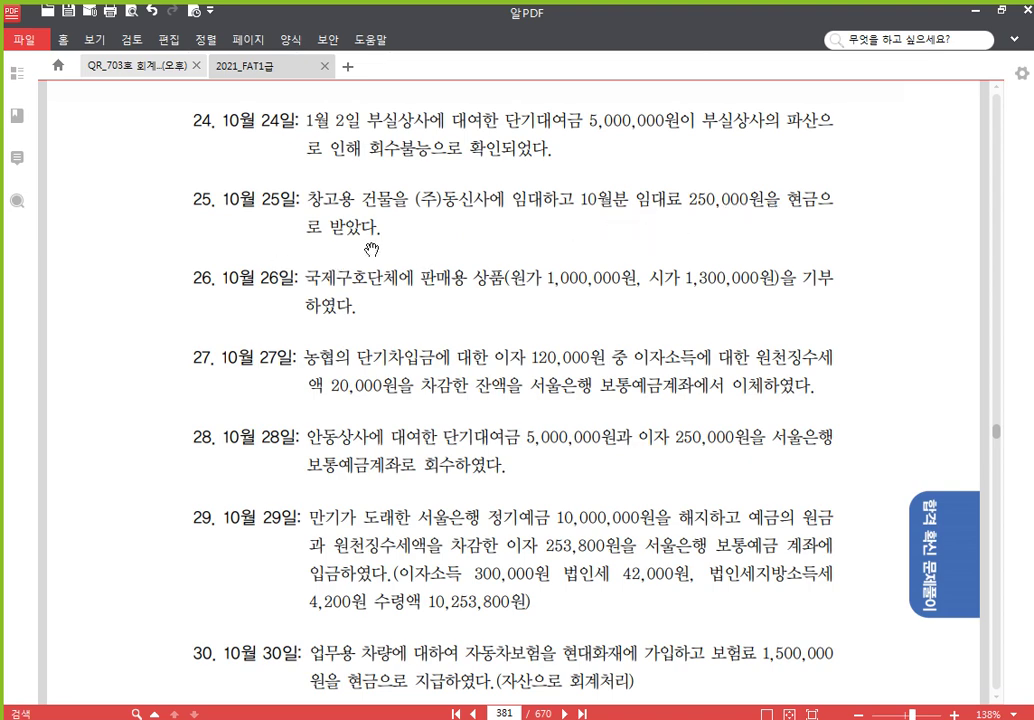
scroll(463, 264, "down", 1)
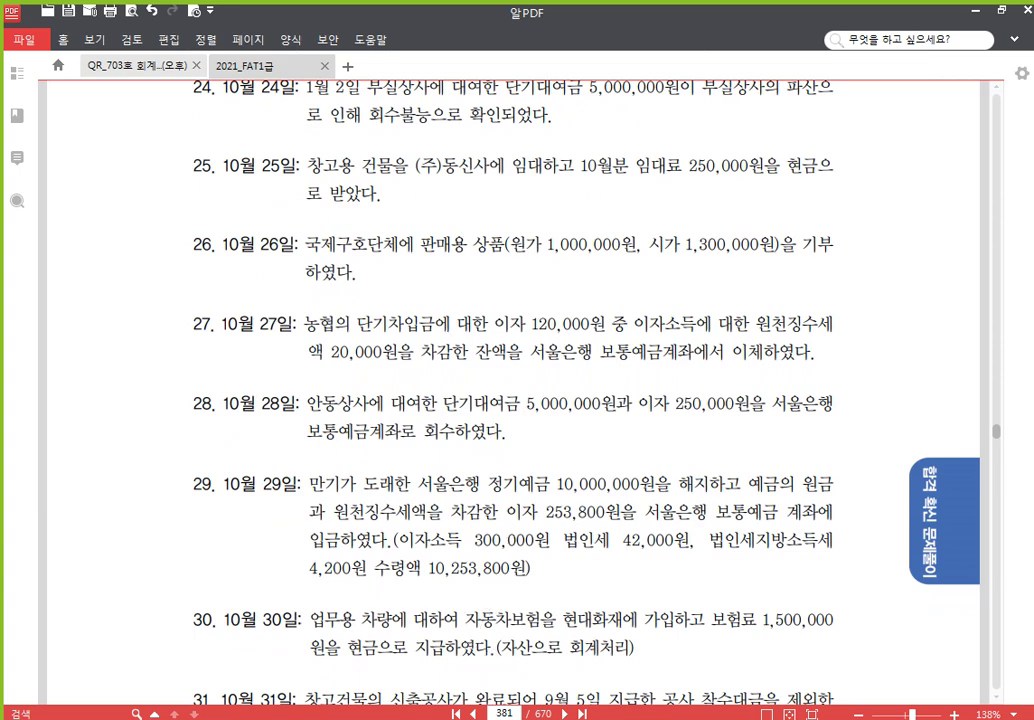
mouse_move(377, 719)
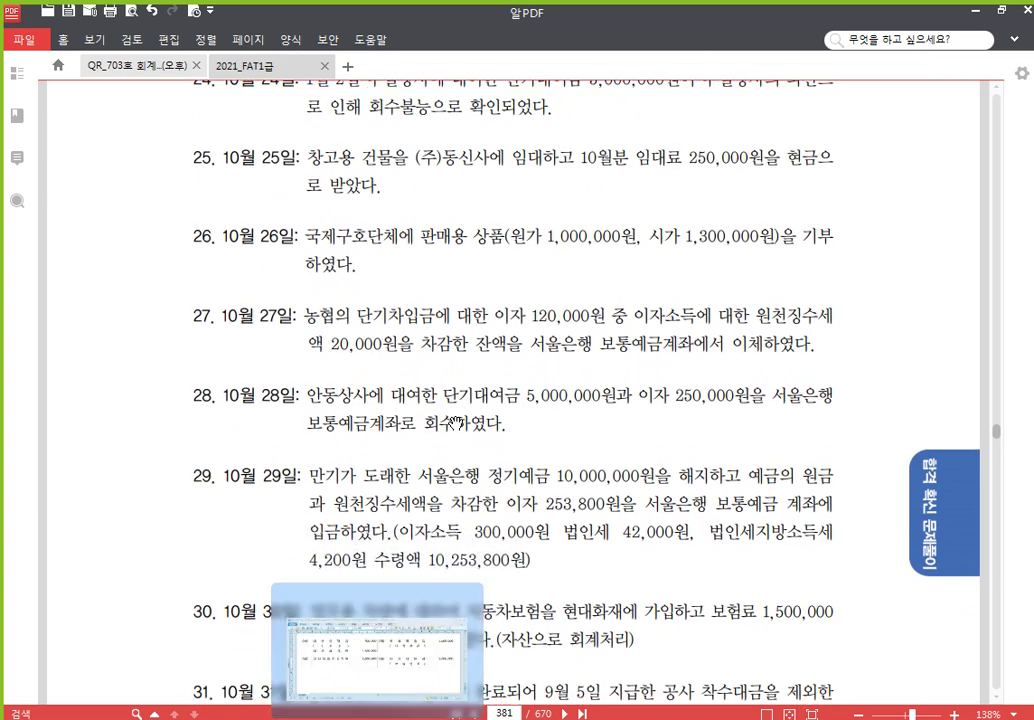
scroll(392, 717, "down", 1)
left_click(392, 717)
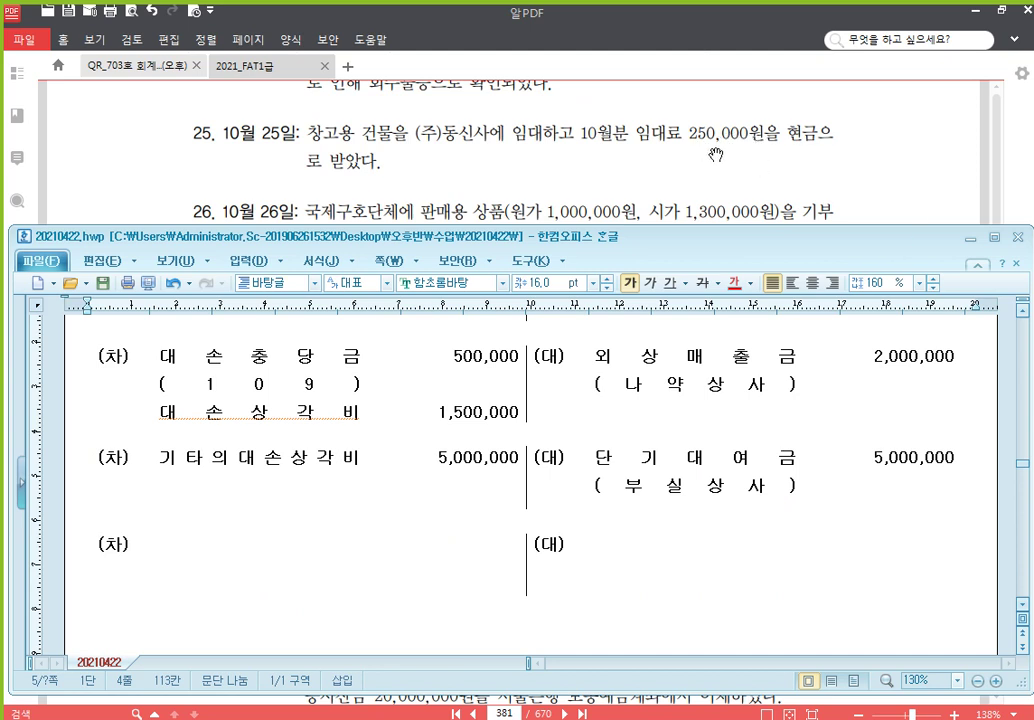
Step: Fill the debit side of the new entry table with 현금 and the amount 250,000
left_click(253, 572)
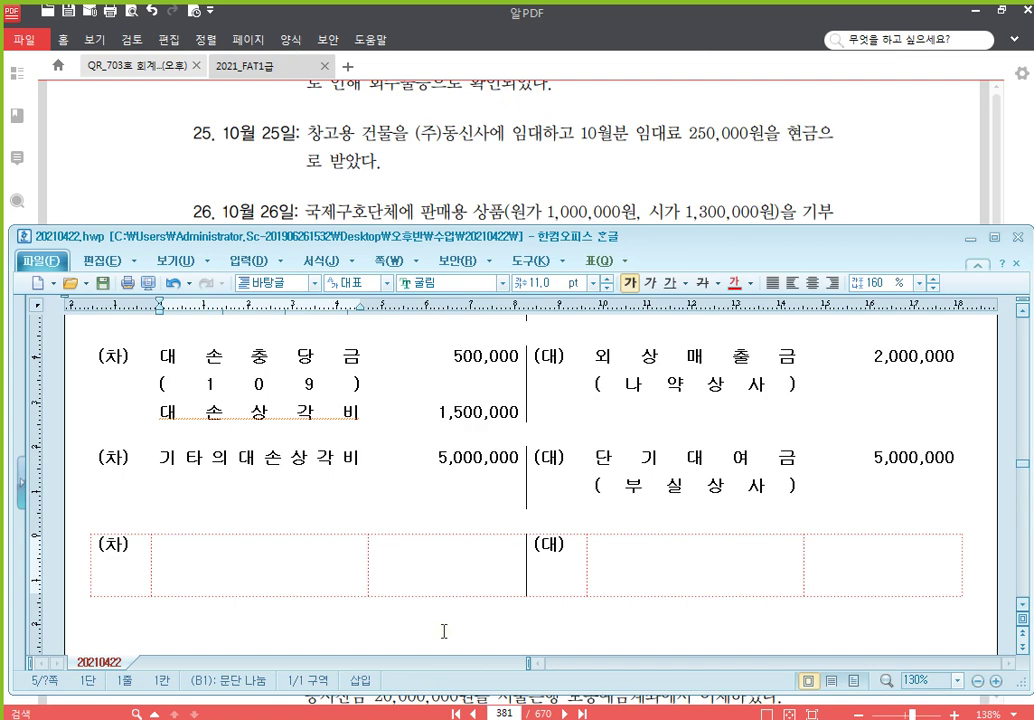
scroll(444, 600, "down", 3)
type("현")
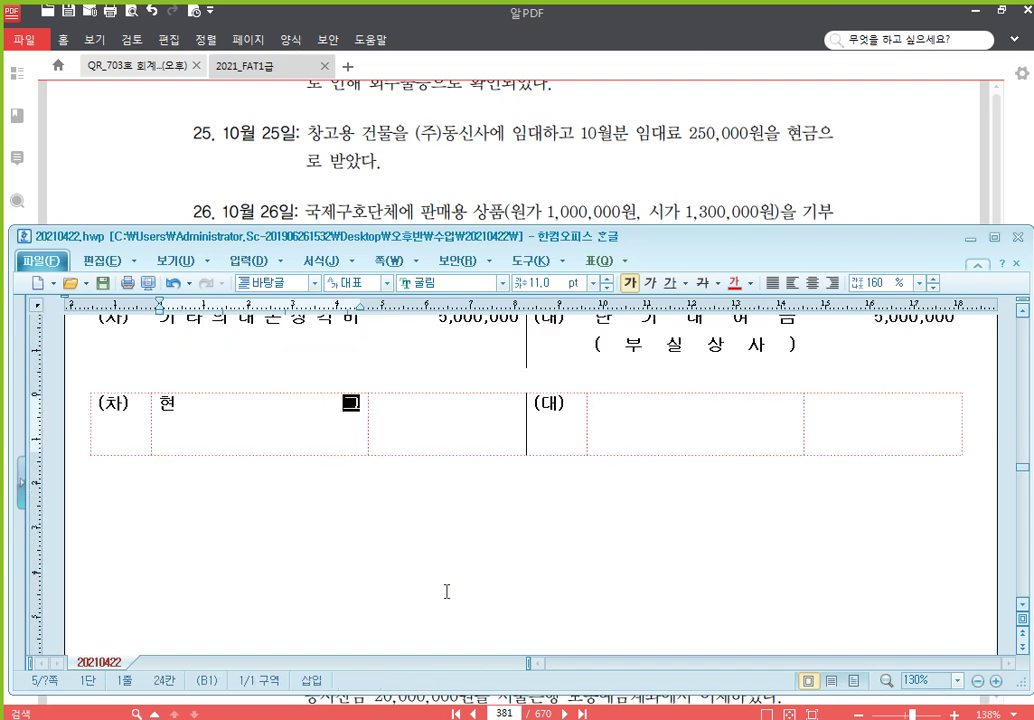
type("금")
key("Tab")
type("250,")
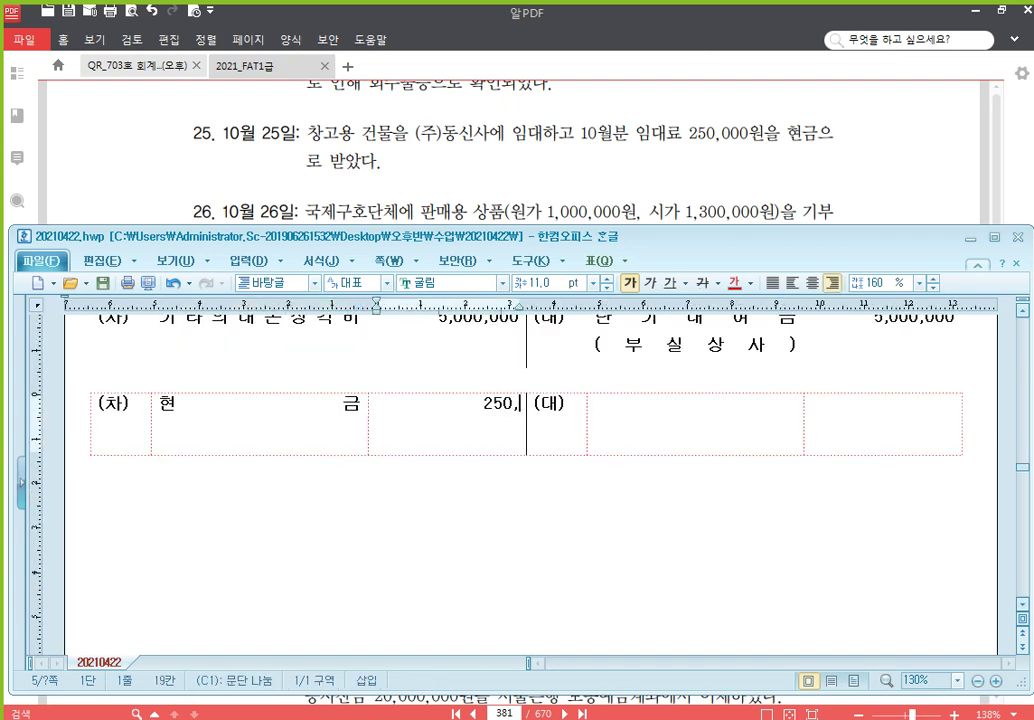
type("000")
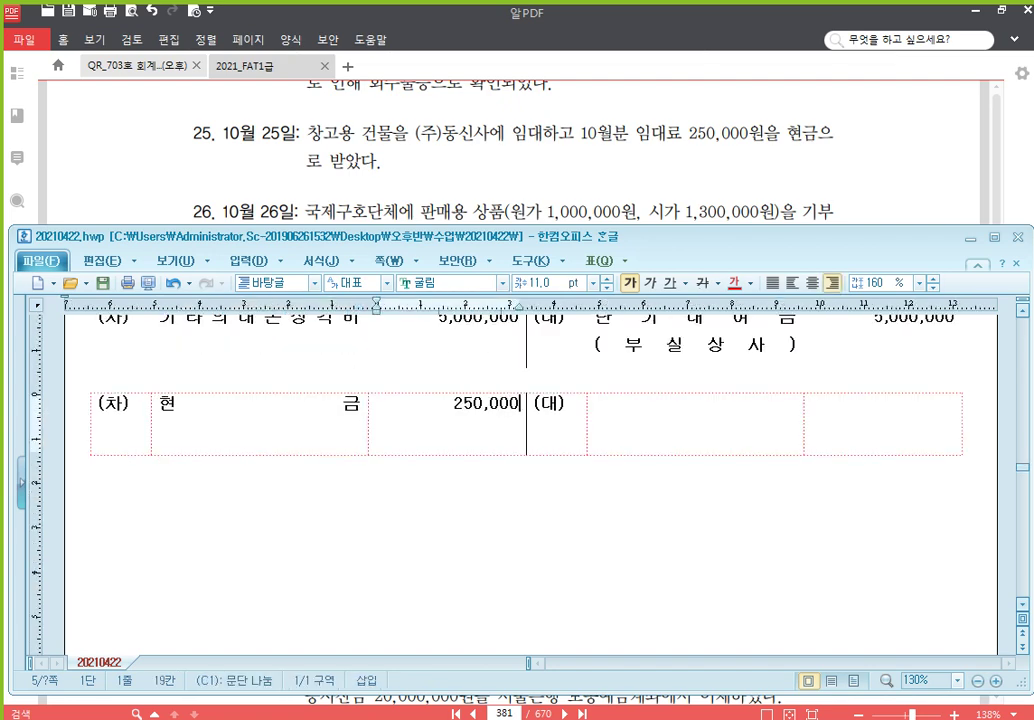
Step: Fill the credit side of the 현금 entry with 임대료 and the amount 250,000
left_click(705, 422)
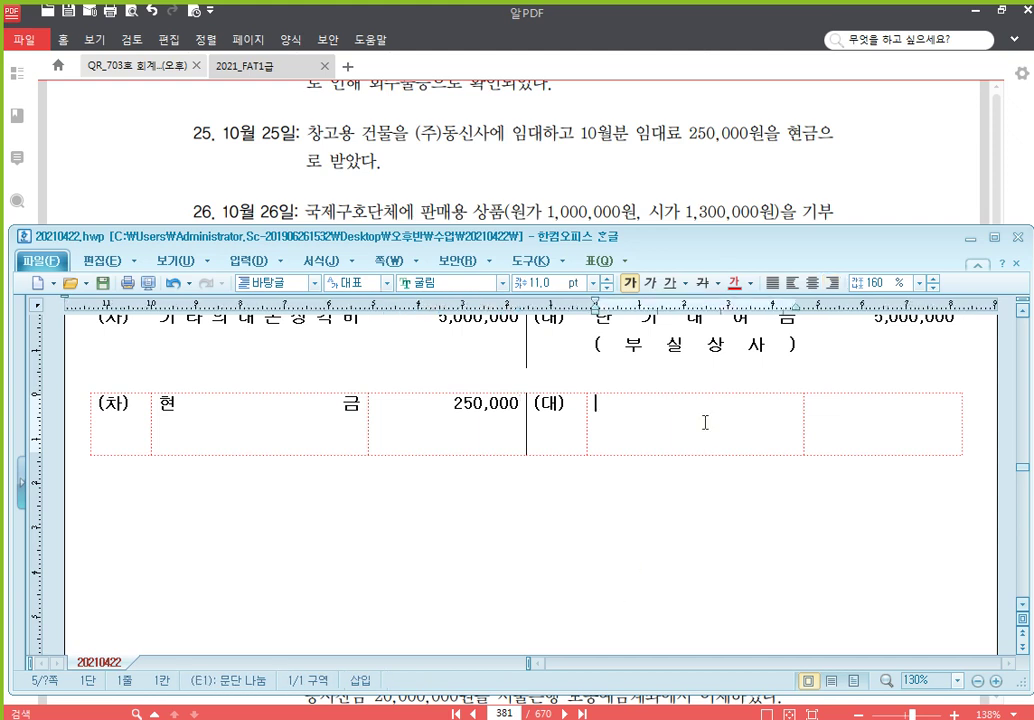
type("이대료")
key("shift+Home")
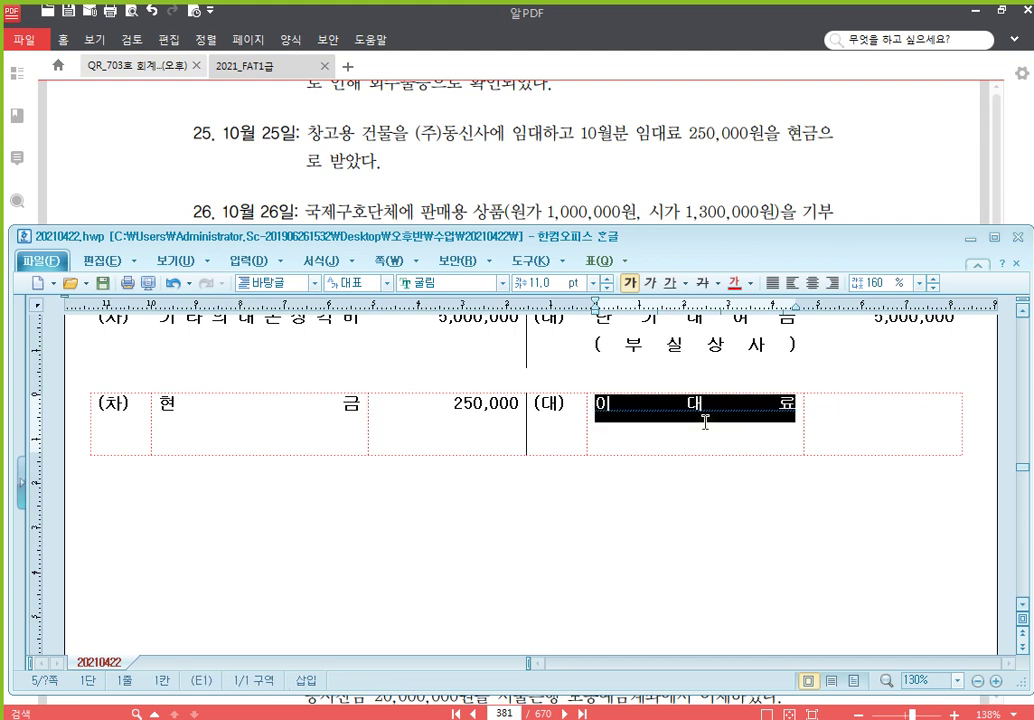
type("임대료")
key("Tab")
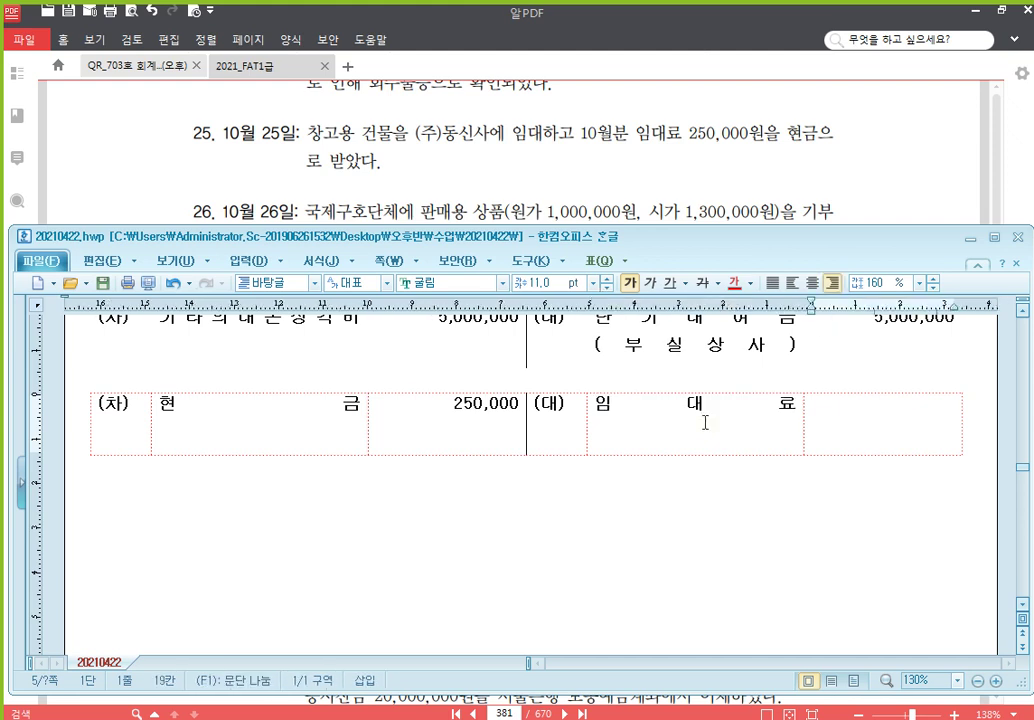
type("250,000")
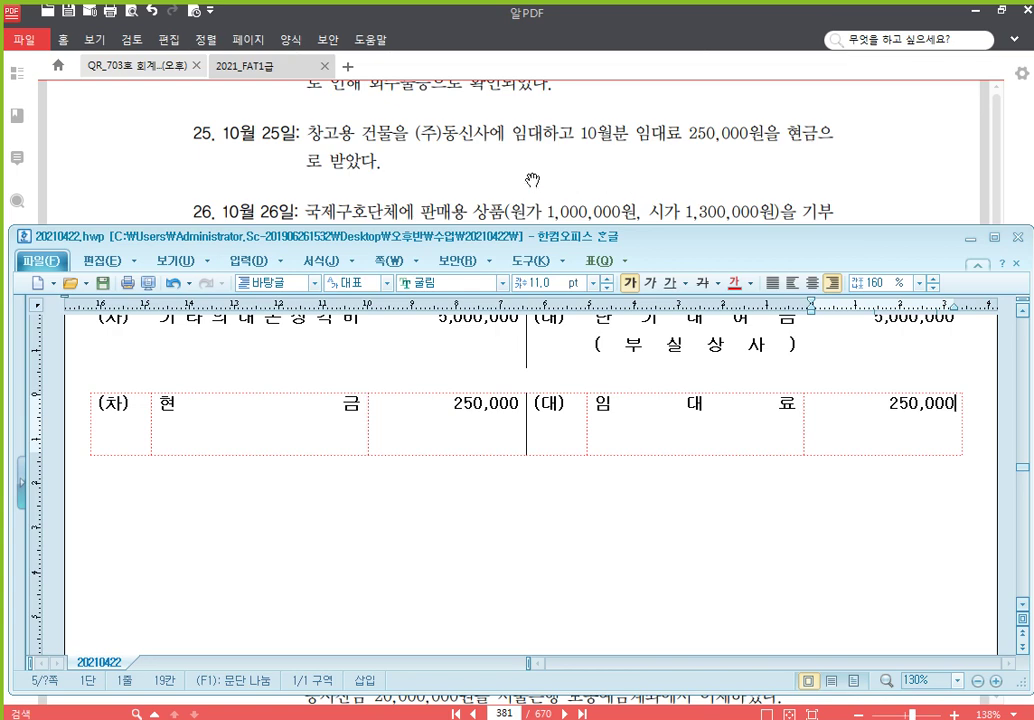
Step: Switch to the accounting program's 일반전표입력 and enter an October 21 debit line for account 240 소프트웨어 with 4,000,000
key("alt+Tab")
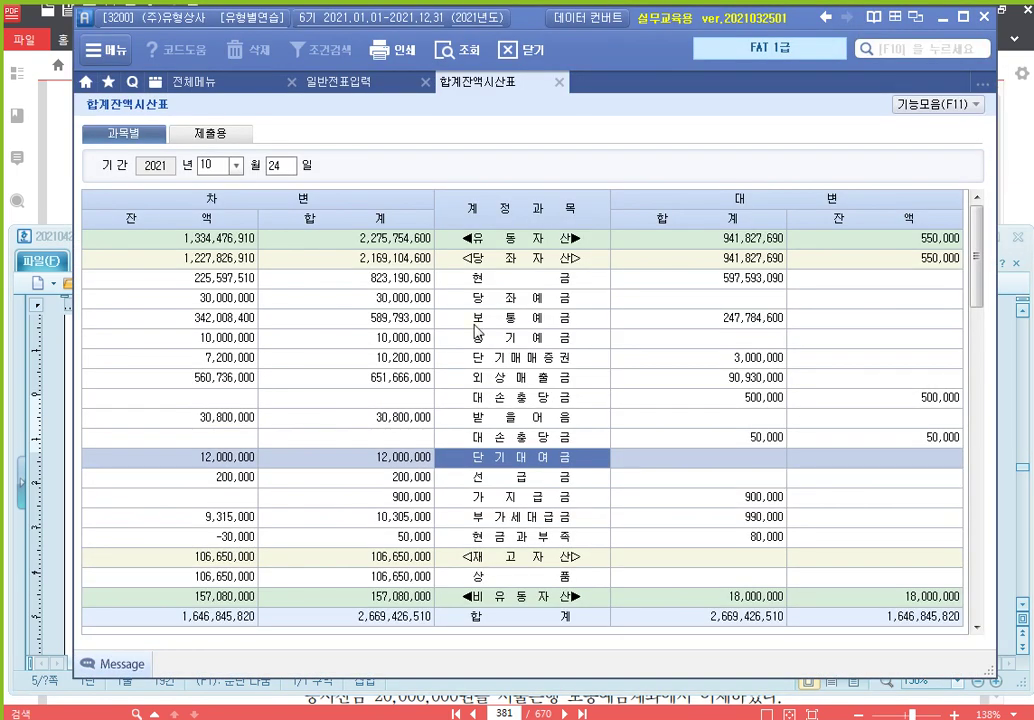
left_click(341, 82)
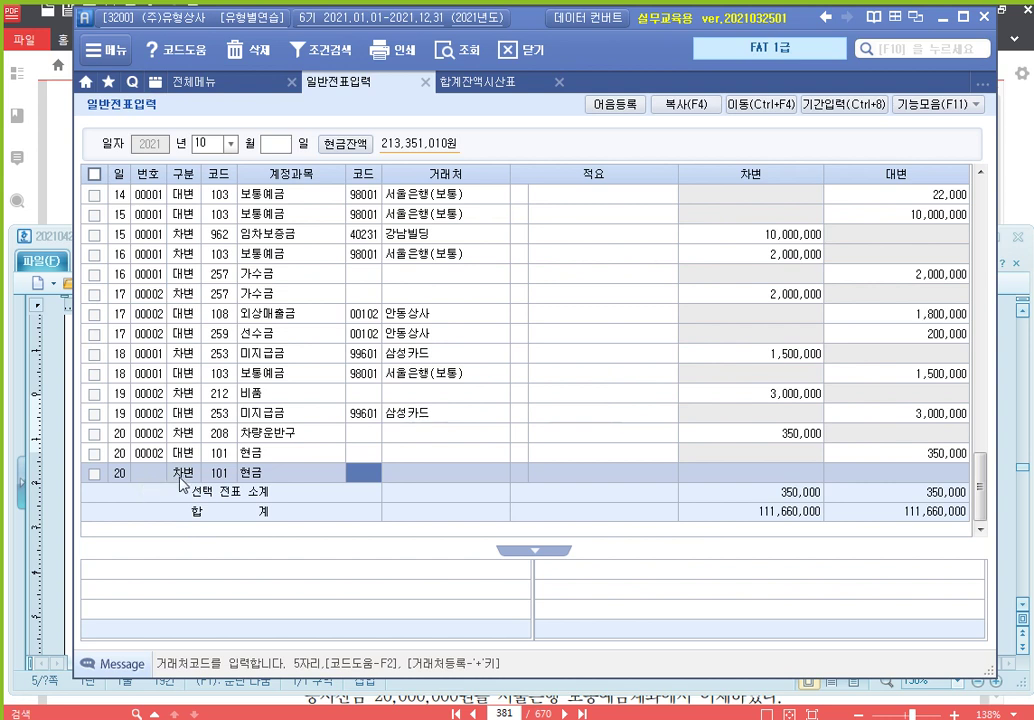
left_click(122, 480)
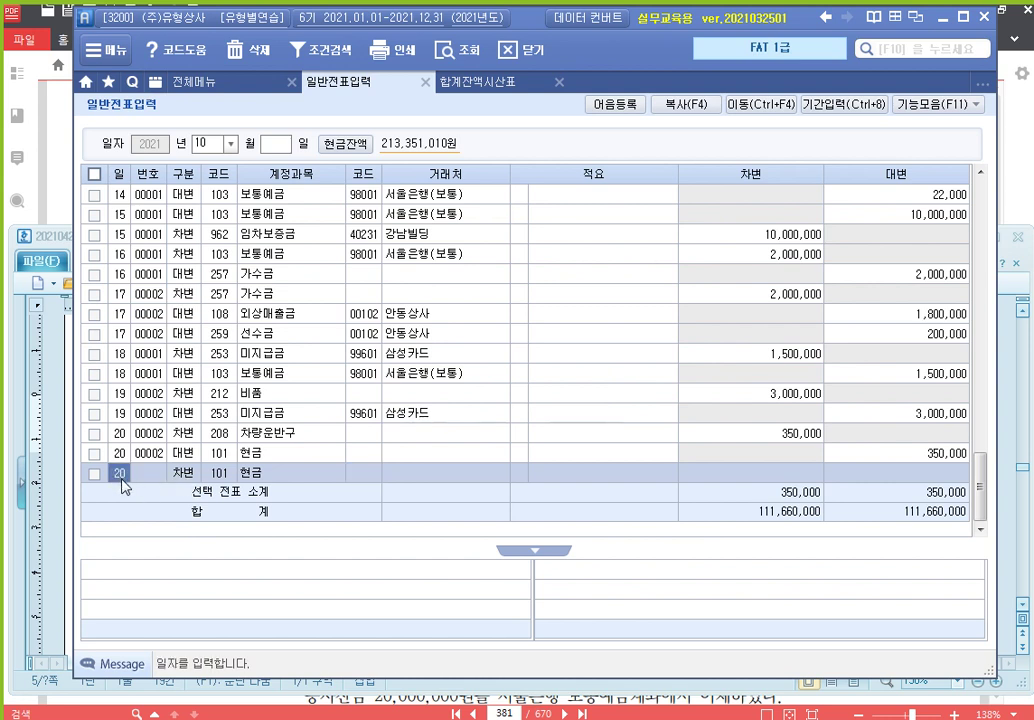
type("21")
key("Return")
key("Return")
type("240")
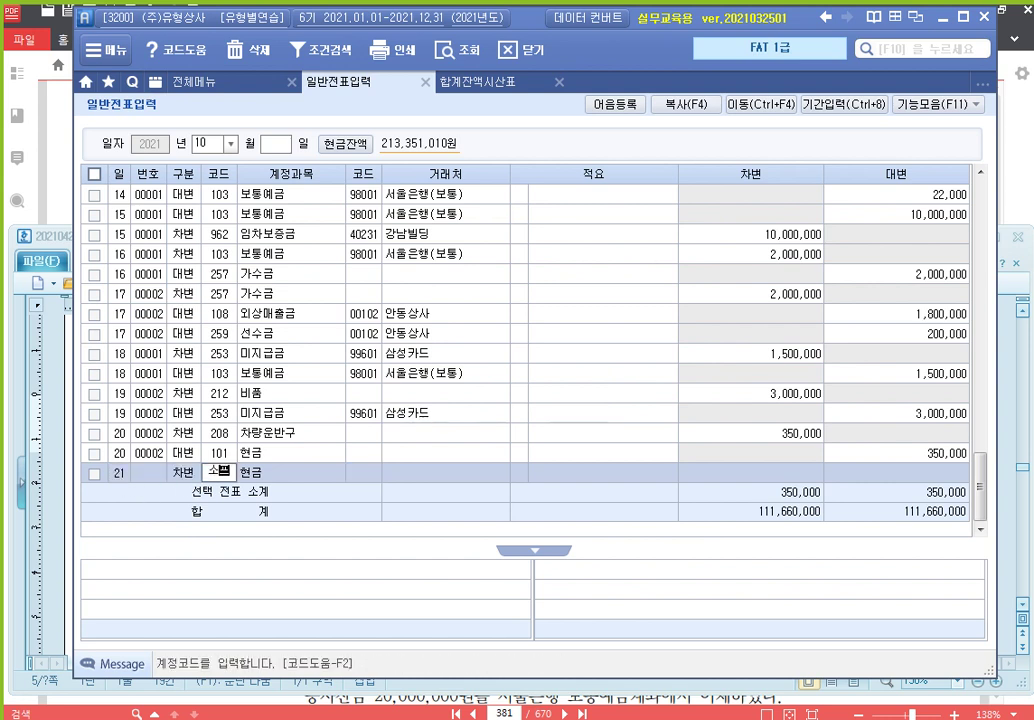
key("Return")
key("Return")
key("Return")
key("Return")
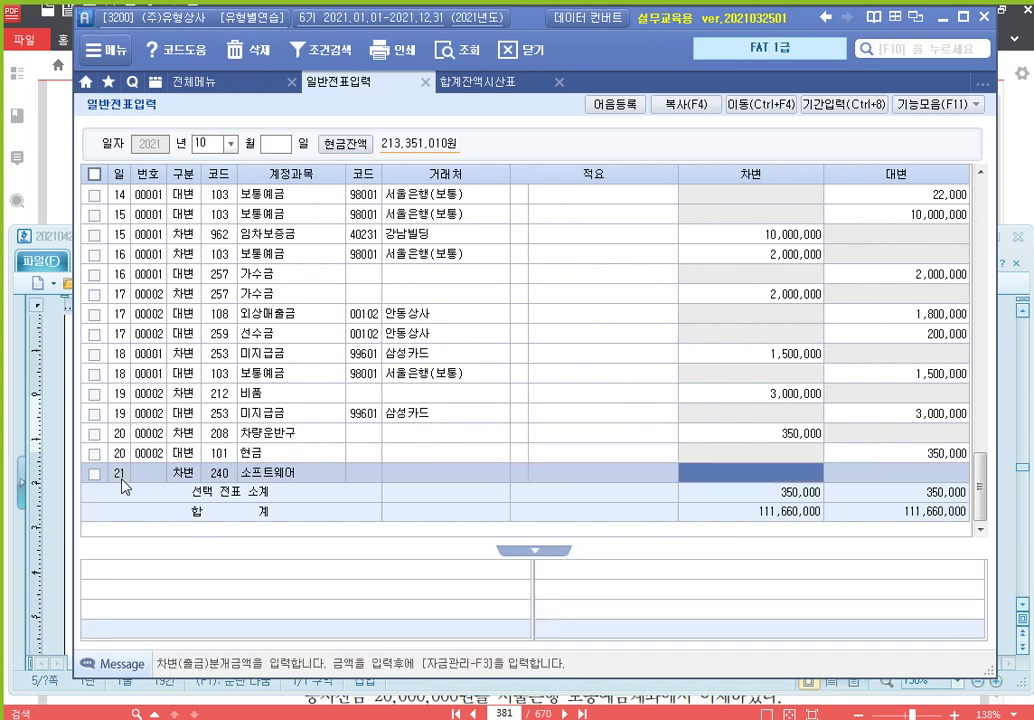
type("4000000")
key("Return")
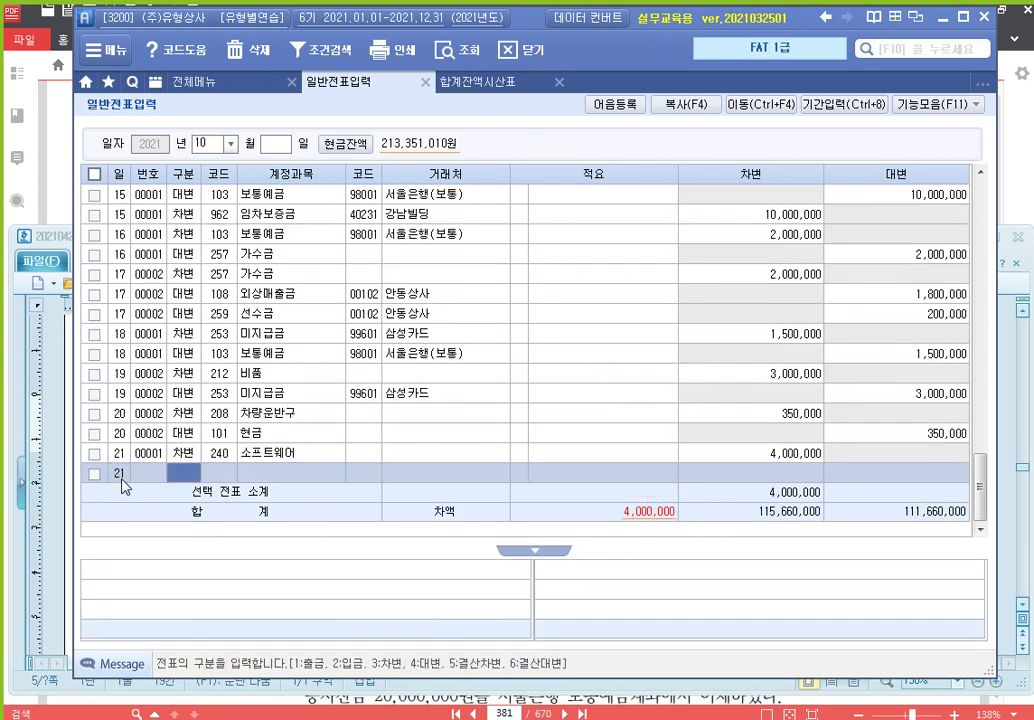
Step: Complete the October 21 voucher with a credit line for 103 보통예금, partner 서울은행(보통), amount 4,000,000
type("4")
key("Return")
type("103")
key("Return")
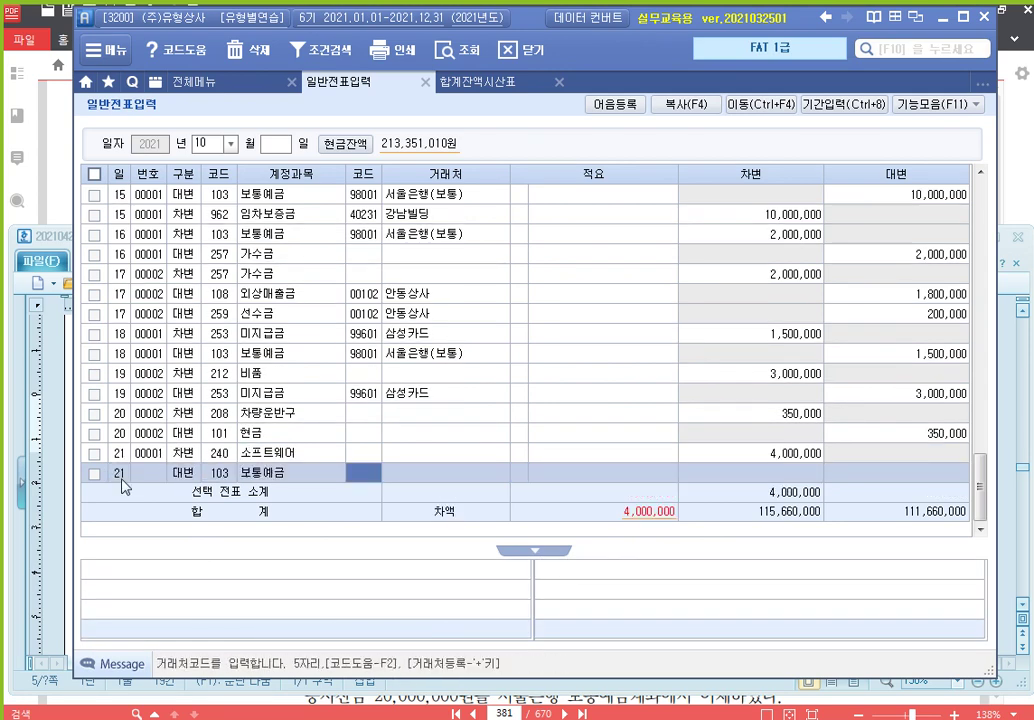
type("서울")
key("Return")
key("Return")
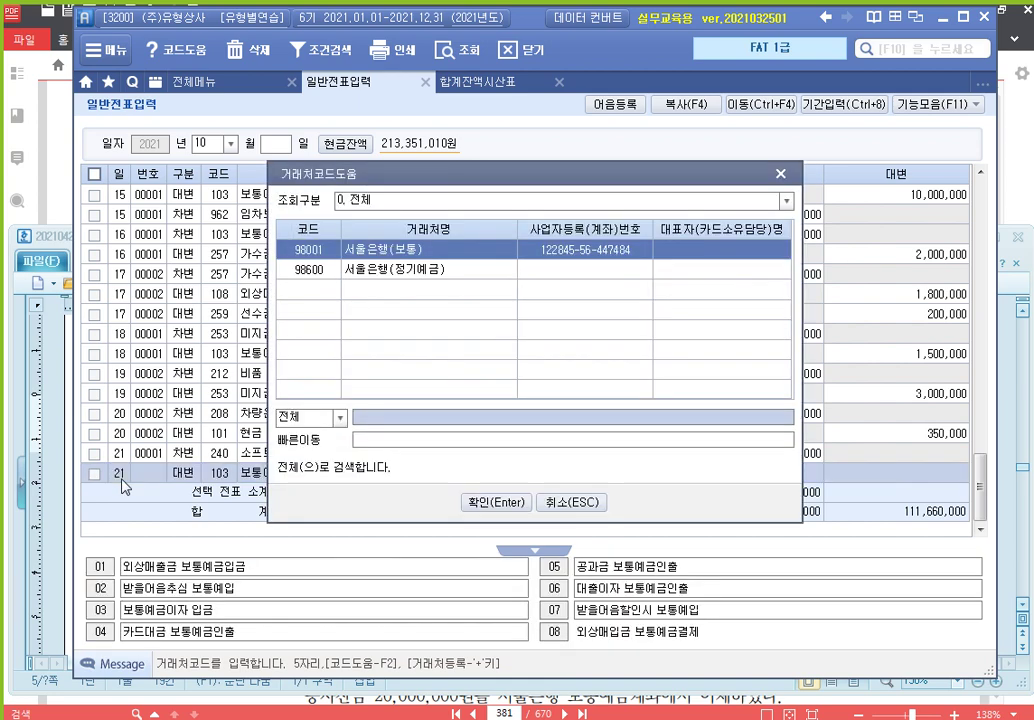
key("Return")
key("Return")
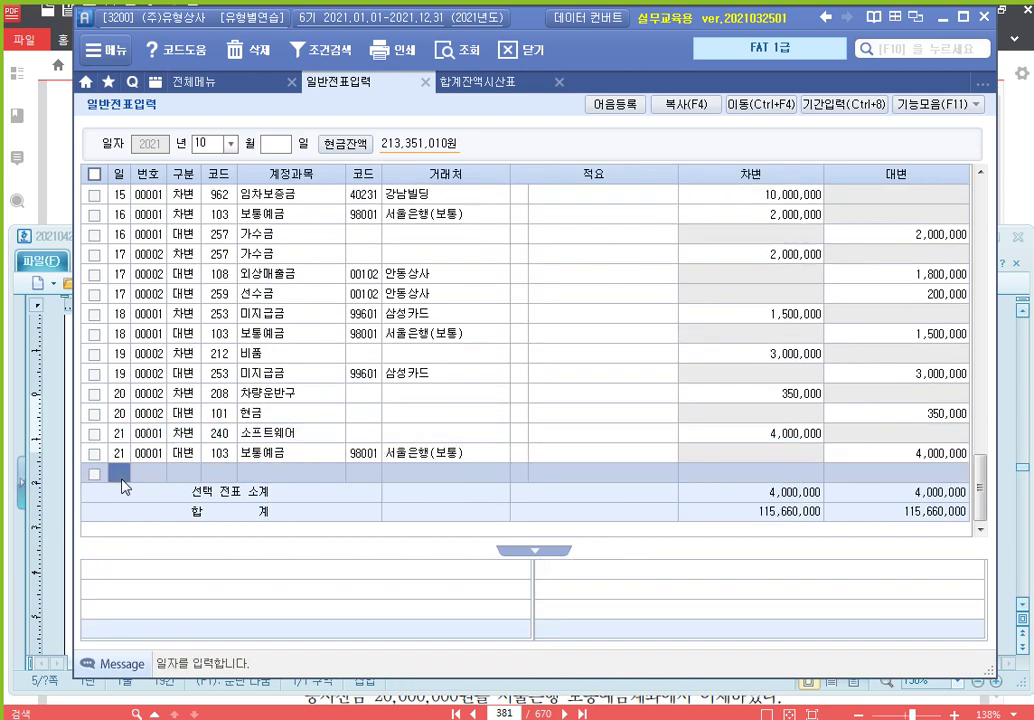
Step: Enter an October 22 debit line for account 201 토지 with the amount 31,100,000
type("22")
key("Return")
type("3201")
key("Return")
key("Return")
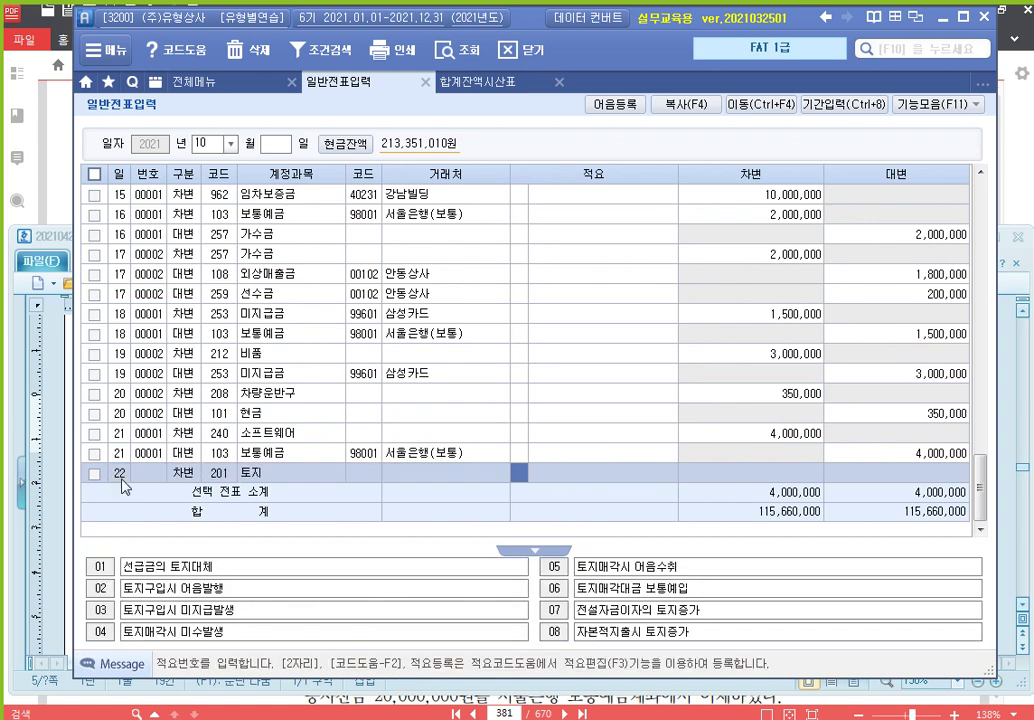
key("Return")
type("3")
type("1,100,000")
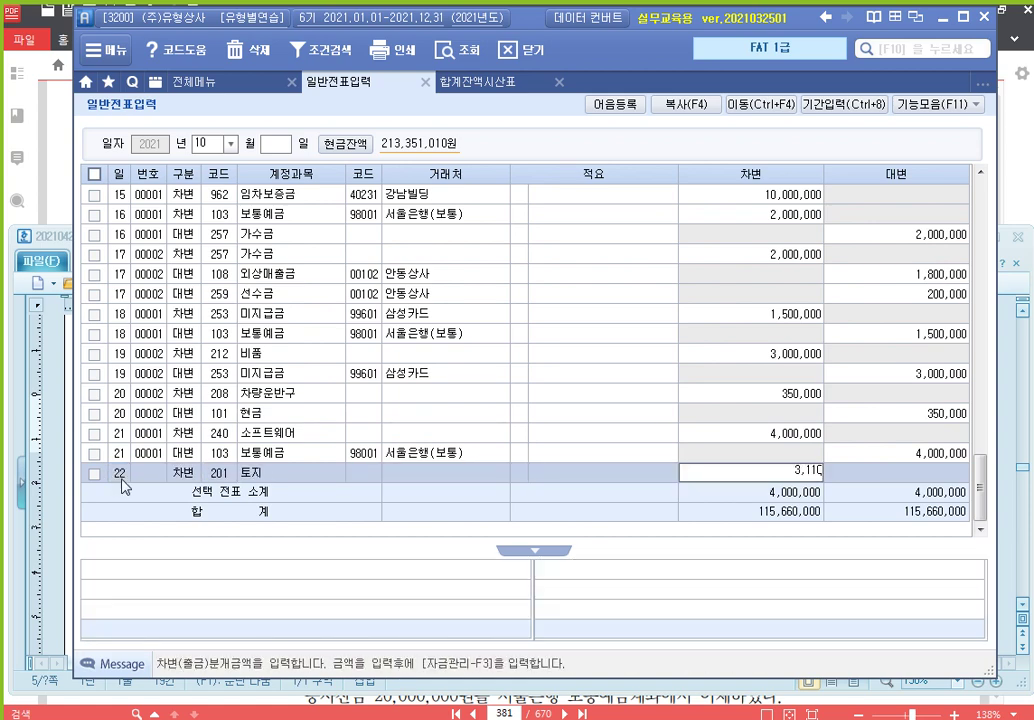
key("Return")
Step: Add an October 22 credit line for 102 당좌예금 with partner 국민은행 and the amount 30,000,000
type("4")
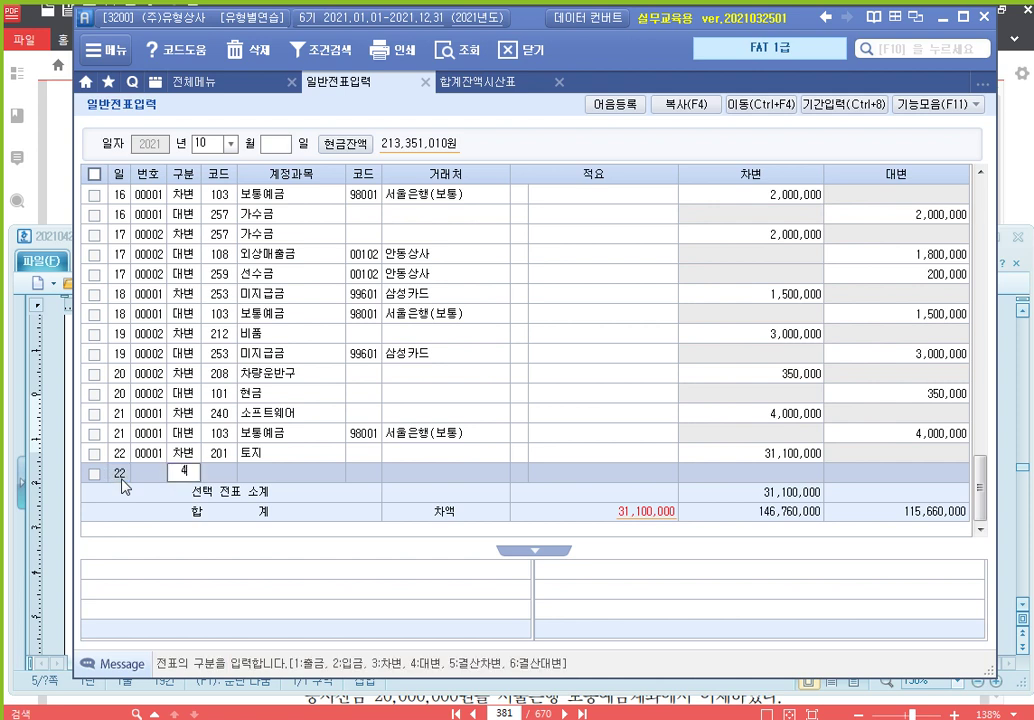
type("102")
key("Return")
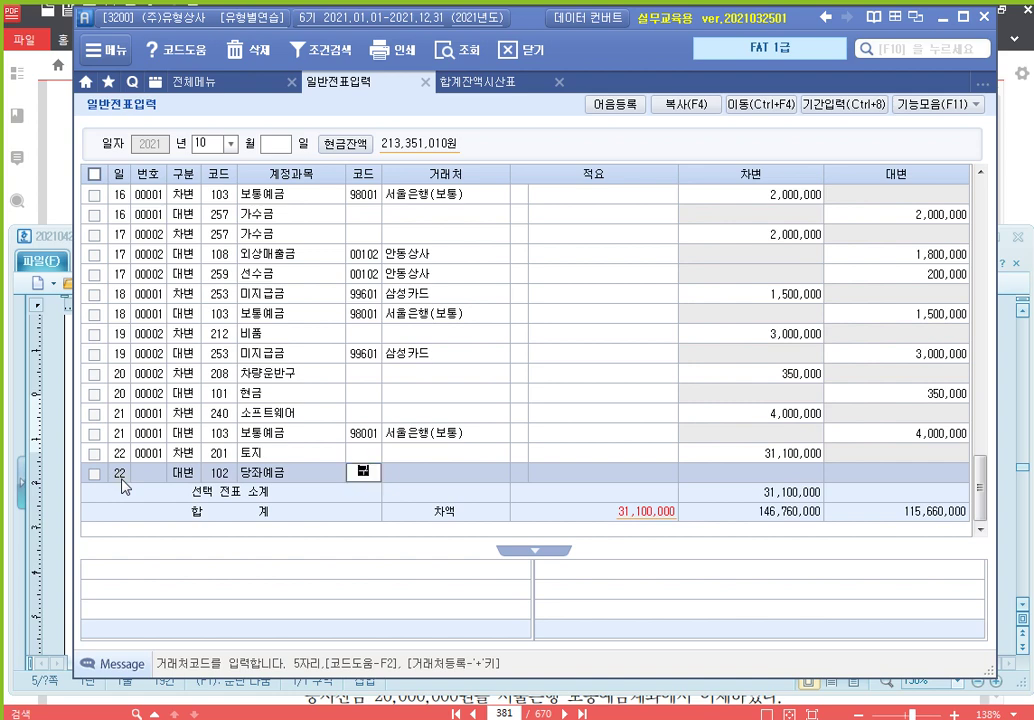
type("98000")
key("Return")
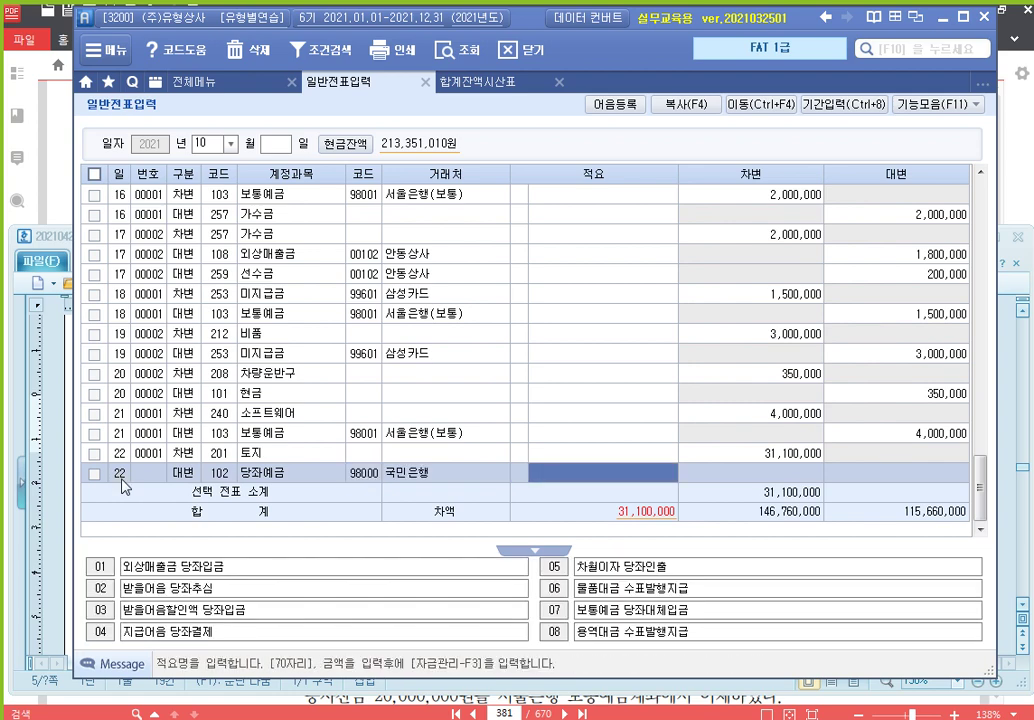
key("Return")
type("30000000")
key("Return")
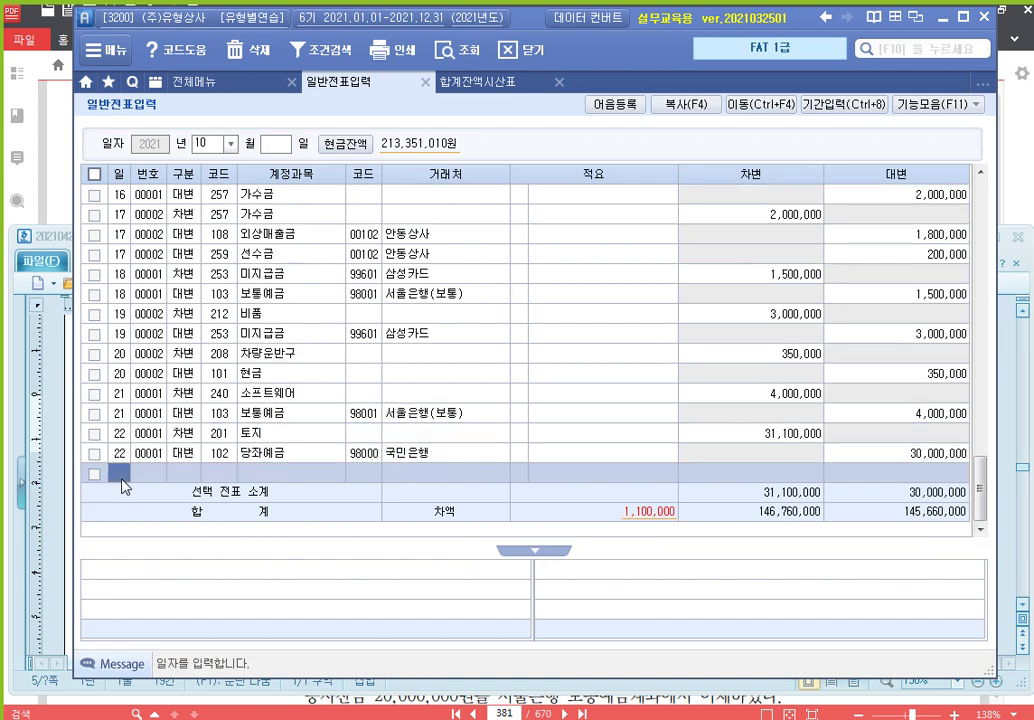
Step: Complete the October 22 voucher with a credit line for 101 현금 of 1,100,000
type("4")
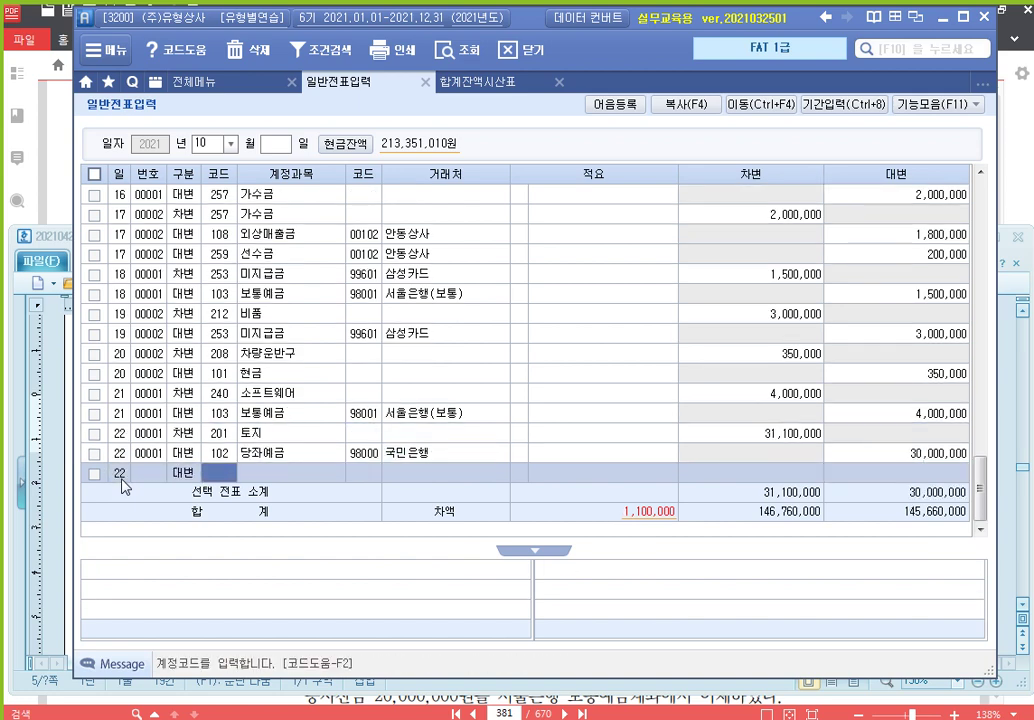
type("101")
key("Return")
key("Return")
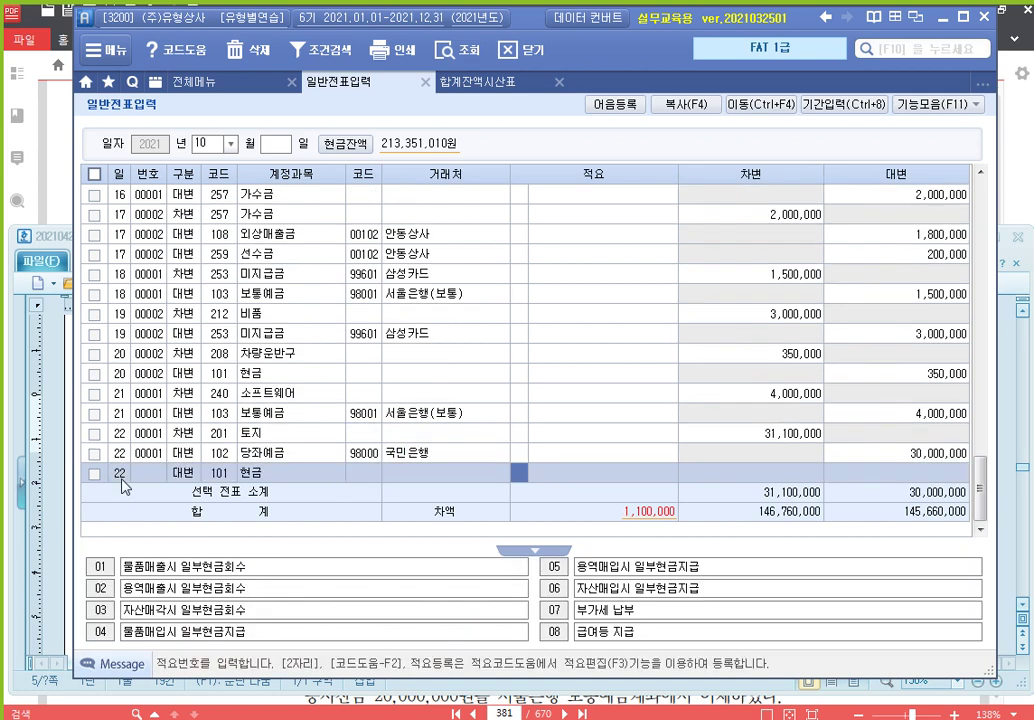
key("Return")
type("1100000")
key("Return")
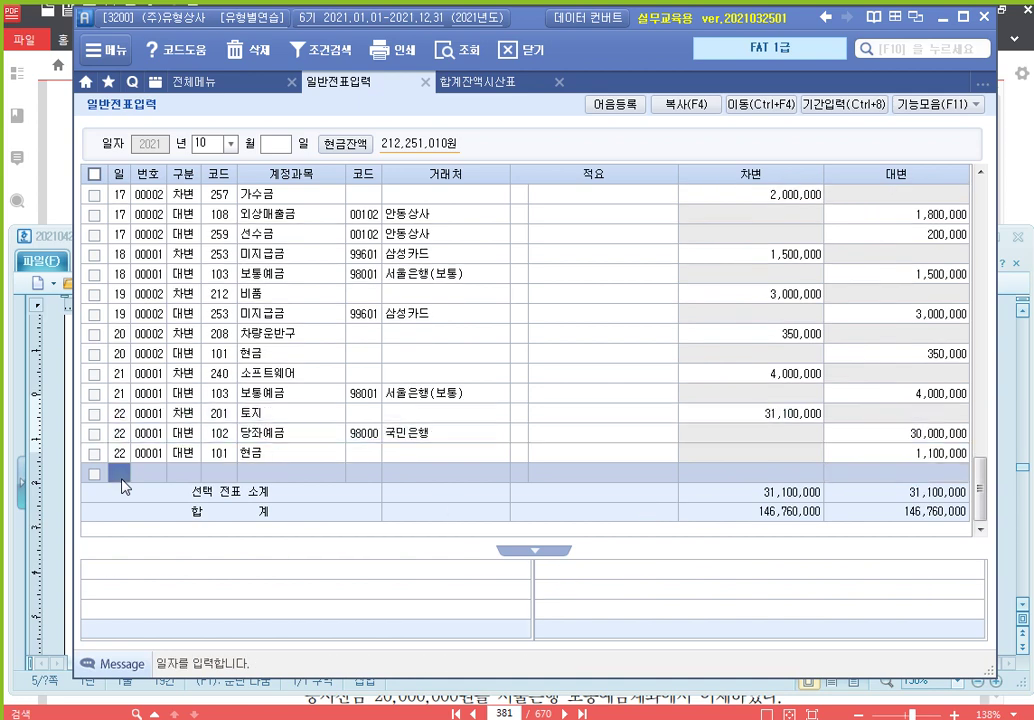
Step: Enter an October 23 credit line for 108 외상매출금 with partner 나약상사 and the amount 2,000,000
type("23")
key("Return")
type("4")
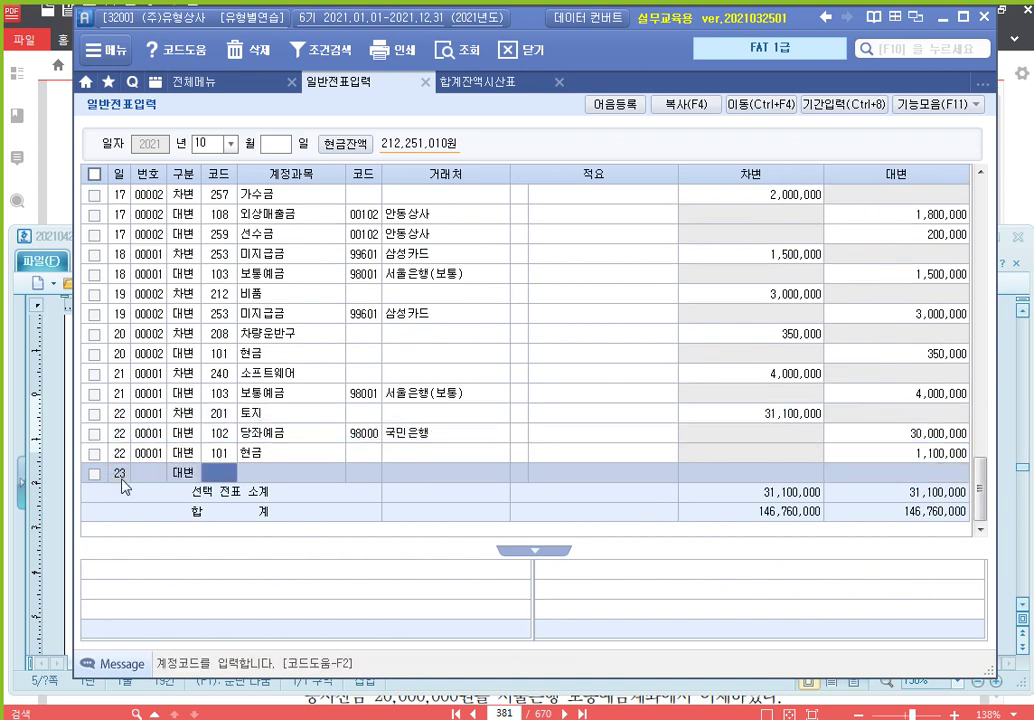
type("108")
key("Return")
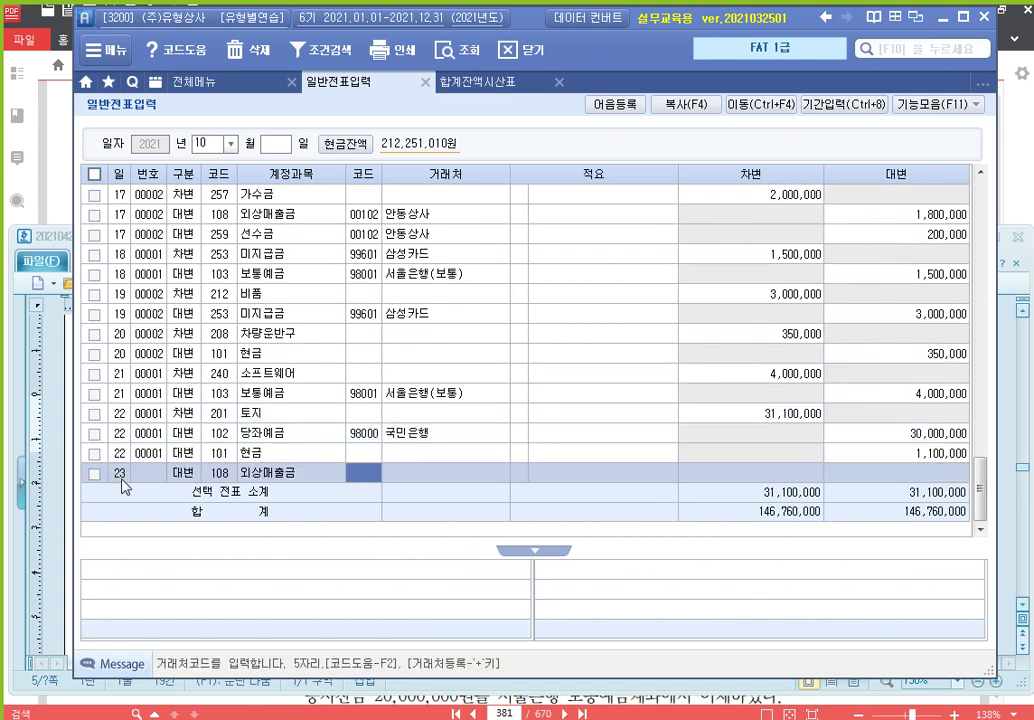
type("107")
key("Return")
key("Return")
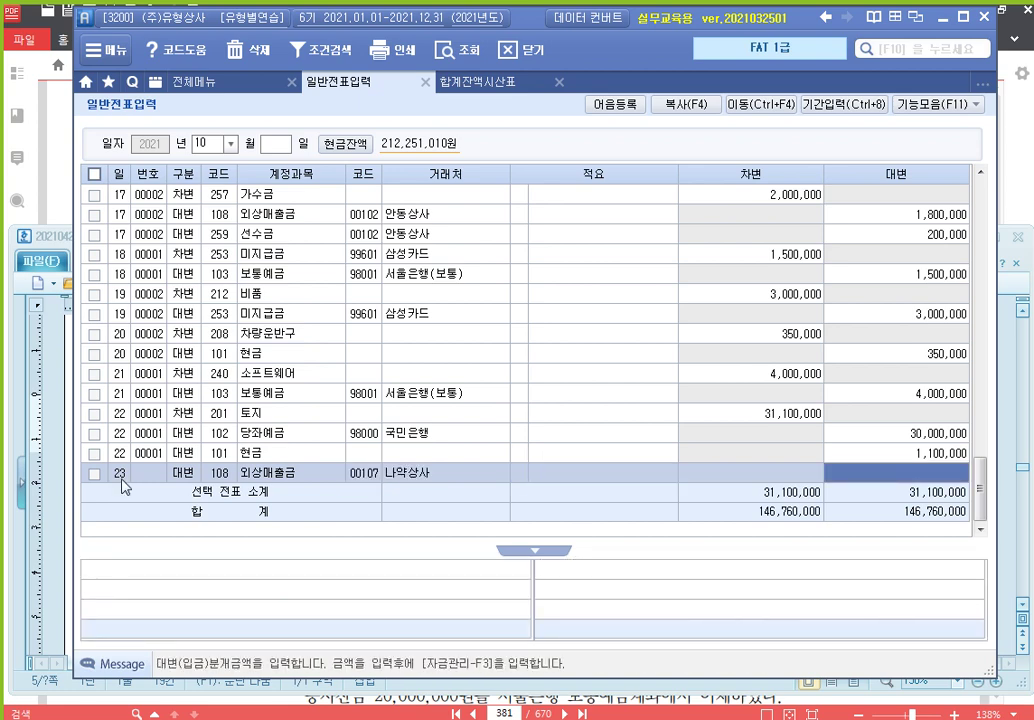
type("2000000")
key("Return")
key("Return")
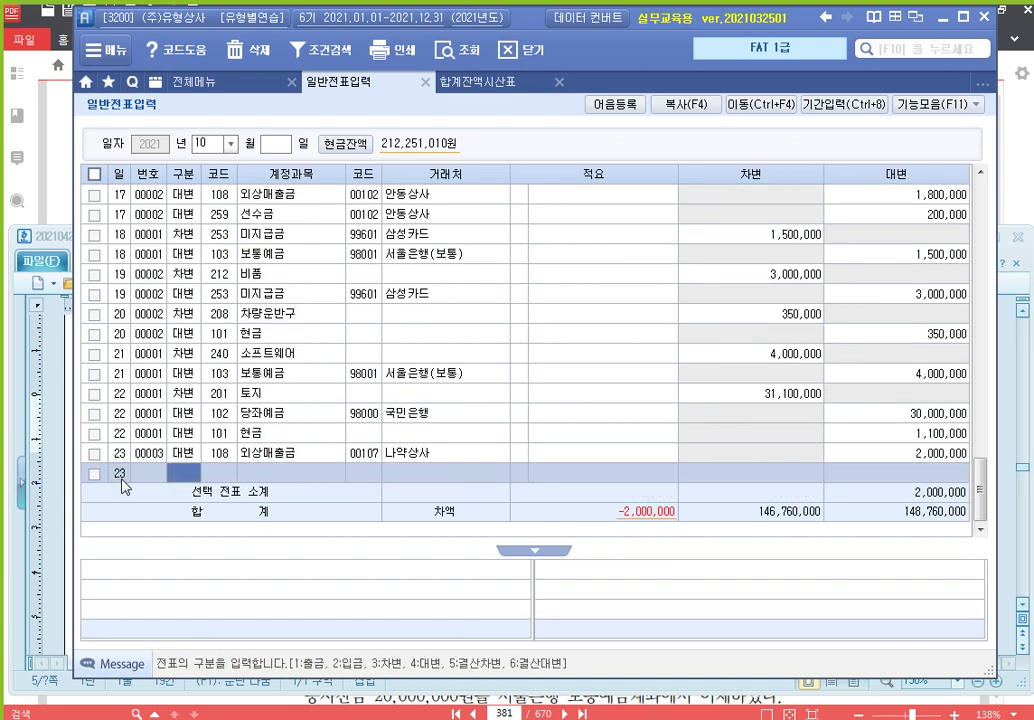
Step: Add an October 23 debit line for account 109 대손충당금 with the amount 500,000
type("3109")
key("Return")
key("Return")
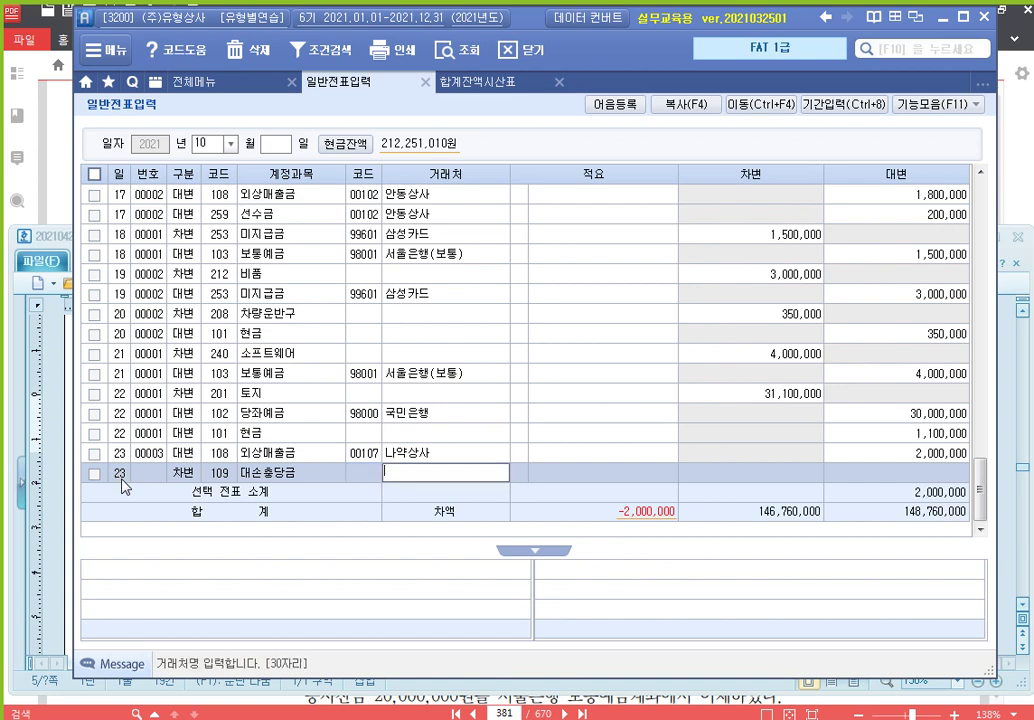
key("Return")
key("Return")
type("500000")
key("Return")
key("Return")
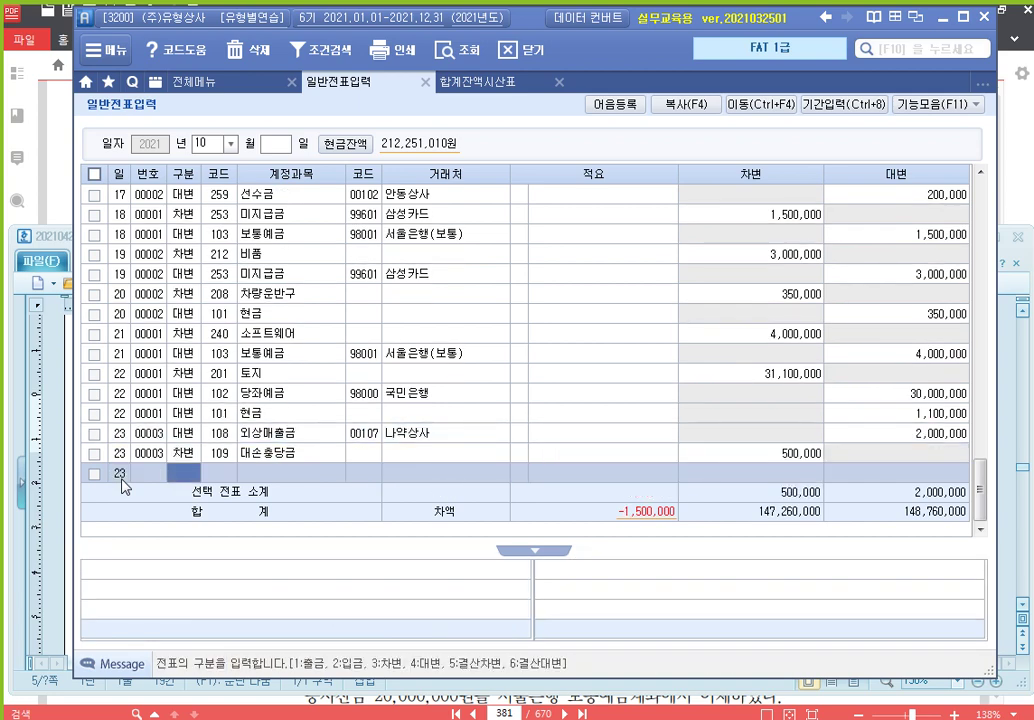
Step: Look up the 대손 accounts, choose 835 대손상각비, and complete the October 23 voucher with a debit of 1,500,000
type("3대손")
key("Return")
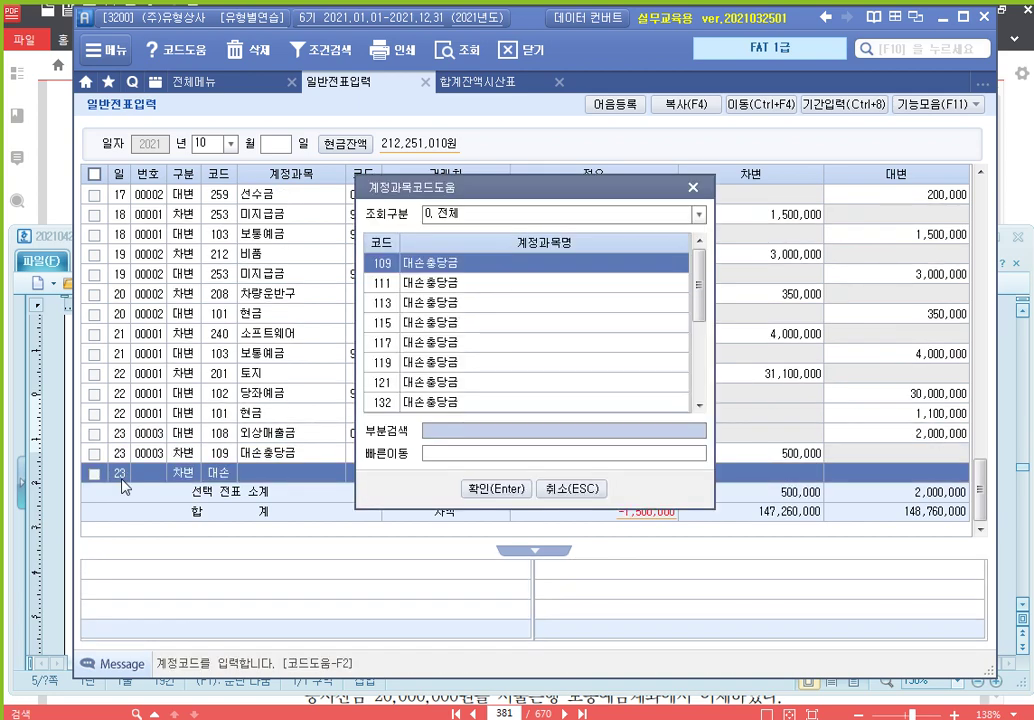
key("End")
key("Up")
key("Up")
key("Up")
key("Up")
key("Up")
key("Up")
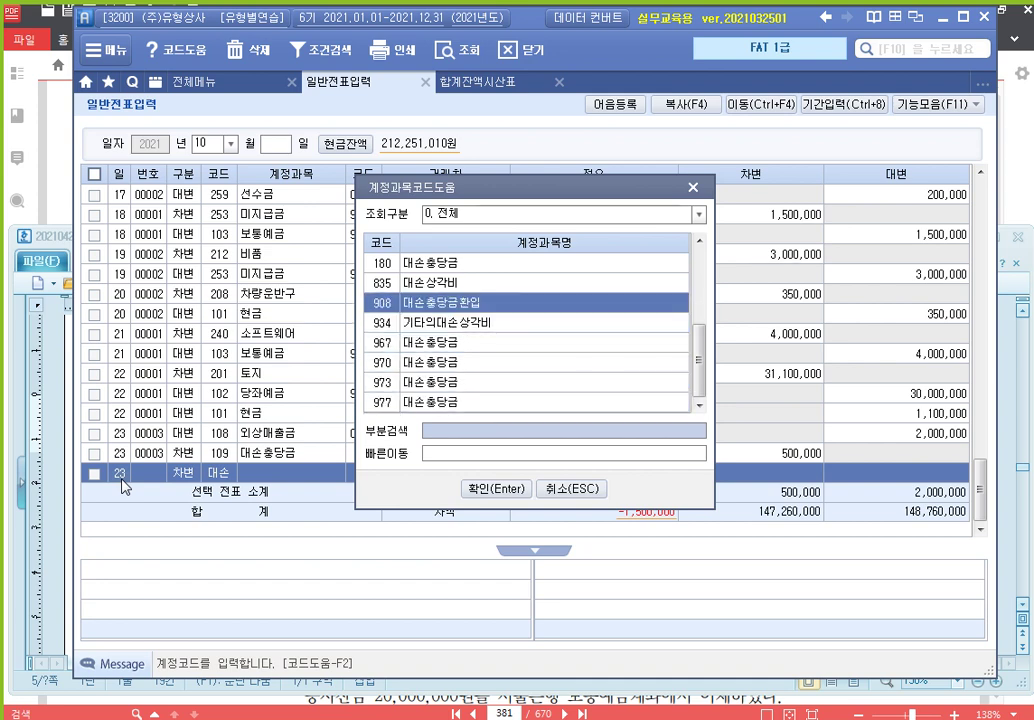
key("Return")
key("Return")
key("Return")
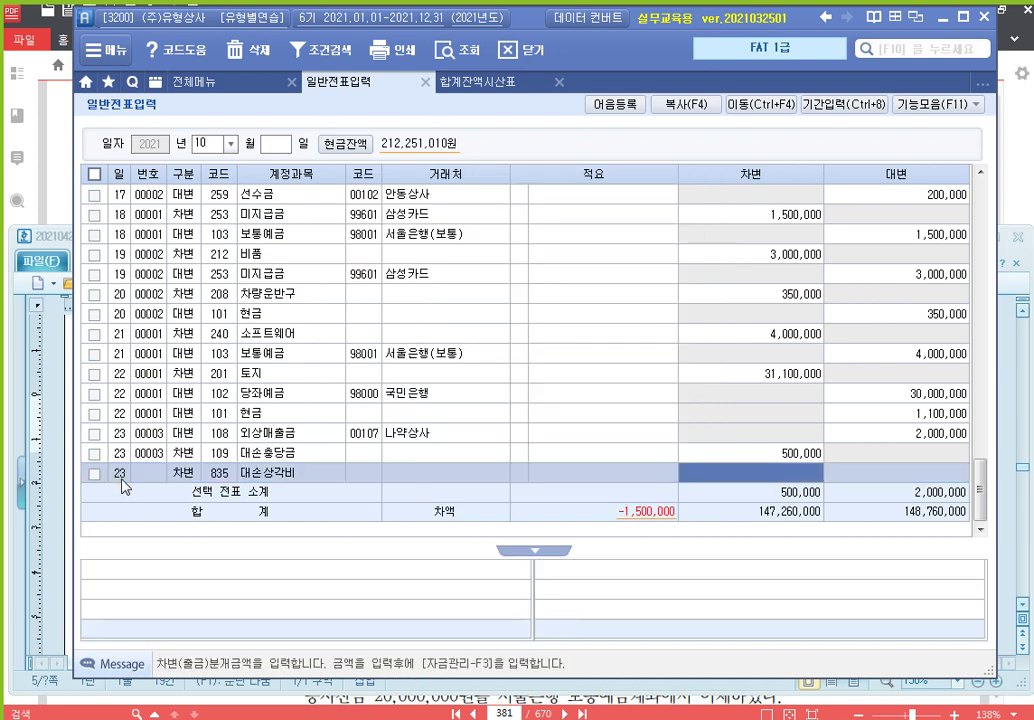
type("1500000")
key("Return")
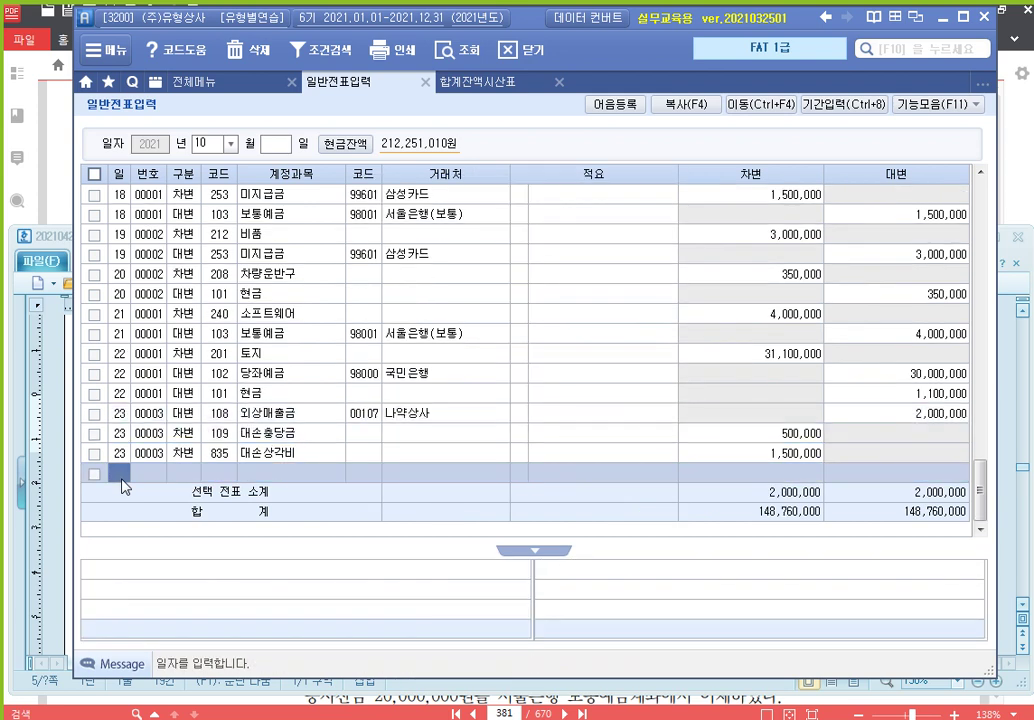
Step: Enter an October 24 credit line for 114 단기대여금 with partner 부실상사 and the amount 5,000,000
type("24")
key("Return")
type("4")
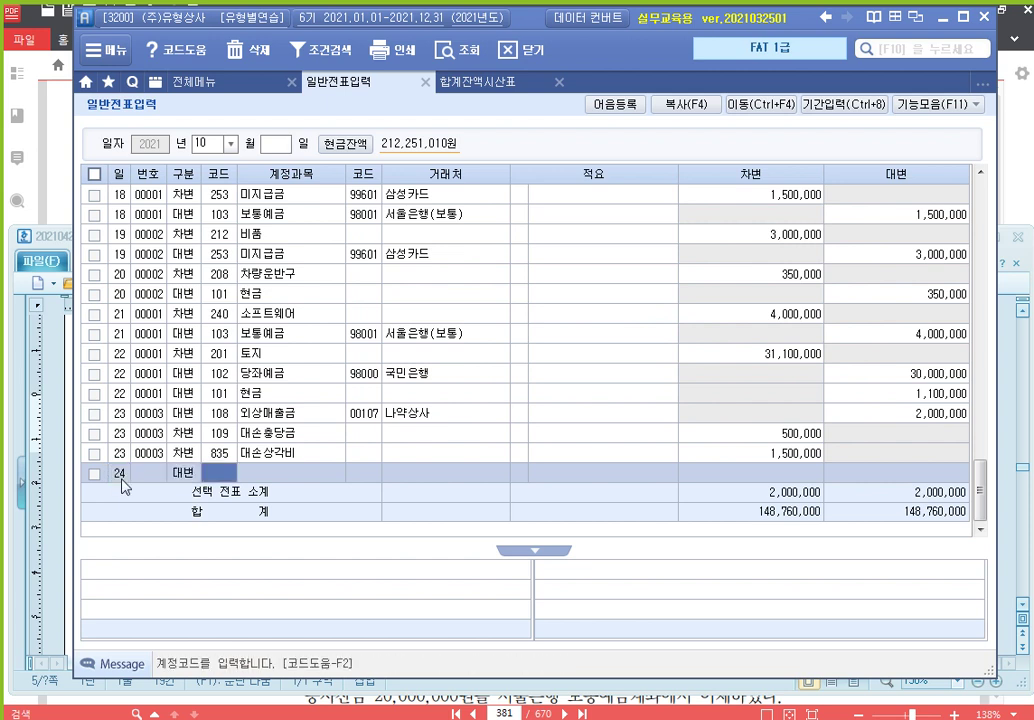
type("114")
key("Return")
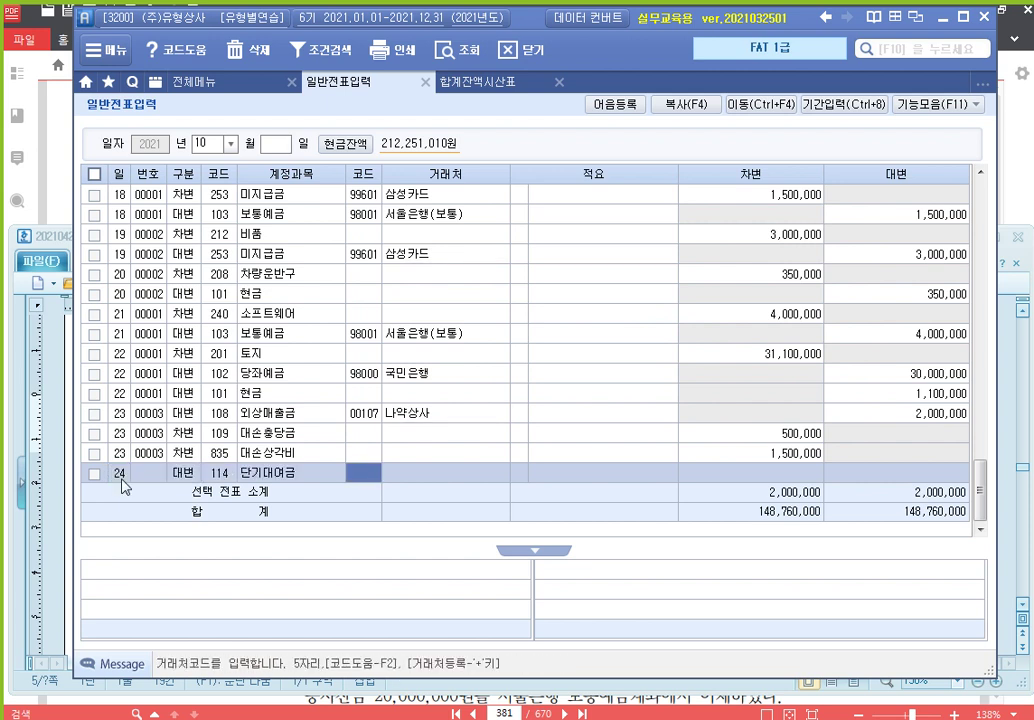
type("50000")
key("Return")
key("Return")
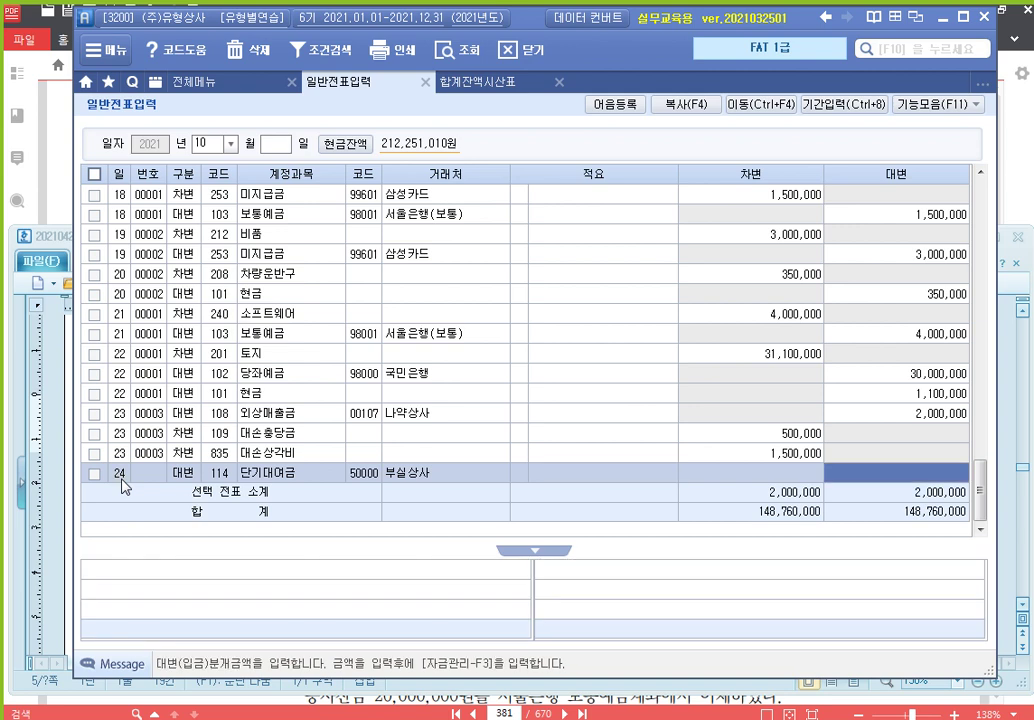
type("5000000")
key("Return")
key("Return")
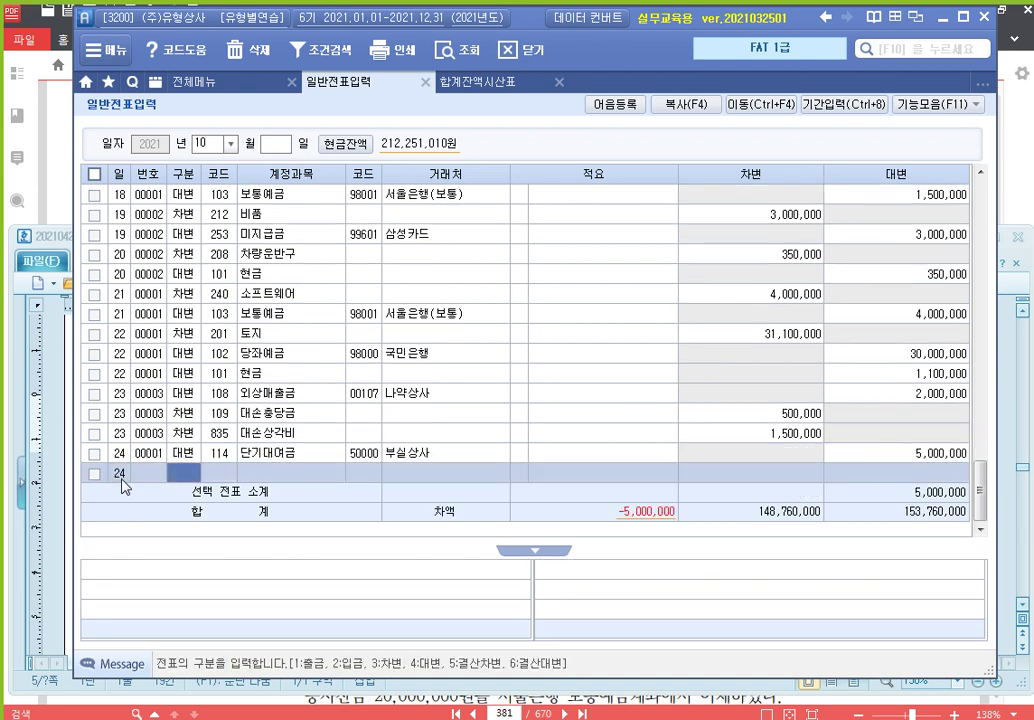
Step: Look up the 기타 accounts, choose 934 기타의대손상각비, and complete the October 24 voucher with a debit of 5,000,000
type("3기타")
key("Return")
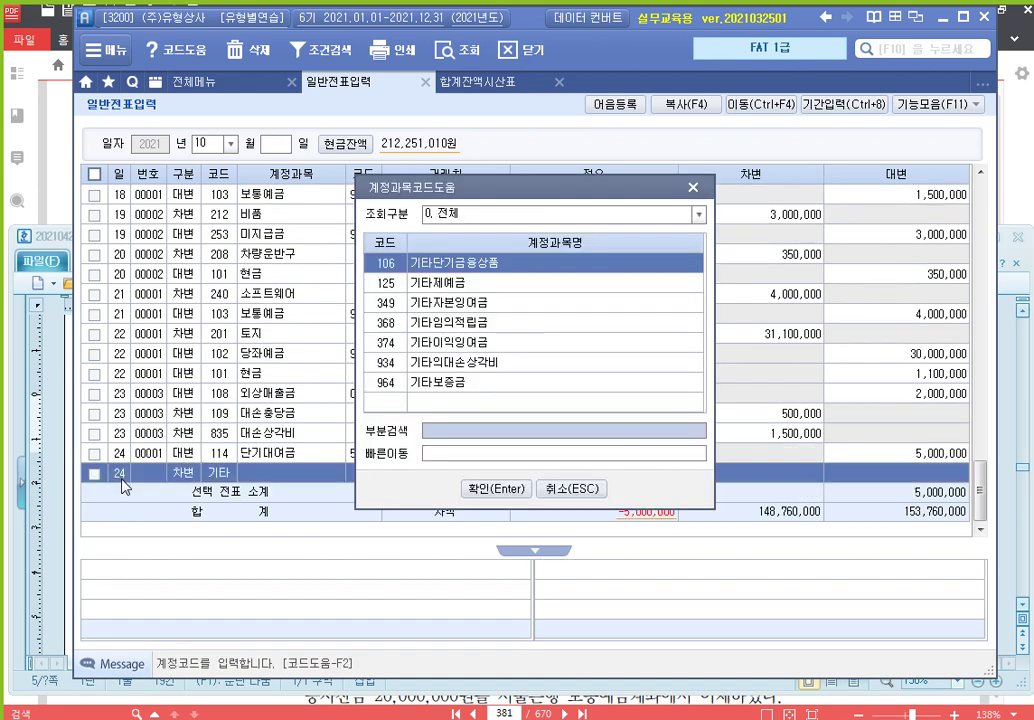
key("Down")
key("Down")
key("Down")
key("Down")
key("Down")
key("Return")
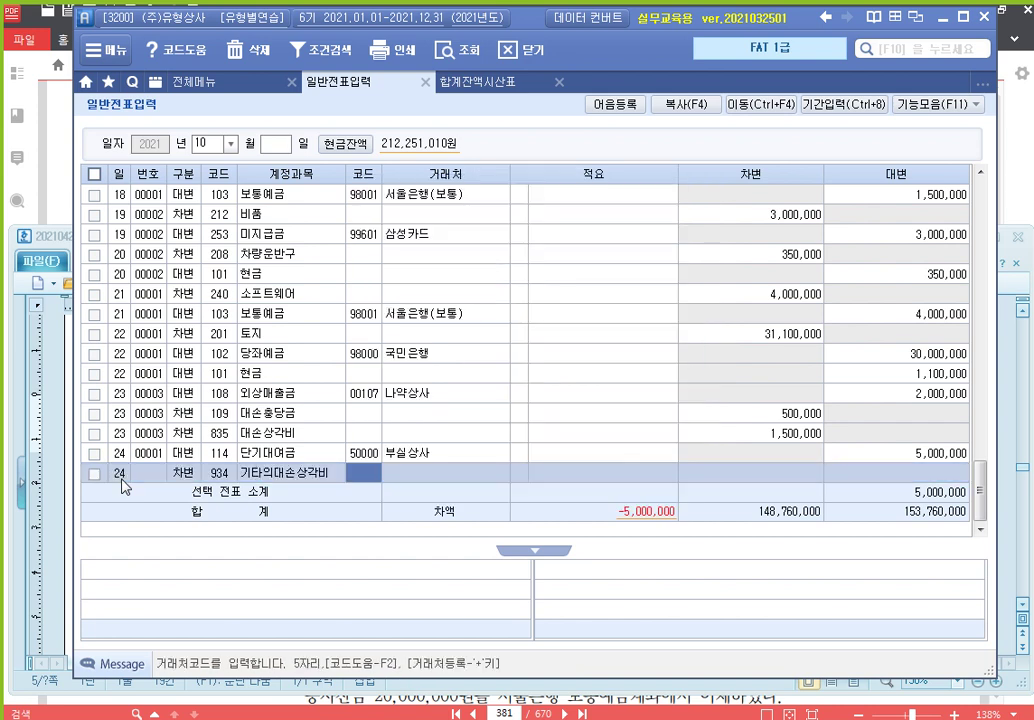
key("Return")
key("Return")
type("5000000")
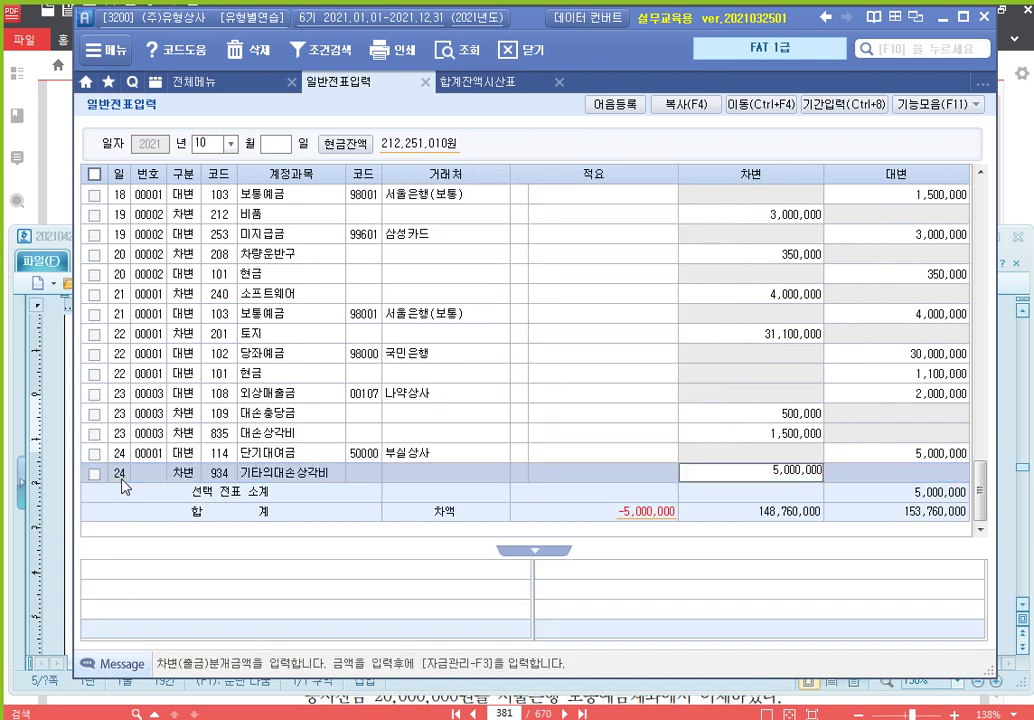
key("Return")
Step: Enter an October 25 debit line for account 101 현금 with the amount 2,500,000
type("25")
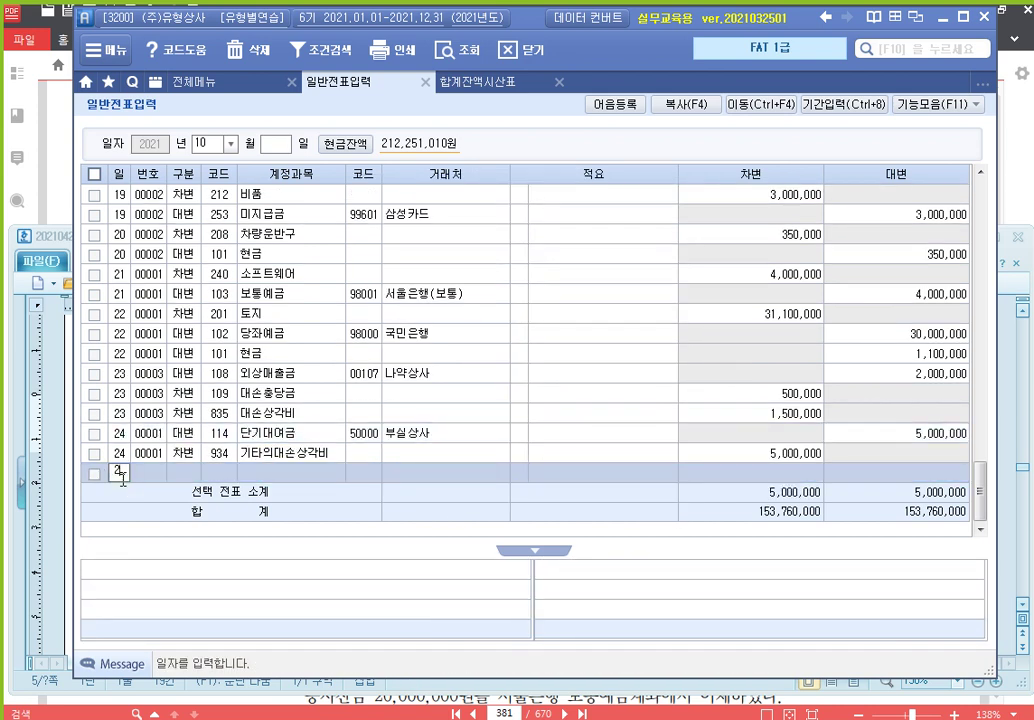
key("Return")
type("3")
key("Return")
type("101")
key("Return")
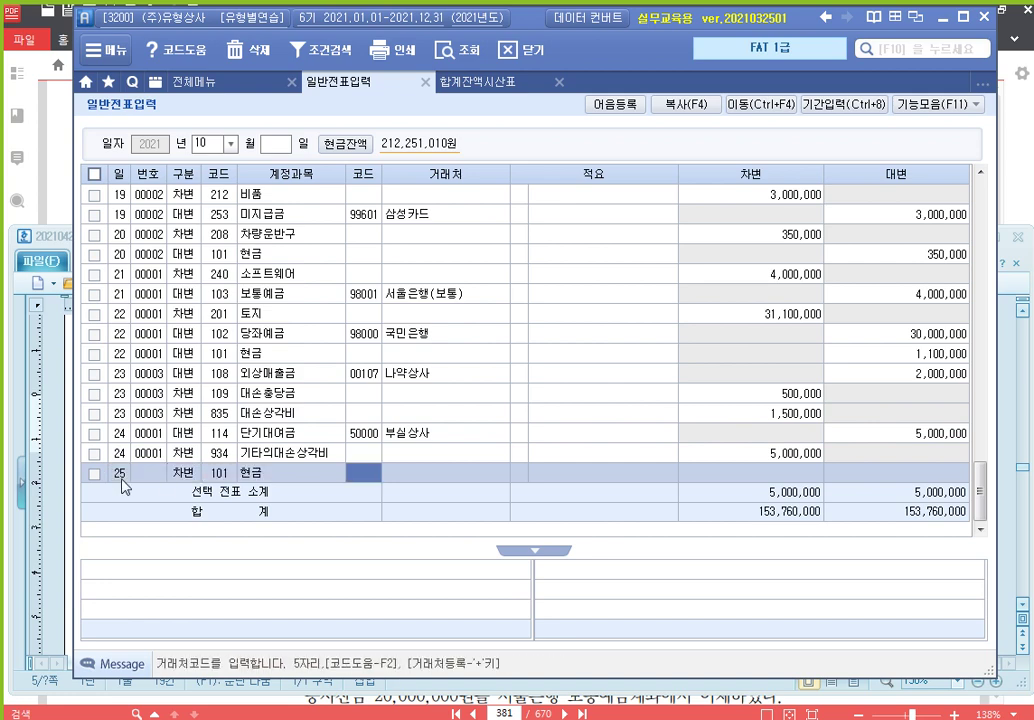
key("Return")
key("Return")
type("350")
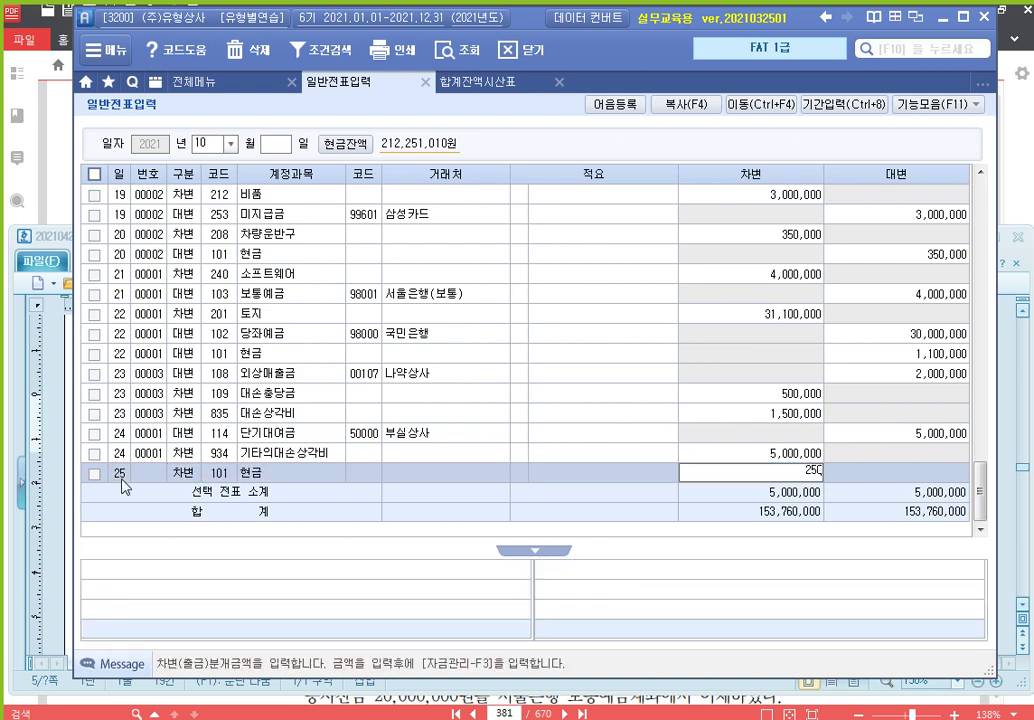
type("0+")
key("Return")
Step: Correct the October 25 현금 debit amount to 250,000
key("Up")
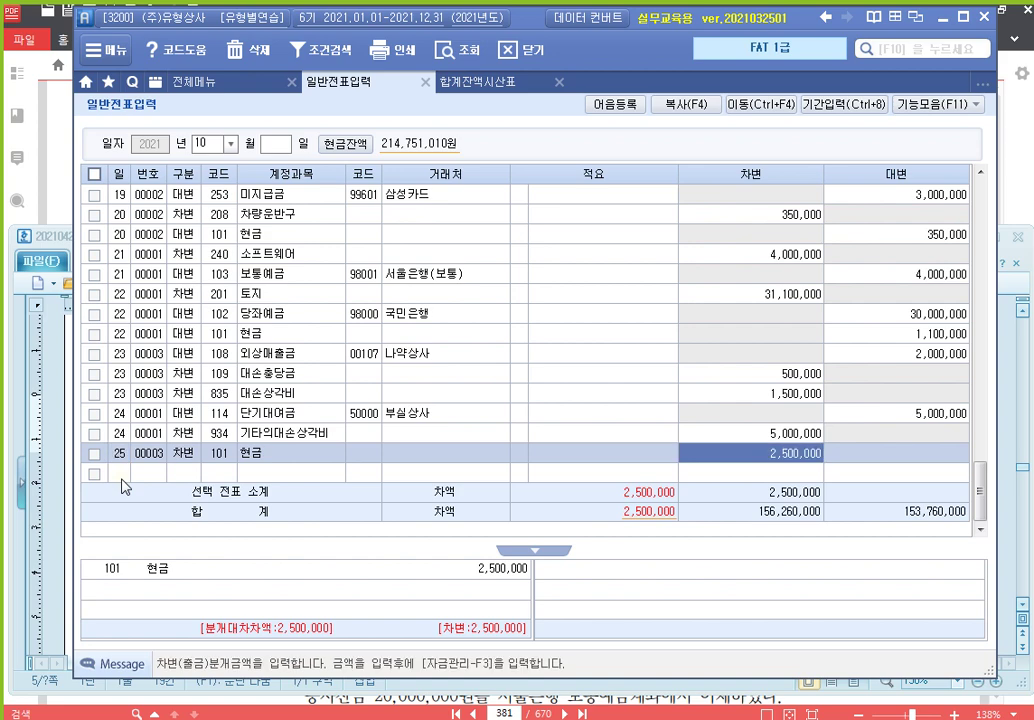
type("250+")
key("Return")
Step: Start an October 25 credit line, look up the 임대 accounts, and choose 904 임대료
type("25")
key("Return")
type("4")
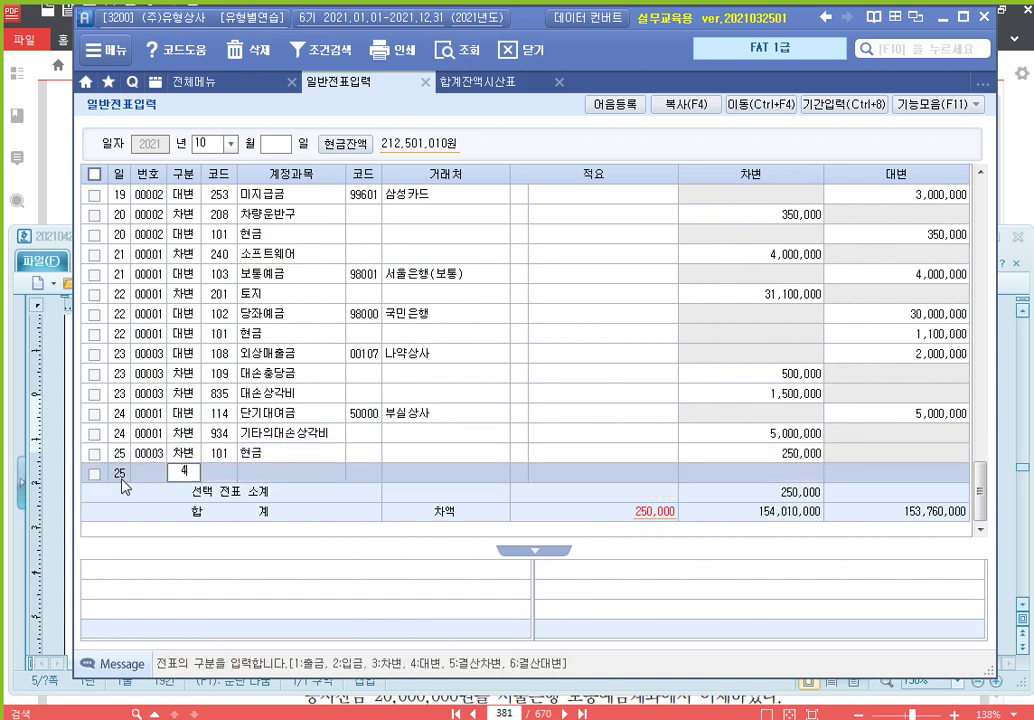
key("Return")
type("임대")
key("Return")
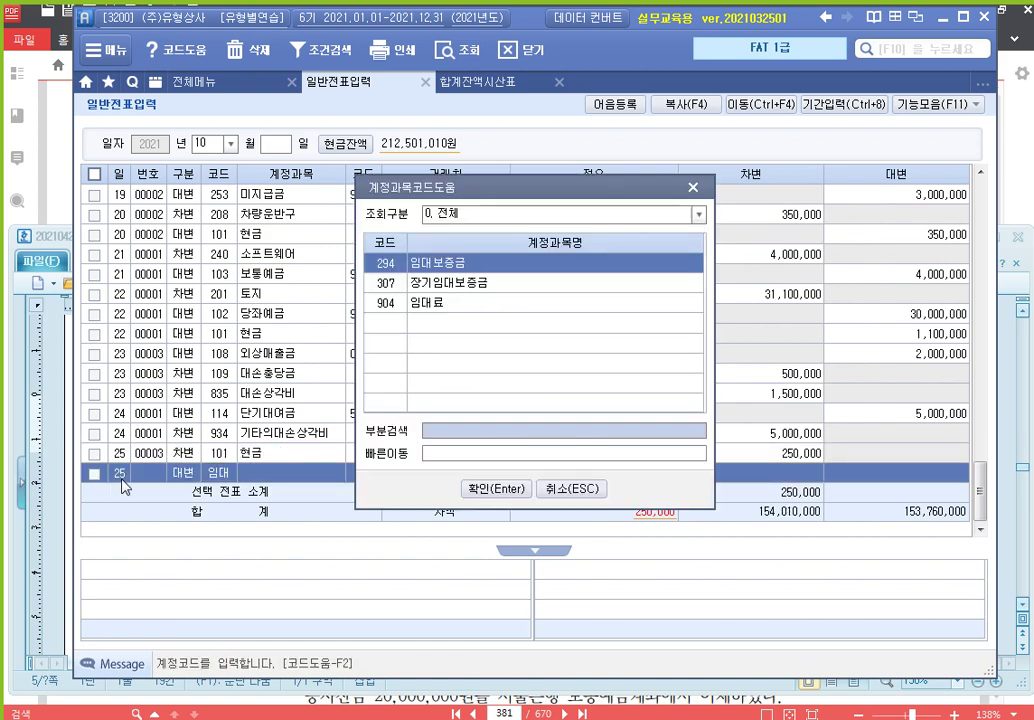
key("Down")
key("Down")
key("Return")
Step: Leave the partner of the 임대료 line blank and complete the October 25 voucher with a credit of 250,000
key("Return")
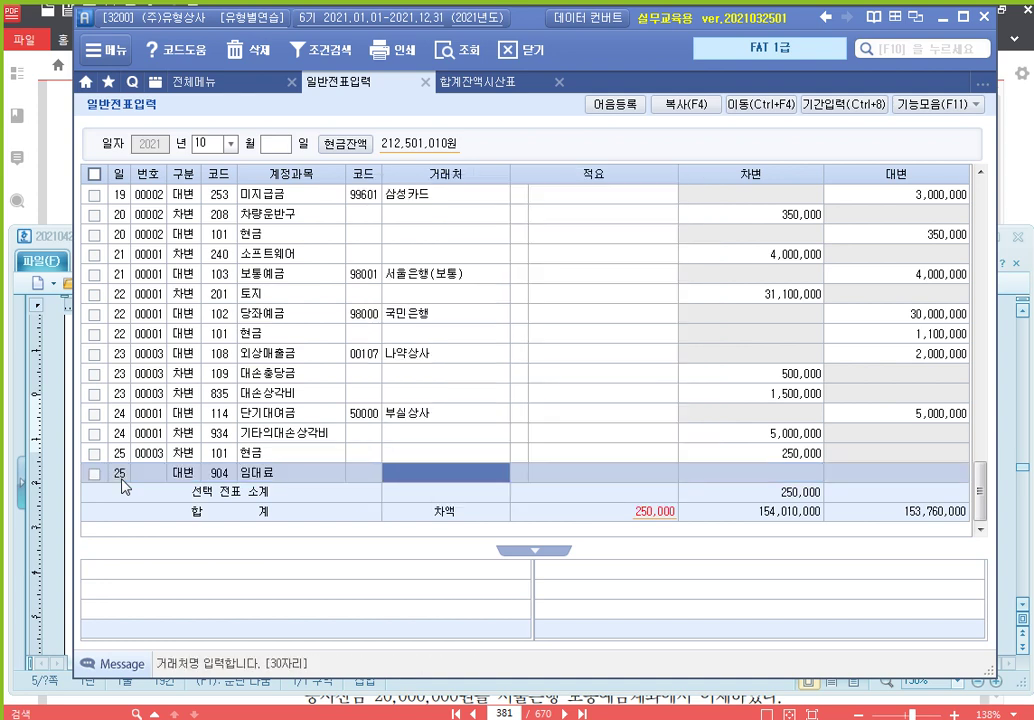
key("Return")
key("Return")
type("250")
key("plus")
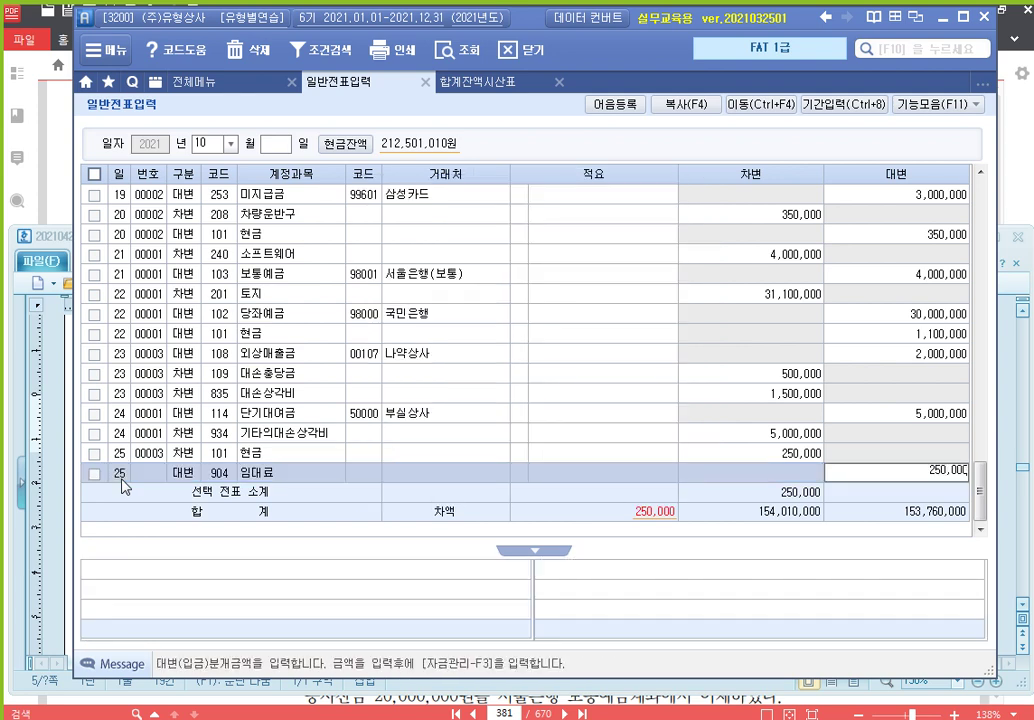
key("Return")
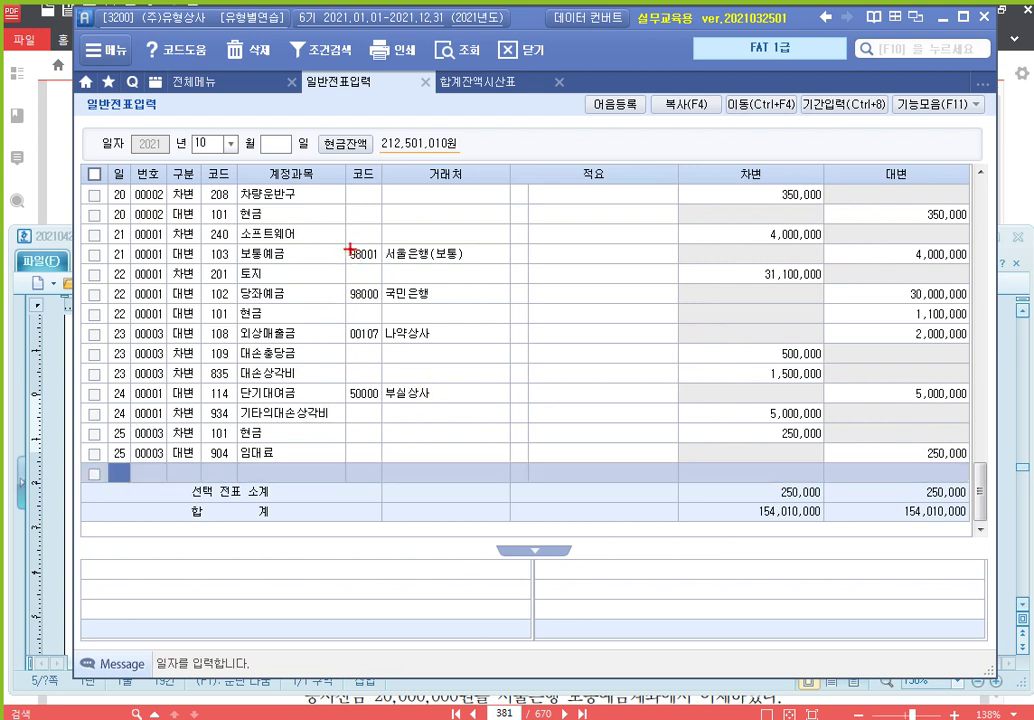
mouse_move(343, 243)
left_mouse_down()
mouse_move(386, 266)
mouse_move(387, 305)
mouse_move(358, 338)
mouse_move(385, 345)
left_mouse_up()
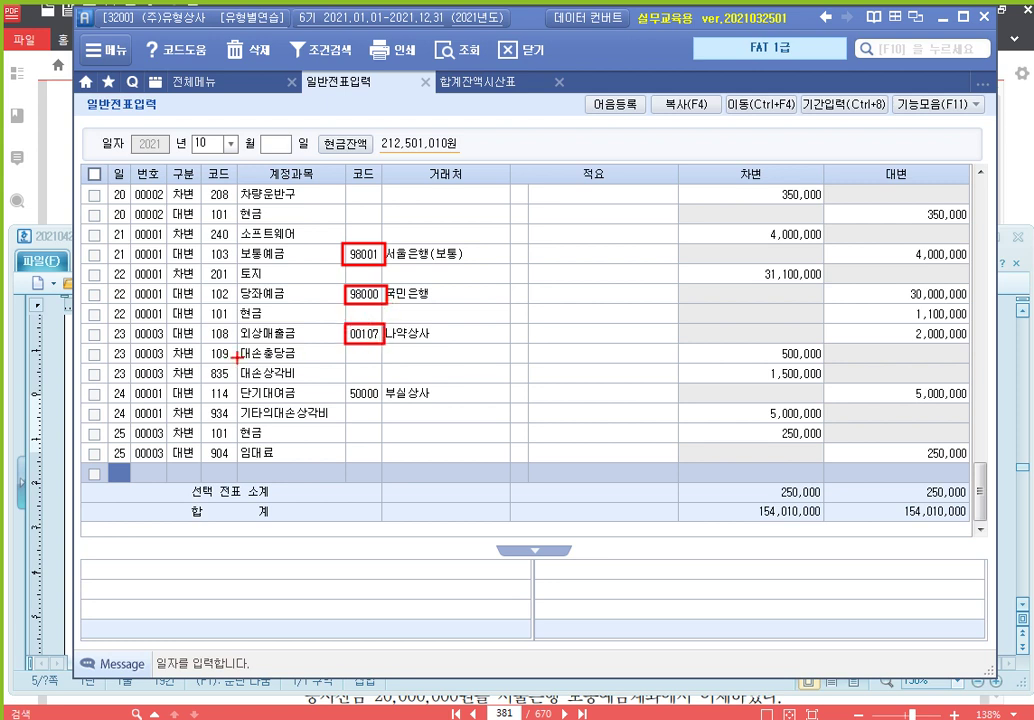
left_click_drag(199, 343, 301, 364)
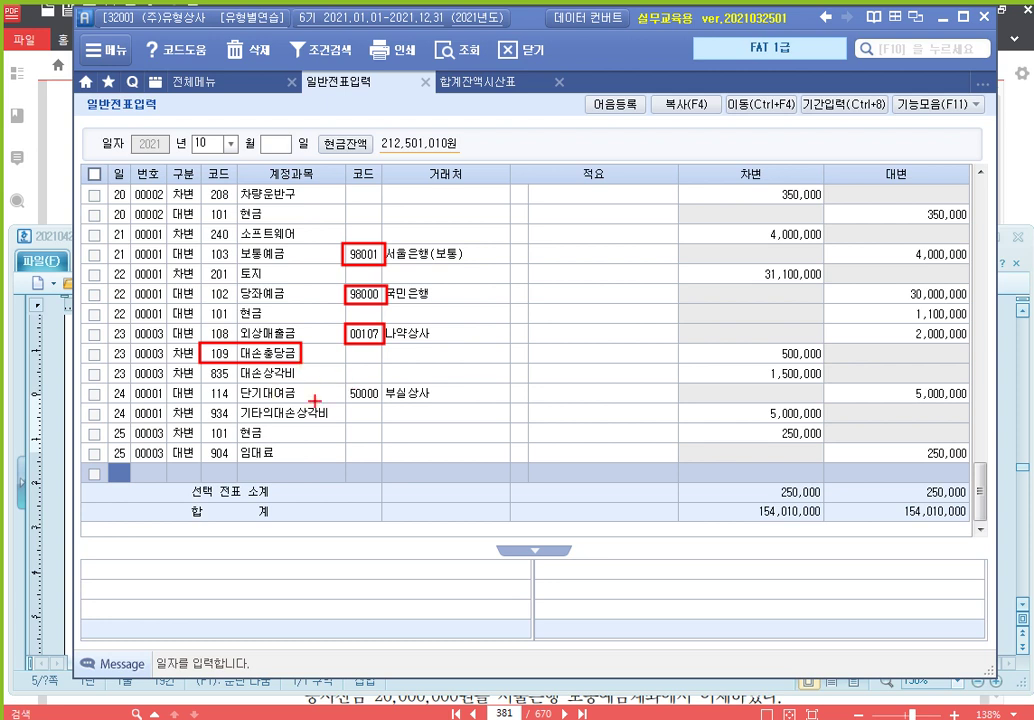
left_click_drag(342, 382, 384, 405)
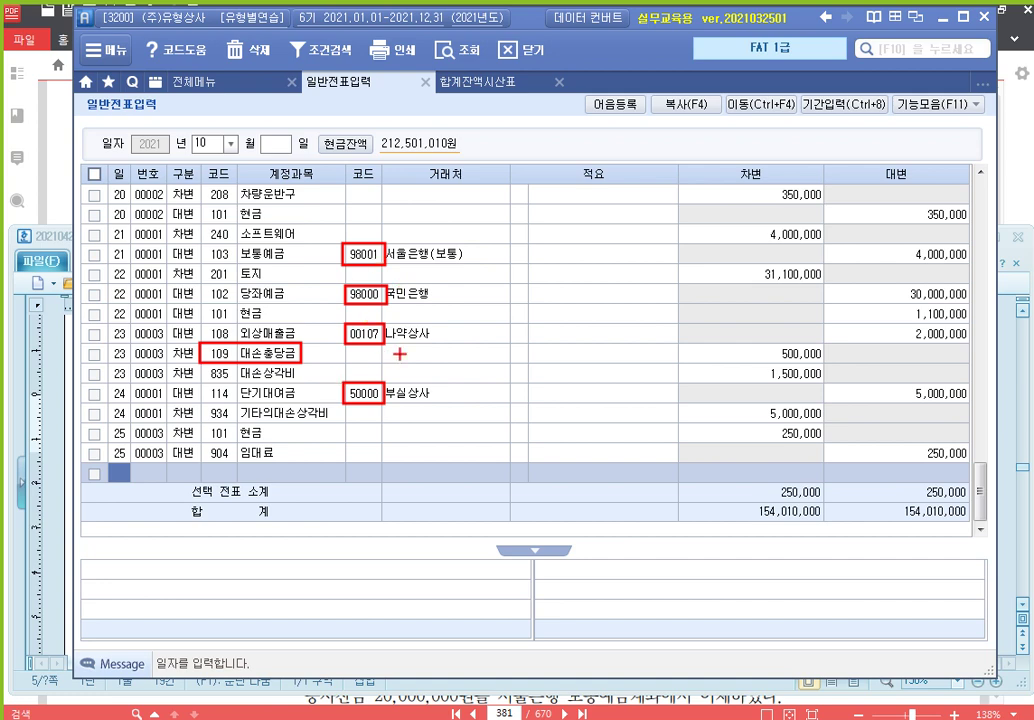
key("Escape")
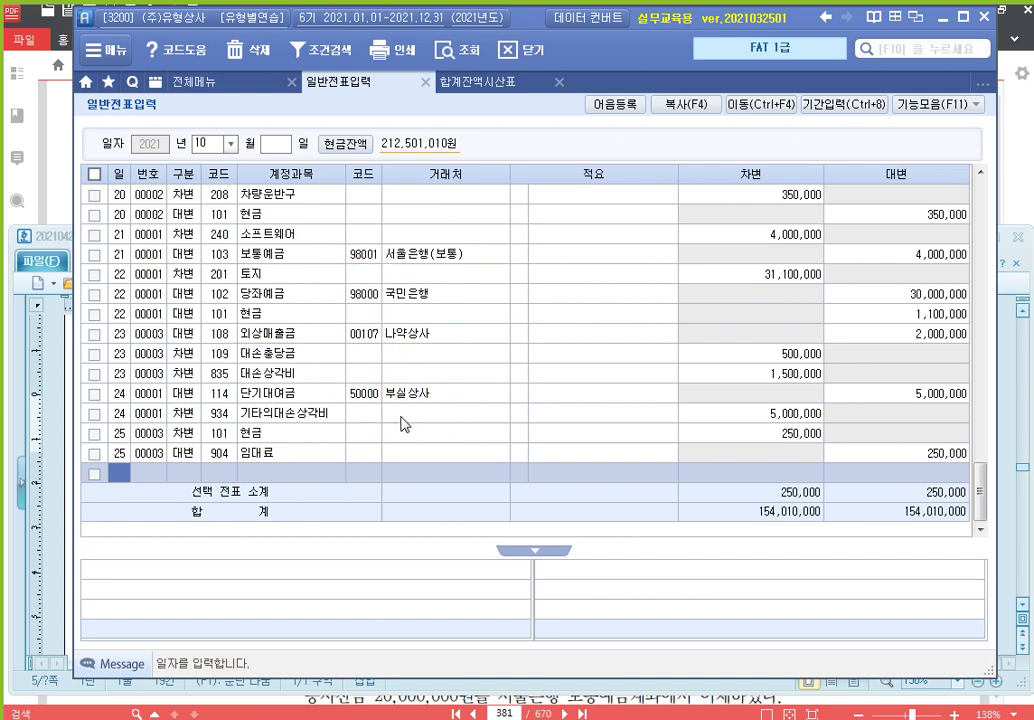
Step: Check the October 26 question in the PDF, and add a blank (차)/(대) entry table below the 임대료 entry in the Hangul document
left_click(1032, 158)
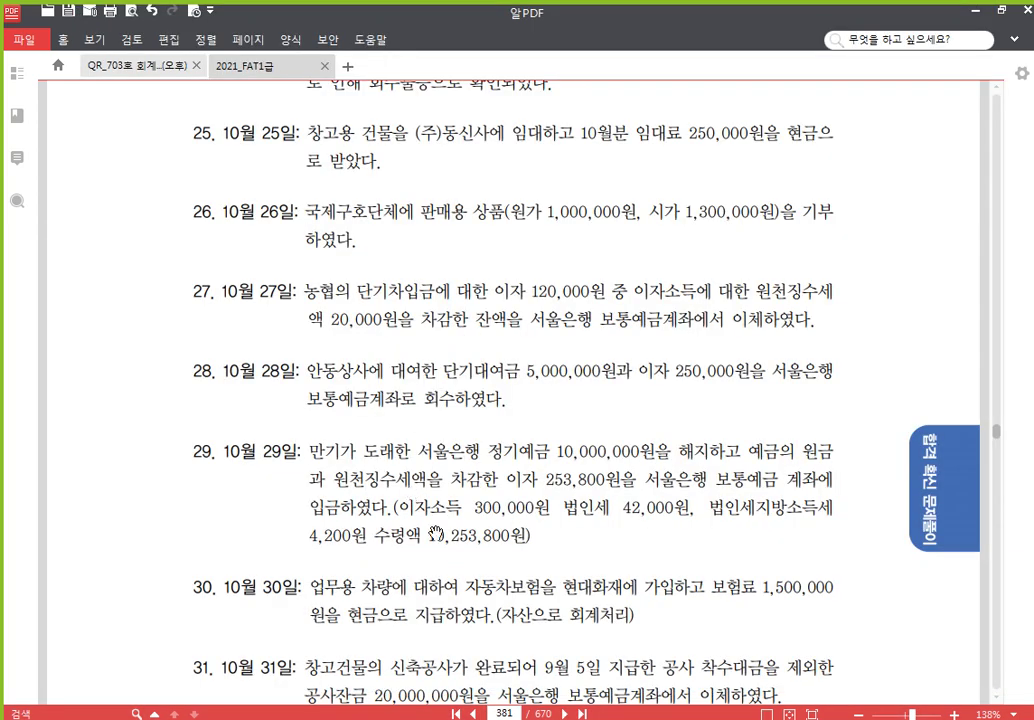
scroll(383, 455, "down", 1)
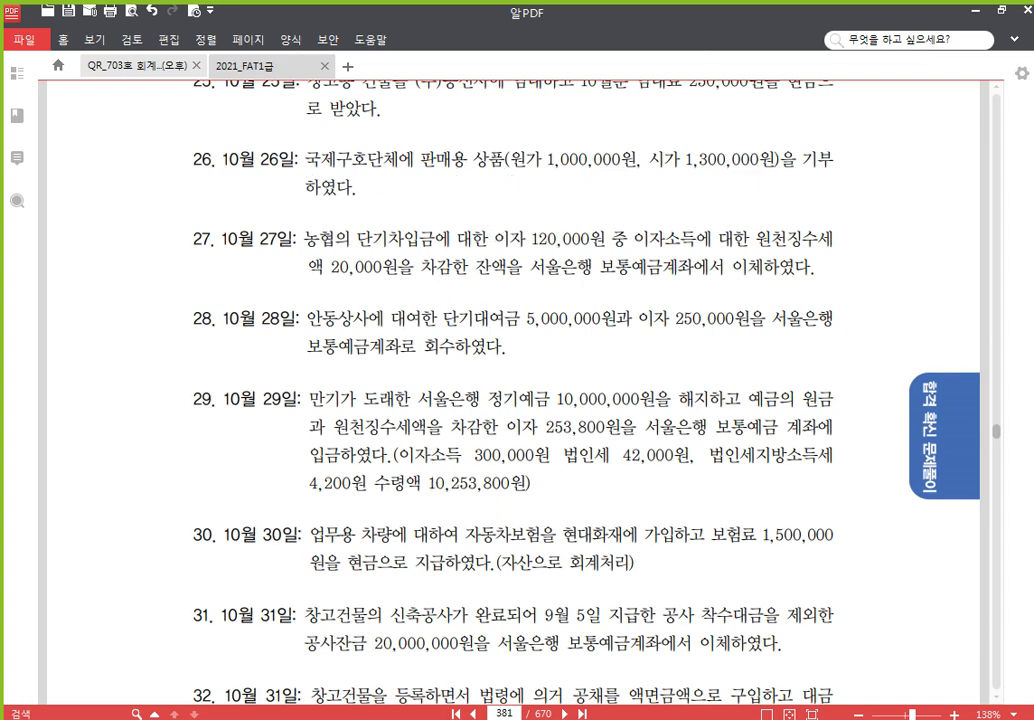
scroll(348, 462, "down", 1)
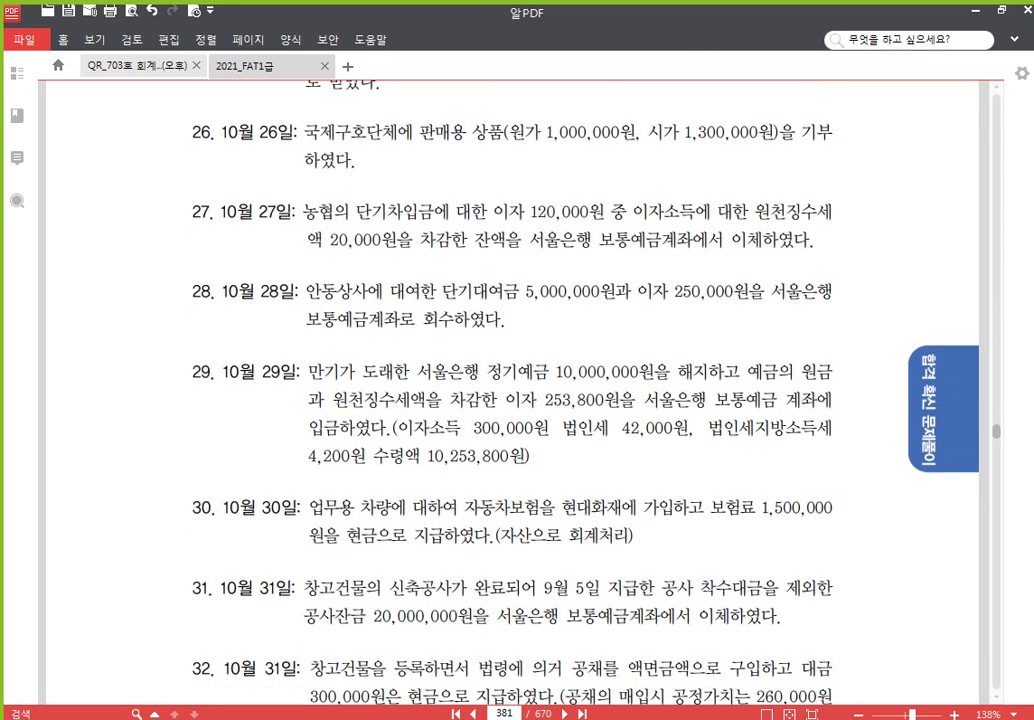
key("alt+Tab")
left_click(446, 532)
type("(차)\t\t\t(대)")
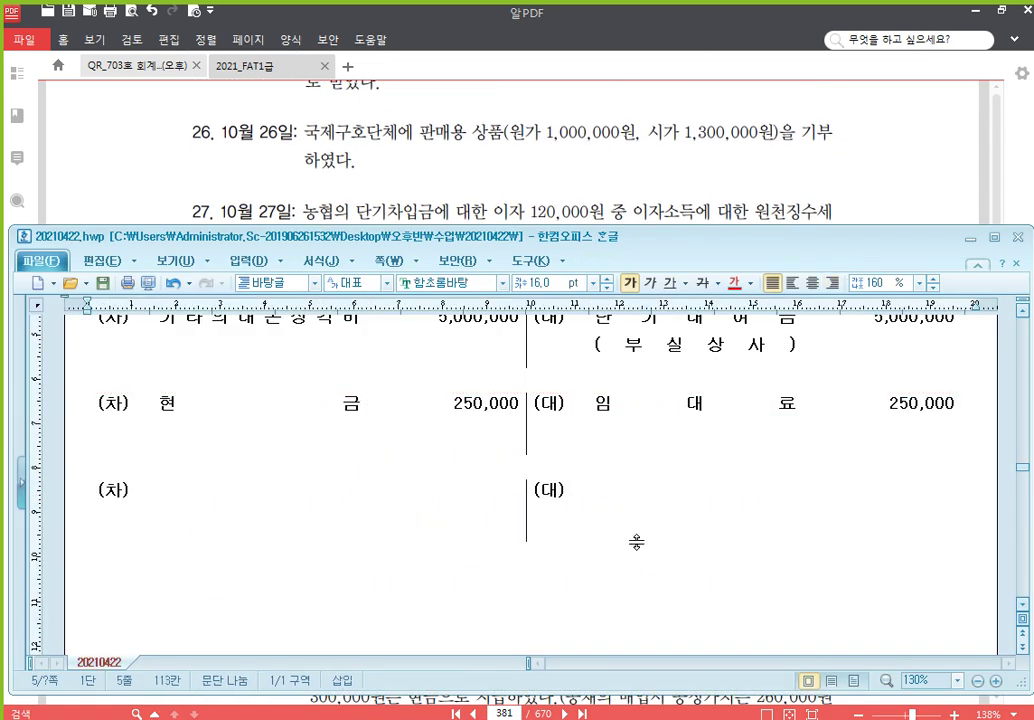
Step: Fill the credit side of the new October 26 entry with 상품 and the amount 1,000,000
left_click(636, 541)
type("상품")
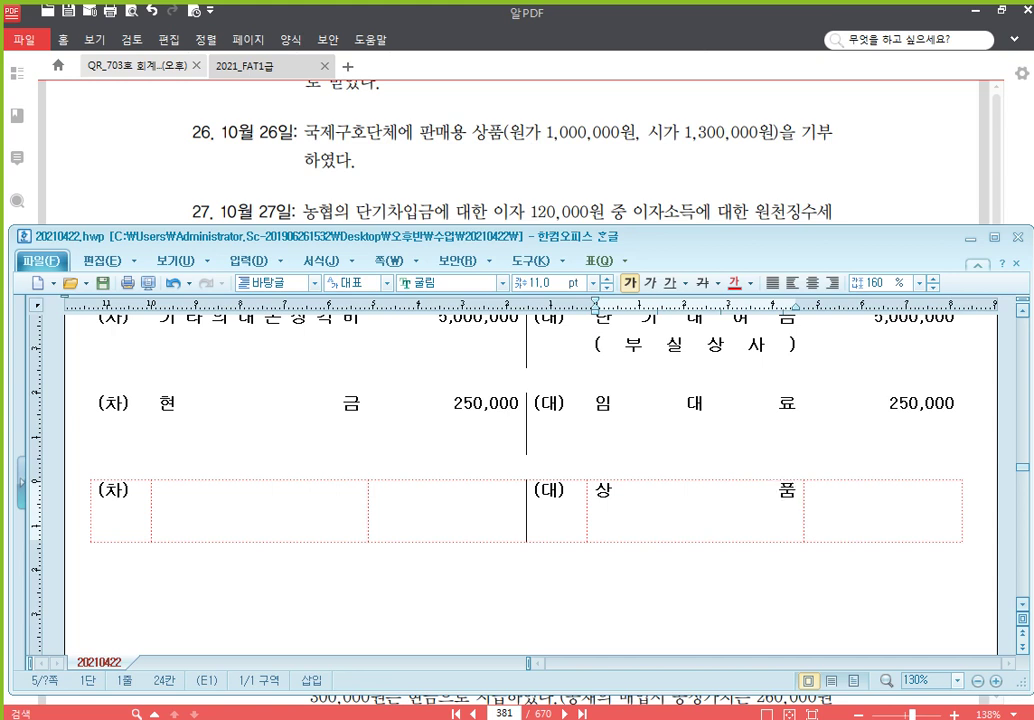
key("Tab")
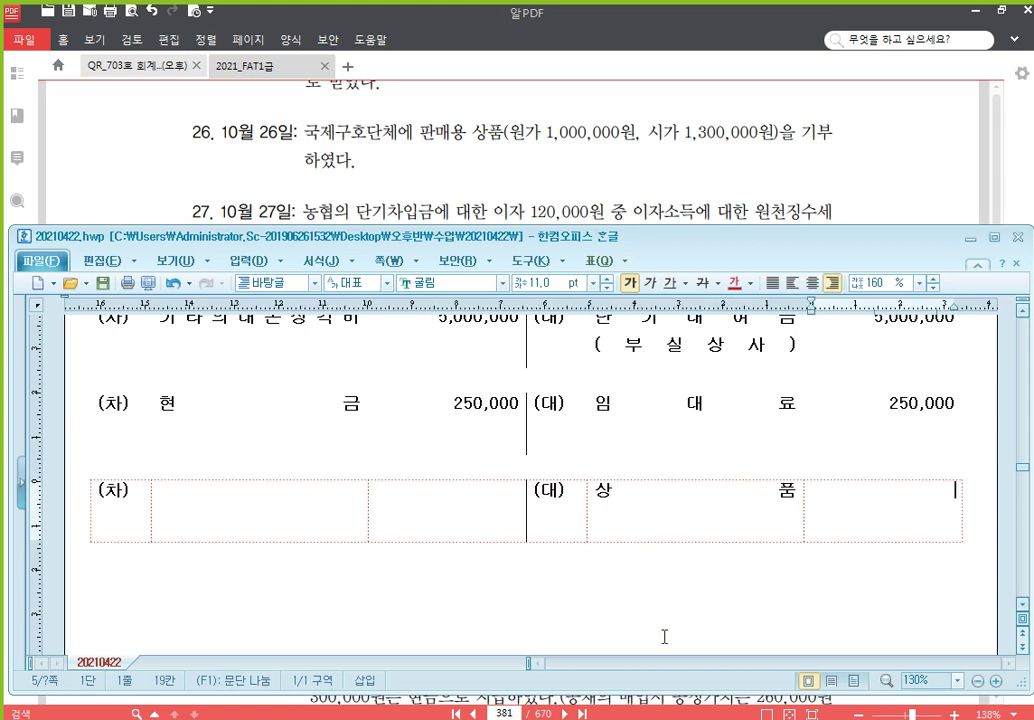
type("1,000,000")
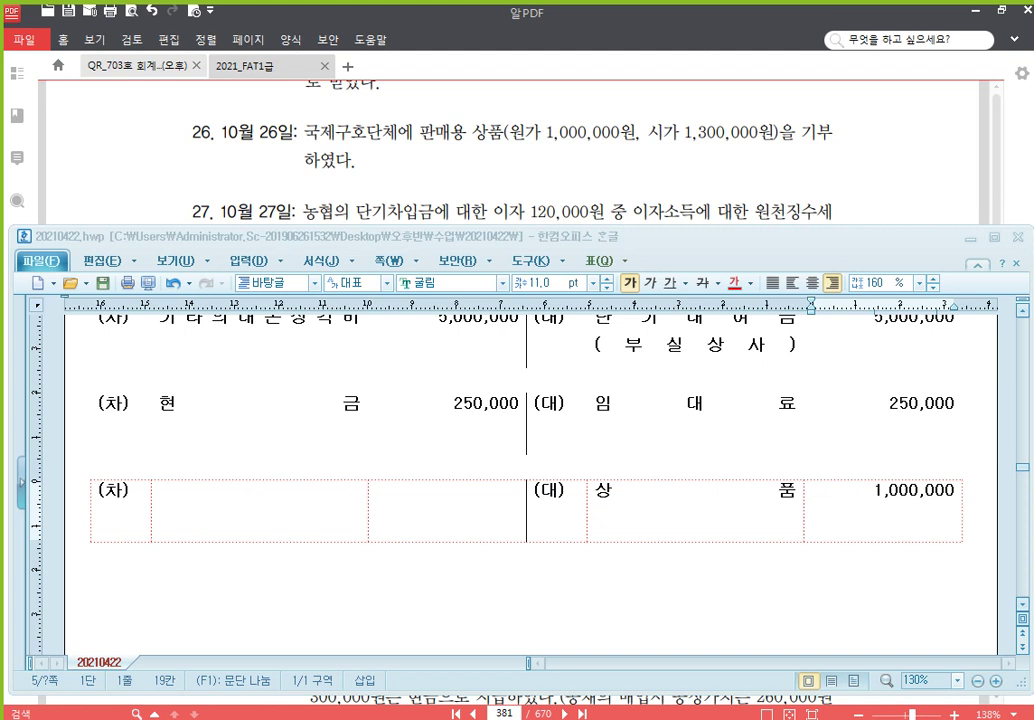
Step: Insert a boxed number 8 symbol after 상품 in the October 26 credit entry
left_click(801, 532)
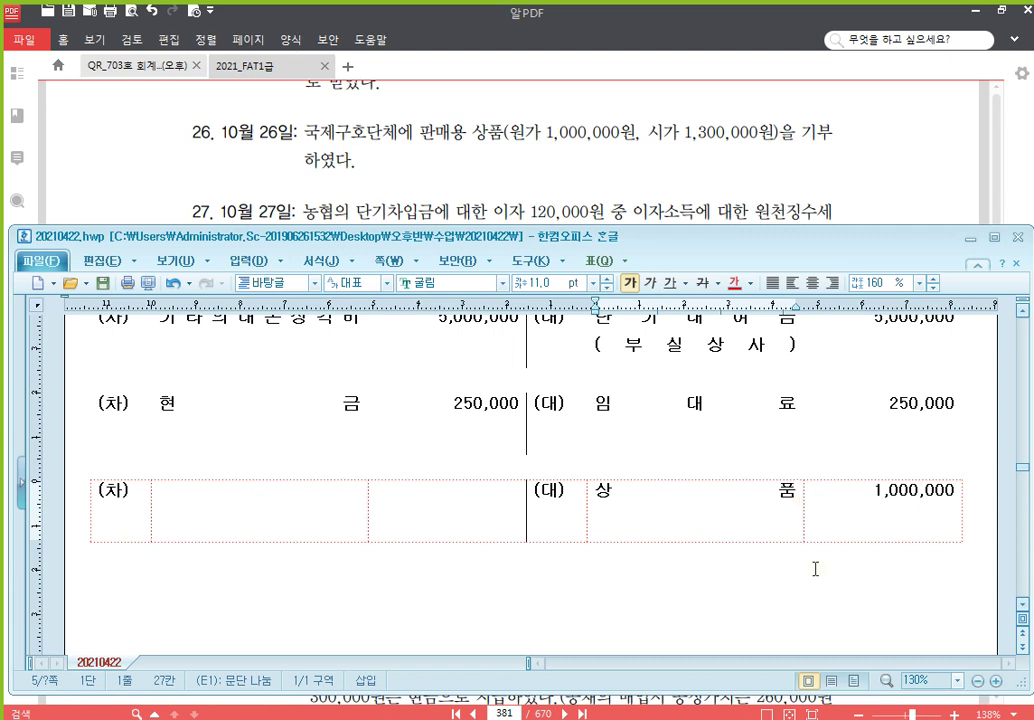
key("ctrl+F10")
key("Return")
Step: Fill the debit side of the October 26 entry with 기부금 and the amount 1,000,000
left_click(276, 505)
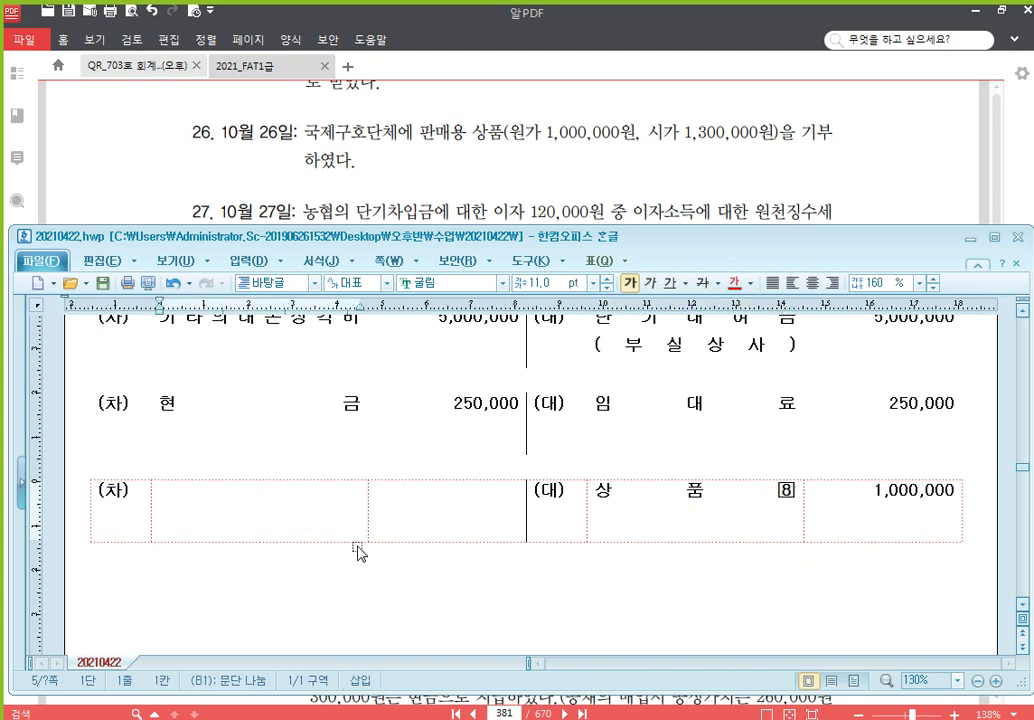
type("기부금")
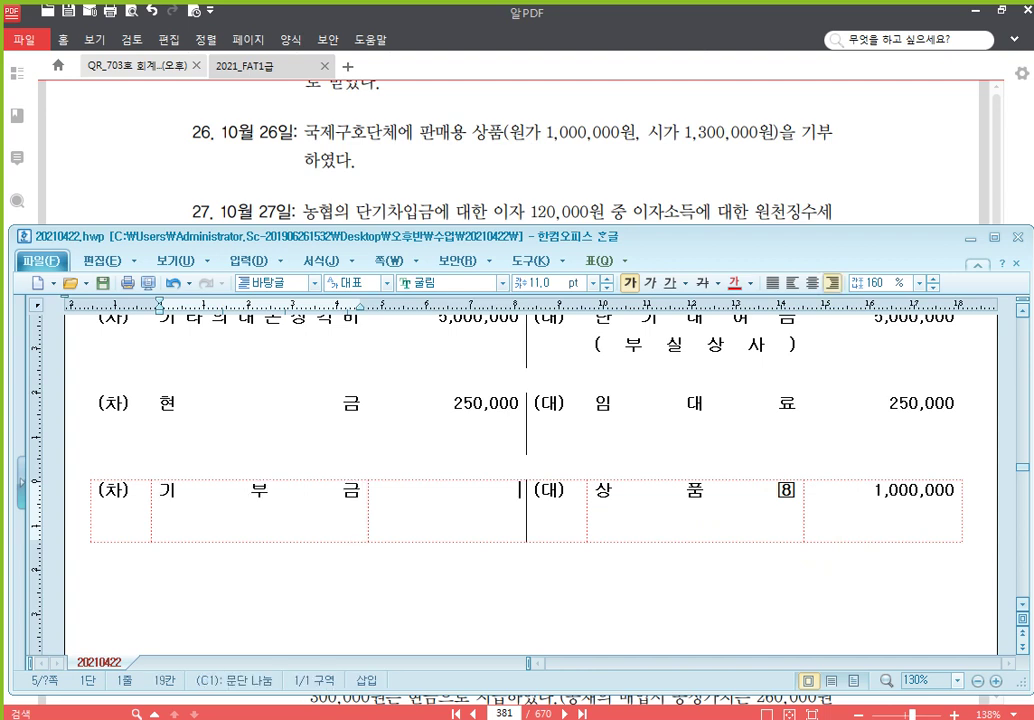
key("Tab")
type("1,000,000")
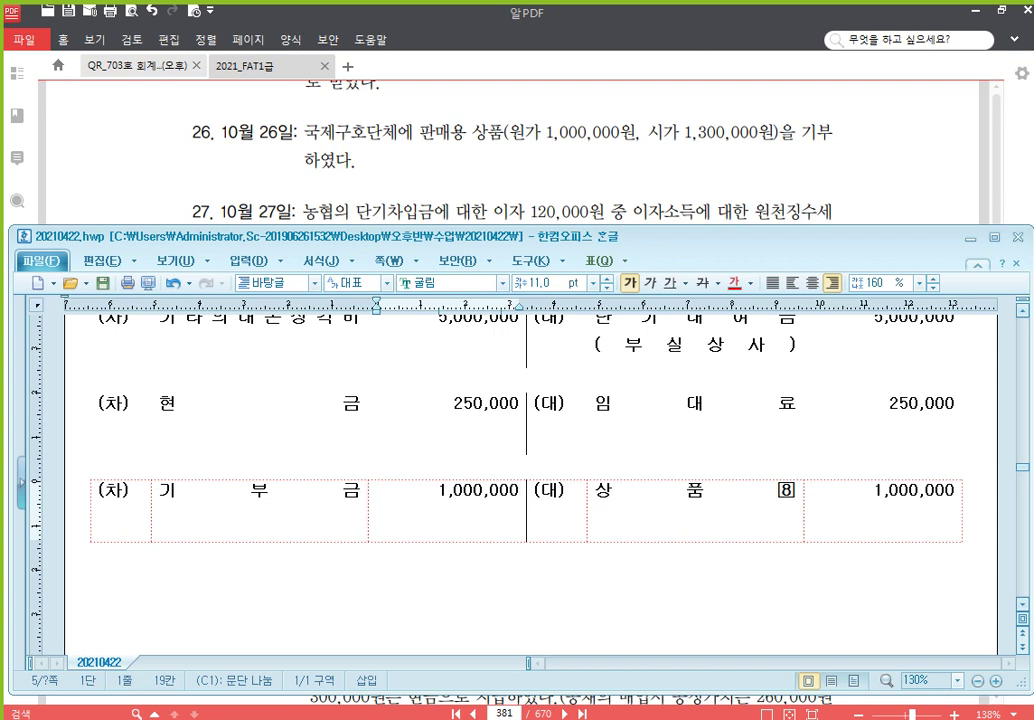
Step: Check the October 27 question in the PDF, and add a blank (차)/(대) entry table below the 기부금 entry in the Hangul document
left_click(822, 177)
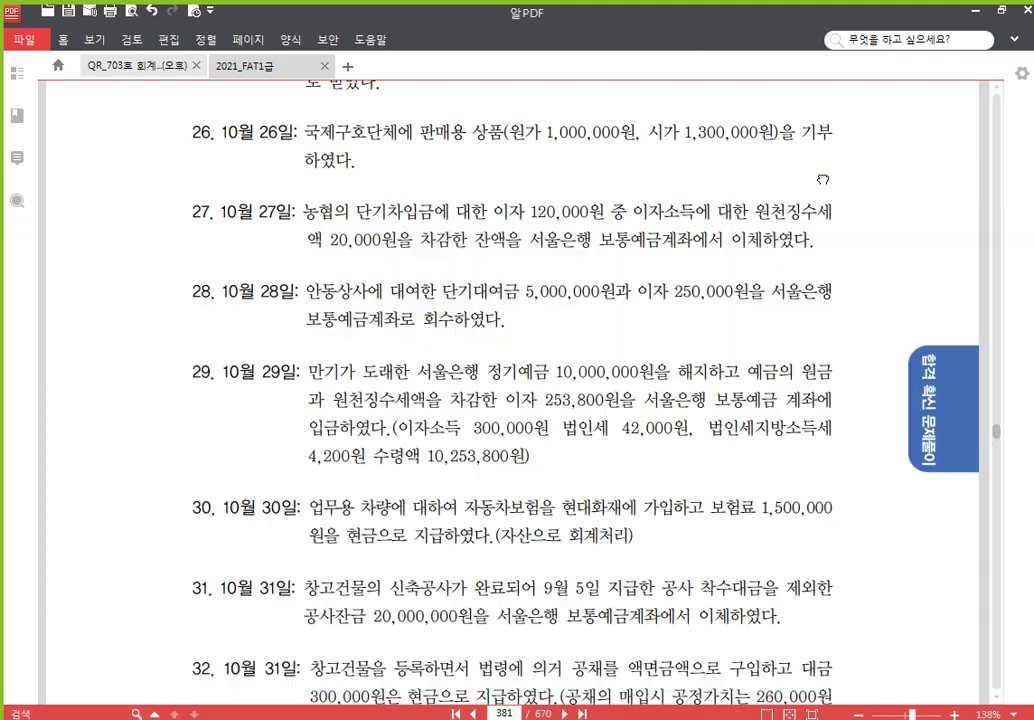
scroll(515, 450, "down", 2)
mouse_move(514, 447)
left_mouse_down()
mouse_move(515, 430)
mouse_move(519, 462)
left_mouse_up()
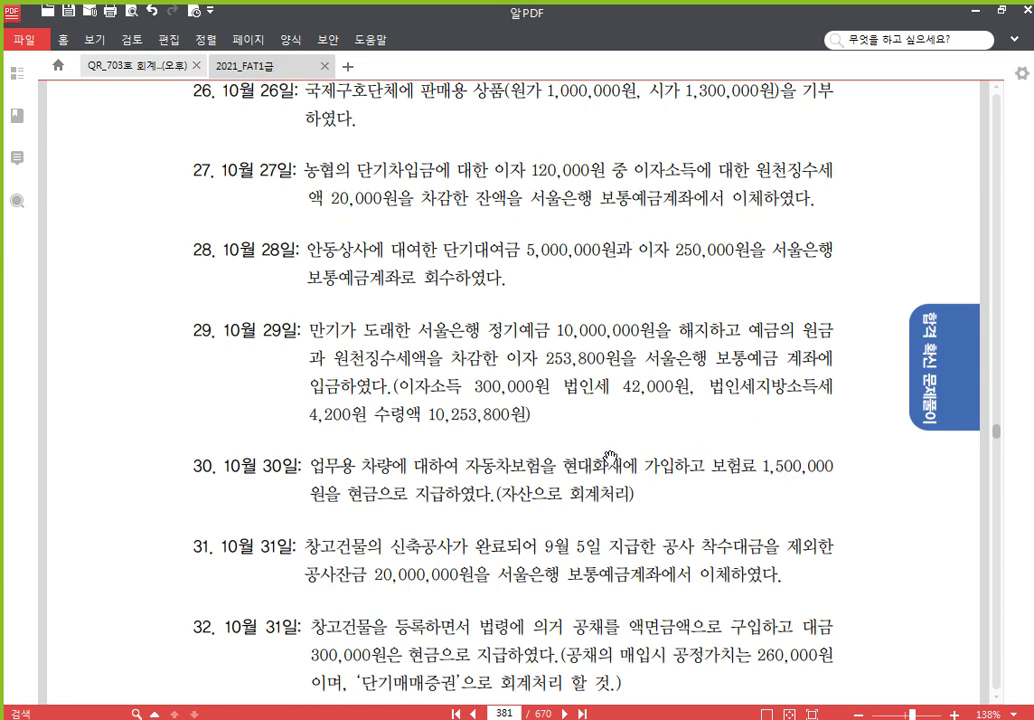
left_click_drag(610, 457, 598, 395)
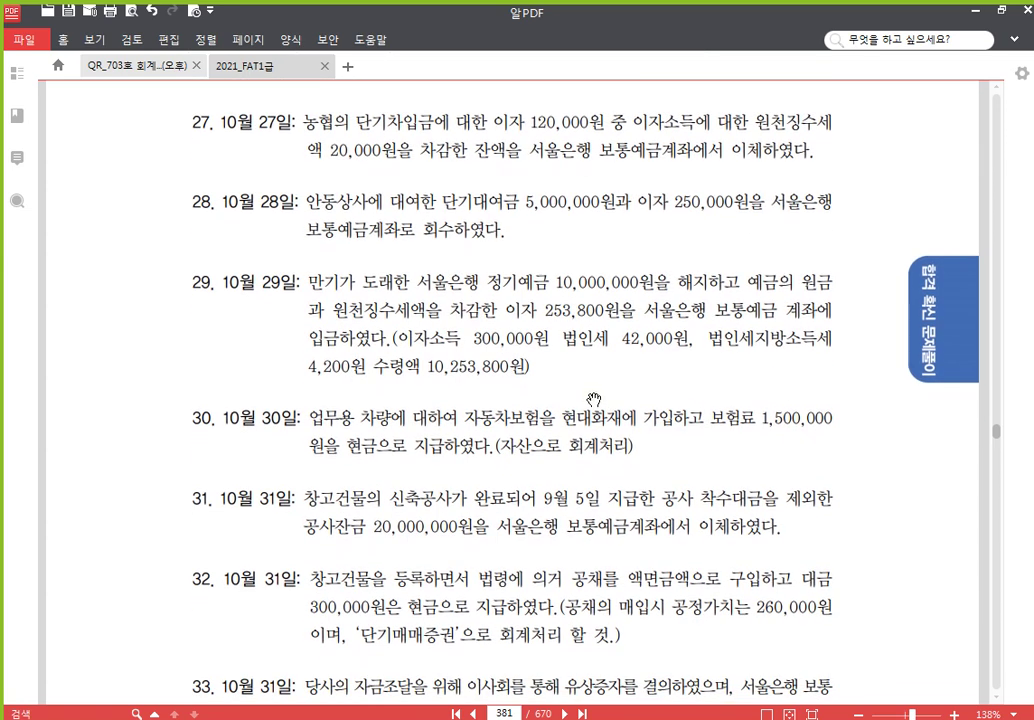
left_click(580, 719)
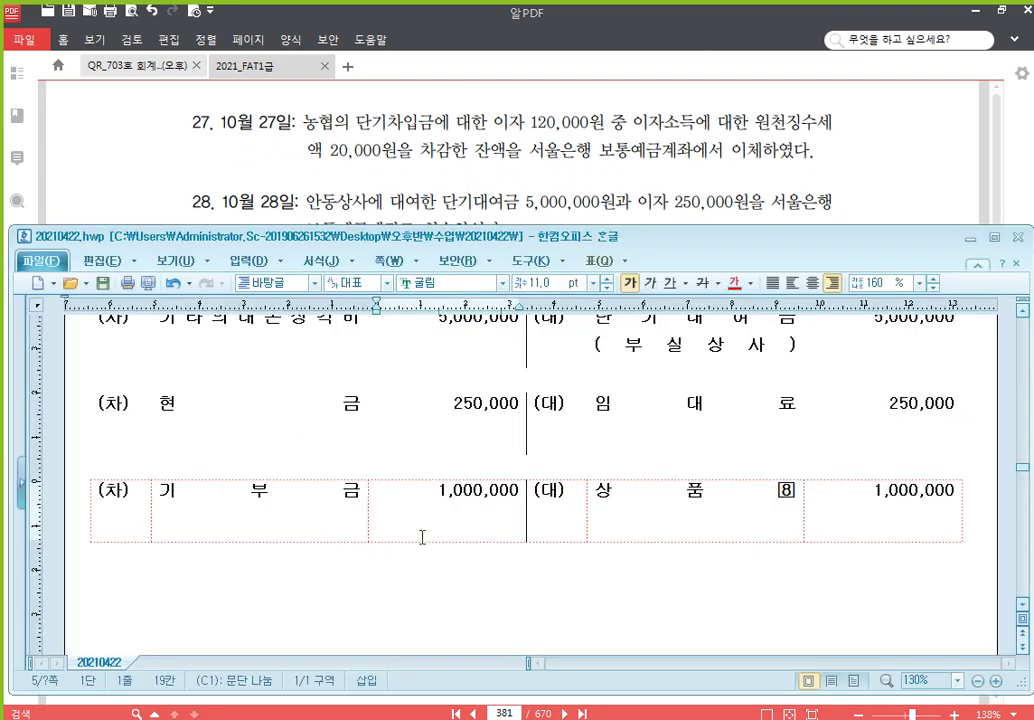
left_click(418, 591)
type("(차) (대)")
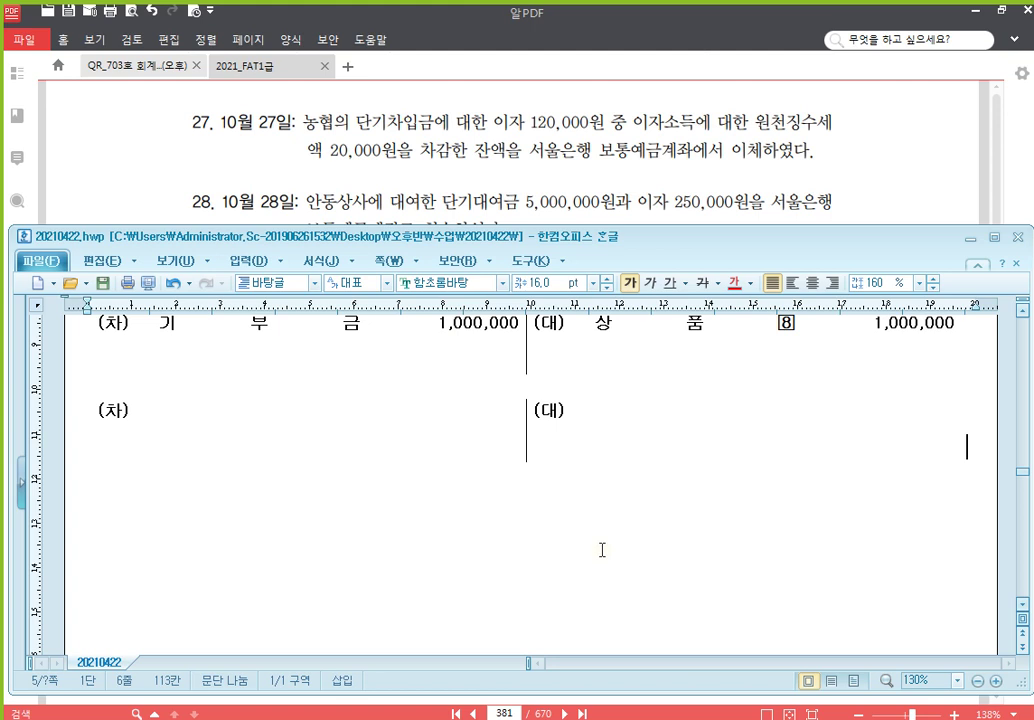
Step: Enter 보통예금 with (서울은행) on the line below it as the credit account of the October 27 entry
left_click(621, 426)
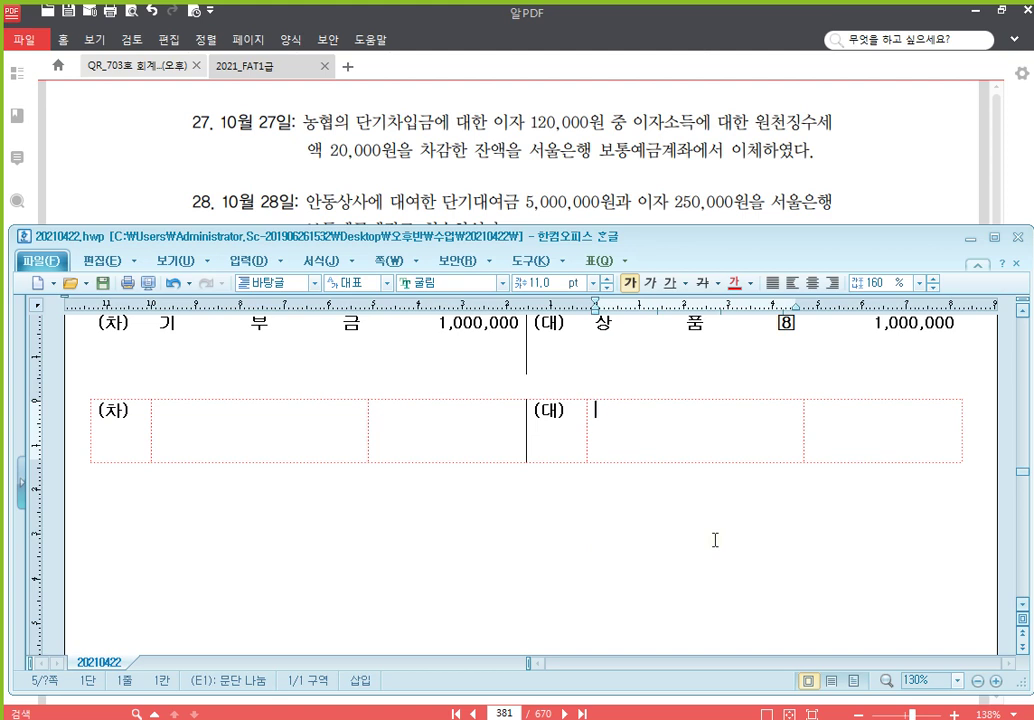
type("보통예금")
key("Return")
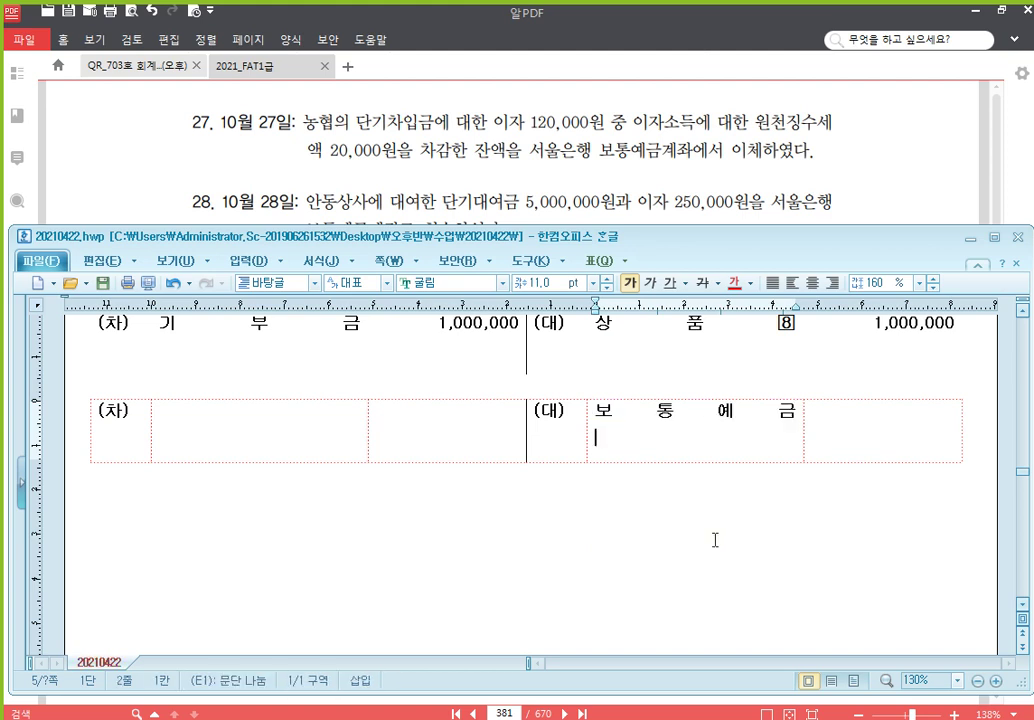
type("(서울은행)")
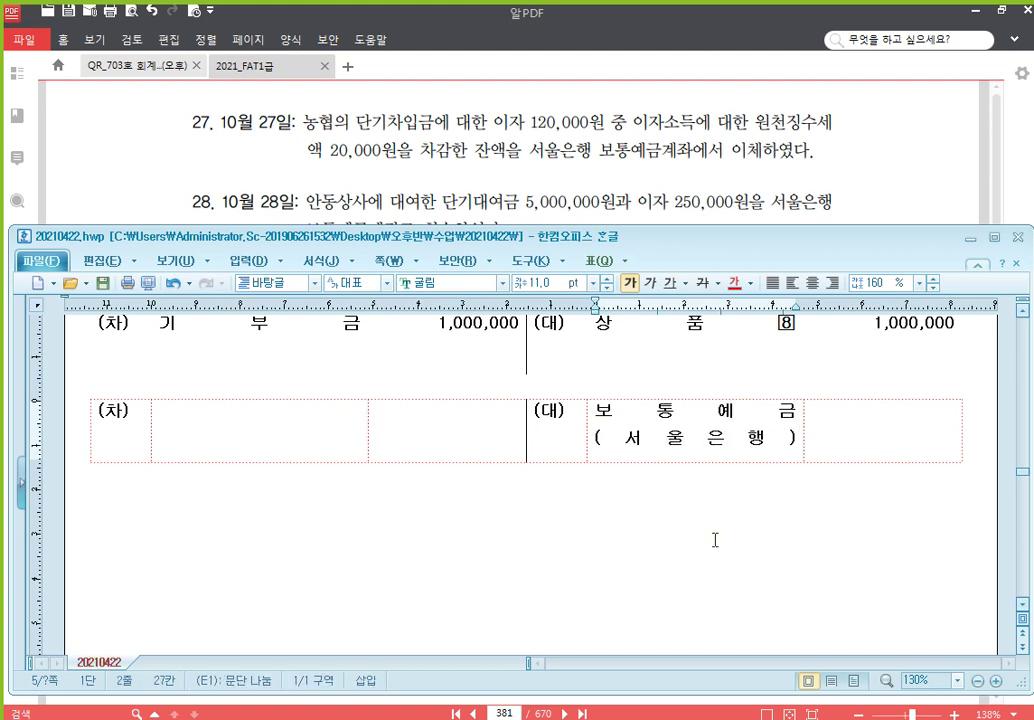
Step: Fill the debit side of the October 27 entry with 이자비용 and the amount 120,000
left_click(339, 443)
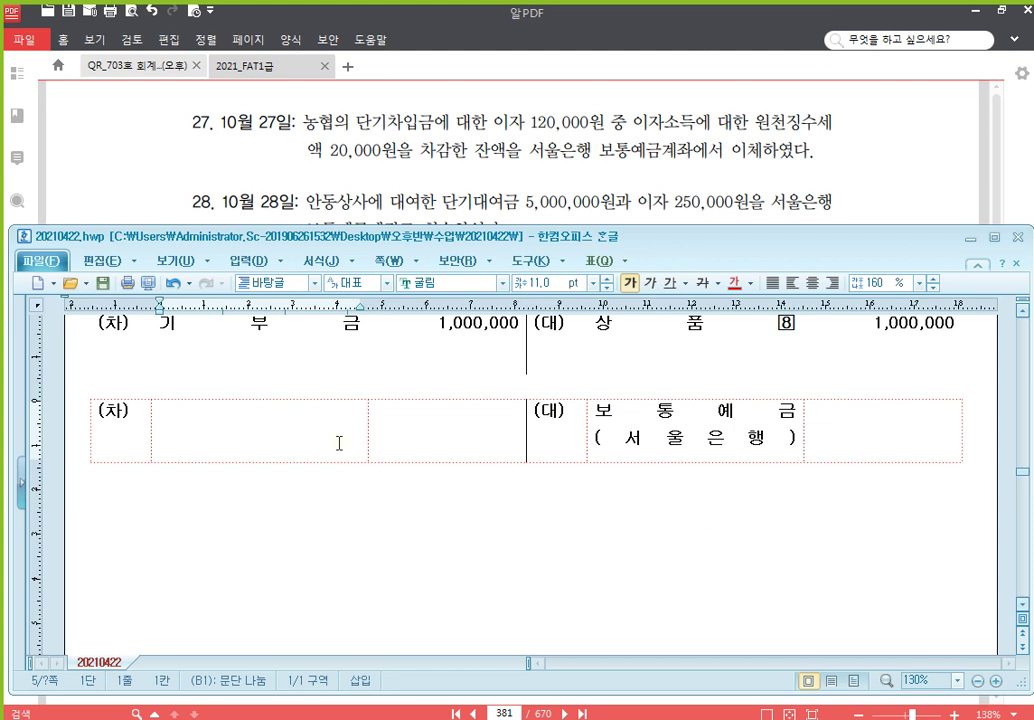
type("이자비용")
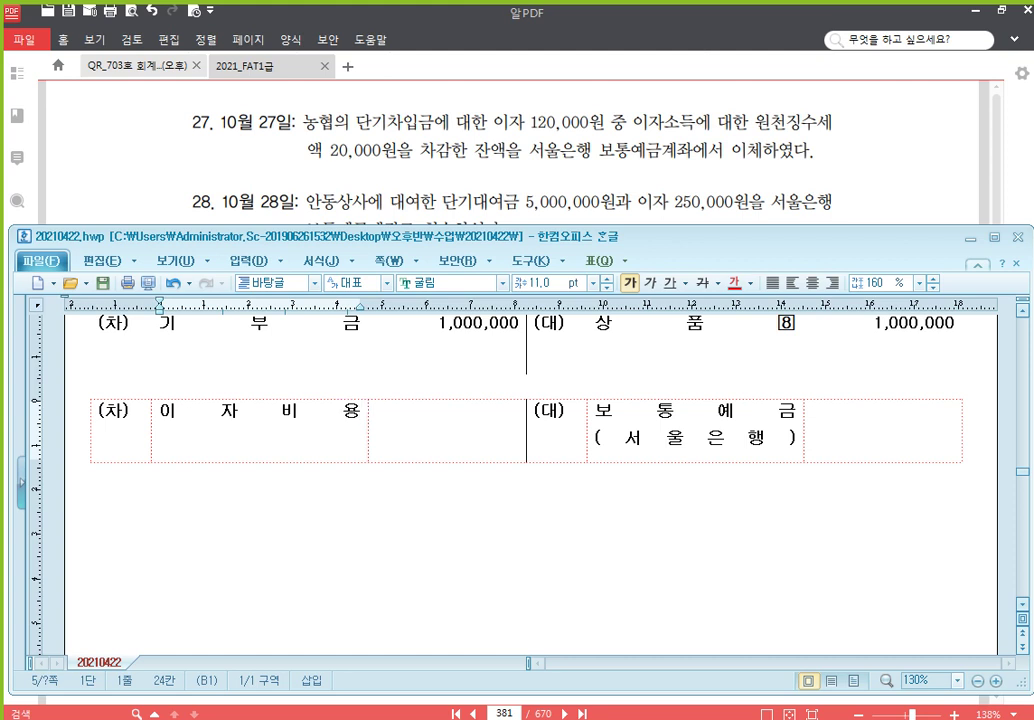
key("Tab")
type("120,000")
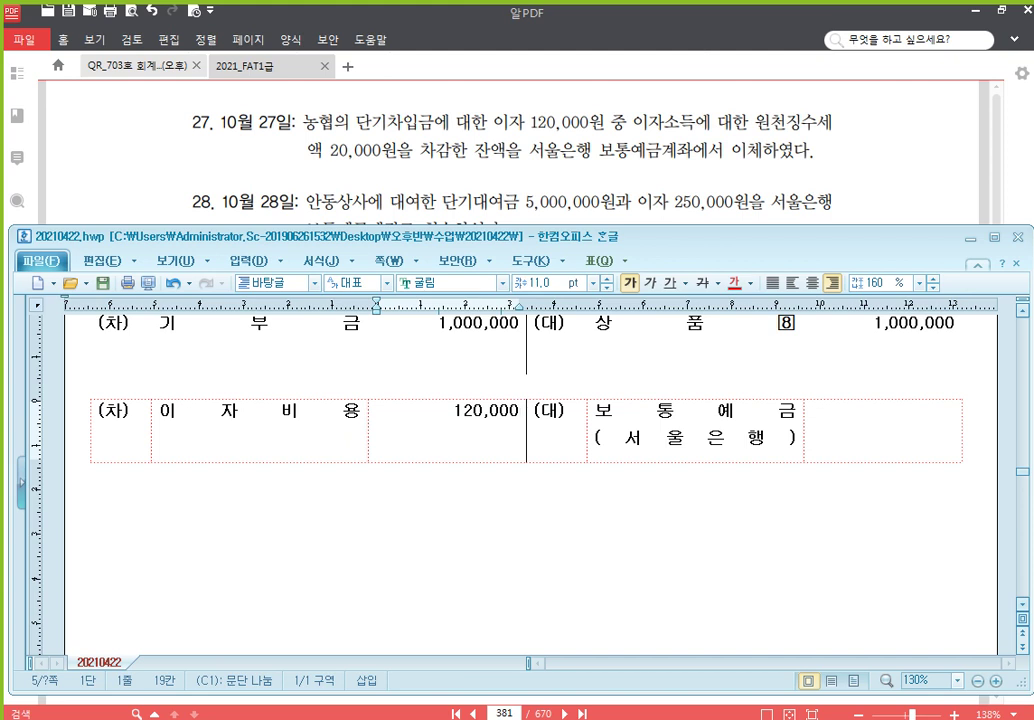
Step: Complete the October 27 credit side with 100,000 for 보통예금 and a 예수금 line of 20,000
left_click(933, 422)
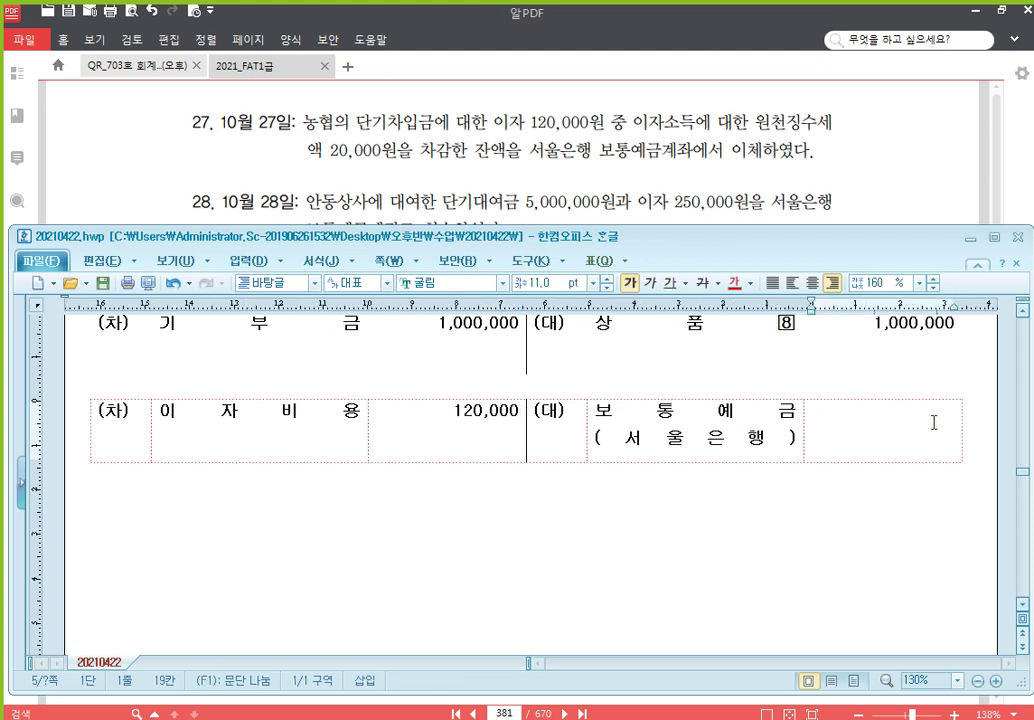
type("100,000")
key("Return")
key("Return")
type("20,000")
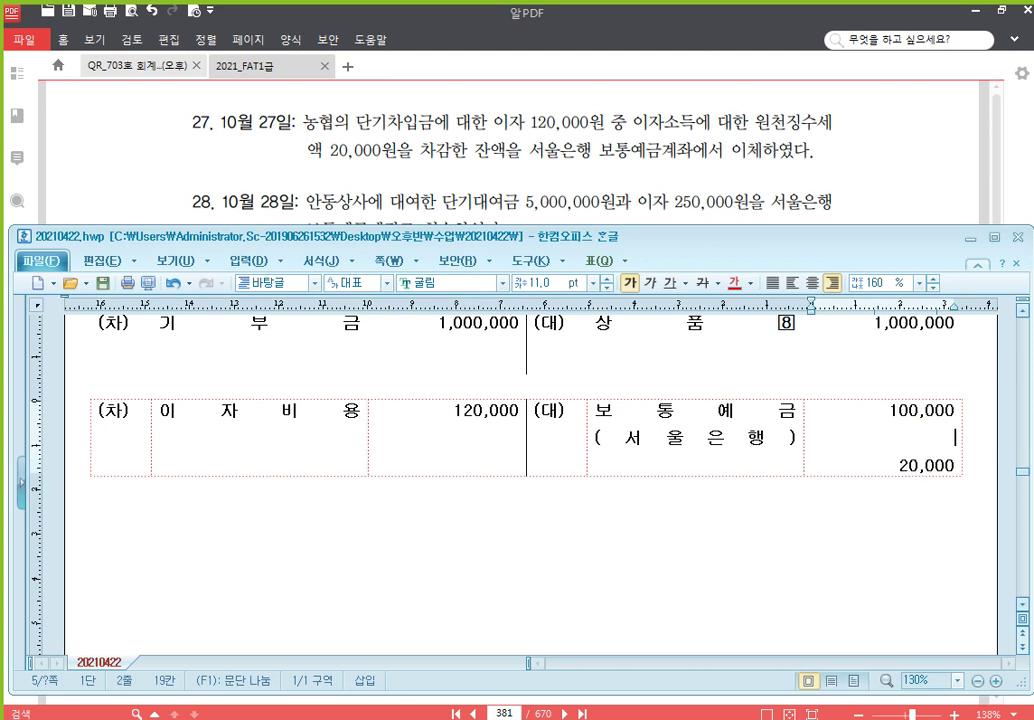
key("Up")
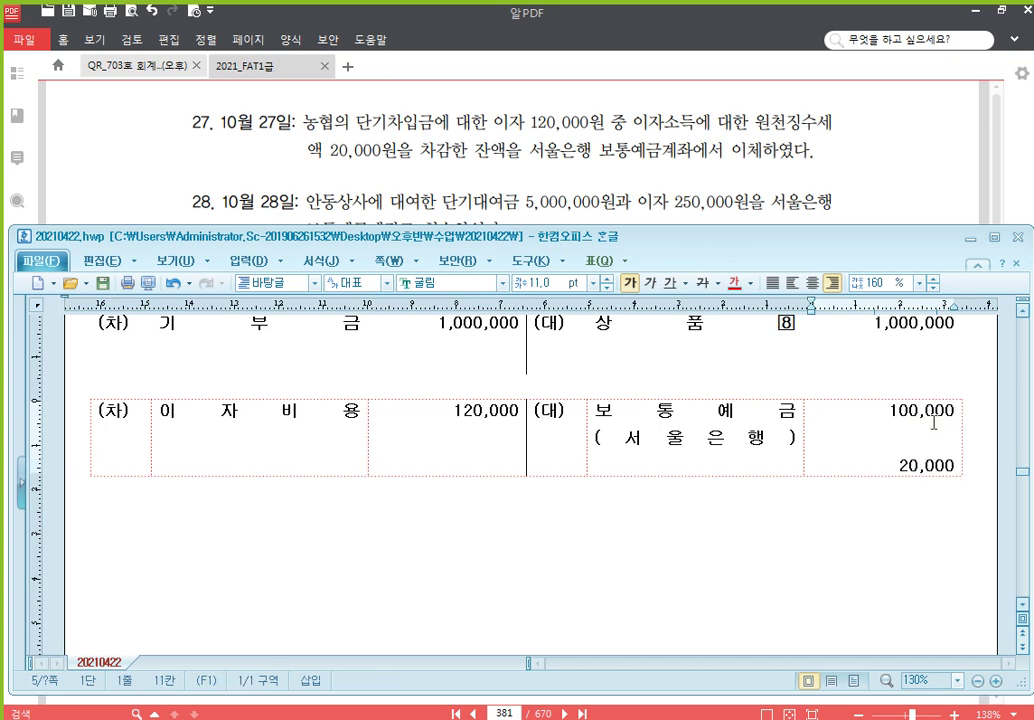
key("shift+Tab")
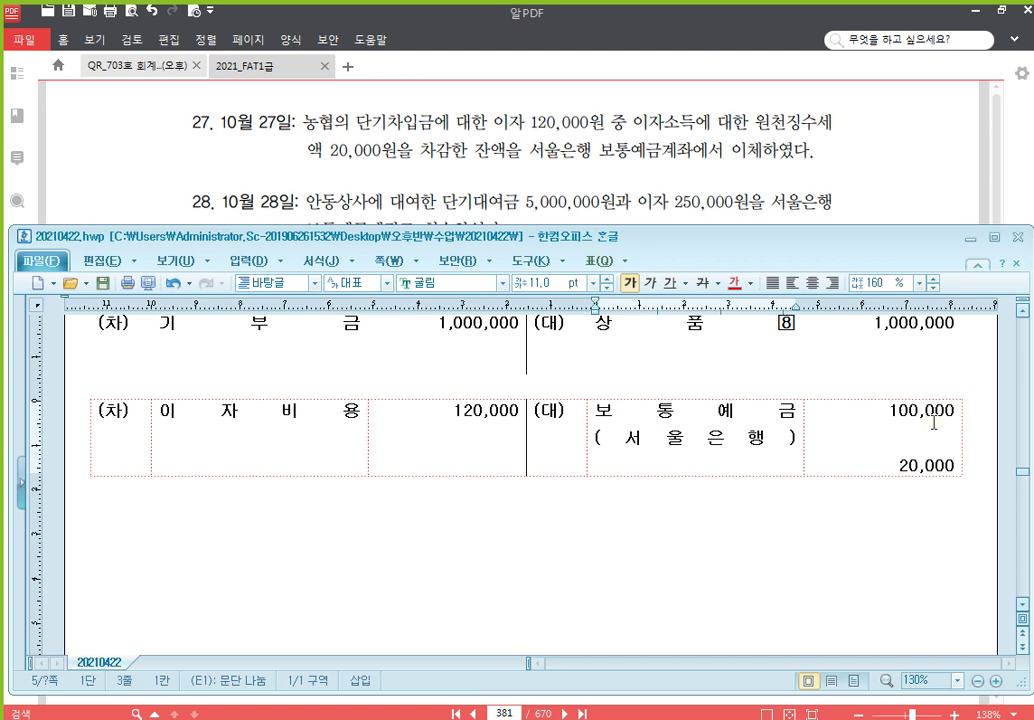
type("예수금")
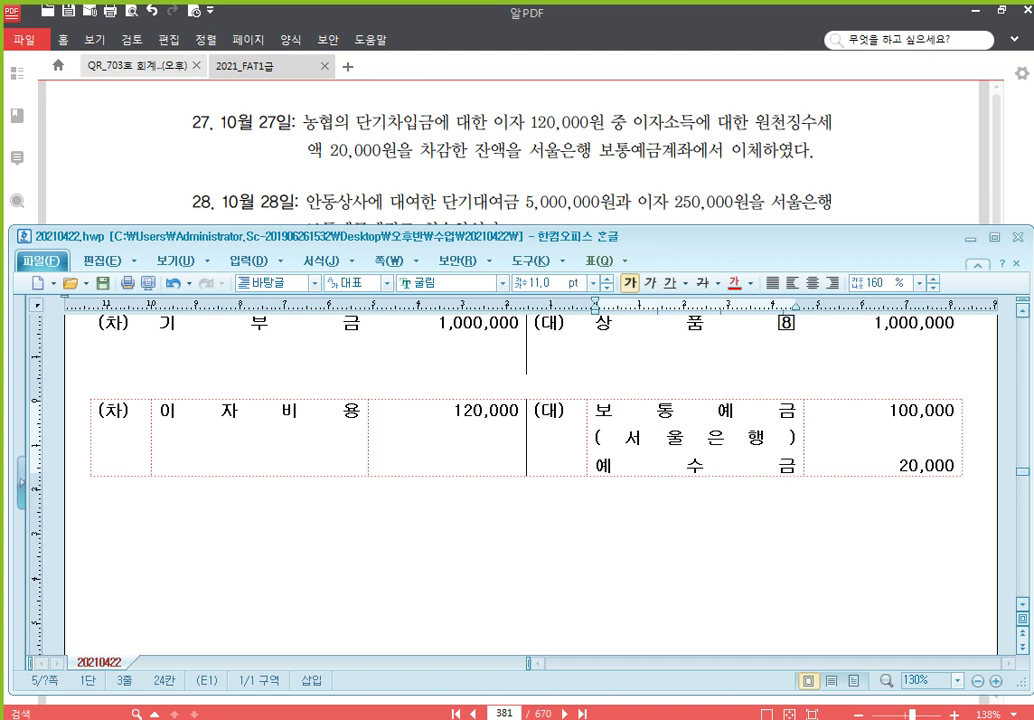
key("shift+Escape")
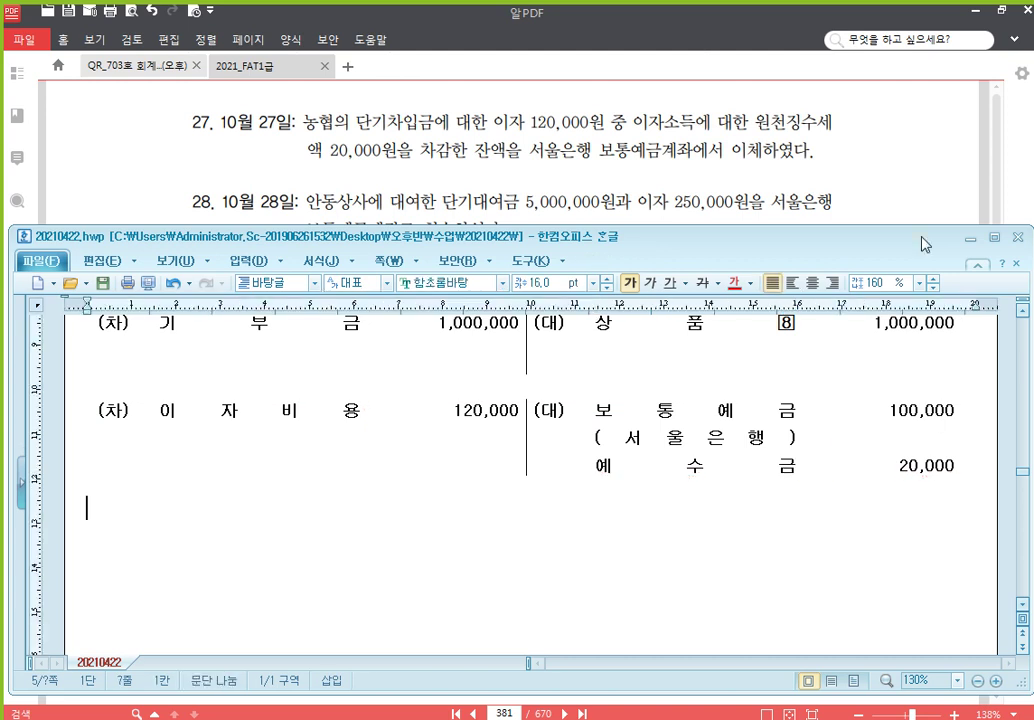
Step: Check the October 28 question in the PDF, and add a blank (차)/(대) entry table below the 이자비용 entry in the Hangul document
left_click(859, 182)
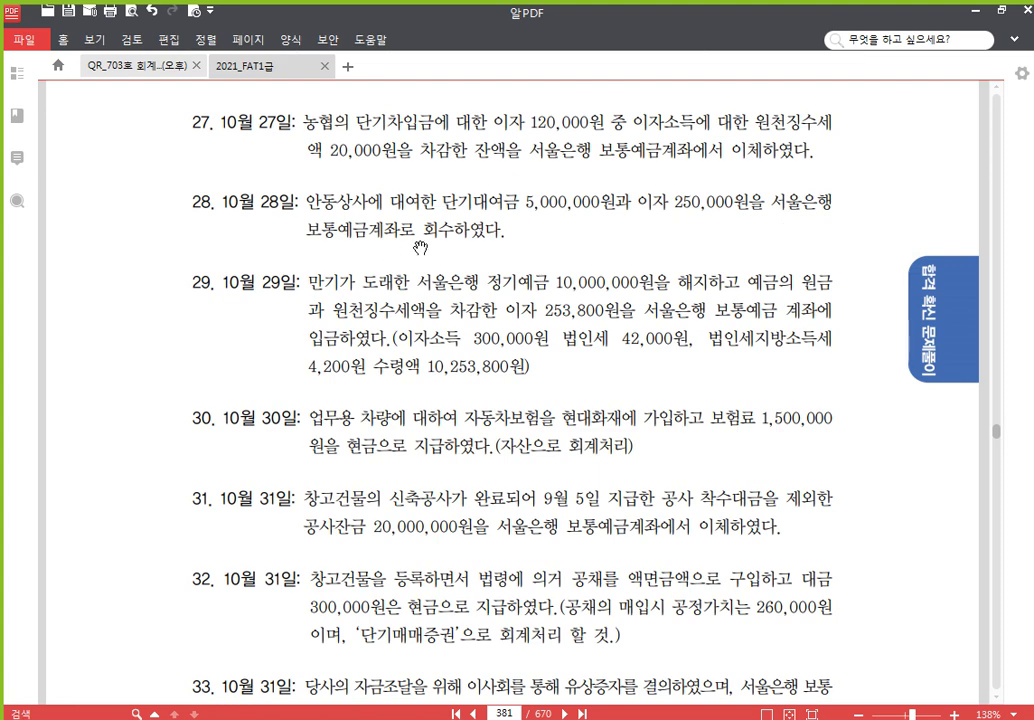
scroll(517, 243, "down", 1)
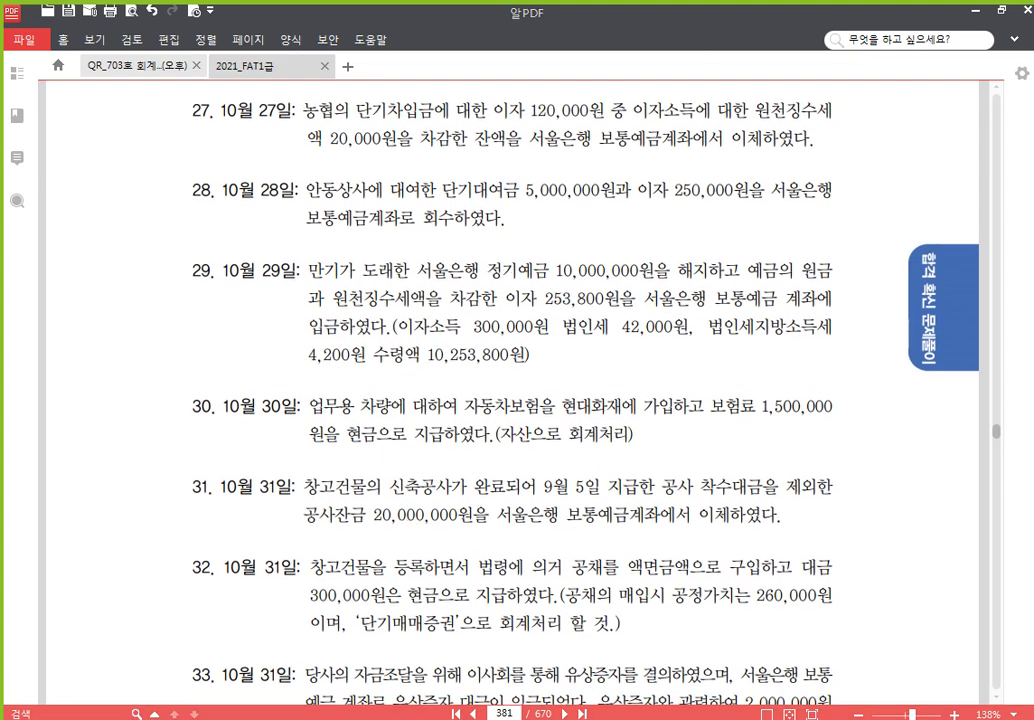
scroll(340, 500, "down", 2)
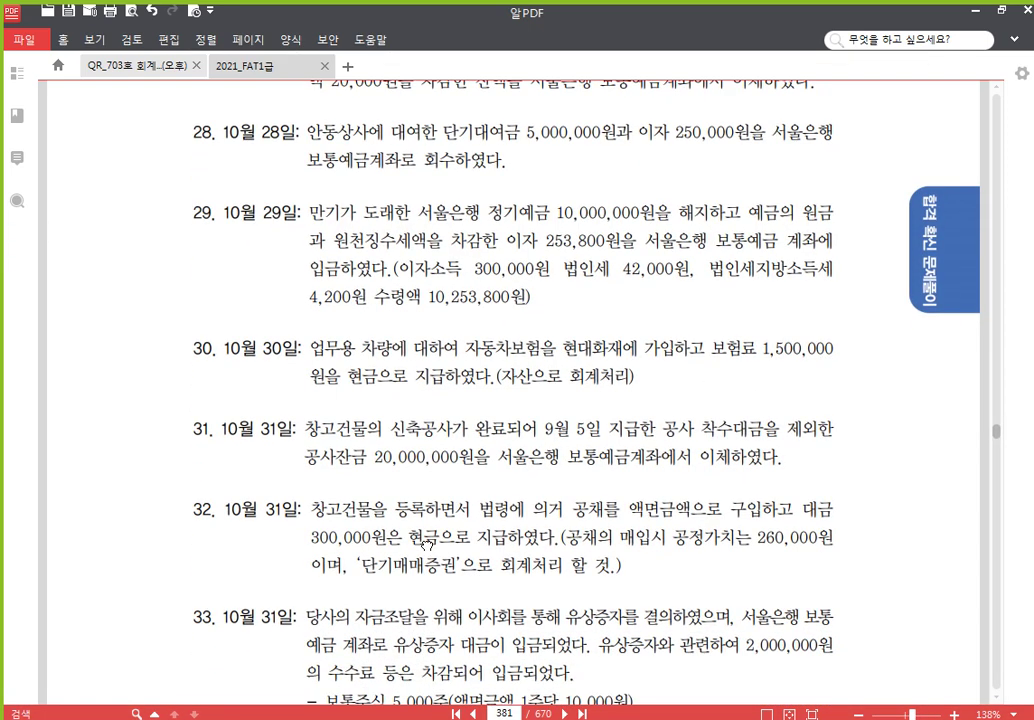
left_click(425, 718)
type("(차)\t(대)")
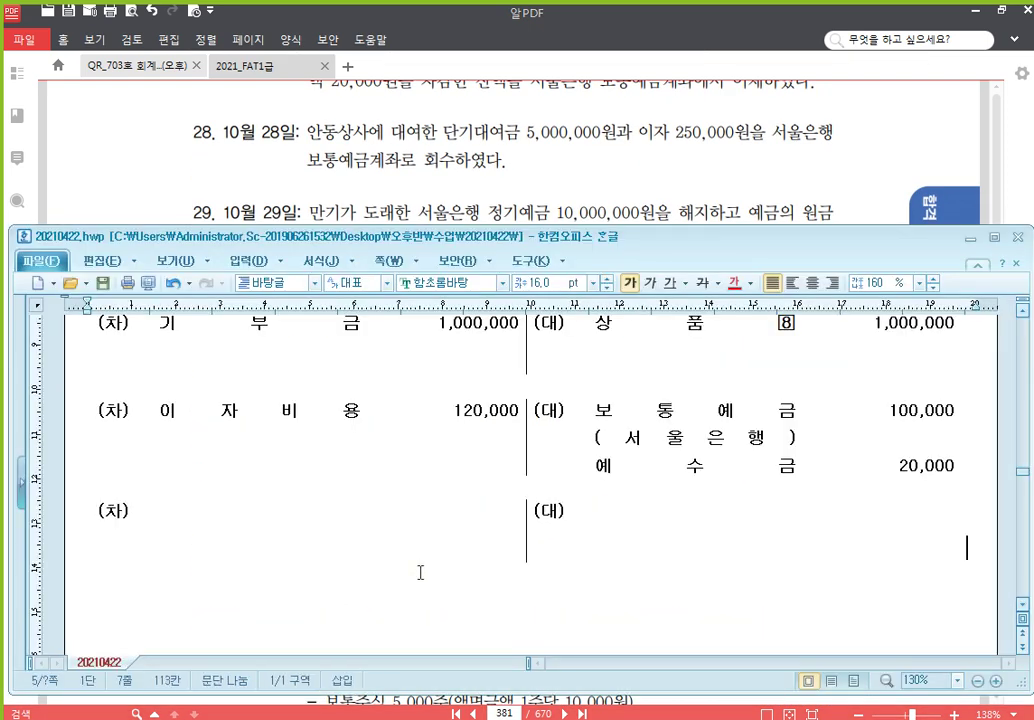
Step: Fill the debit side of the October 28 entry with 보통예금, (서울은행) on the line below, and the amount 5,250,000
scroll(450, 555, "down", 1)
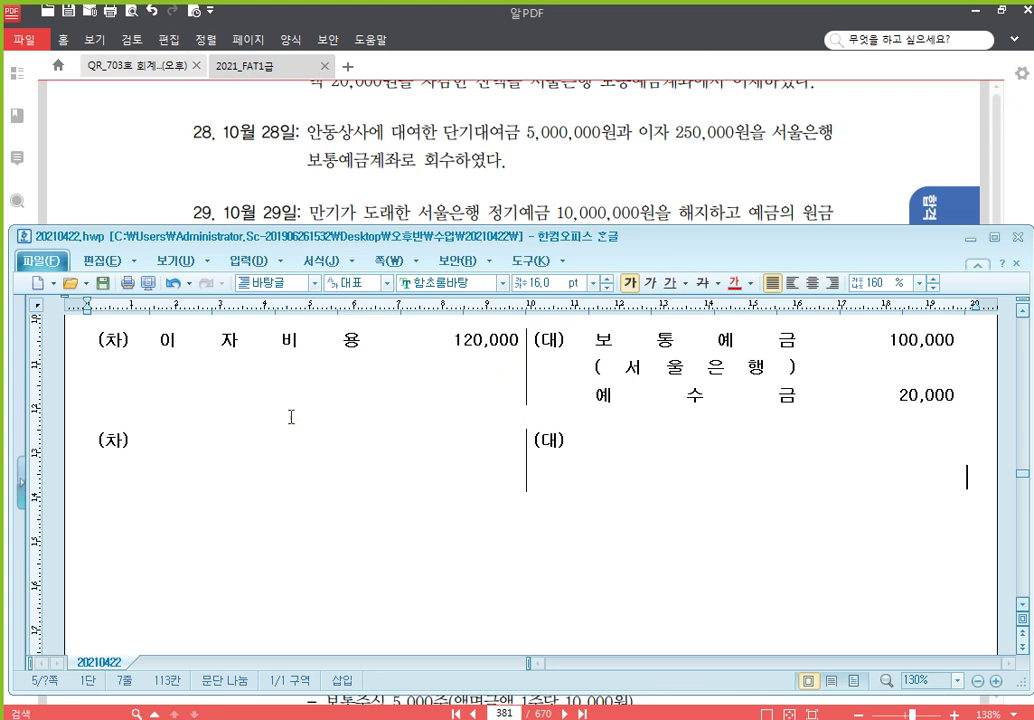
left_click(258, 458)
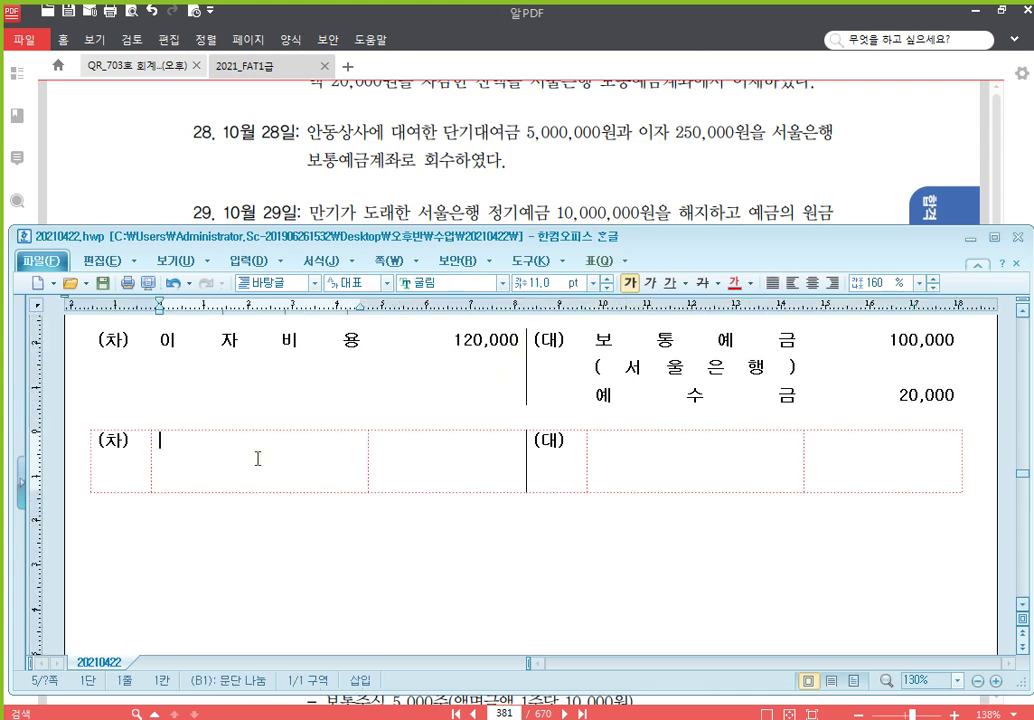
type("보통예금")
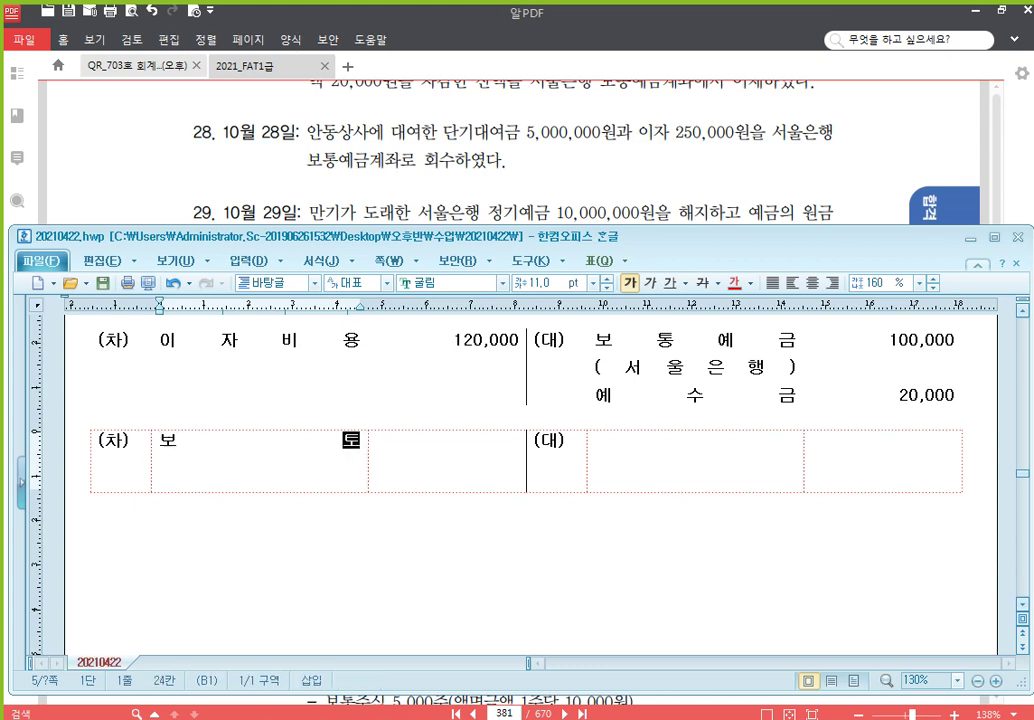
key("Return")
type("(ㅅ서울은행)")
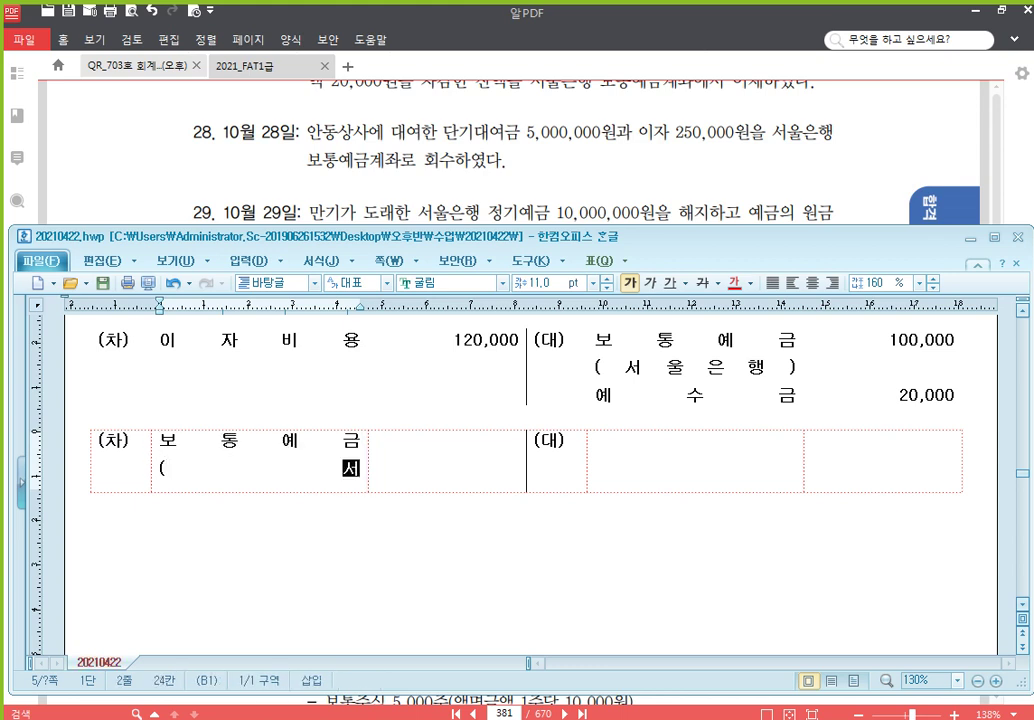
key("Tab")
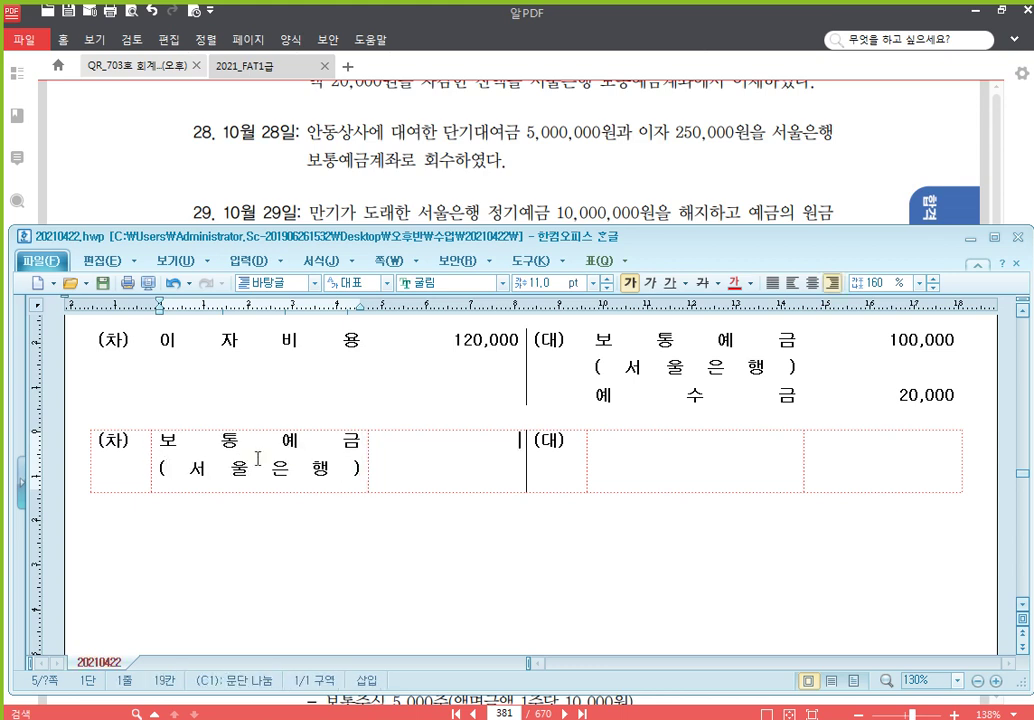
type("5,250,000")
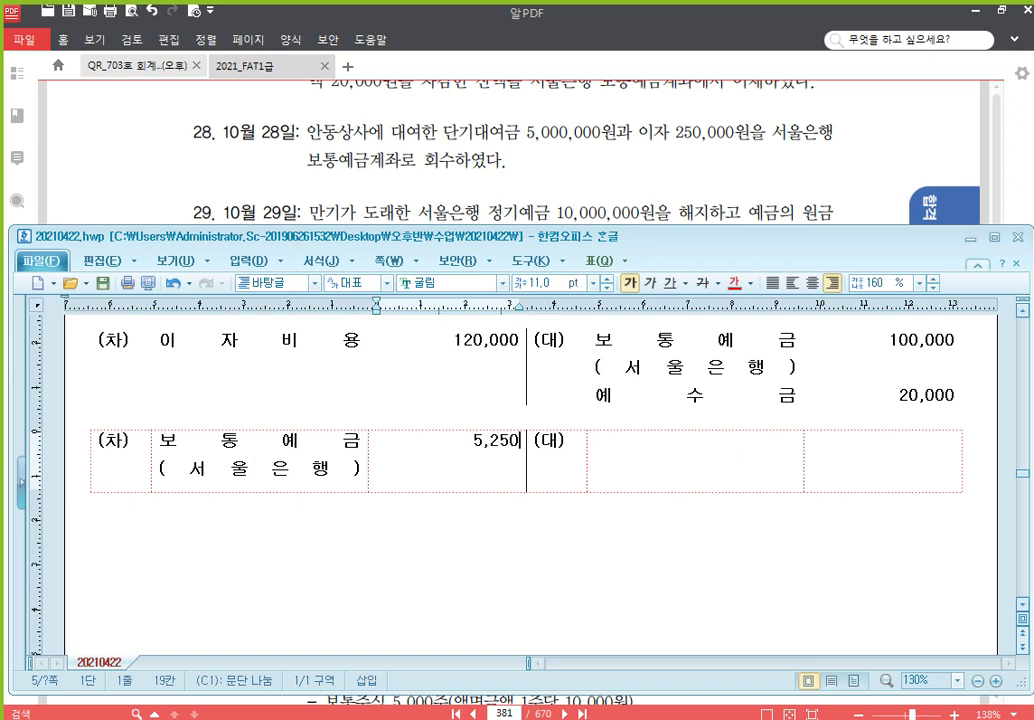
Step: Enter 단기대여금 with (안동상사) below it as the October 28 credit account, with the amount 5,000,000
key("Tab")
key("Tab")
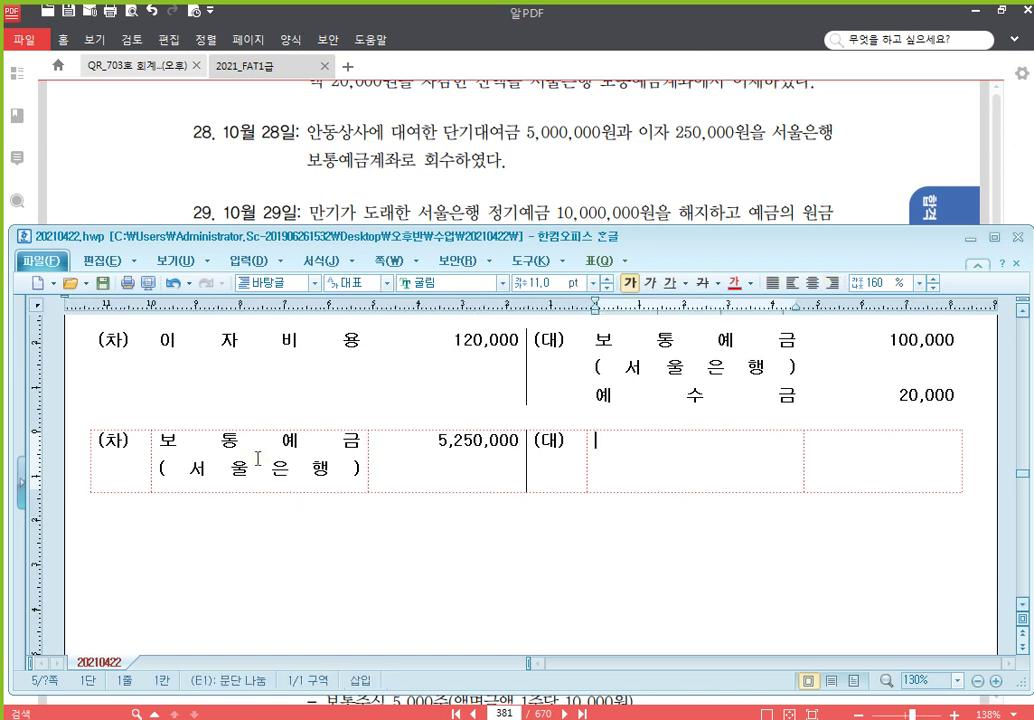
type("단기대여금")
key("Return")
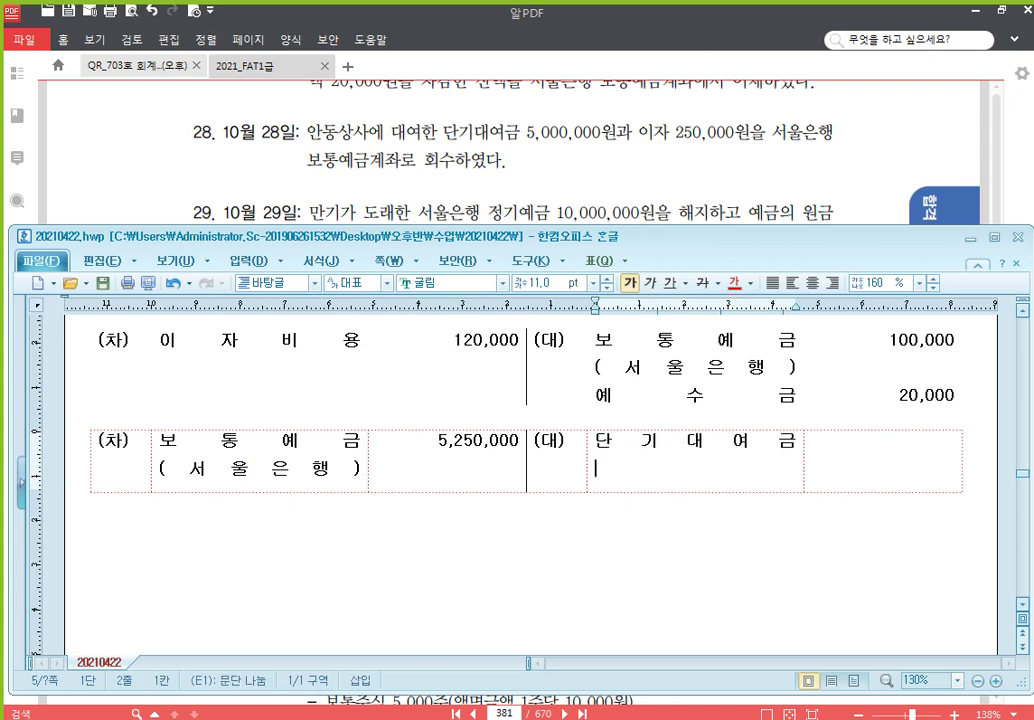
type("(안동상사")
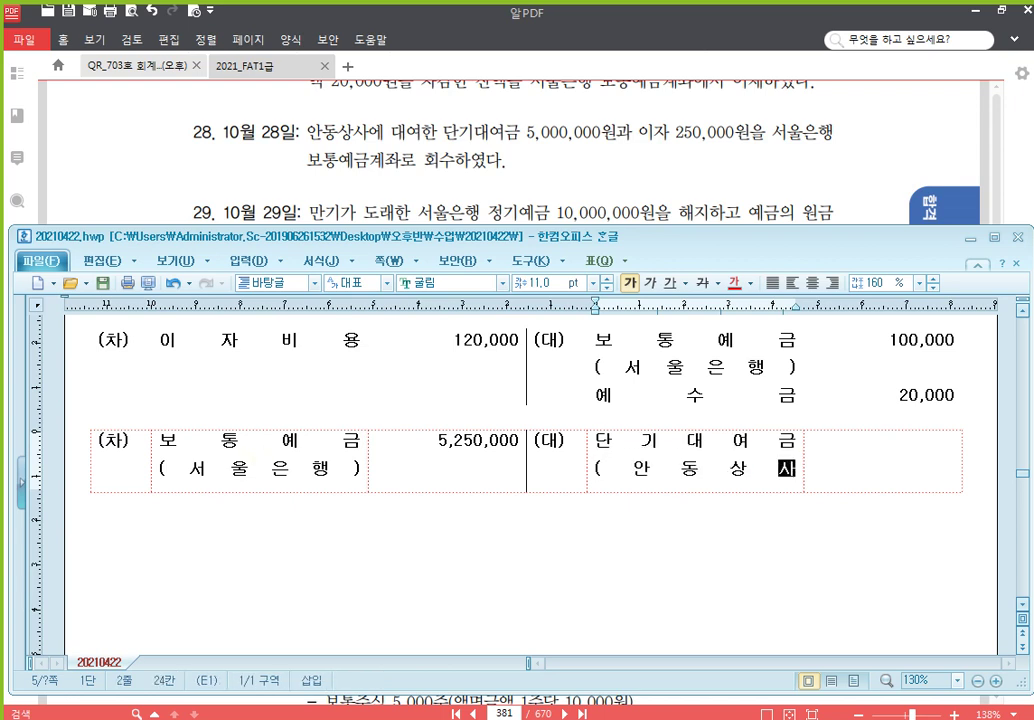
type(")")
key("Tab")
type("5,000,000")
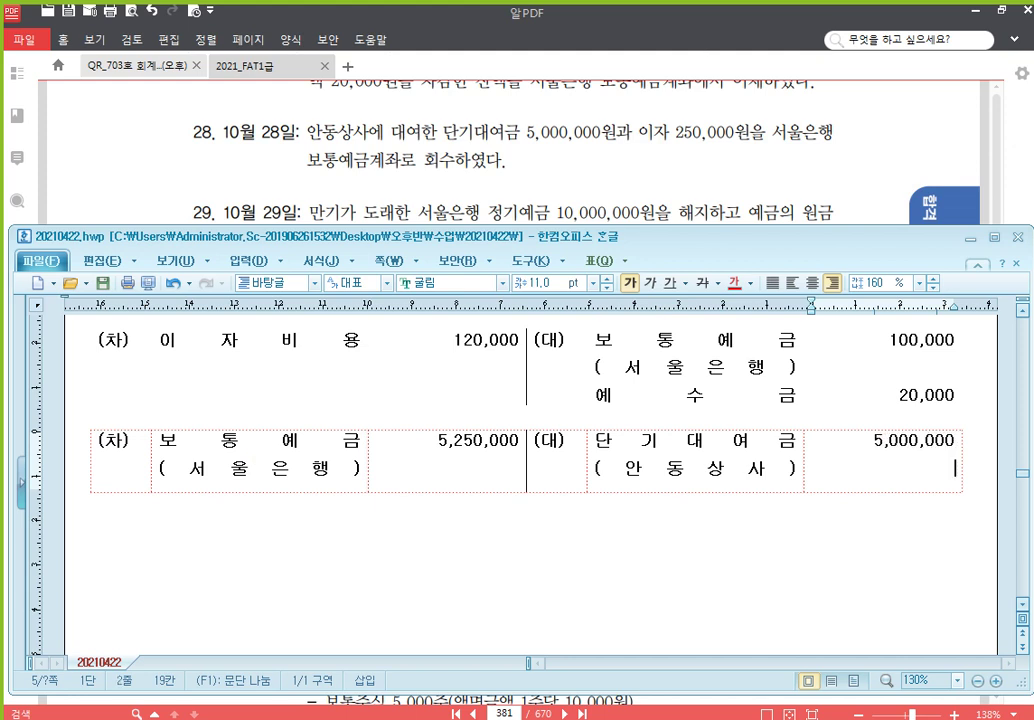
Step: Add a second credit line to the October 28 entry for 이자수익 with the amount 250,000
key("Return")
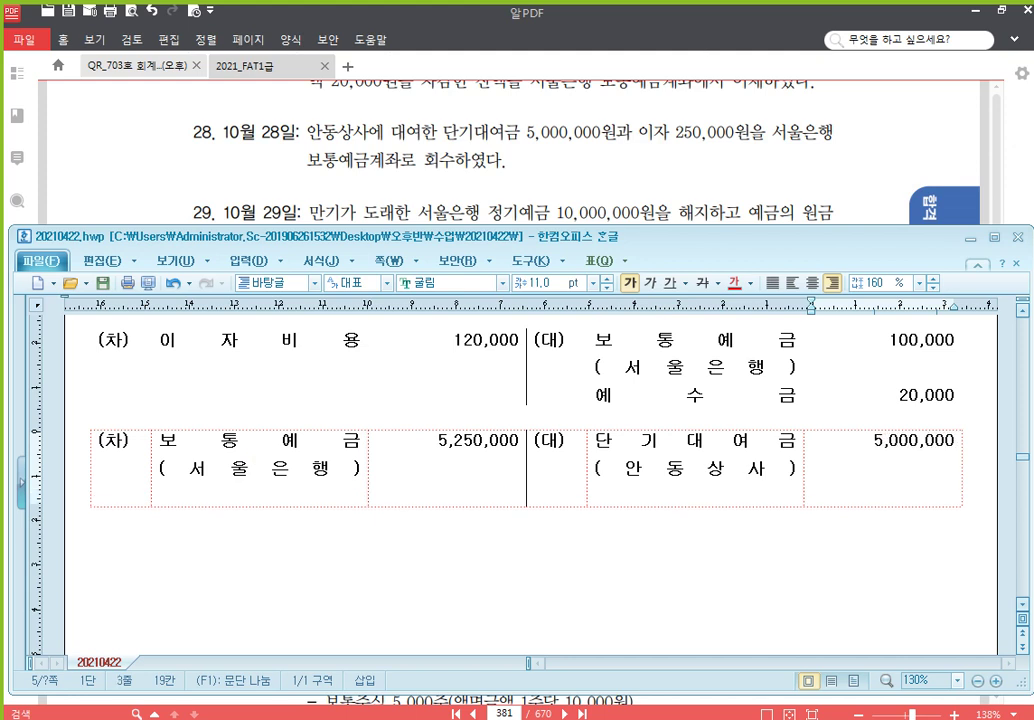
type("250,000")
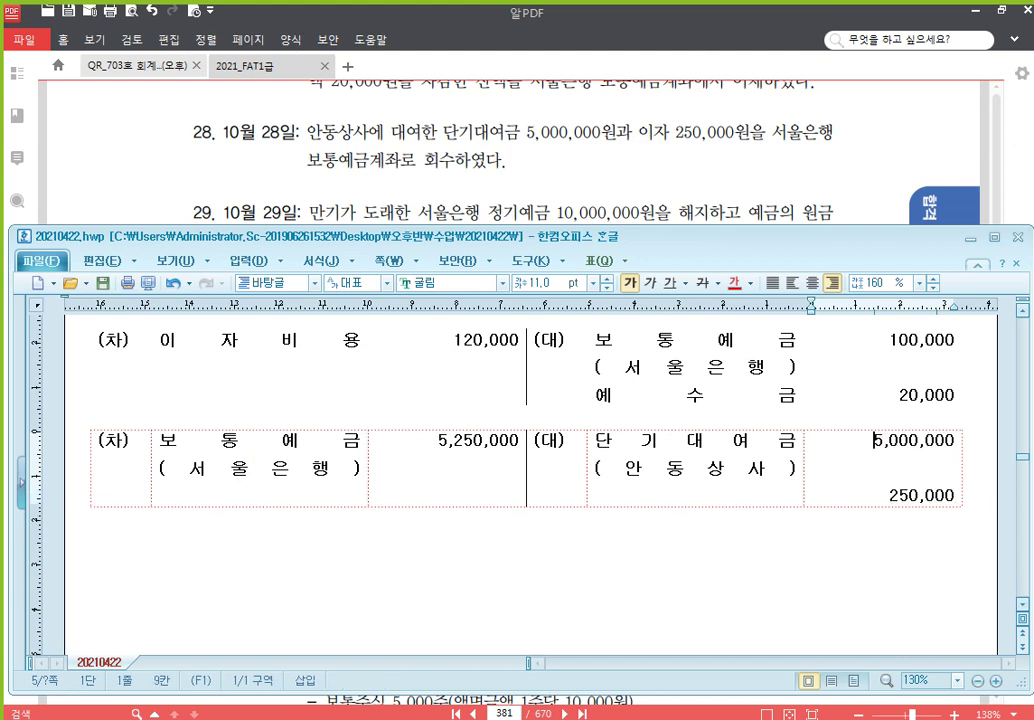
key("shift+Tab")
key("Return")
type("이자수익")
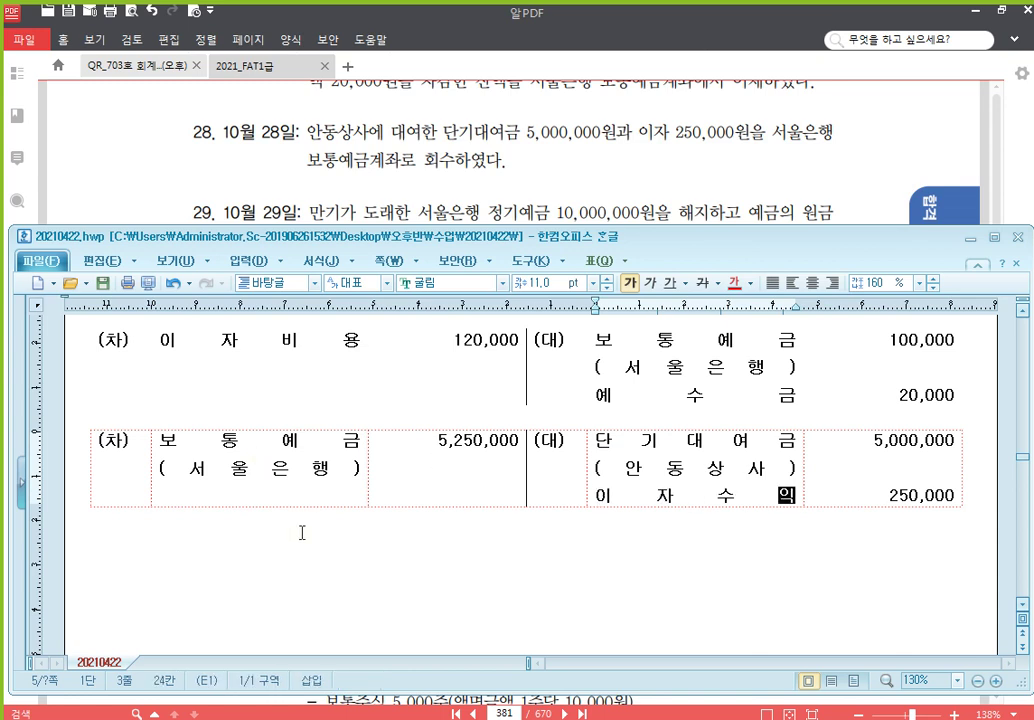
left_click(408, 571)
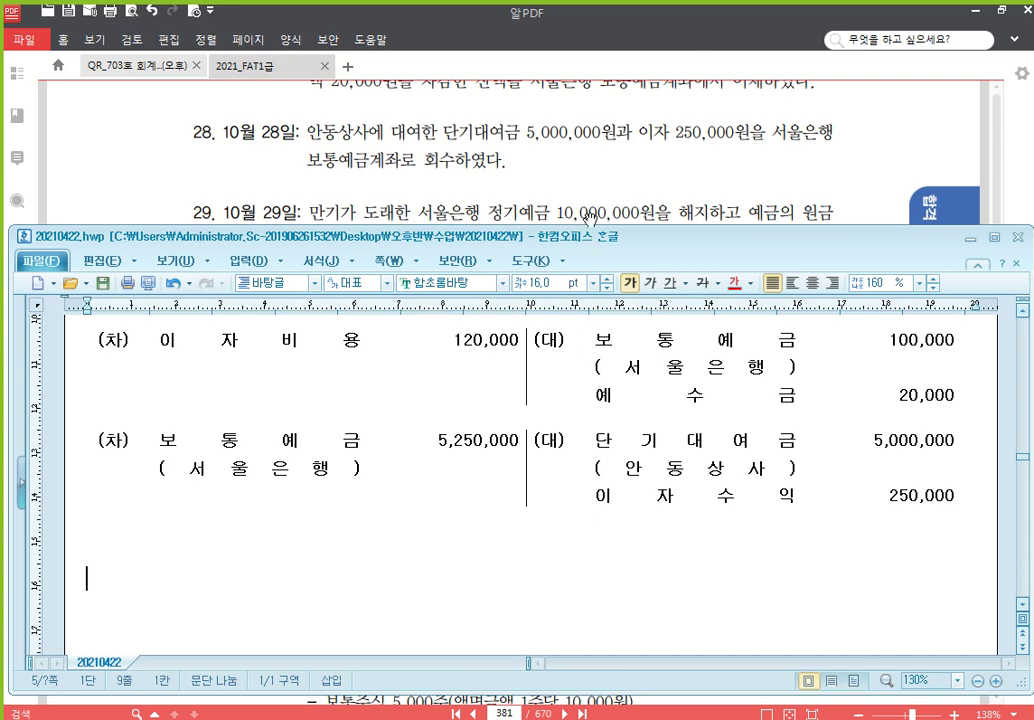
Step: Read the October 29 question on the matured 정기예금 and its interest in the PDF
left_click(611, 168)
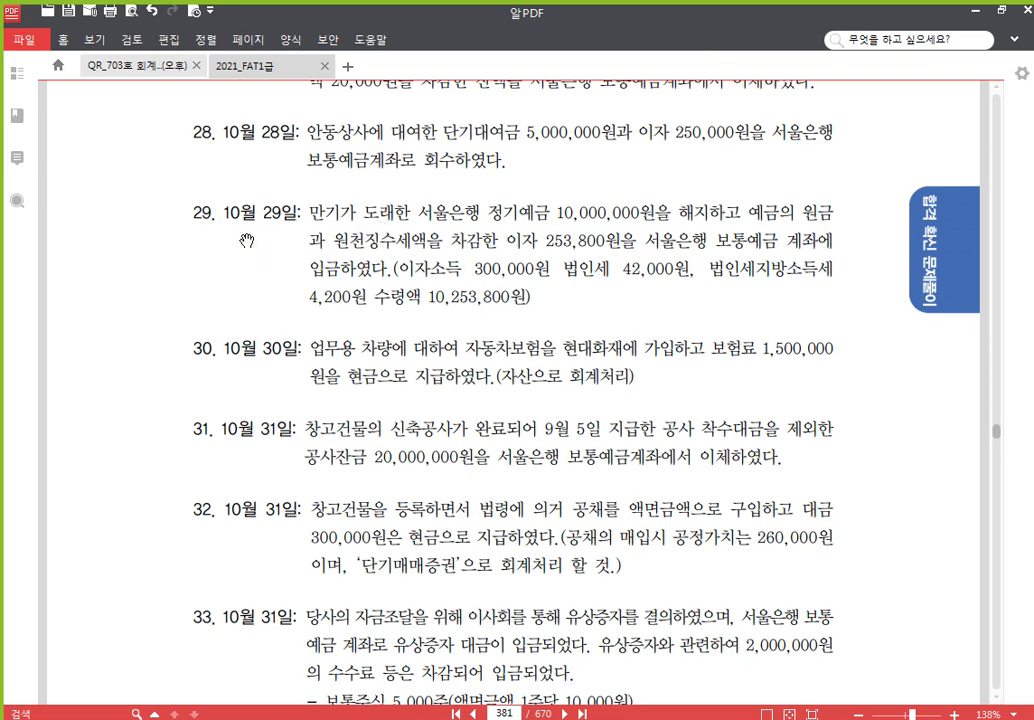
scroll(260, 265, "down", 1)
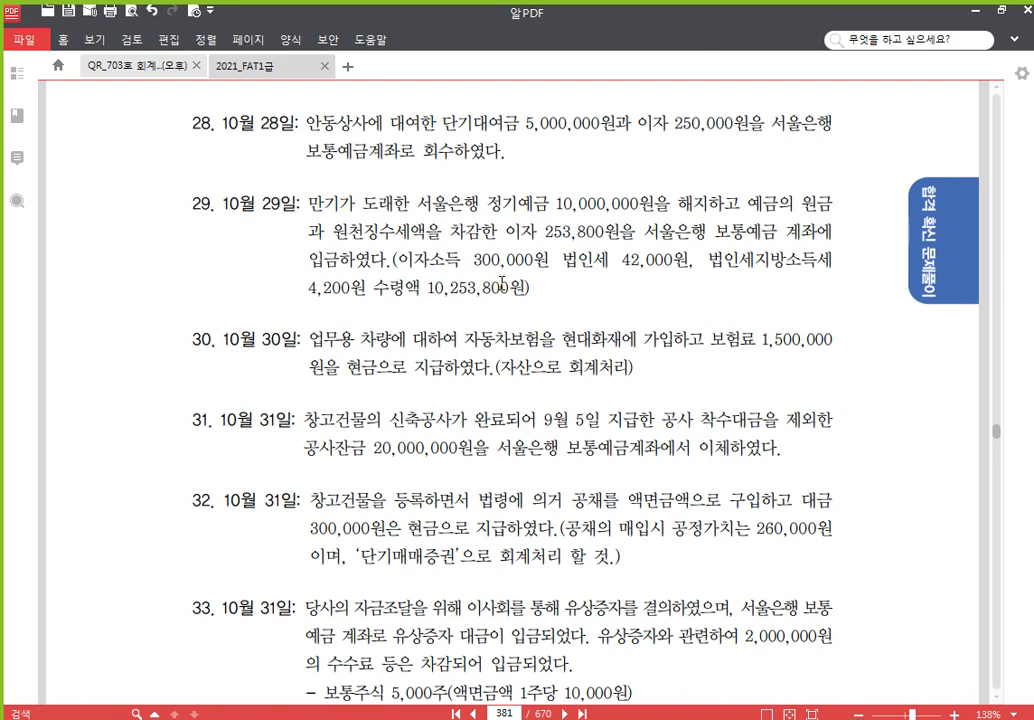
scroll(525, 222, "down", 1)
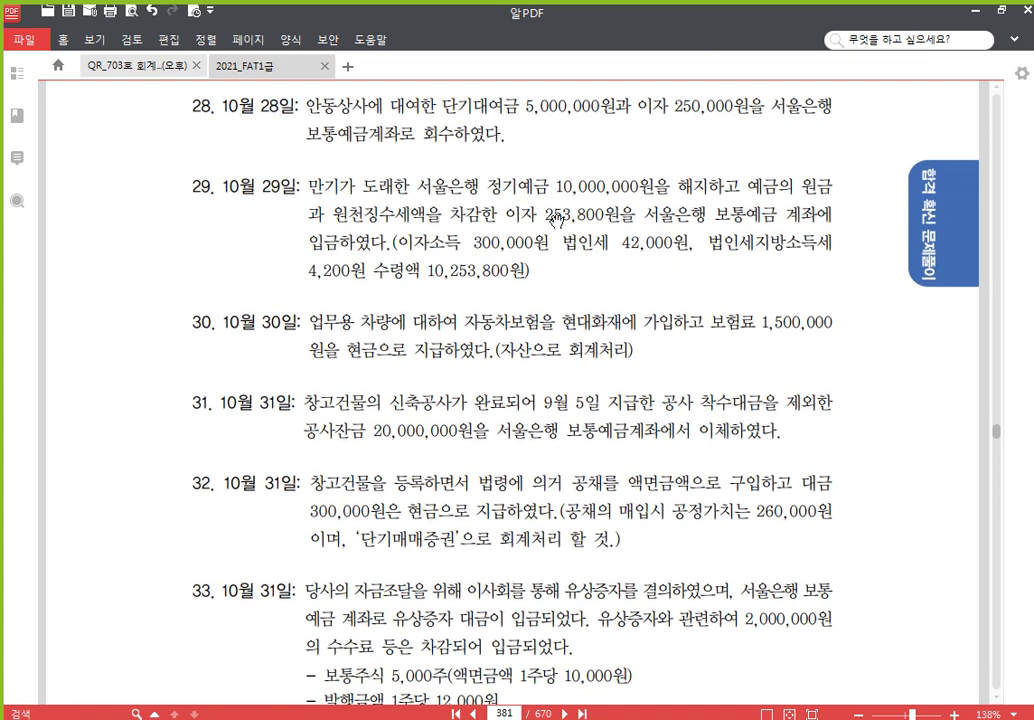
scroll(575, 265, "down", 1)
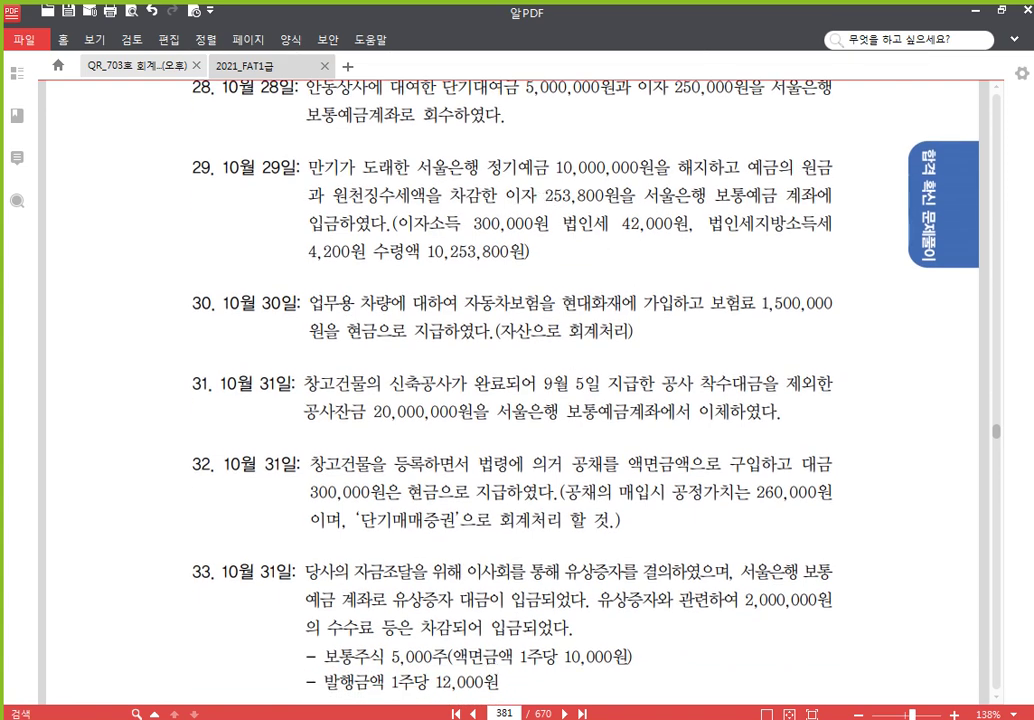
Step: Switch to the Hangul document and add the note "* 법인세, 법인세지방소득세는 자산으로 처리" below the October 28 entry
mouse_move(419, 719)
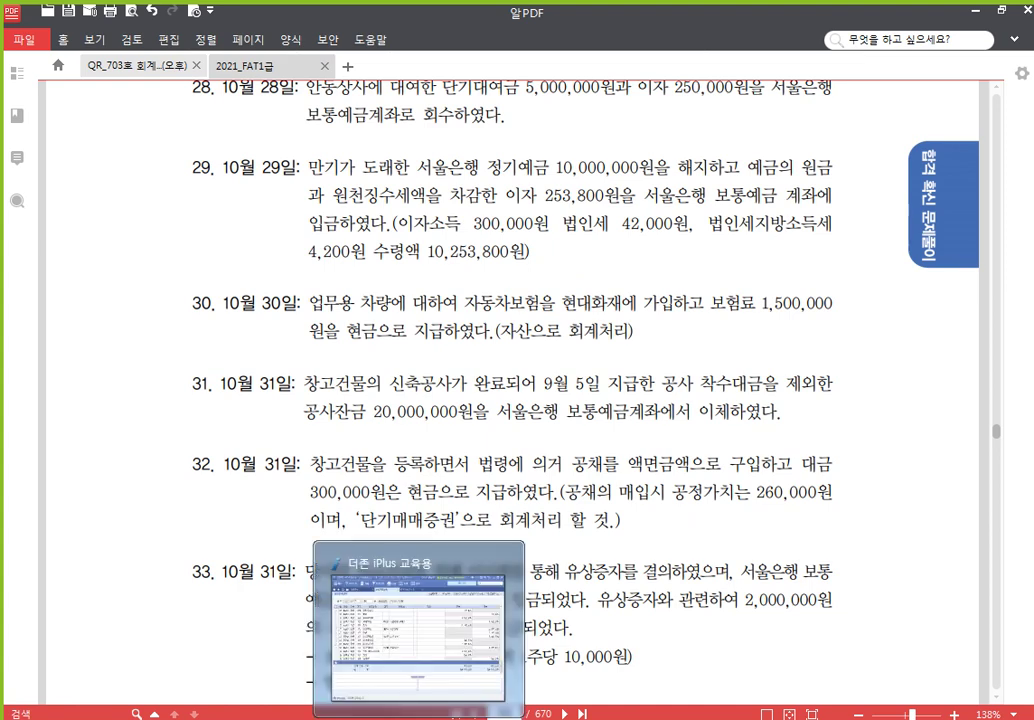
left_click(455, 717)
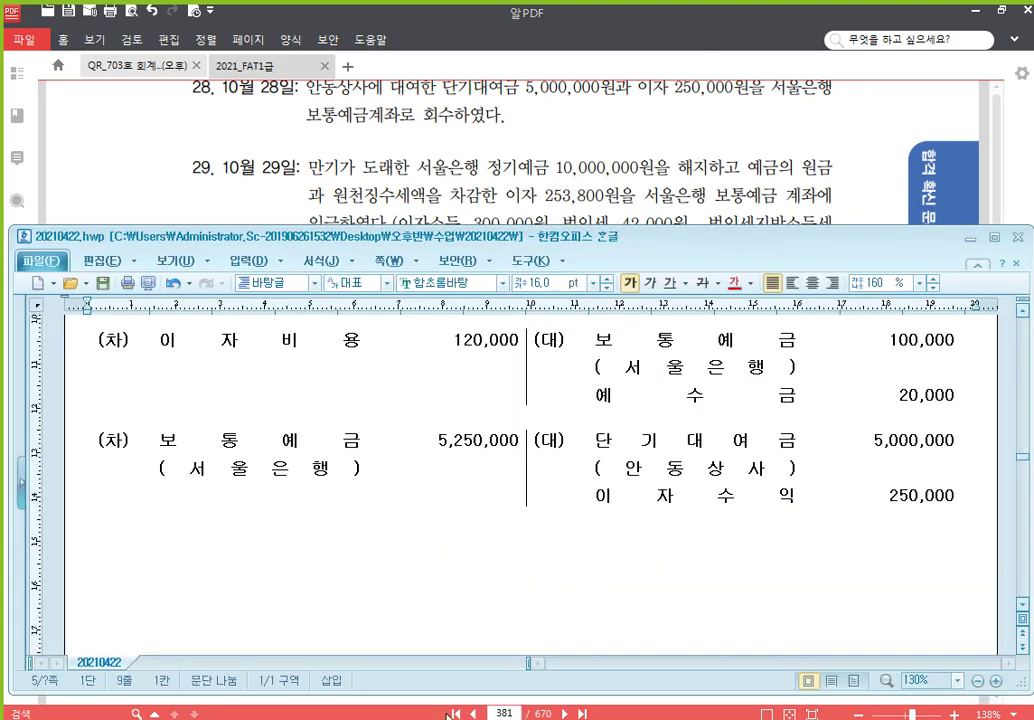
left_click(287, 558)
type("* 법")
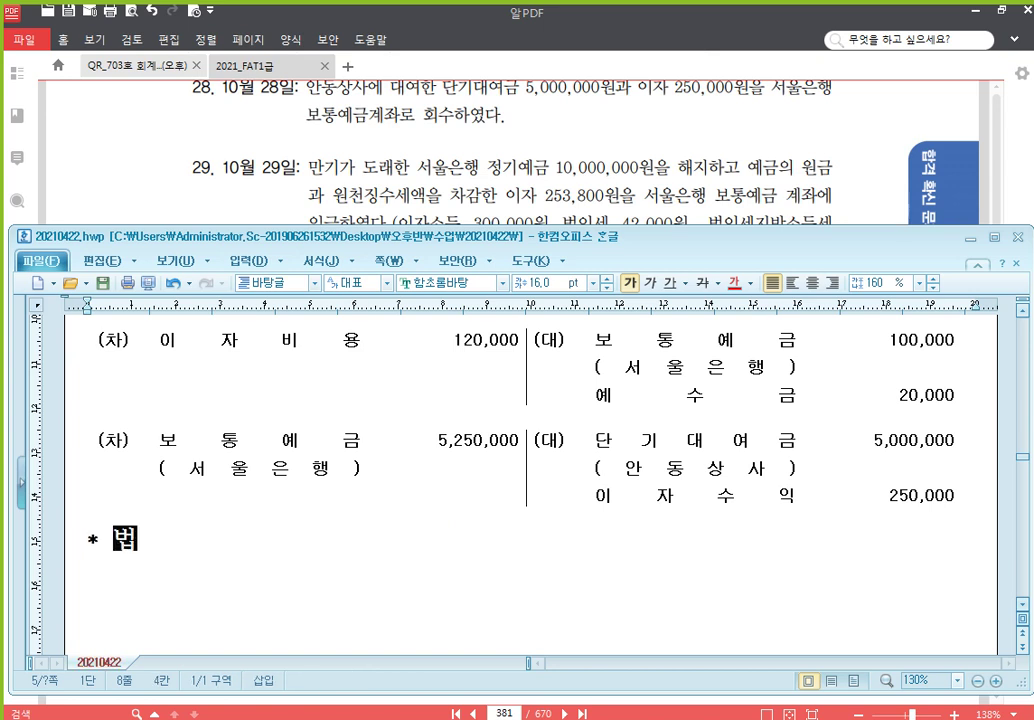
type("인세, ㅂ법인세")
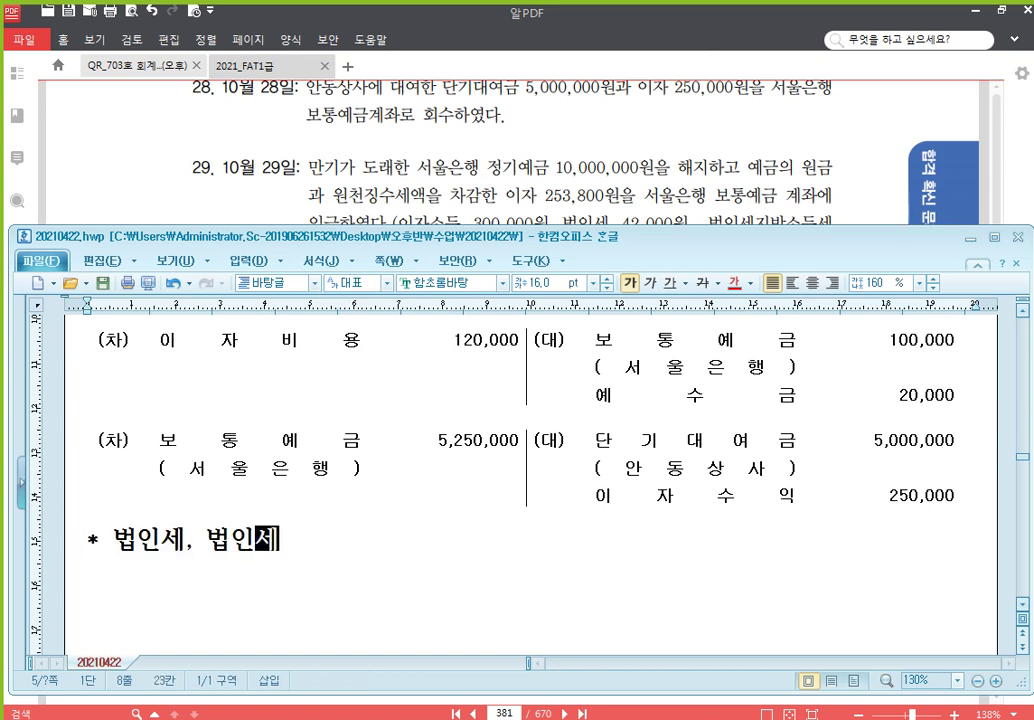
type("지방소드득세는")
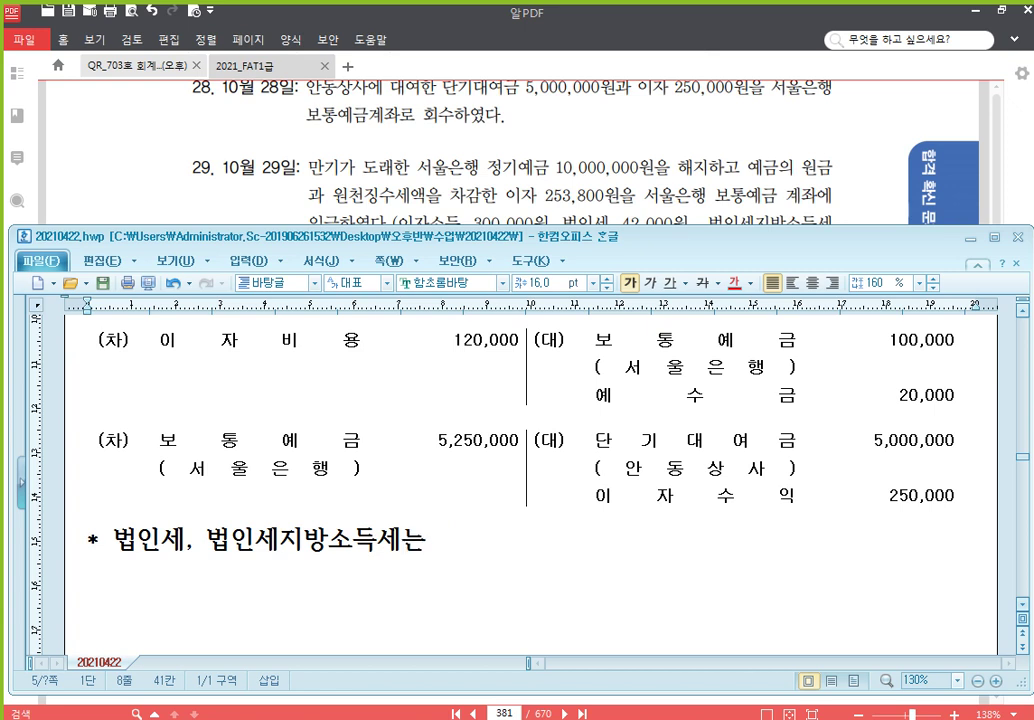
type(" 자산으로 처리")
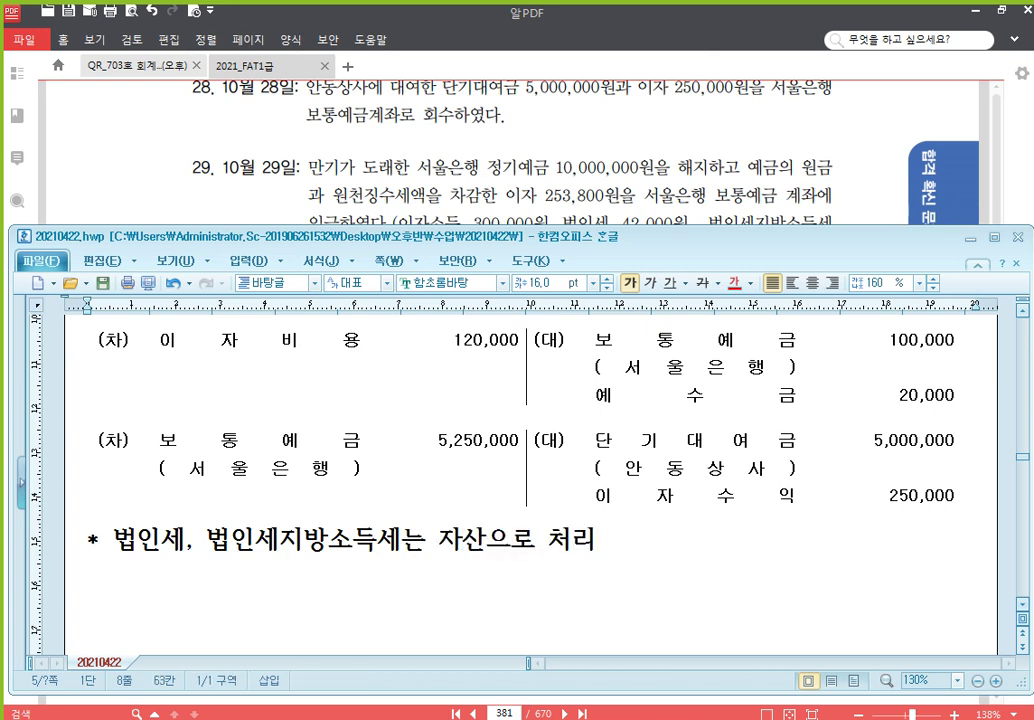
Step: Add a (차)/(대) entry table below the note and enter 보통예금 with (서울은행) beneath it as the debit account
key("Return")
type("(차)\\t(대)")
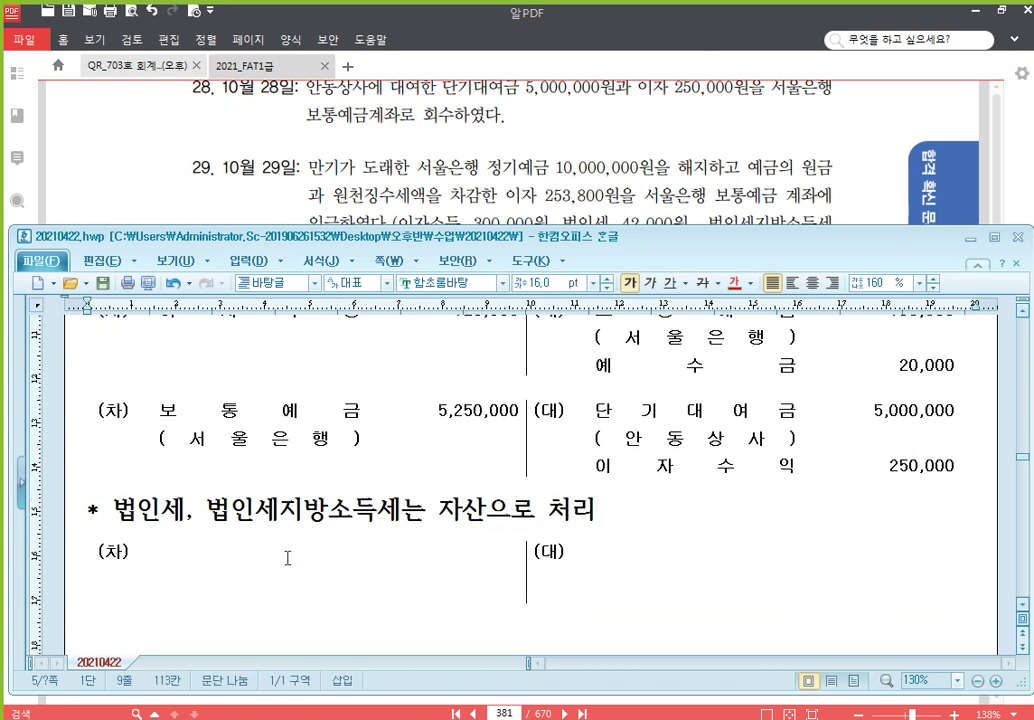
scroll(362, 474, "down", 1)
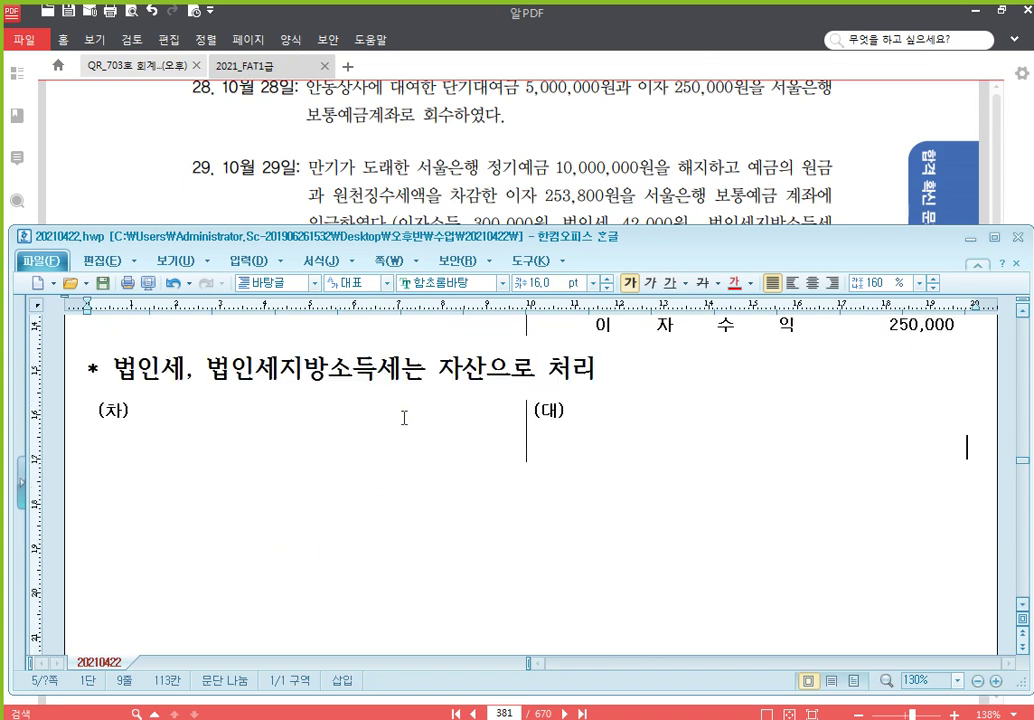
left_click(194, 402)
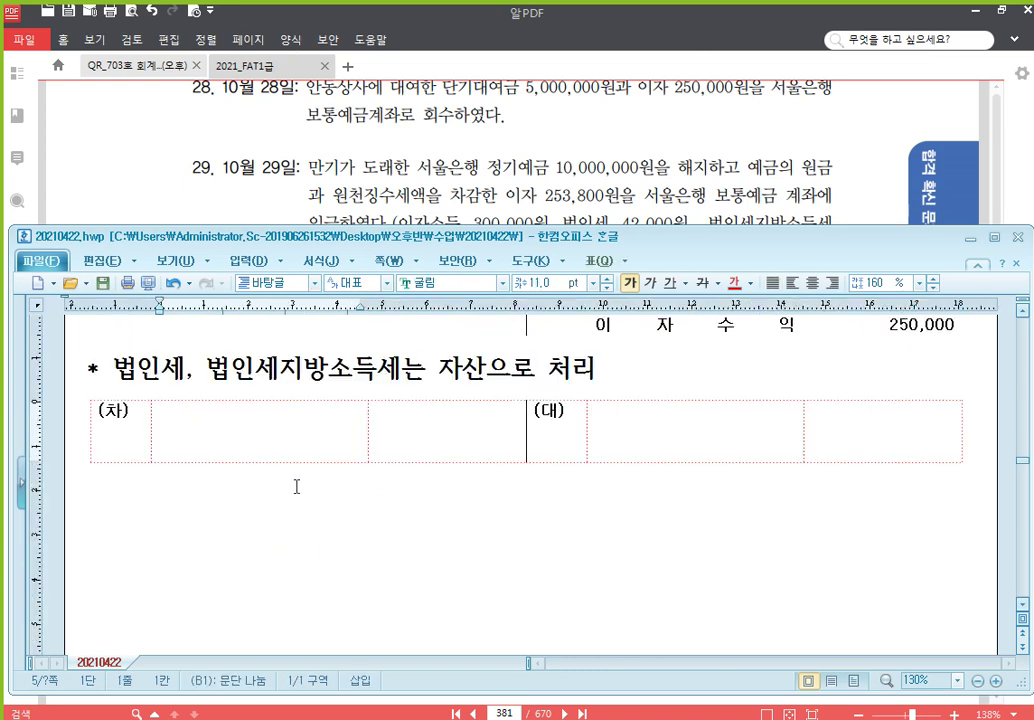
type("보통")
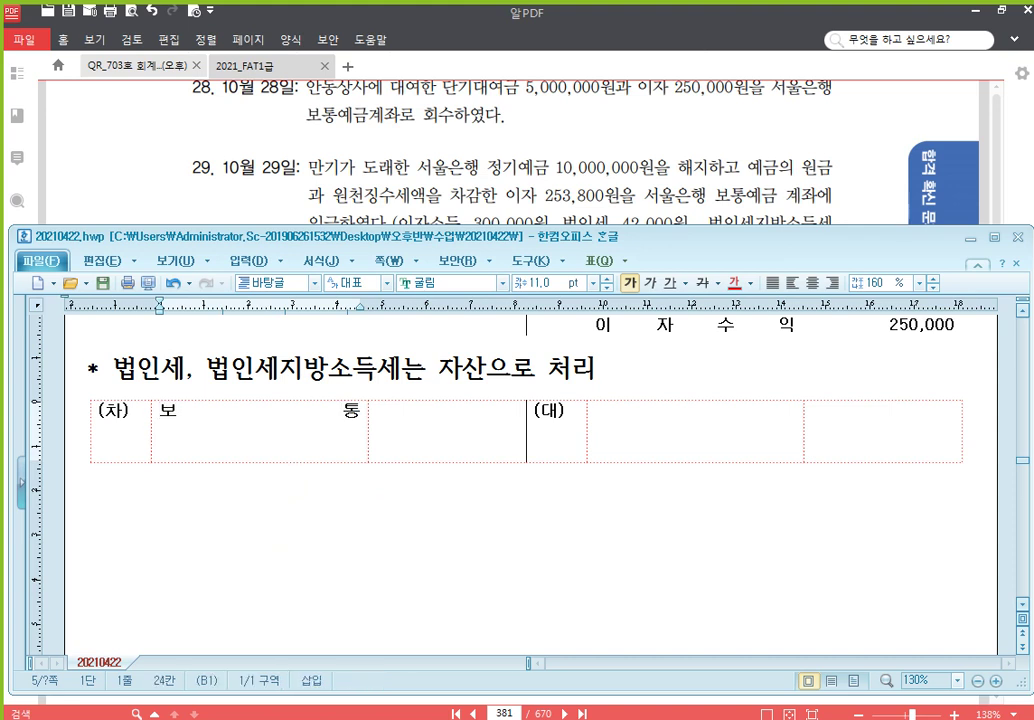
type("예금")
key("Return")
type("(")
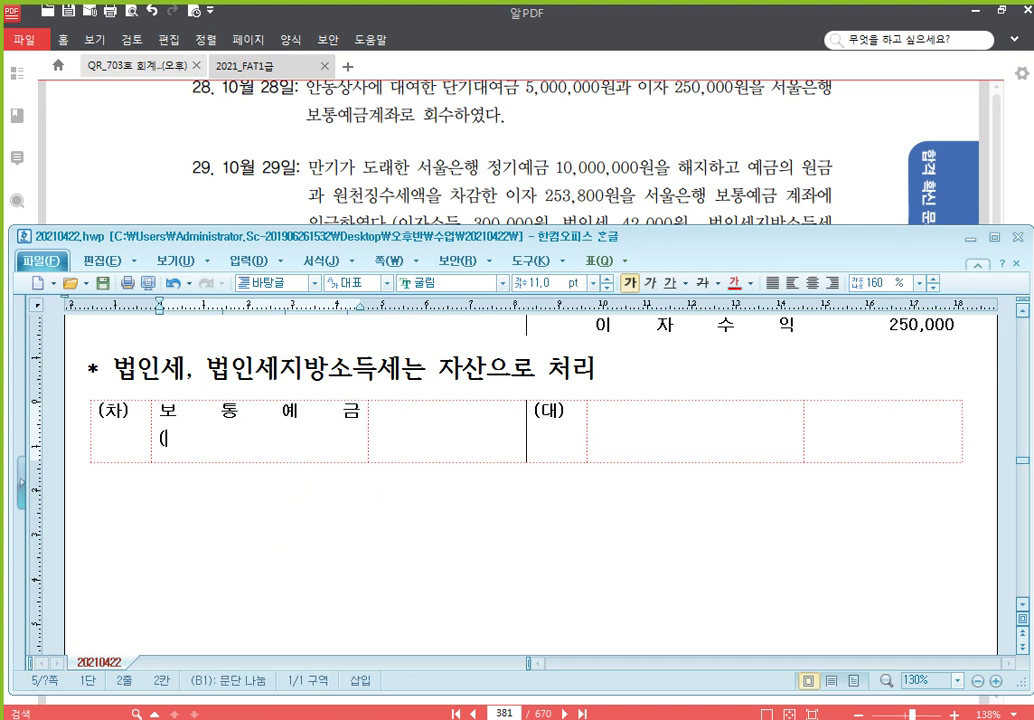
type("성울은행)")
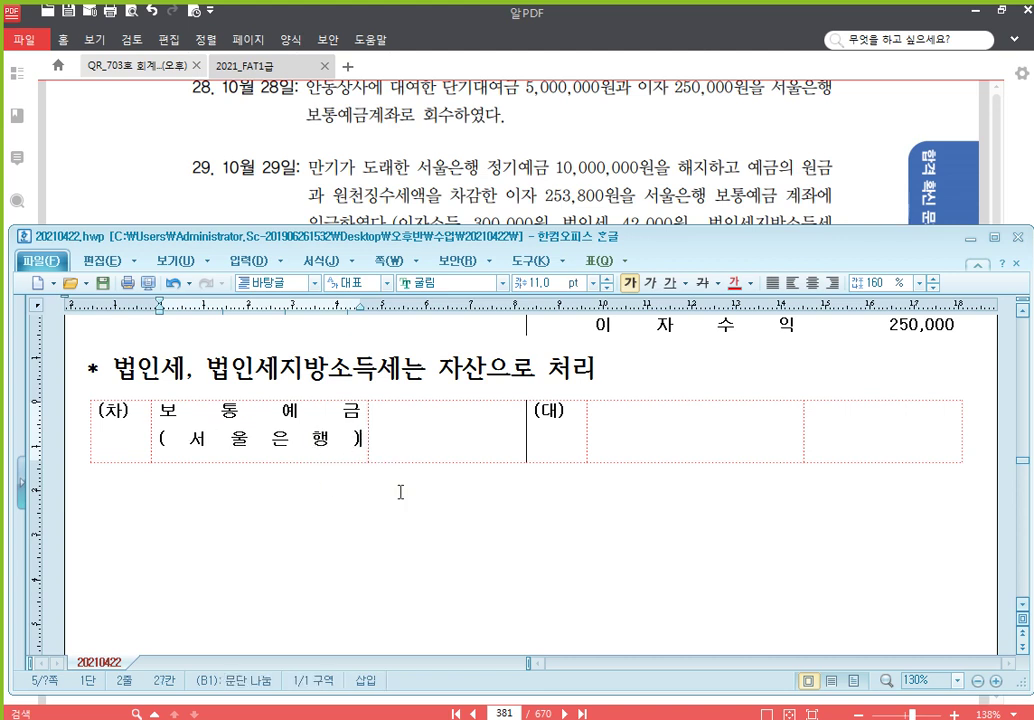
Step: Enter 정기예금 with (서울은행) below it, followed by 이자수익, as the October 29 credit accounts
left_click(712, 432)
type("정기예금")
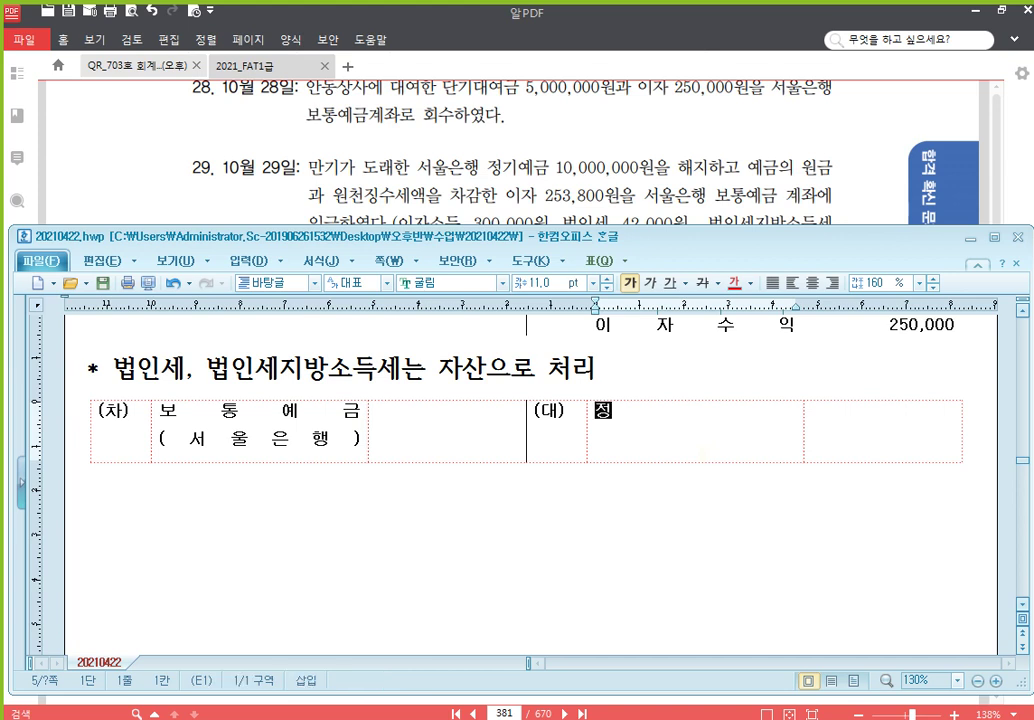
key("Return")
type("(서울은행")
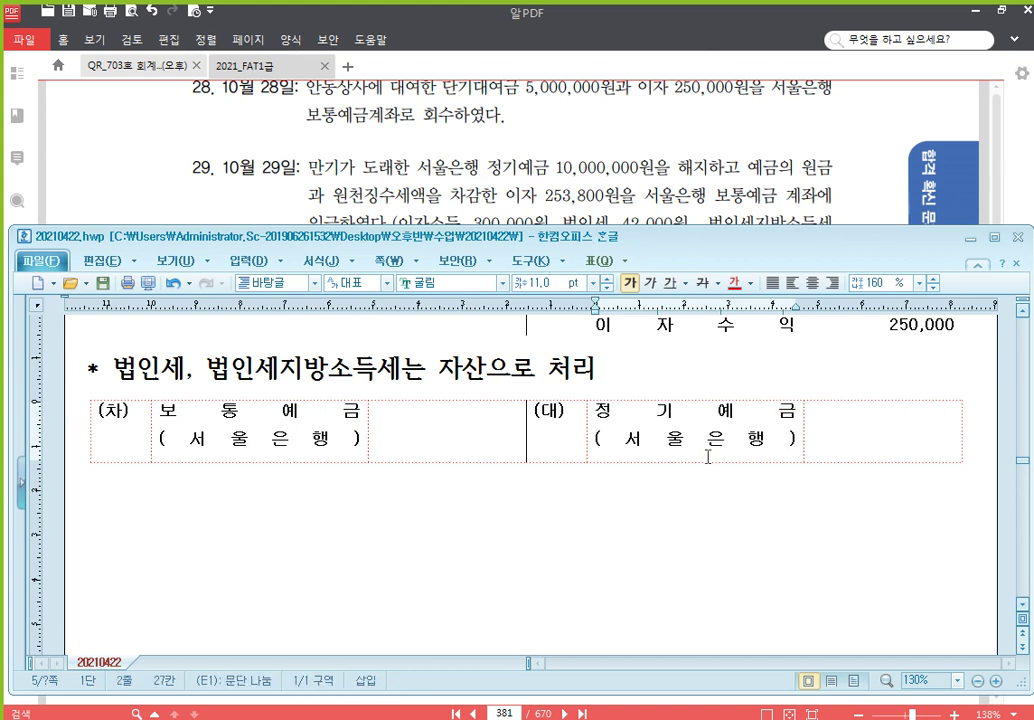
type(")")
key("Return")
type("이자수")
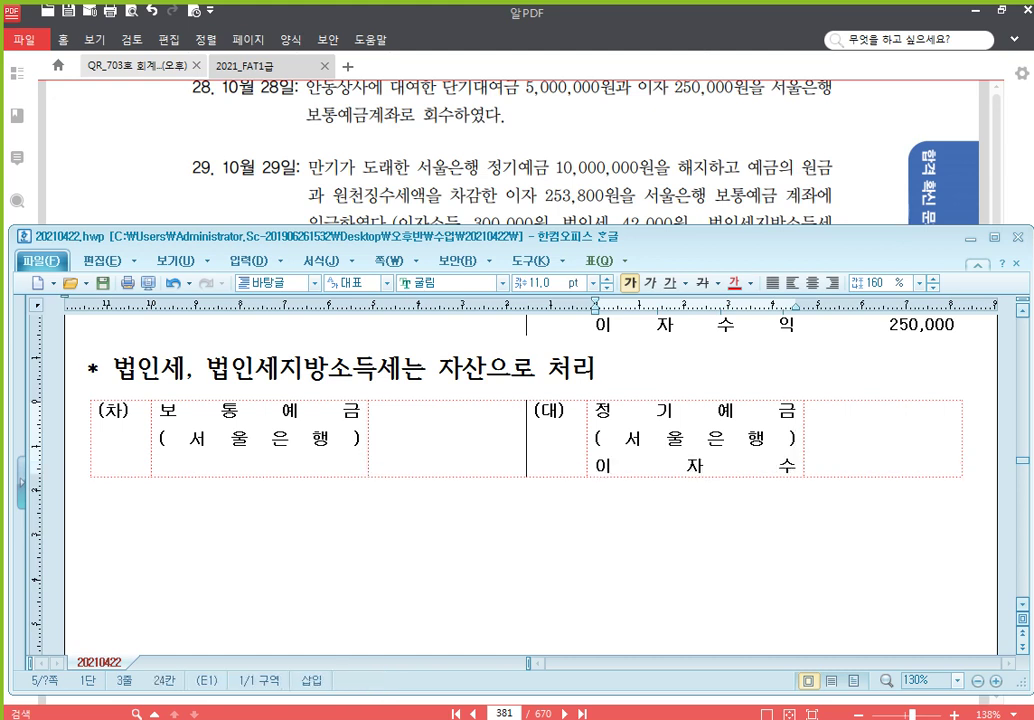
type("이ㄱ")
key("Tab")
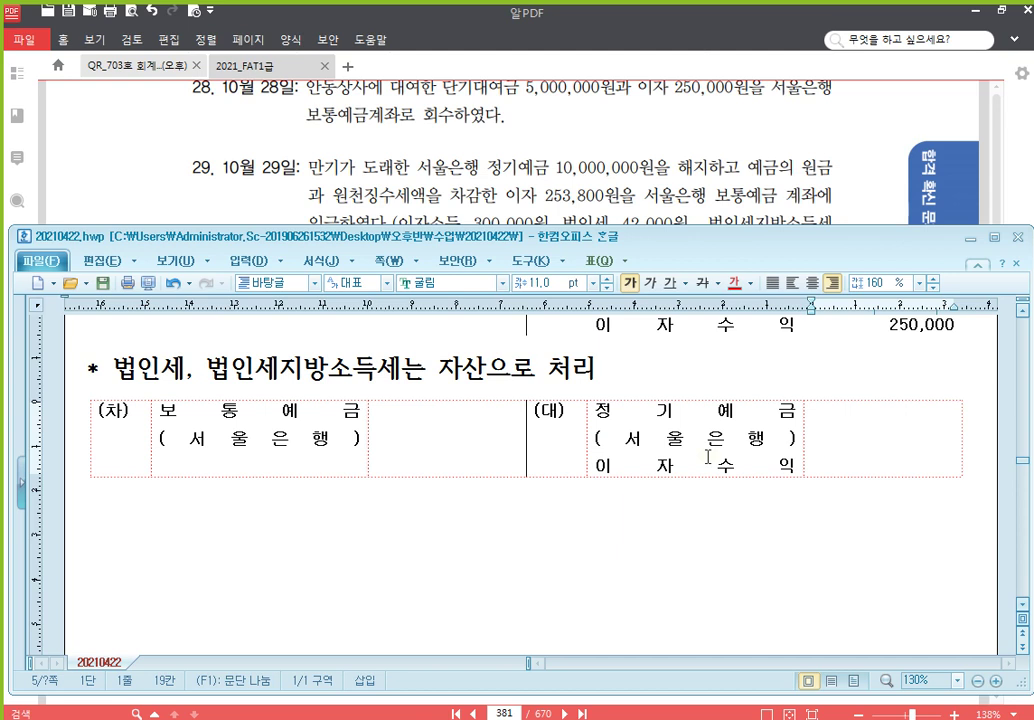
Step: Fill in the October 29 credit amounts with 10,000,000 for 정기예금 and 300,000 for 이자수익
type("10,000,000")
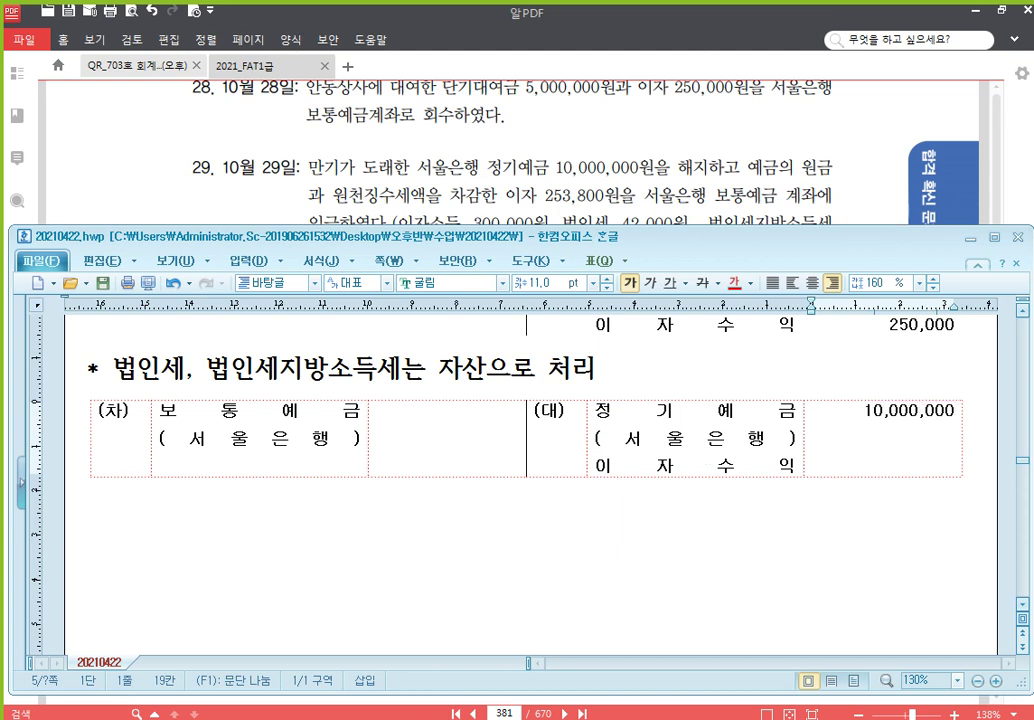
key("Return")
key("Return")
type("300,000")
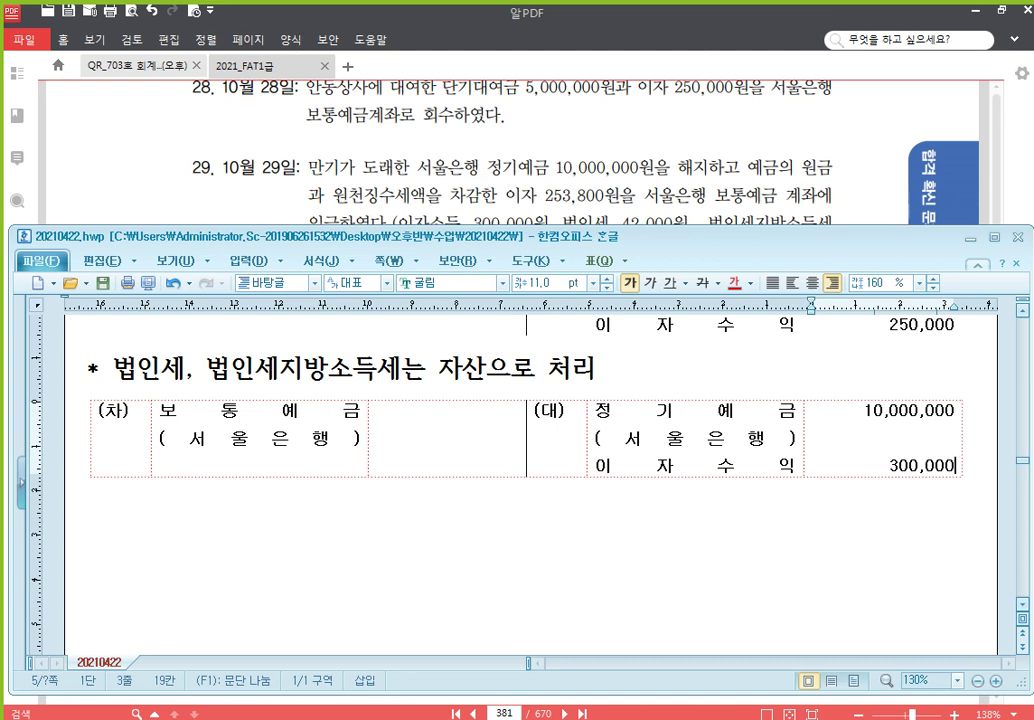
Step: Complete the October 29 debit side with 10,253,800 for 보통예금 and a 선납세금 line of 46,200
left_click(499, 429)
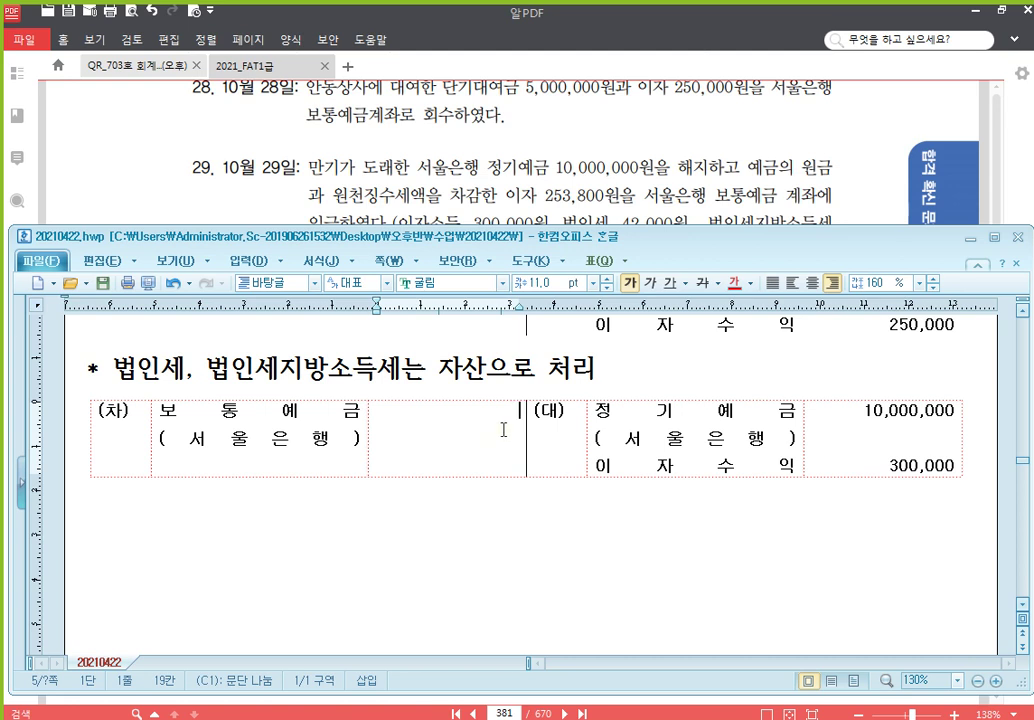
type("10,253,800")
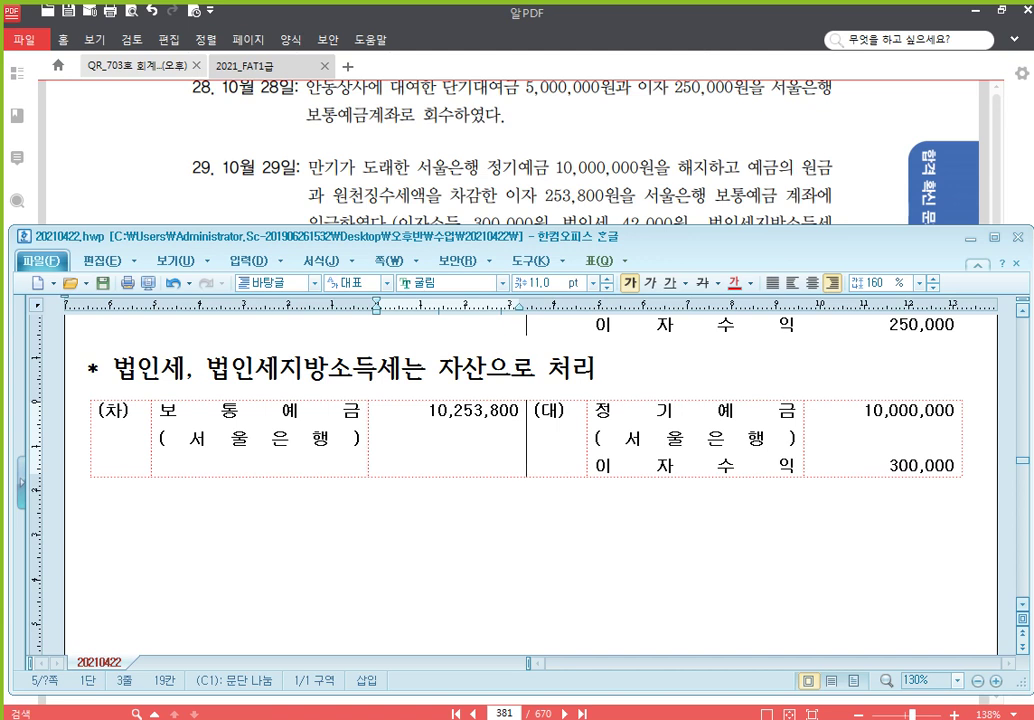
type("46,200")
left_click(359, 438)
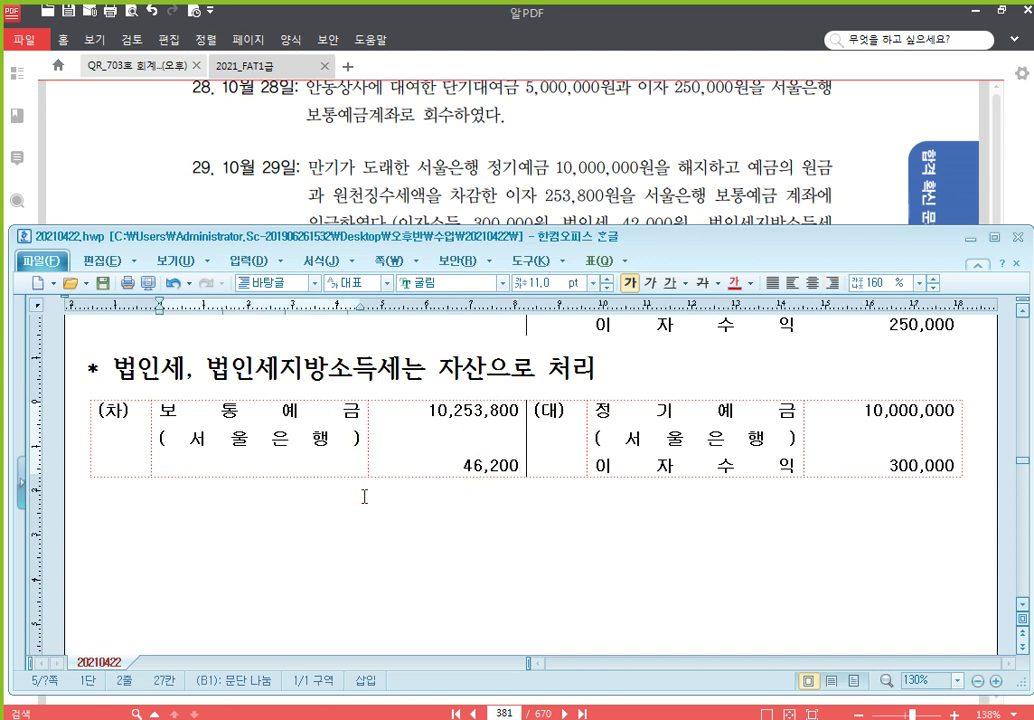
key("Return")
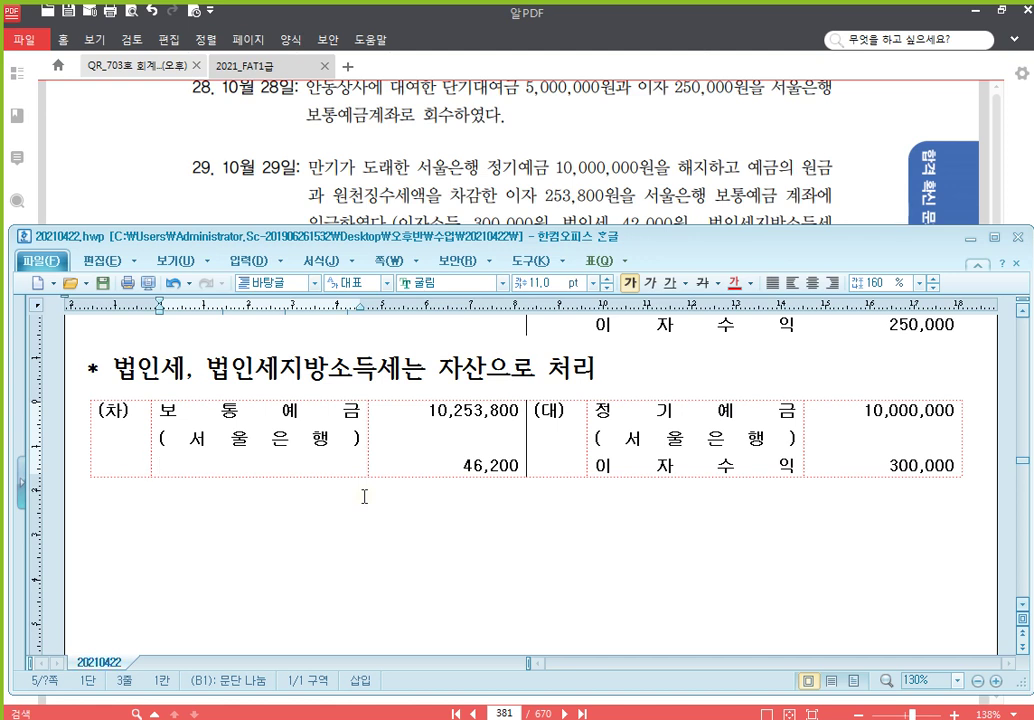
type("선납")
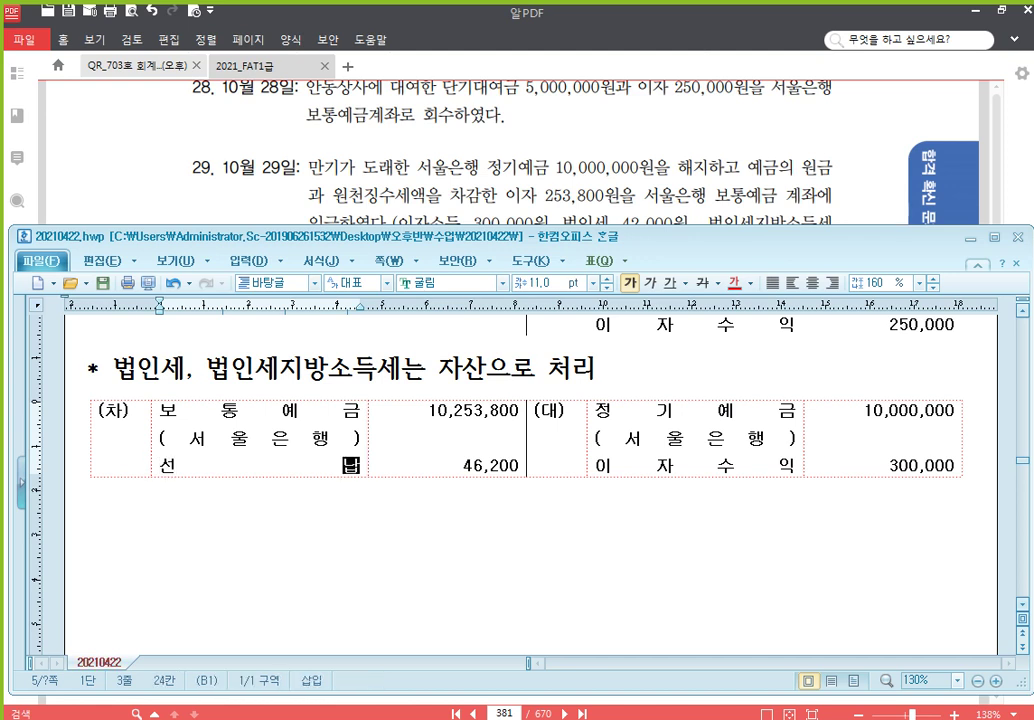
type("세금")
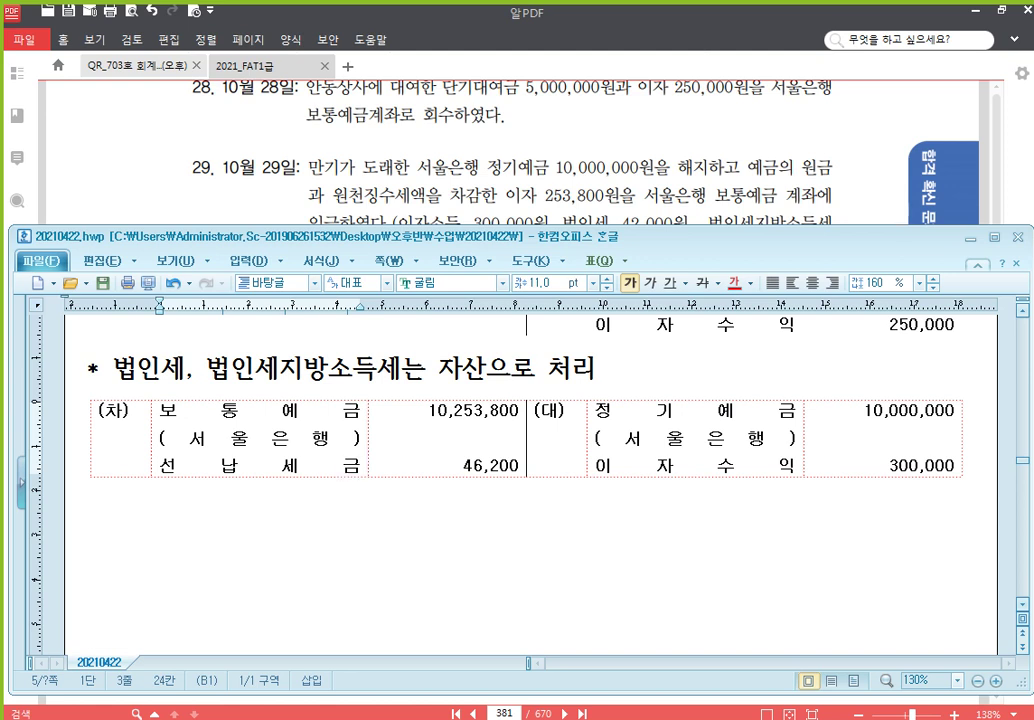
key("shift+Left")
Step: Check the October 30 question in the PDF, and add a blank (차)/(대) entry table below the October 29 entry in the Hangul document
left_click(838, 167)
scroll(468, 408, "down", 3)
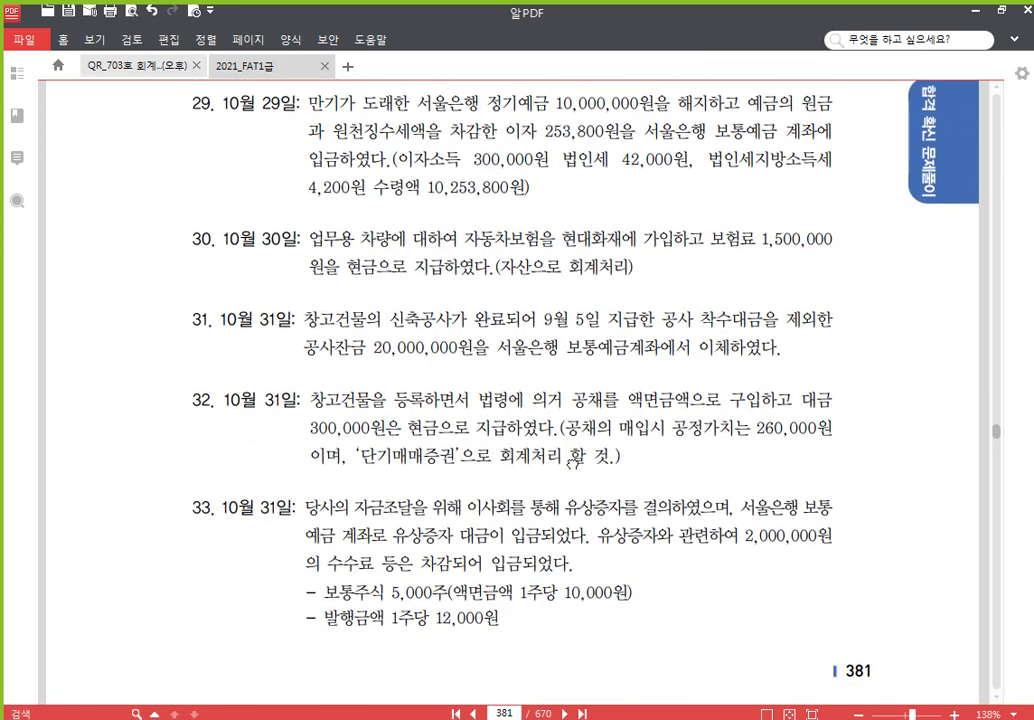
left_click_drag(575, 420, 576, 394)
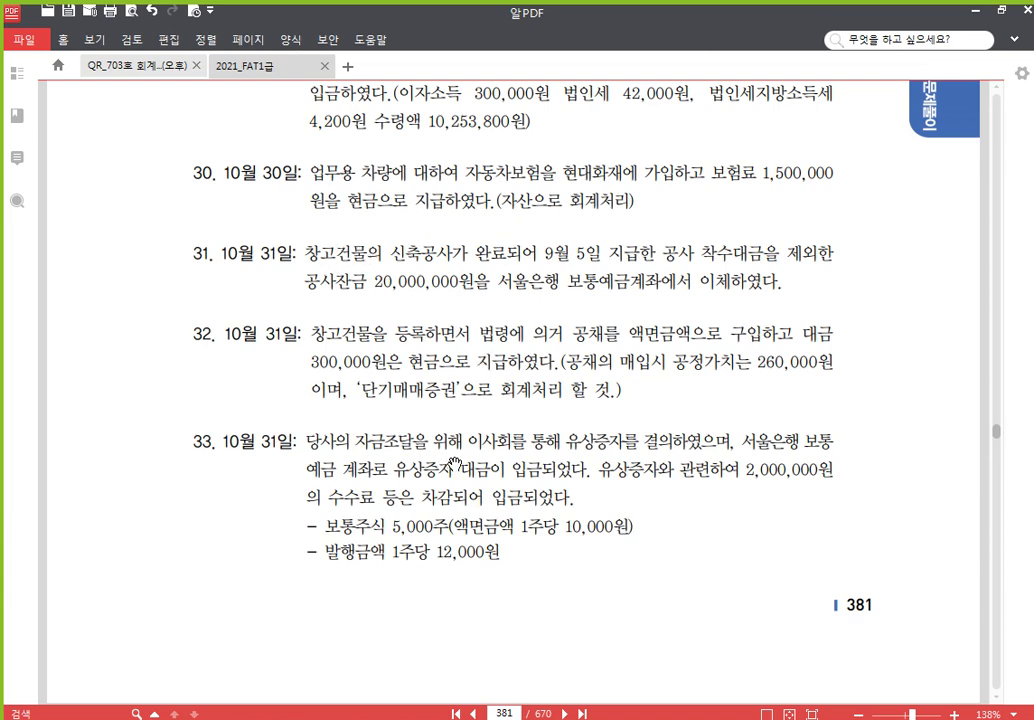
scroll(485, 565, "down", 1)
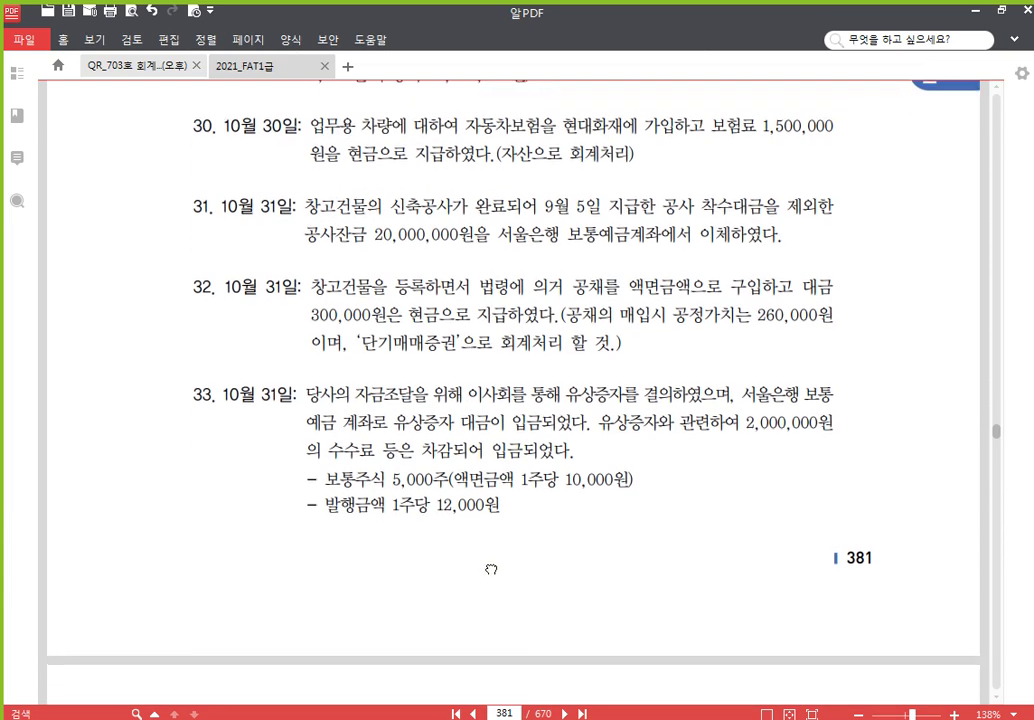
left_click(386, 717)
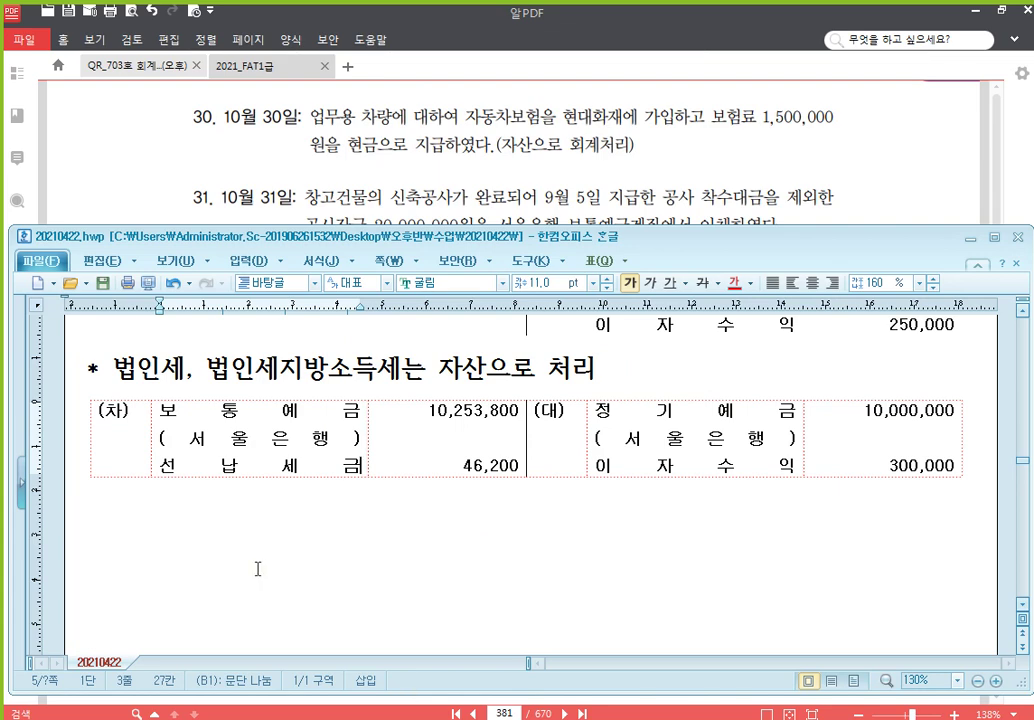
left_click(259, 520)
type("(차)\t(대)")
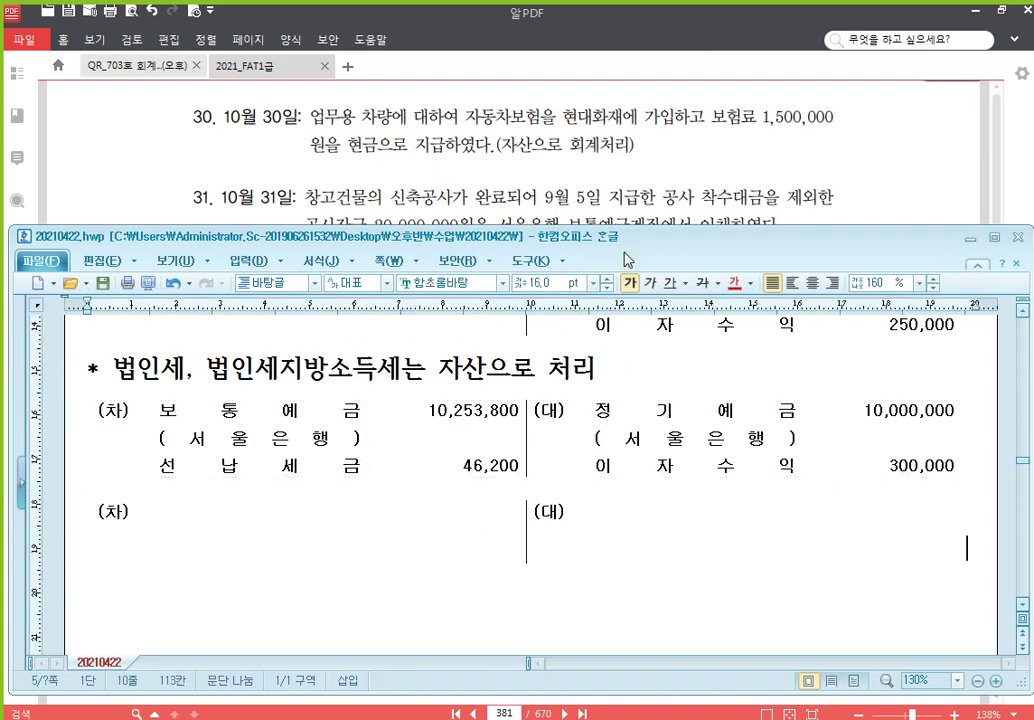
Step: Enter 현금 with 1,500,000 on the credit side of the October 30 entry table
left_click(667, 538)
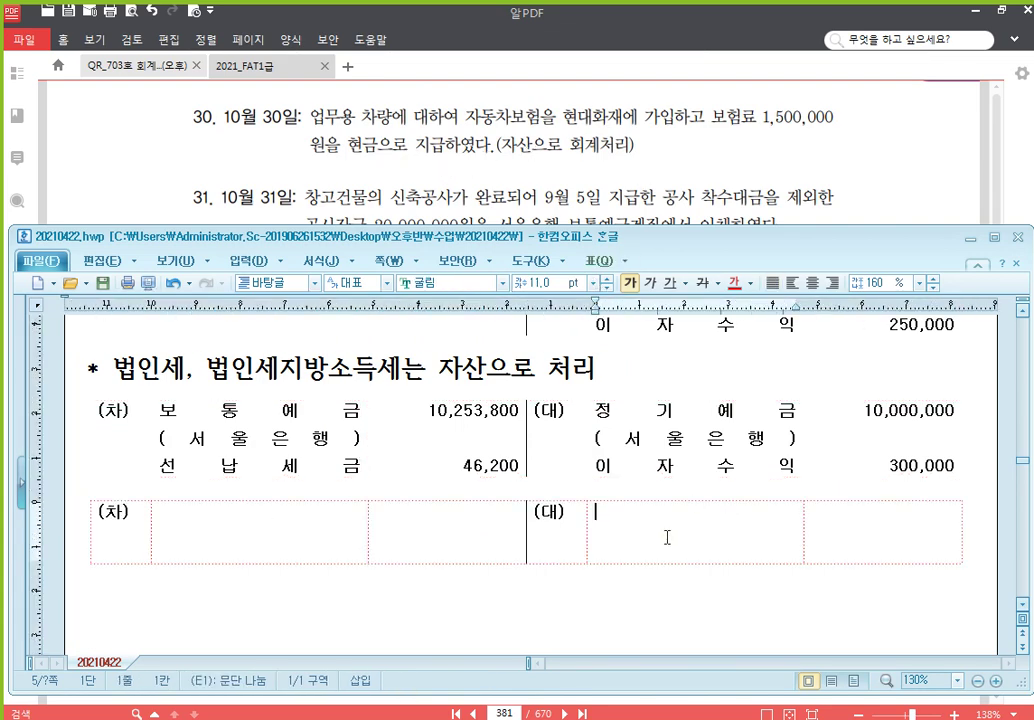
type("현금")
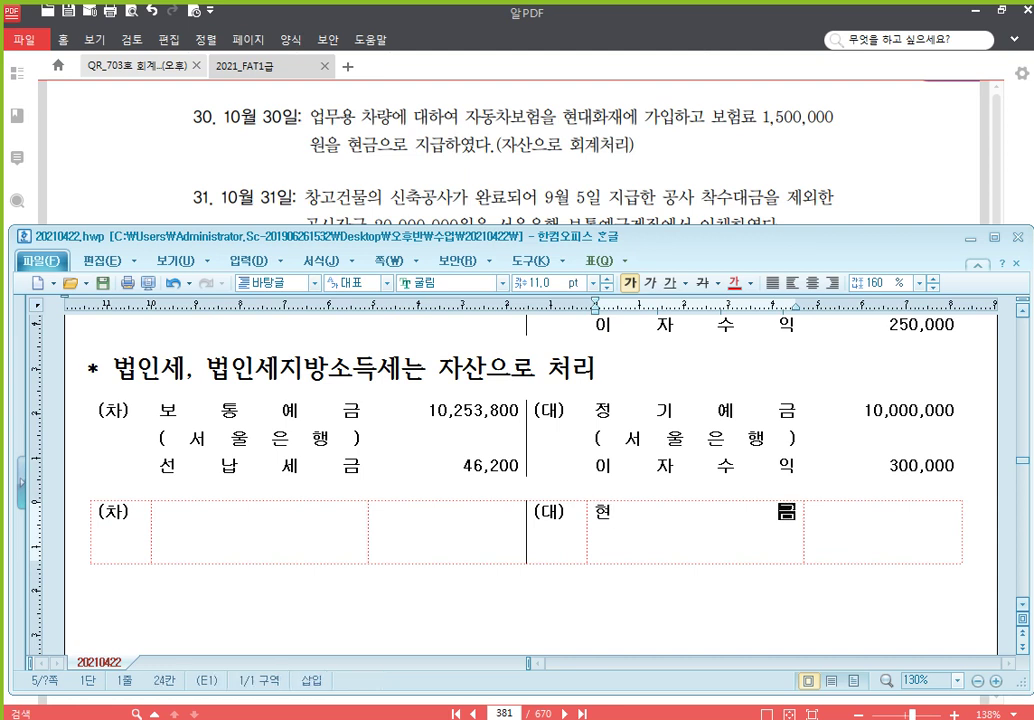
key("Tab")
type("1,500,000")
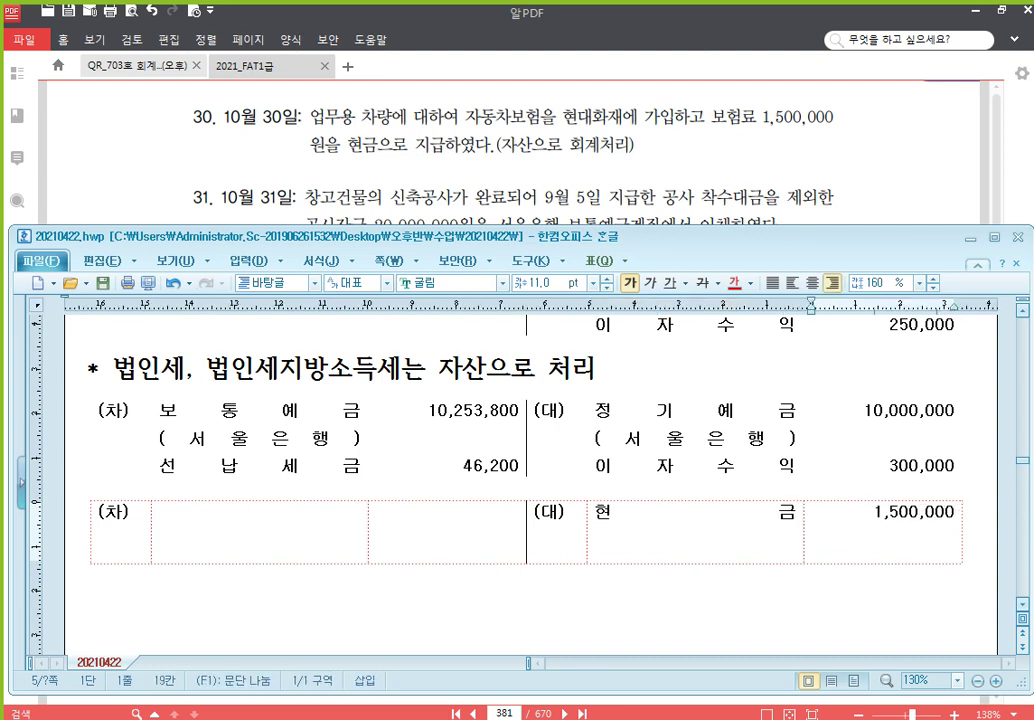
Step: Enter 선급비용 with 1,500,000 on the debit side of the October 30 entry
left_click(275, 540)
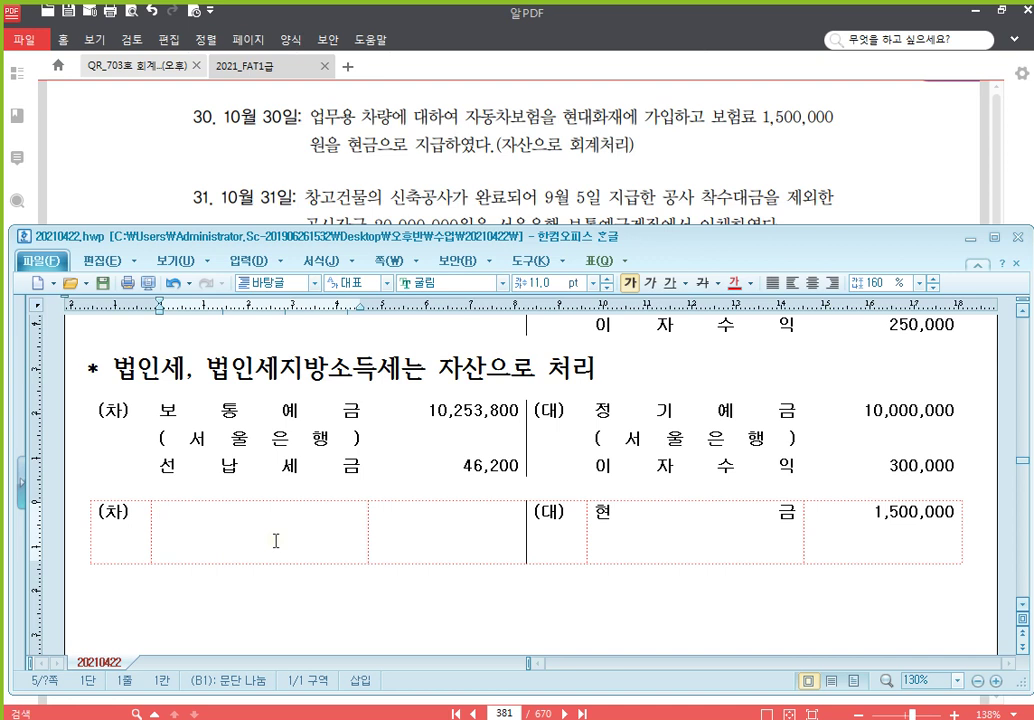
type("신급")
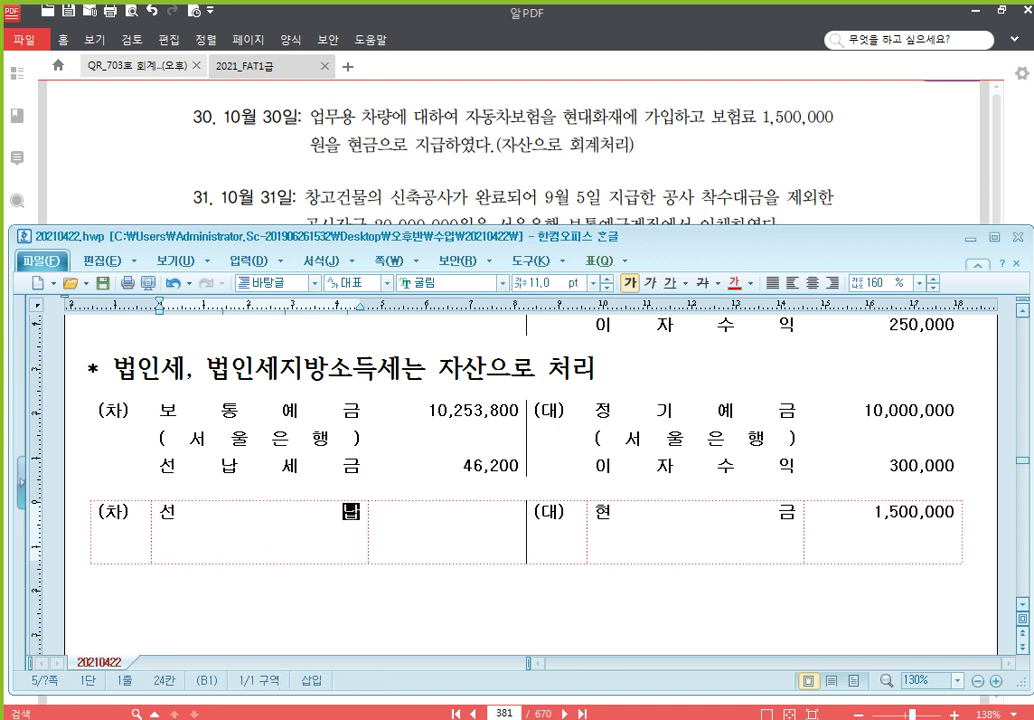
left_click(275, 540)
double_click(275, 540)
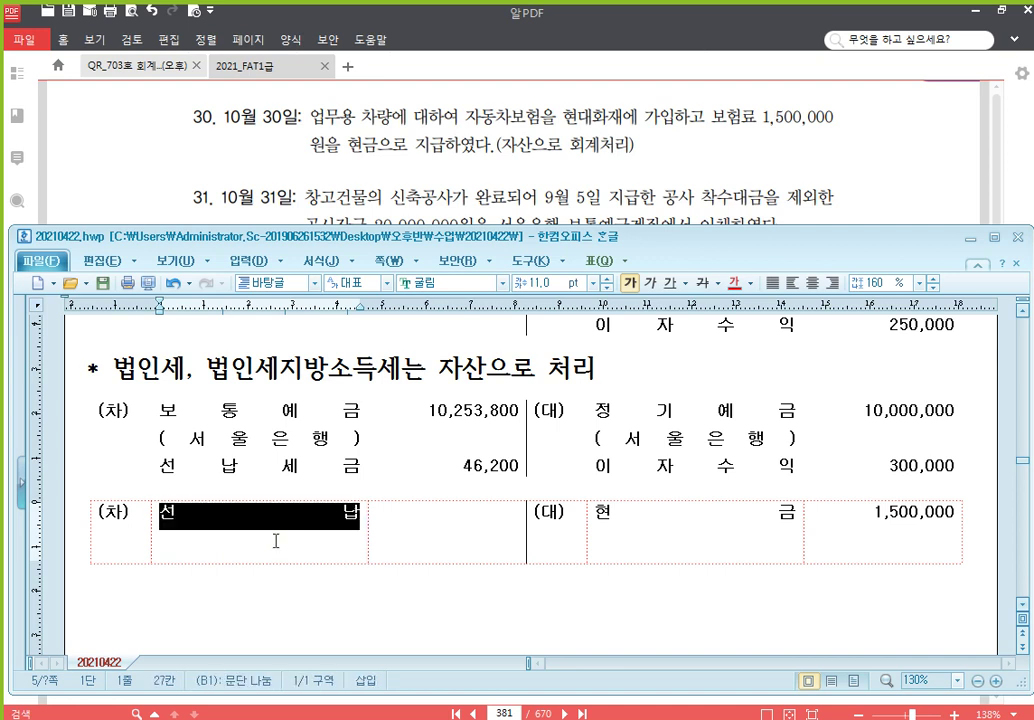
type("서ㄴ급비용")
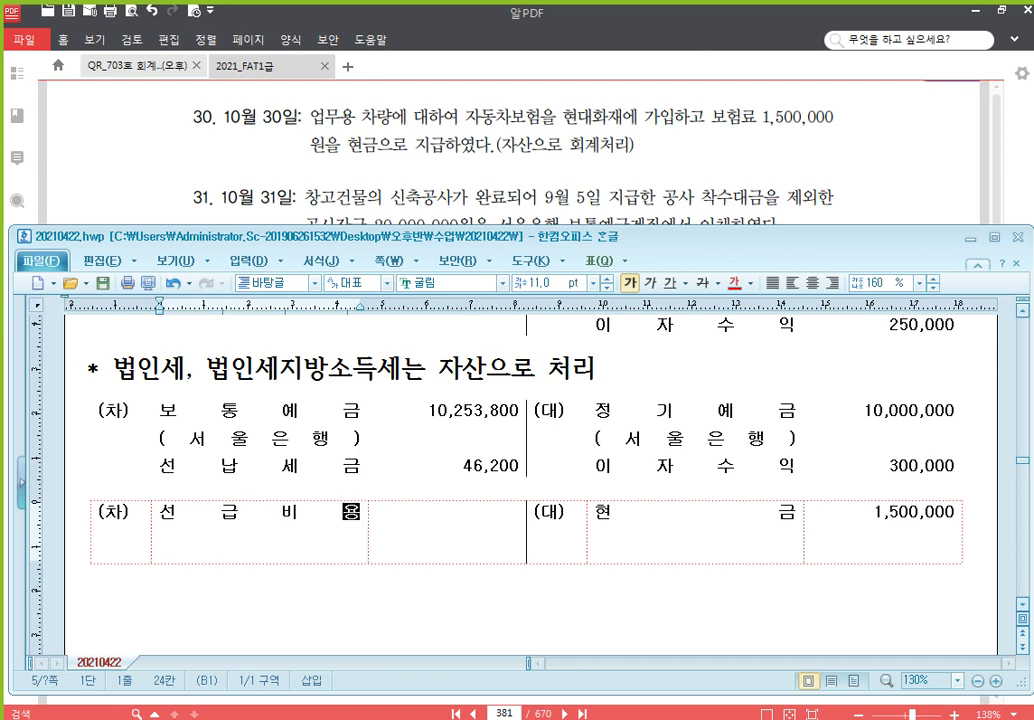
type("1,500,000")
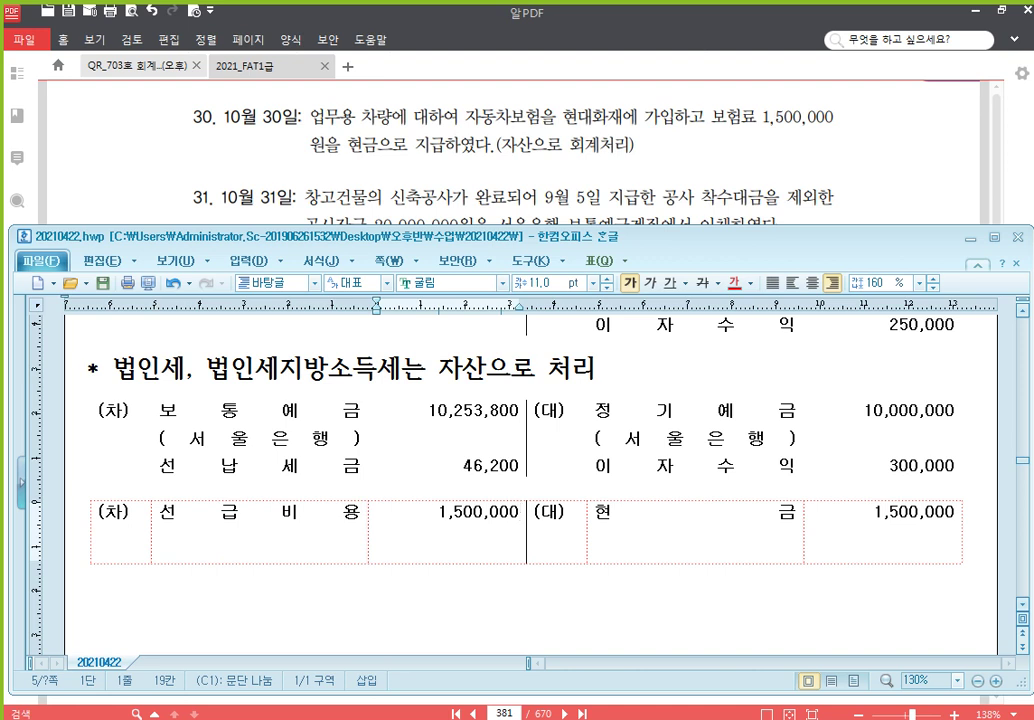
Step: Read question 31 for October 31 in the PDF and look up the September 5 warehouse construction voucher in the accounting program's 일반전표입력
left_click(664, 177)
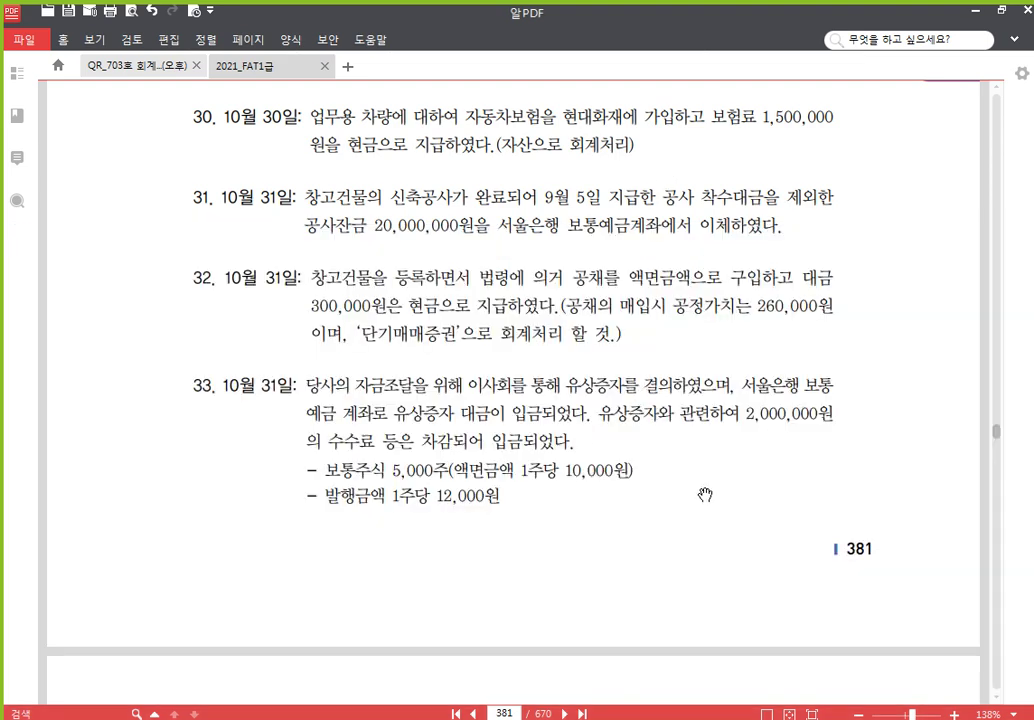
scroll(688, 520, "down", 1)
scroll(690, 511, "down", 3)
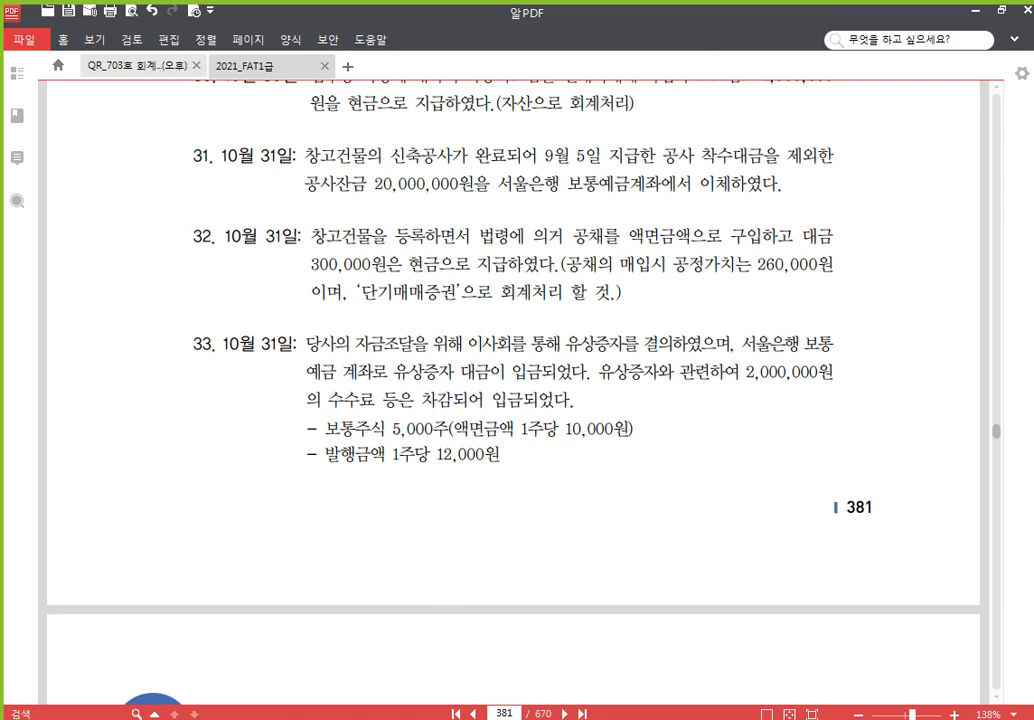
key("alt+Tab")
left_click(218, 151)
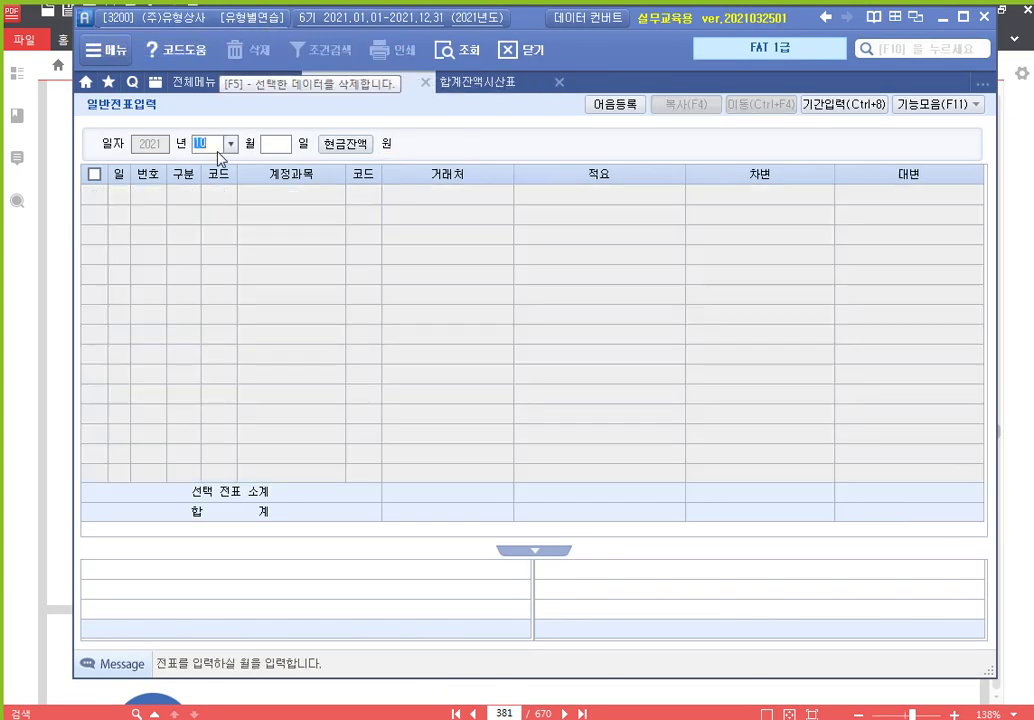
type("9")
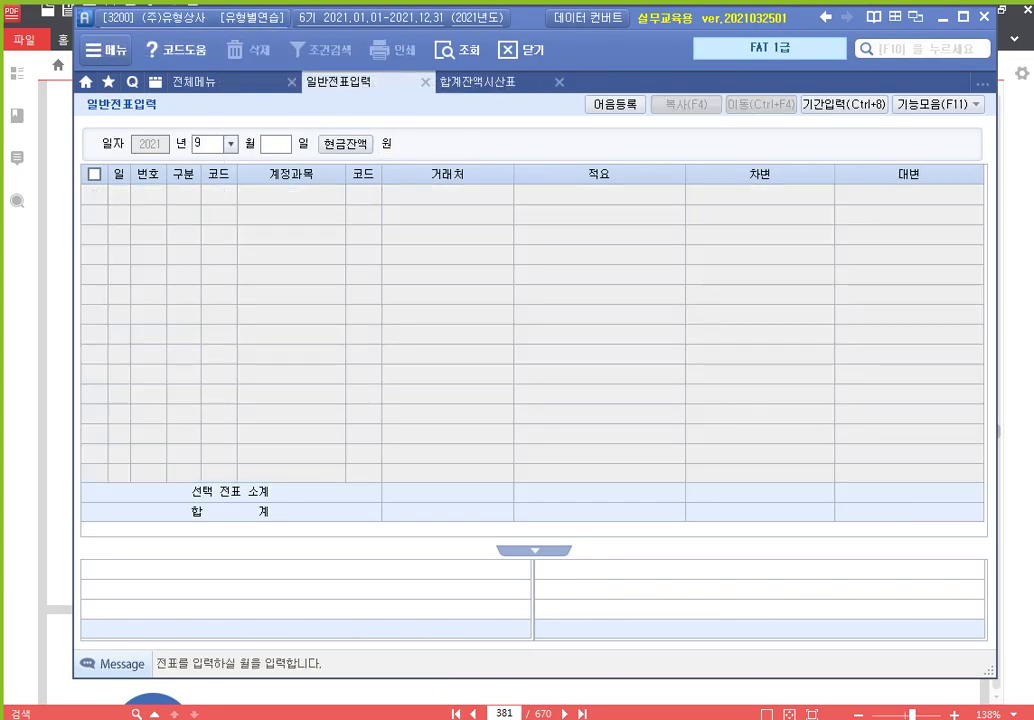
key("Return")
type("5")
key("Return")
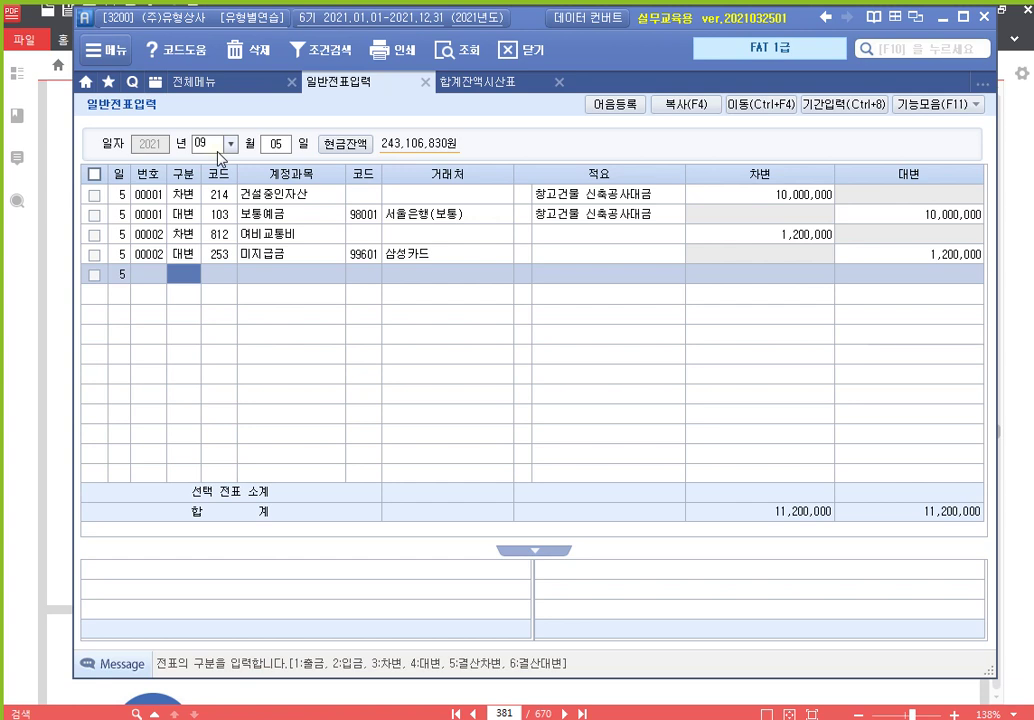
left_click(722, 198)
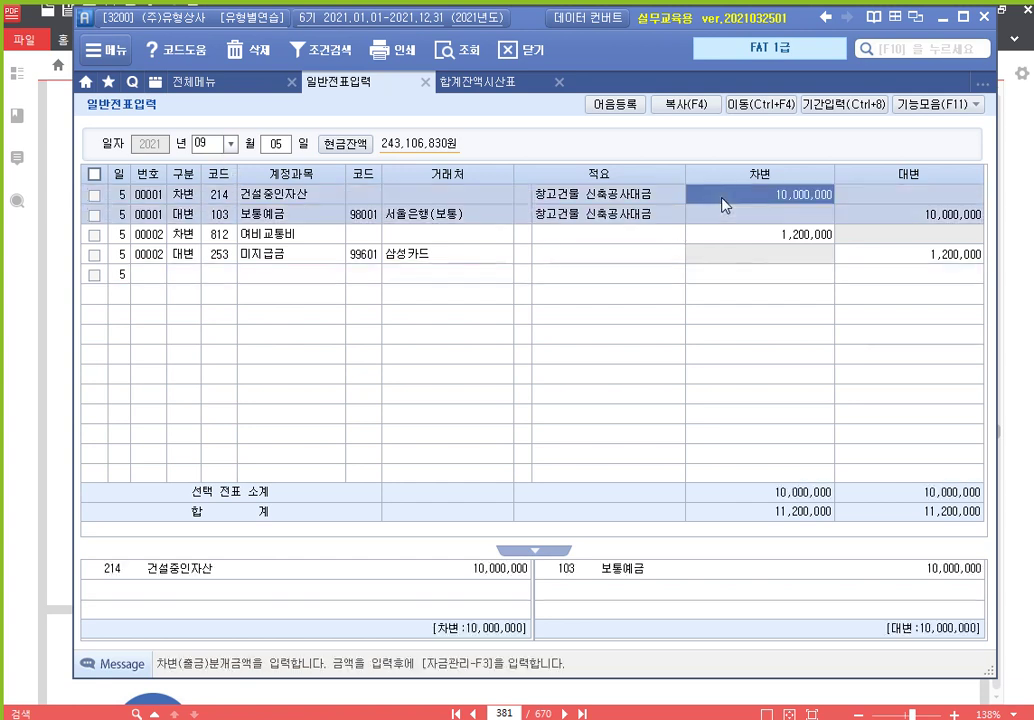
left_click(218, 195)
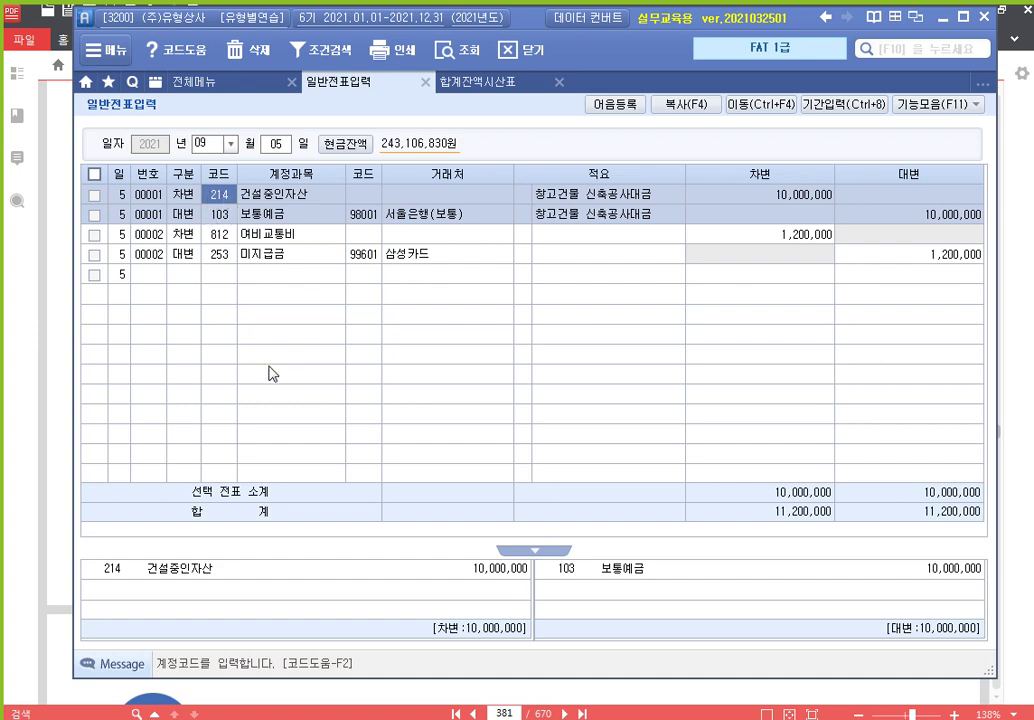
Step: In the Hangul document, add a blank (차)/(대) table below the October 30 entry and enter 건물 as the debit account
key("alt+Tab")
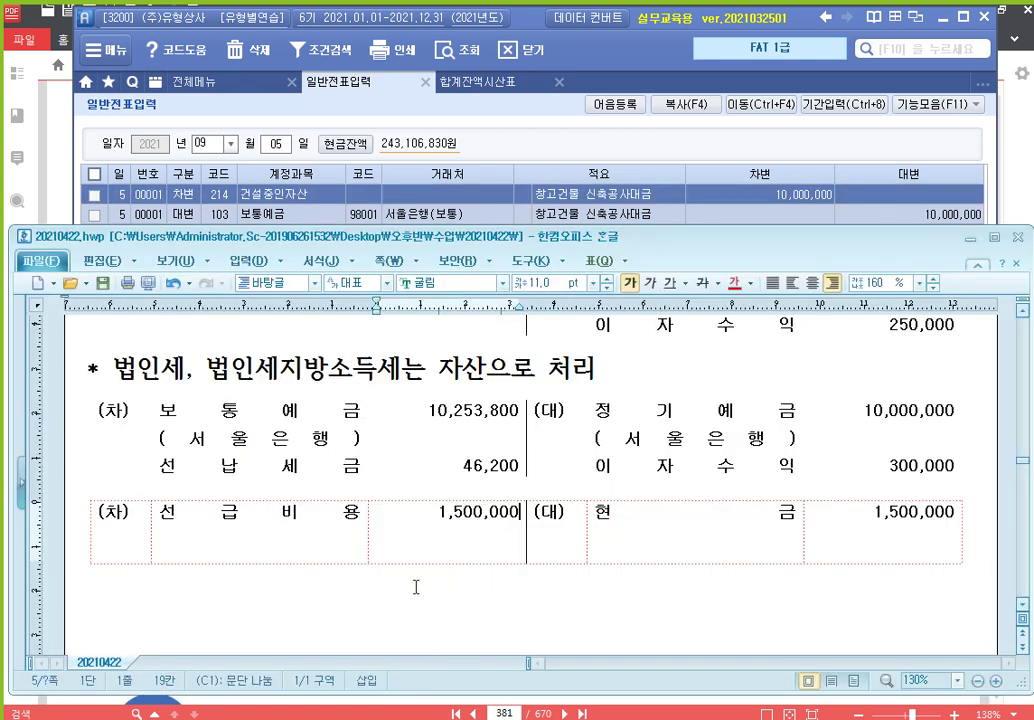
left_click(413, 594)
type("(차)\t(대)")
scroll(427, 593, "down", 3)
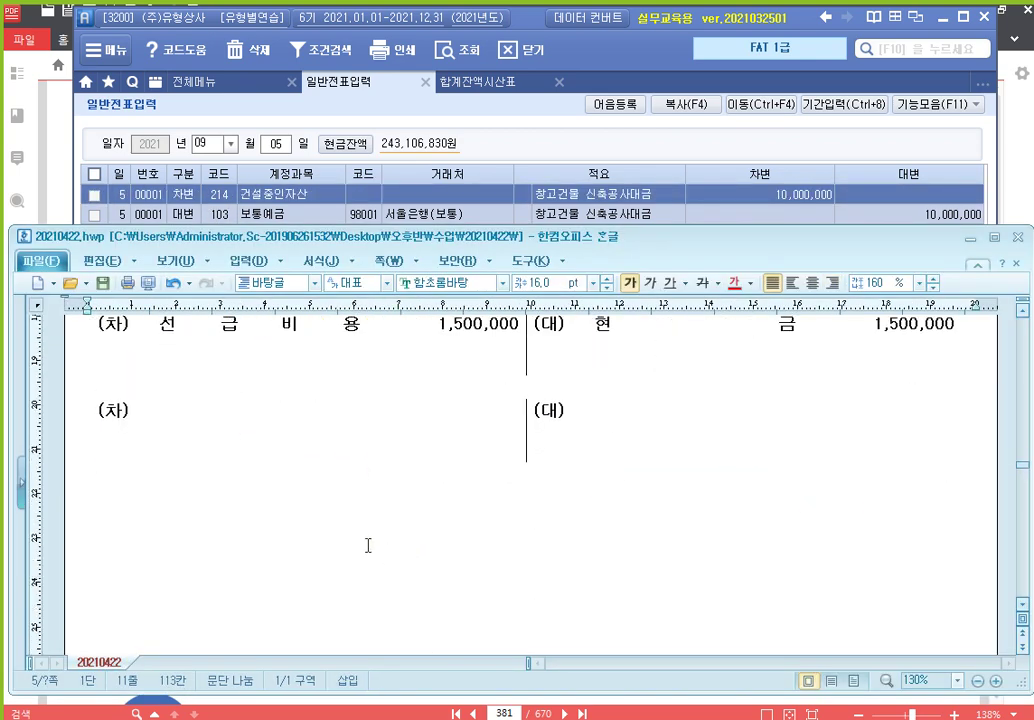
left_click(220, 416)
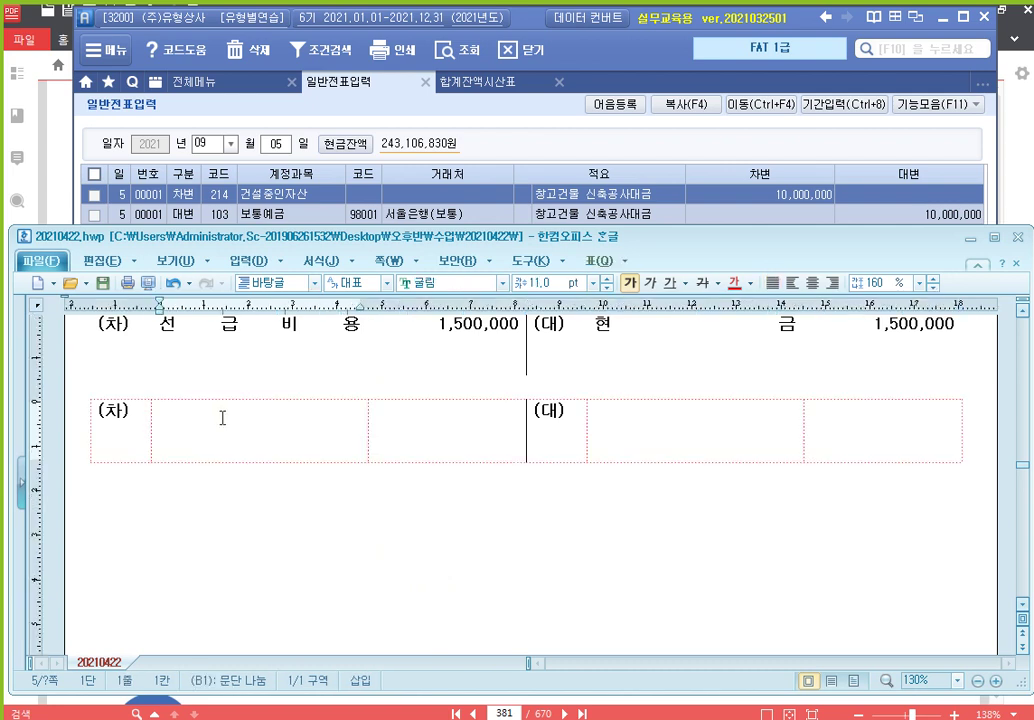
type("건물")
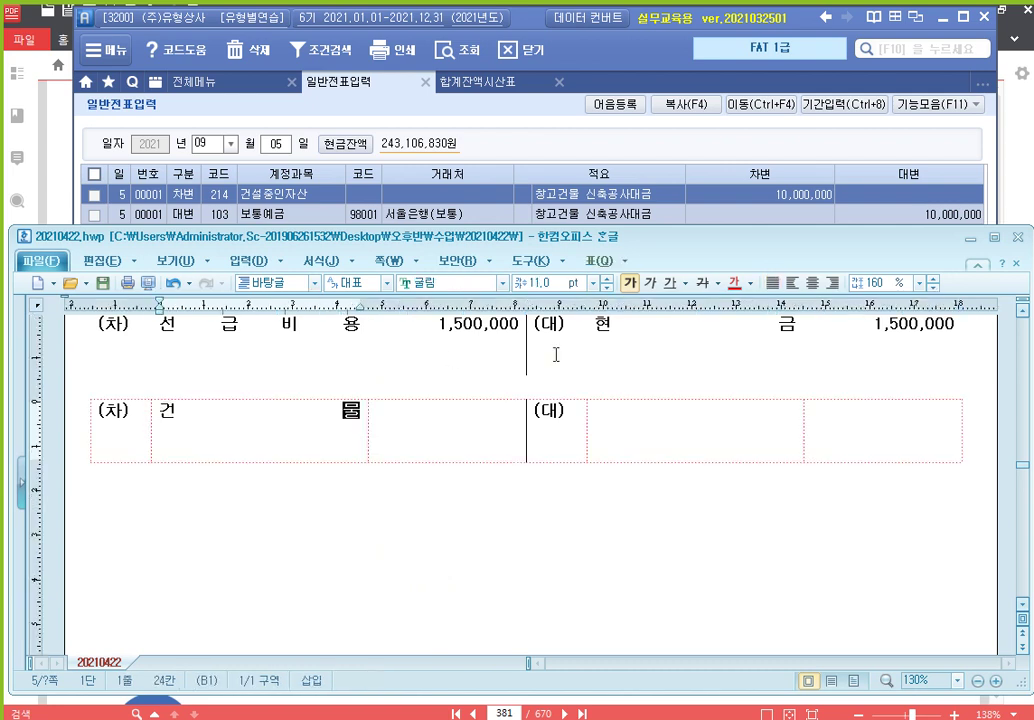
Step: Enter 건설중인자산 with 10,000,000 as the first credit line of the question 31 entry
left_click(683, 422)
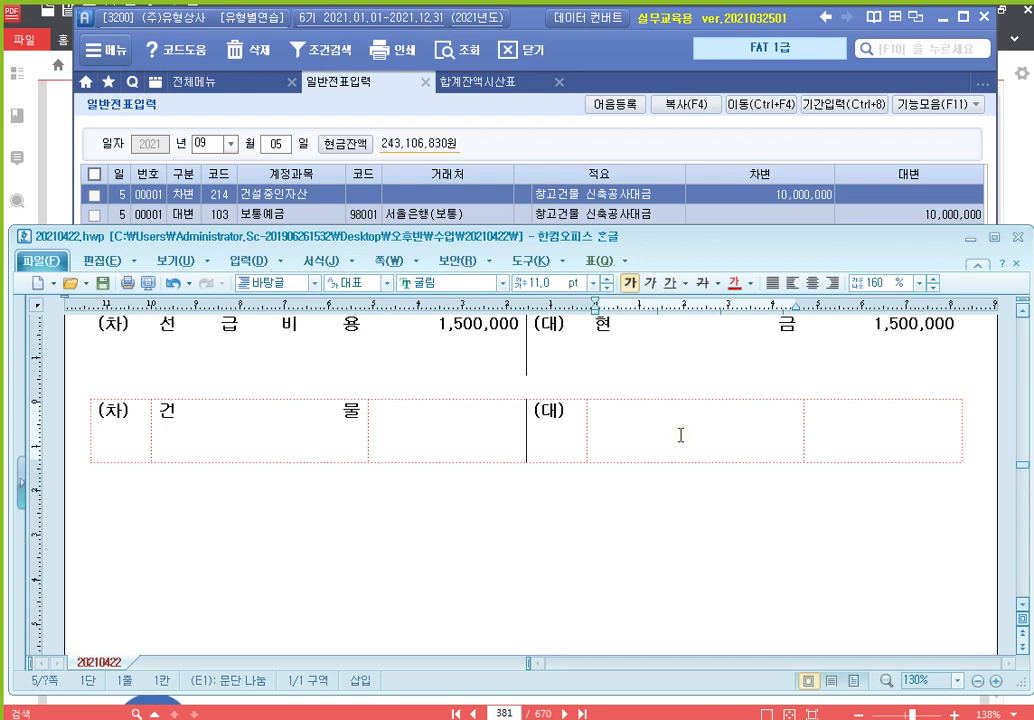
type("건설중")
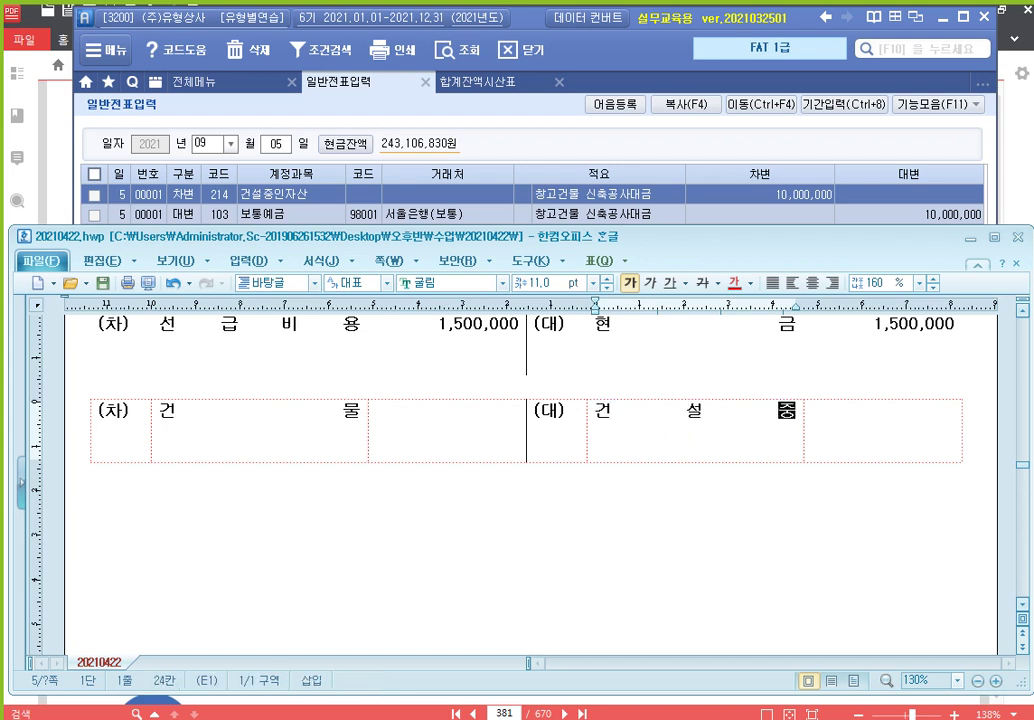
type("인자사ㄴ")
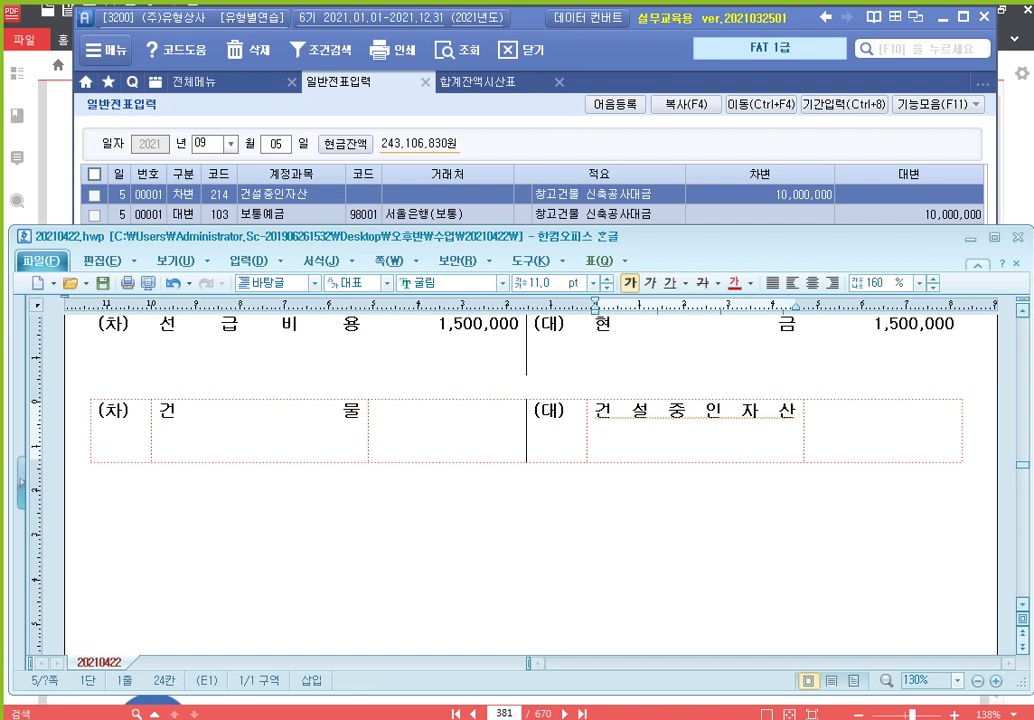
key("Tab")
type("10,000,000")
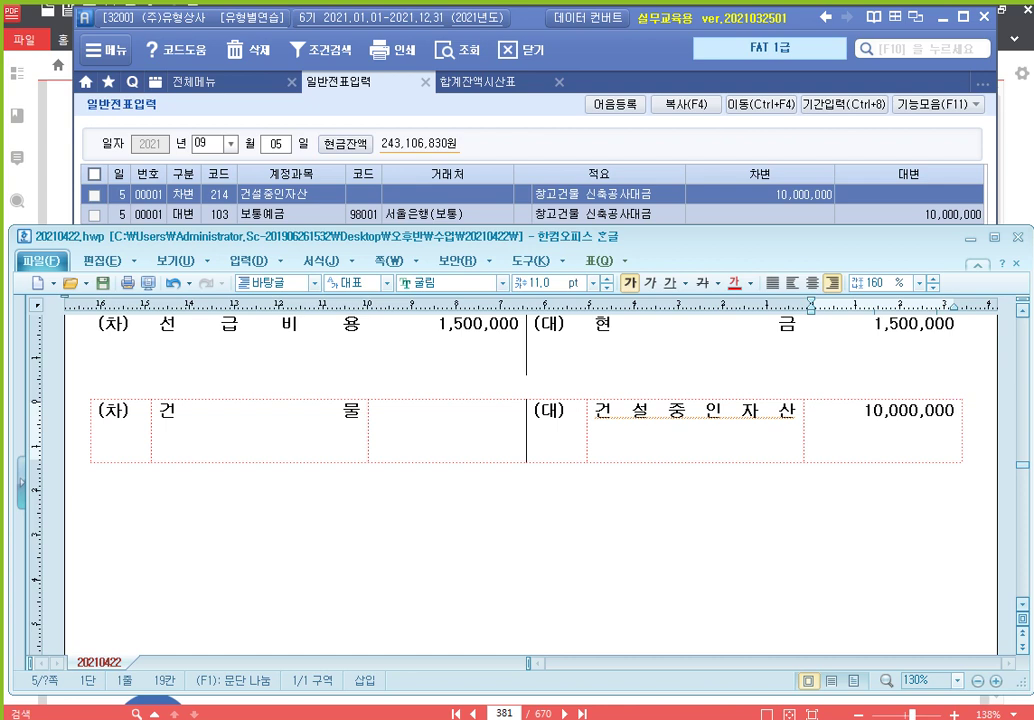
Step: Add a 보통예금 credit line of 20,000,000 with (서울은행) below it, and set the 건물 debit amount to 30,000,000
key("Return")
type("20,000,000")
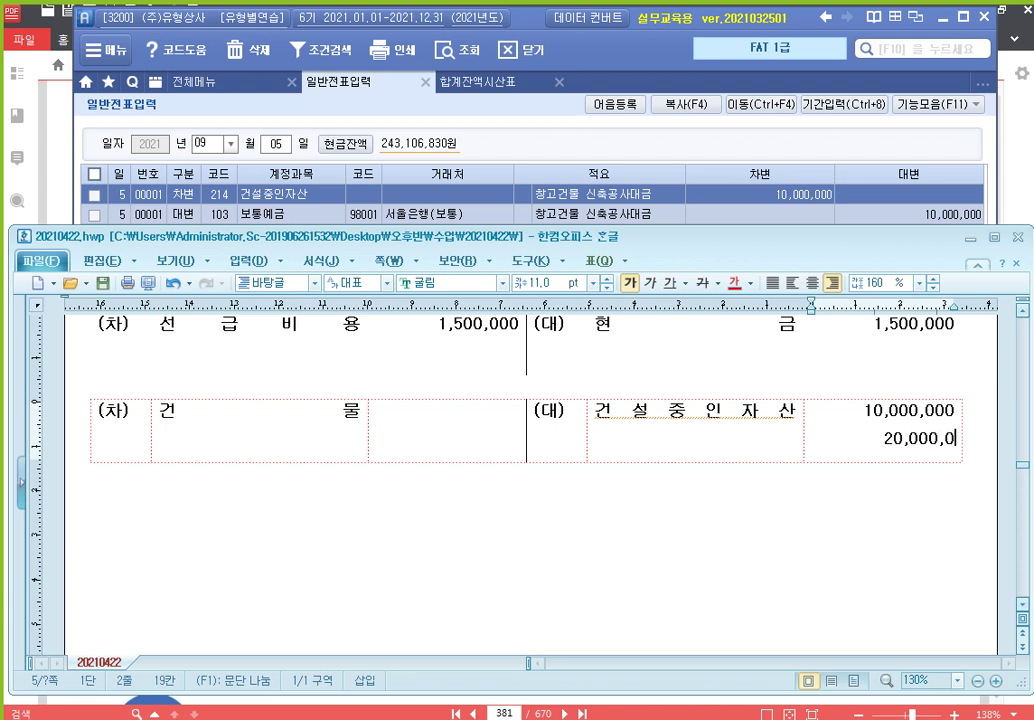
left_click(680, 435)
key("Return")
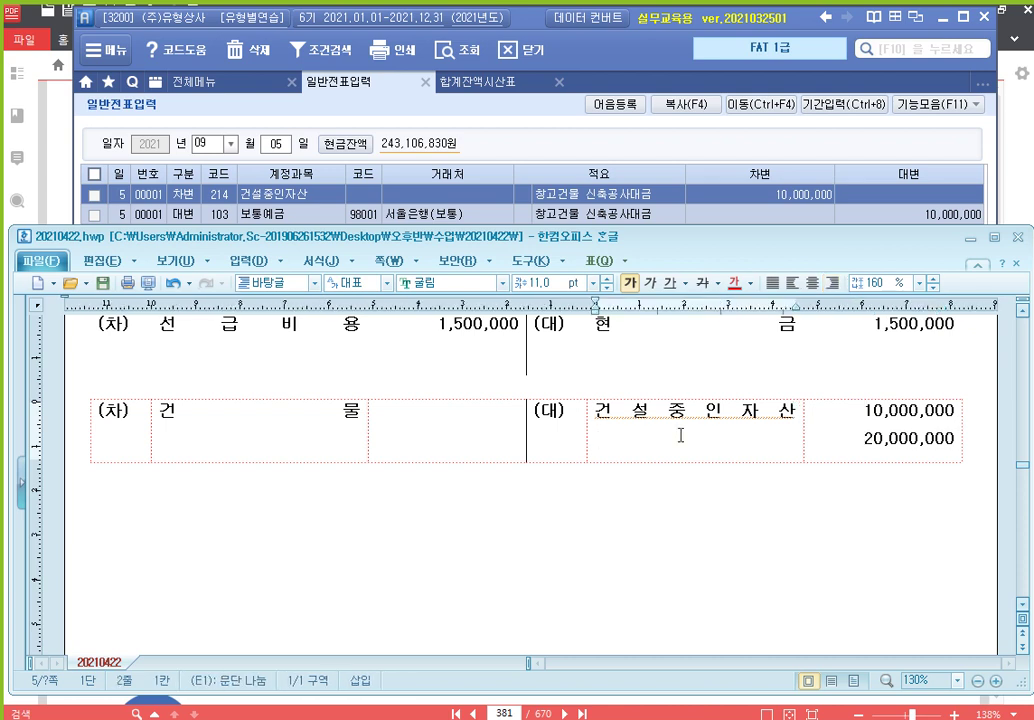
type("보통예")
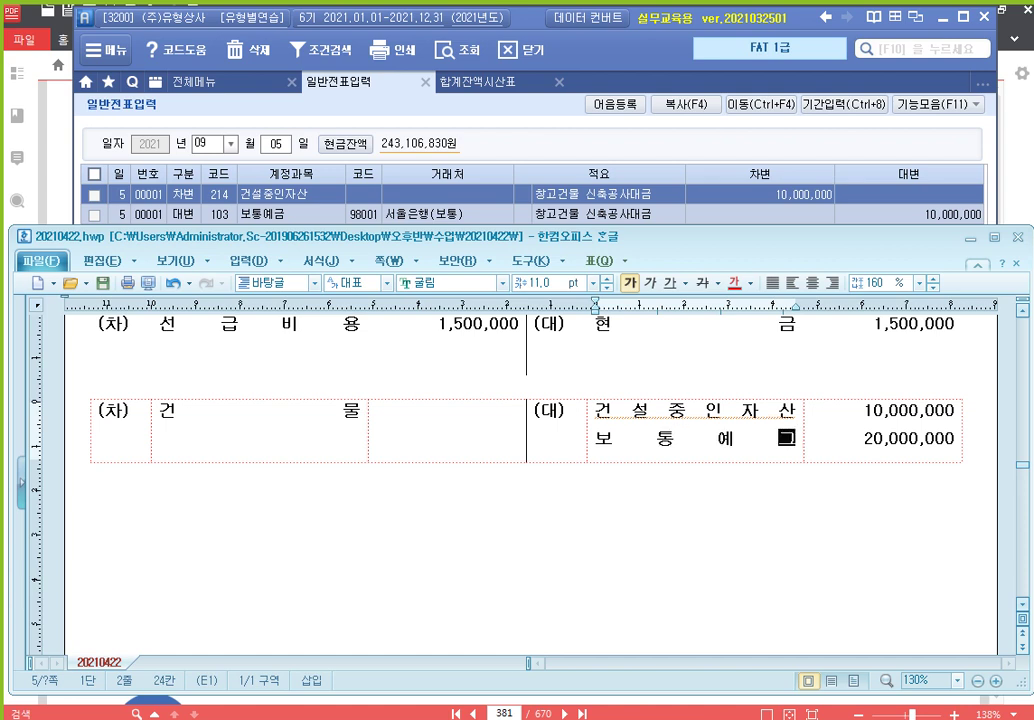
type("금")
key("Return")
type("(서울은해")
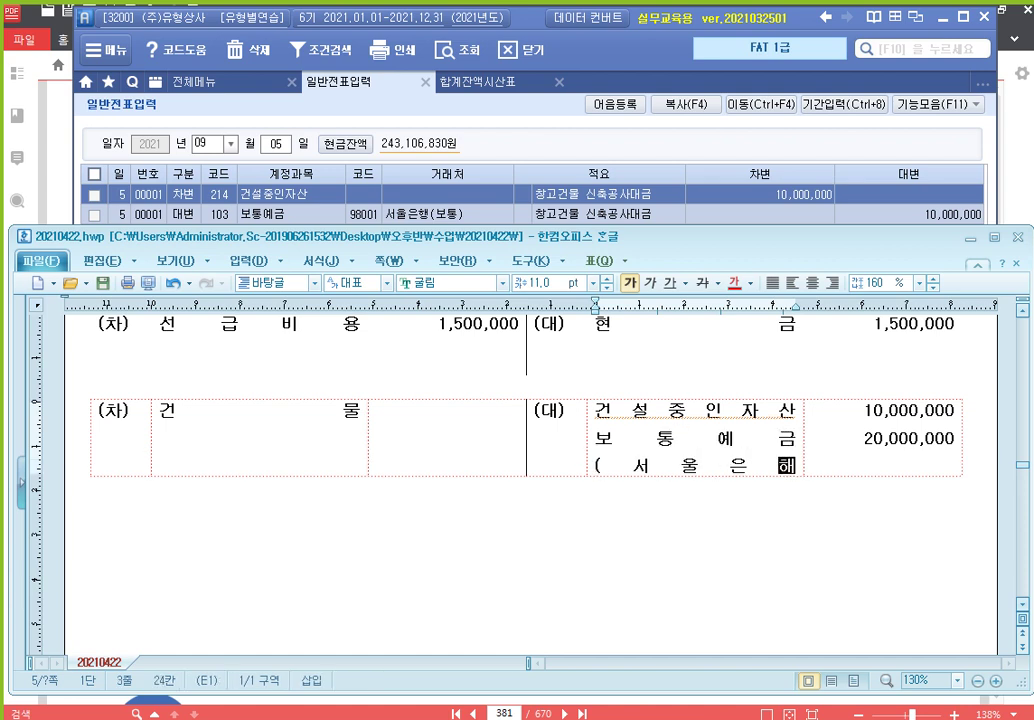
type("ㅇ)")
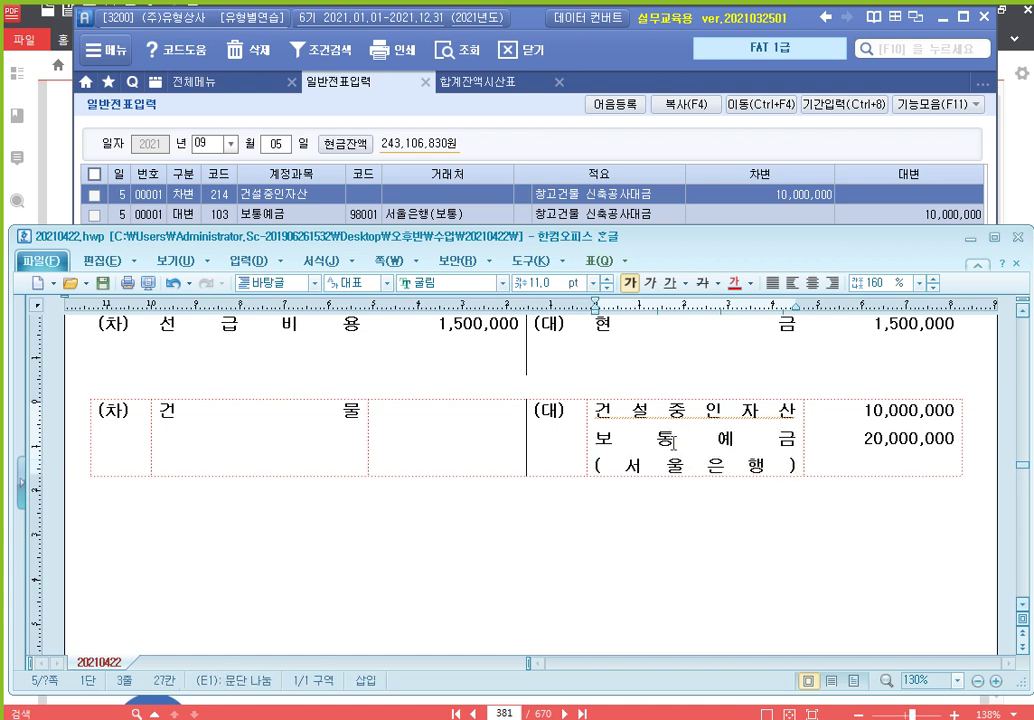
left_click(483, 443)
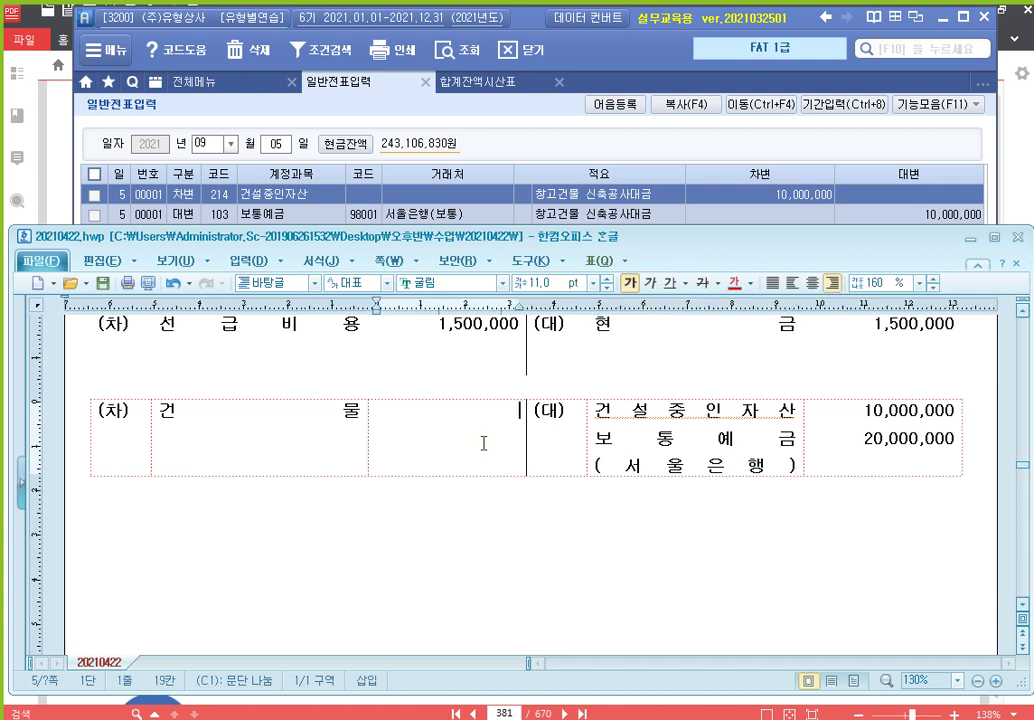
type("30,000,000")
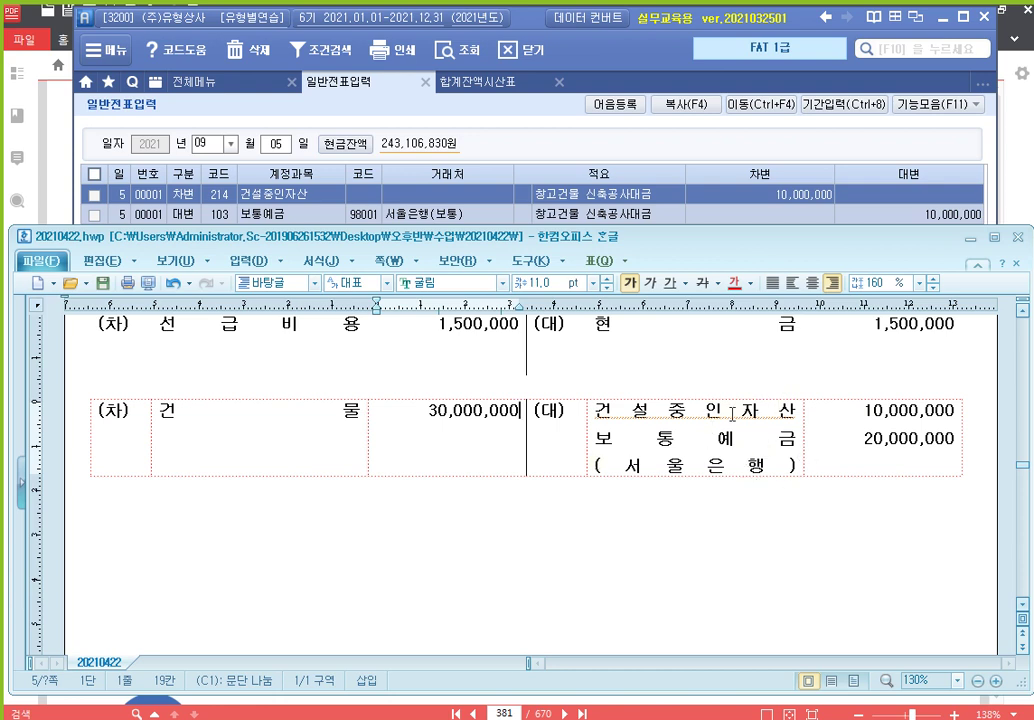
Step: Read question 32 for October 31 in the PDF, about the public bond bought at face value when registering the warehouse
left_click(1022, 170)
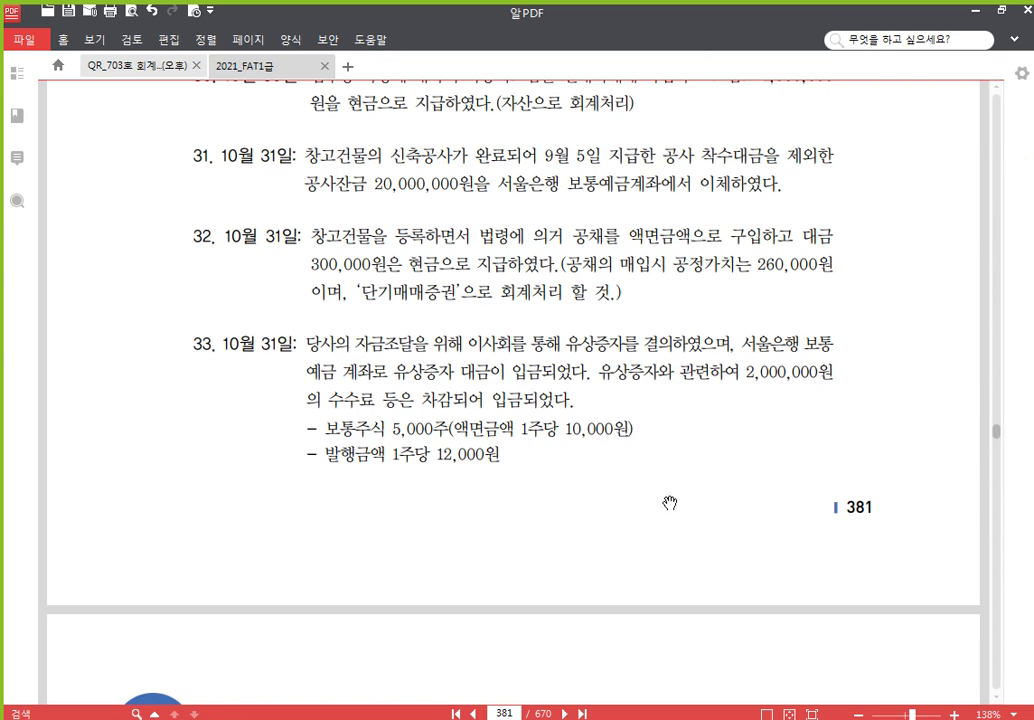
scroll(669, 503, "down", 1)
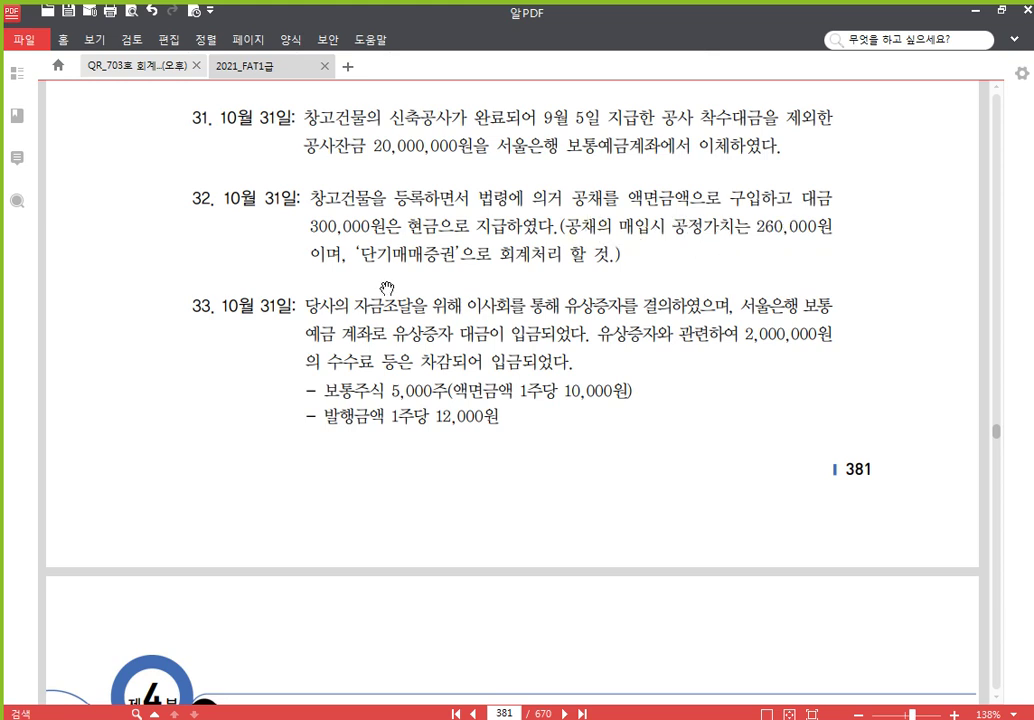
scroll(616, 321, "down", 1)
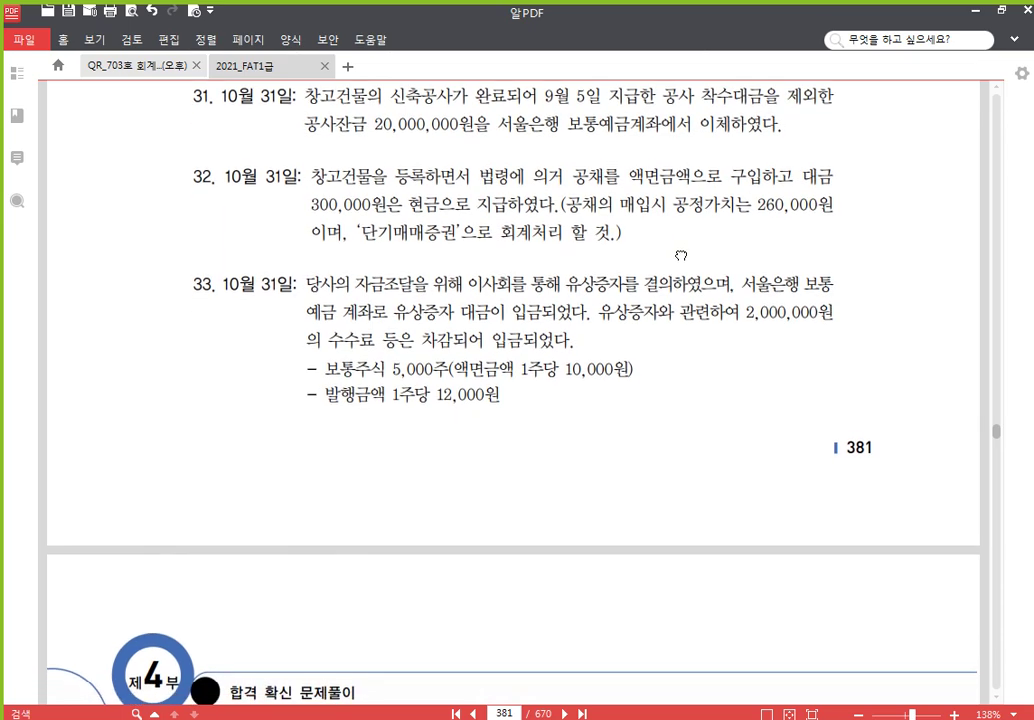
scroll(533, 427, "down", 3)
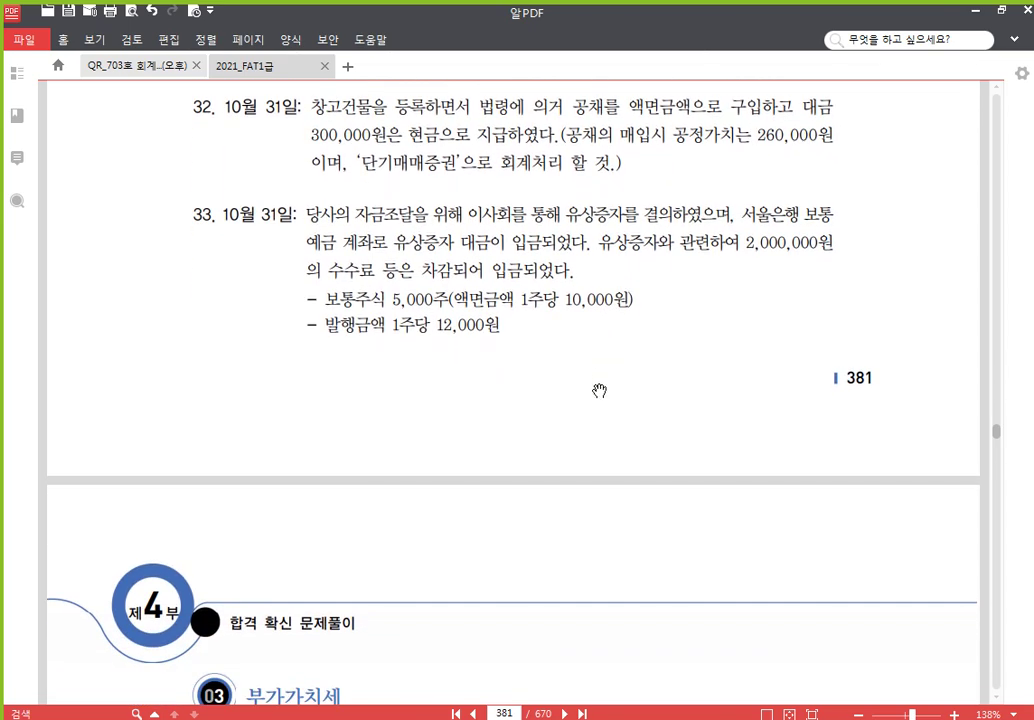
Step: Switch to the Hangul document and enter the line "* 불가피하게 매입하는 유가증권" at the start of the next blank page
key("alt+Tab")
scroll(272, 524, "down", 3)
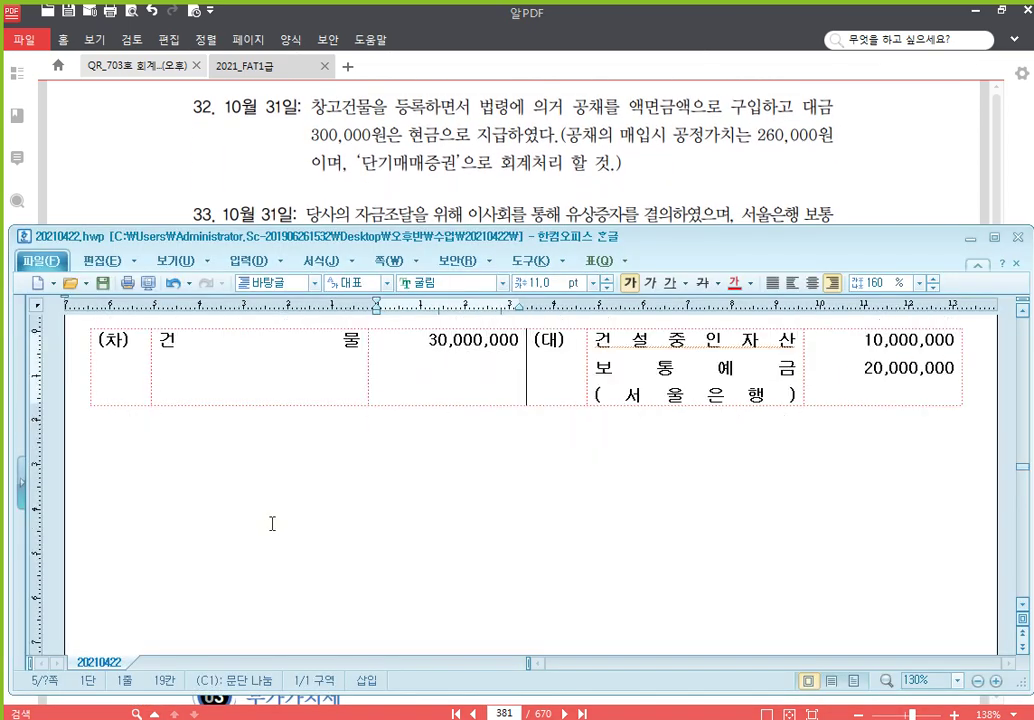
scroll(255, 465, "down", 5)
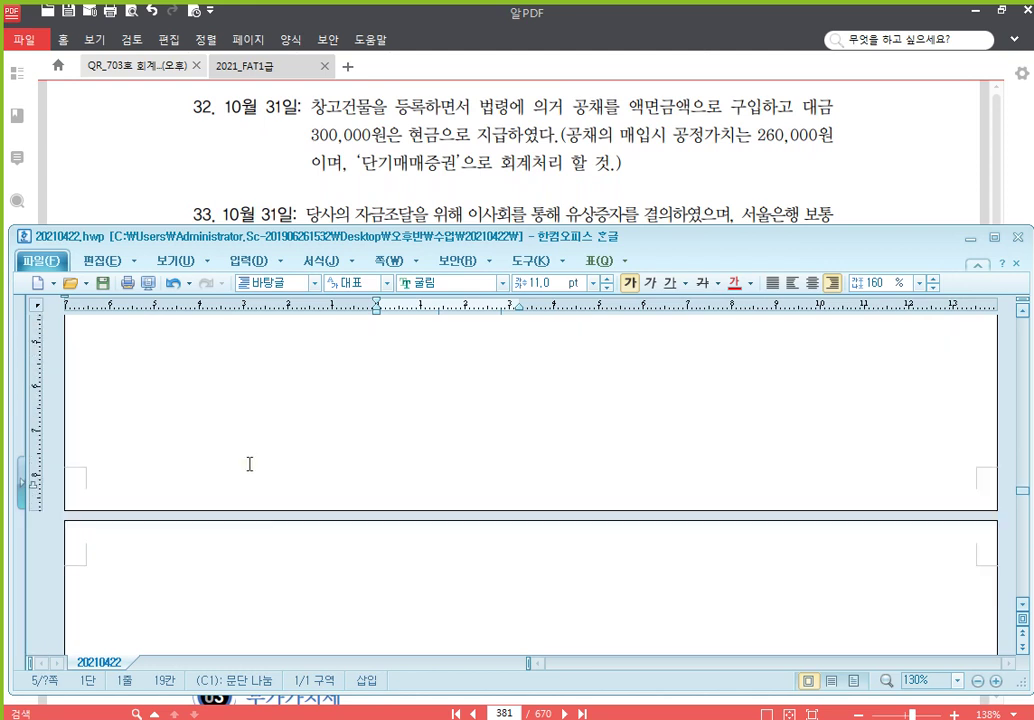
left_click(286, 455)
scroll(383, 471, "down", 2)
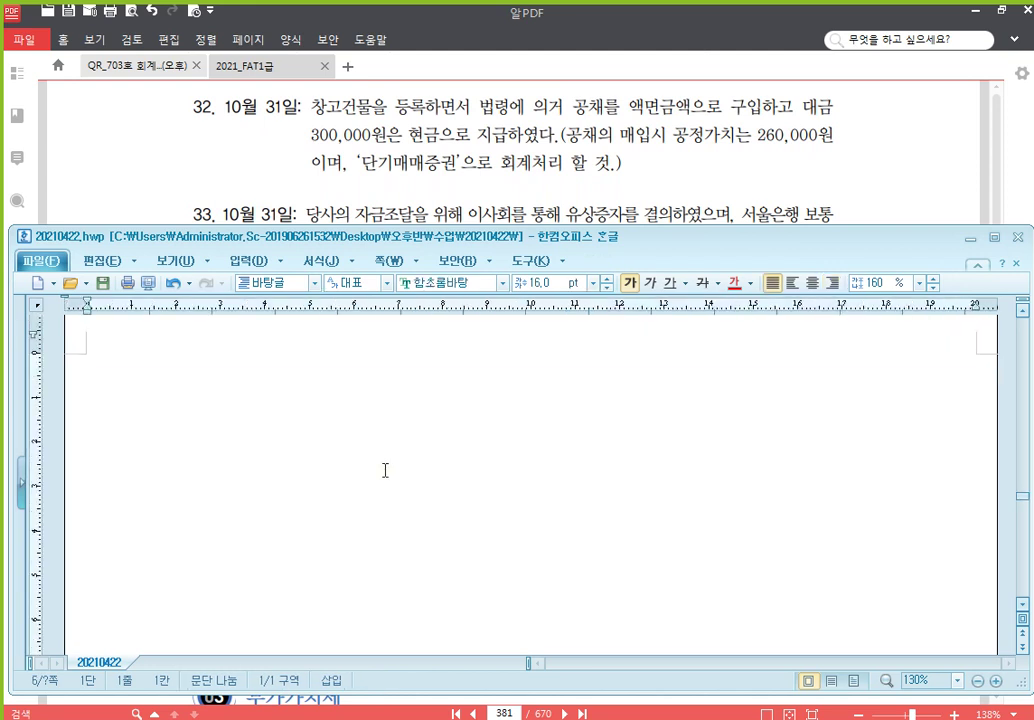
type("*  ")
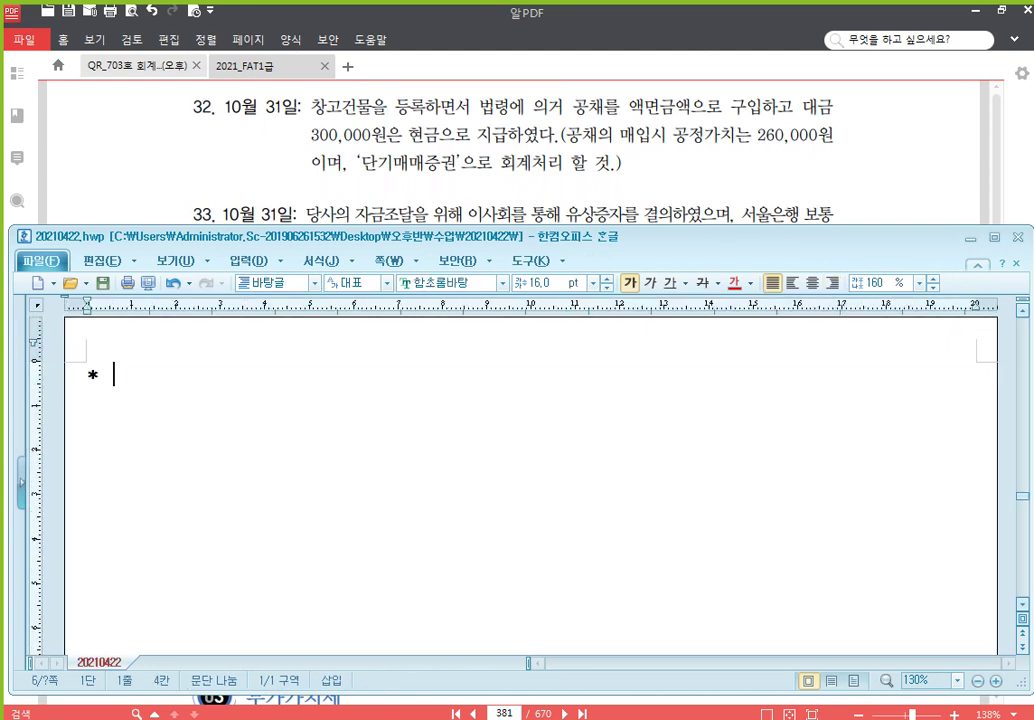
type("불가")
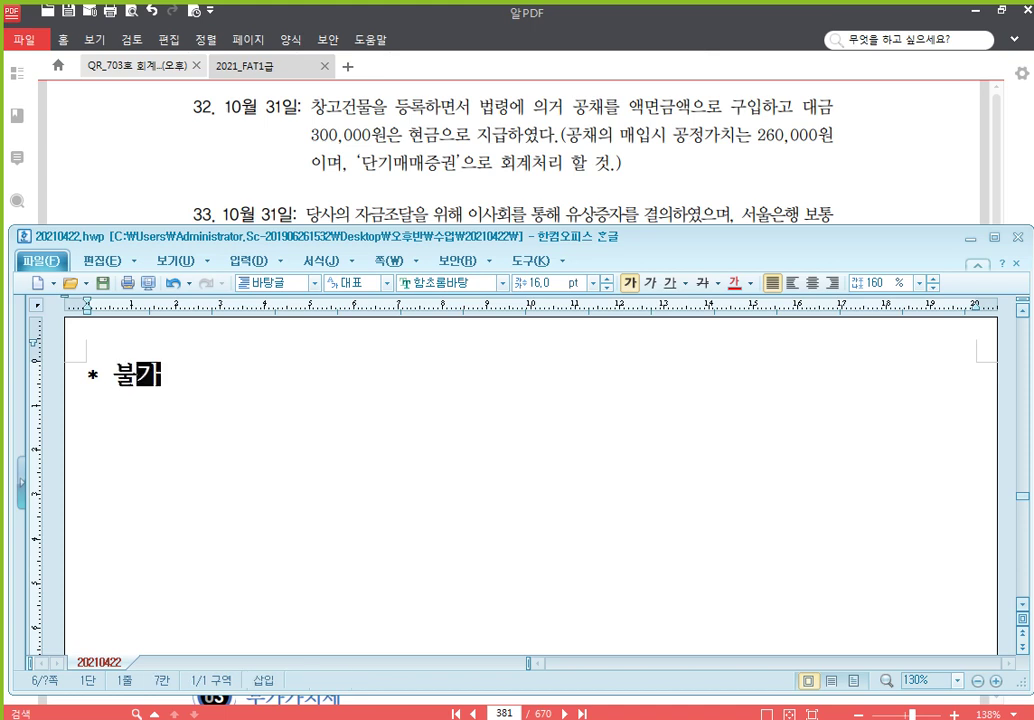
type("피하게 매")
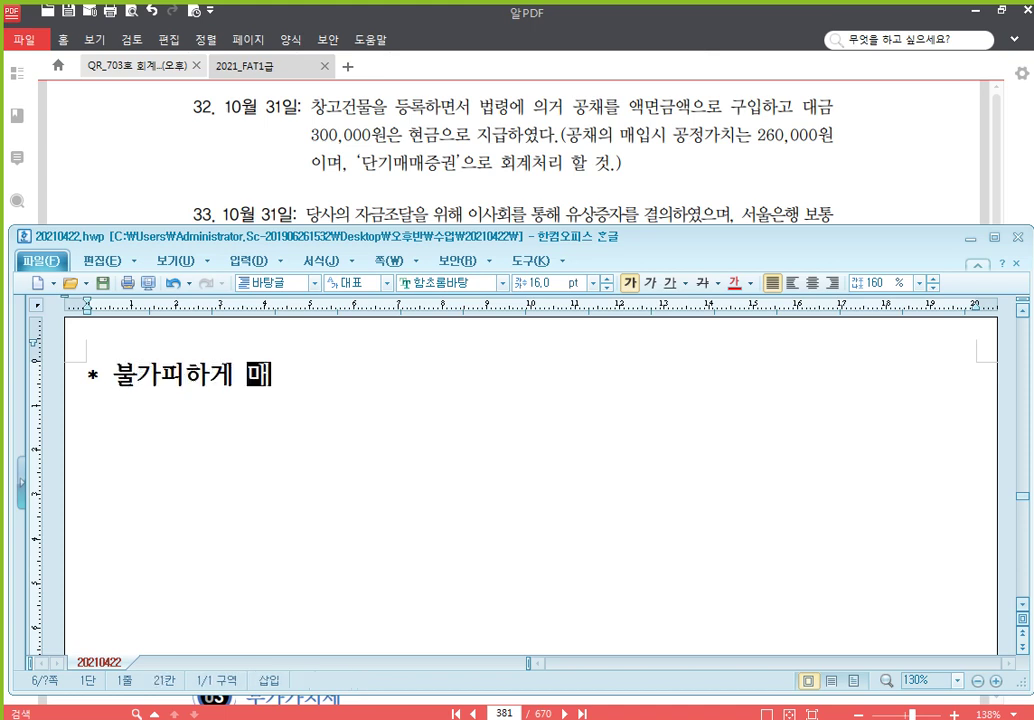
type("입하는 유가증권")
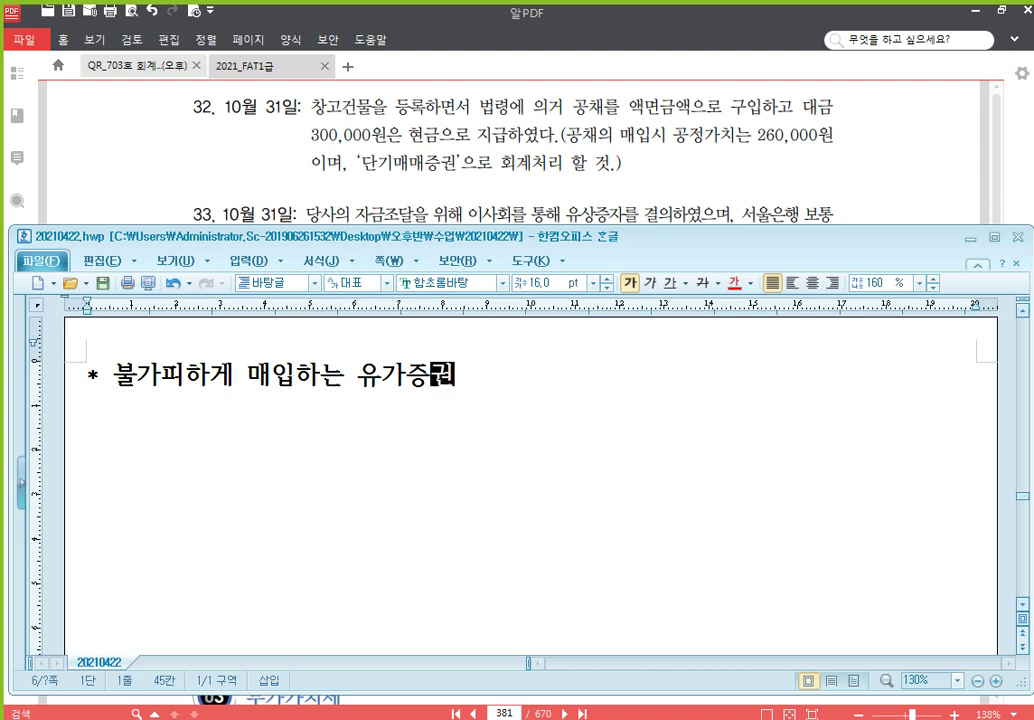
key("Return")
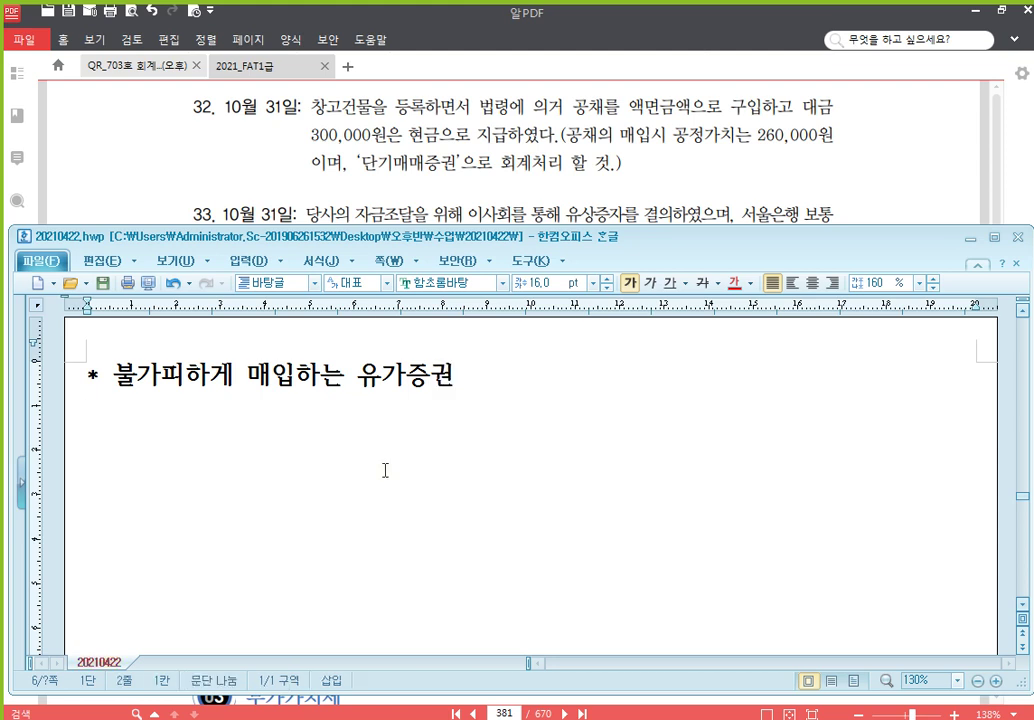
Step: Mark the 유가증권 line as a heading with a second asterisk and add "* 구입액 : 액면가" below it
type("구")
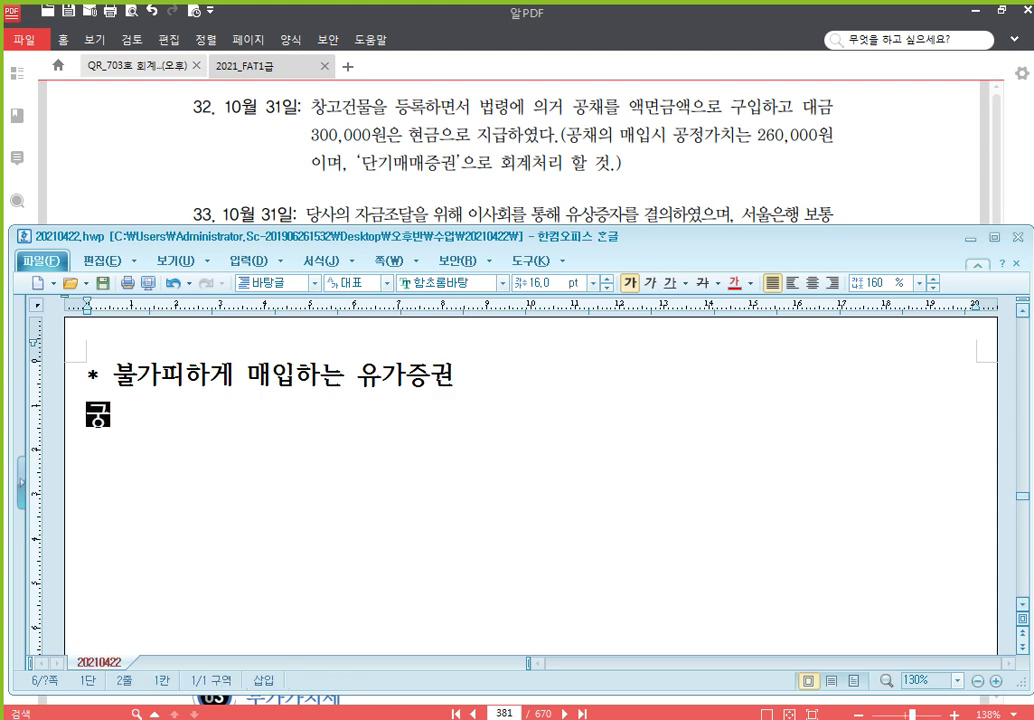
key("BackSpace")
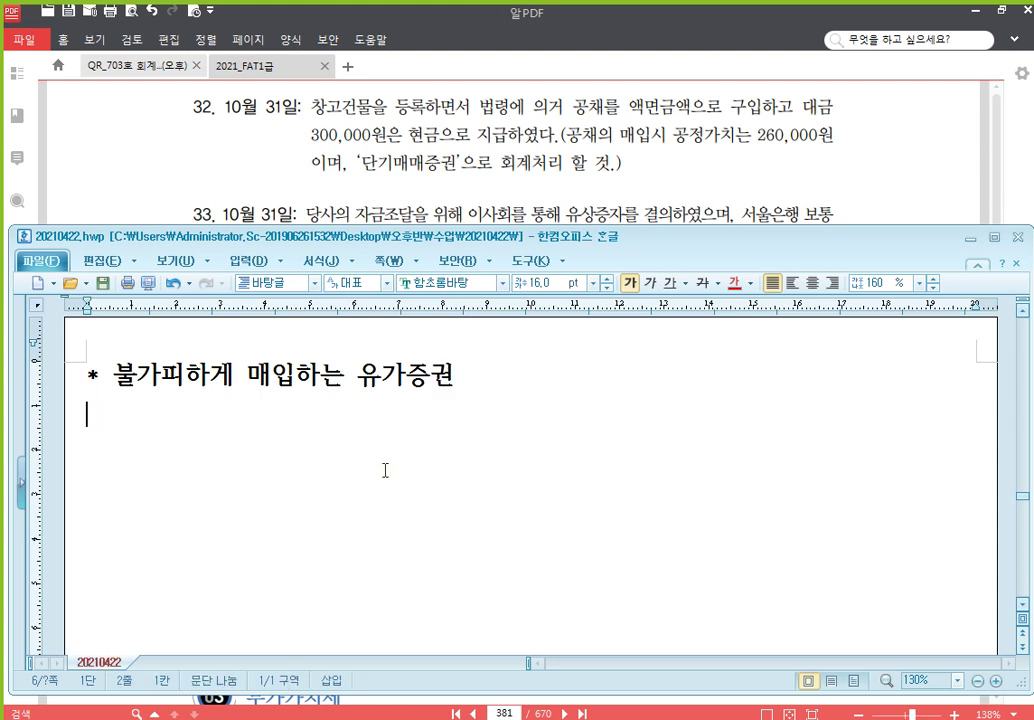
key("Up")
type("*")
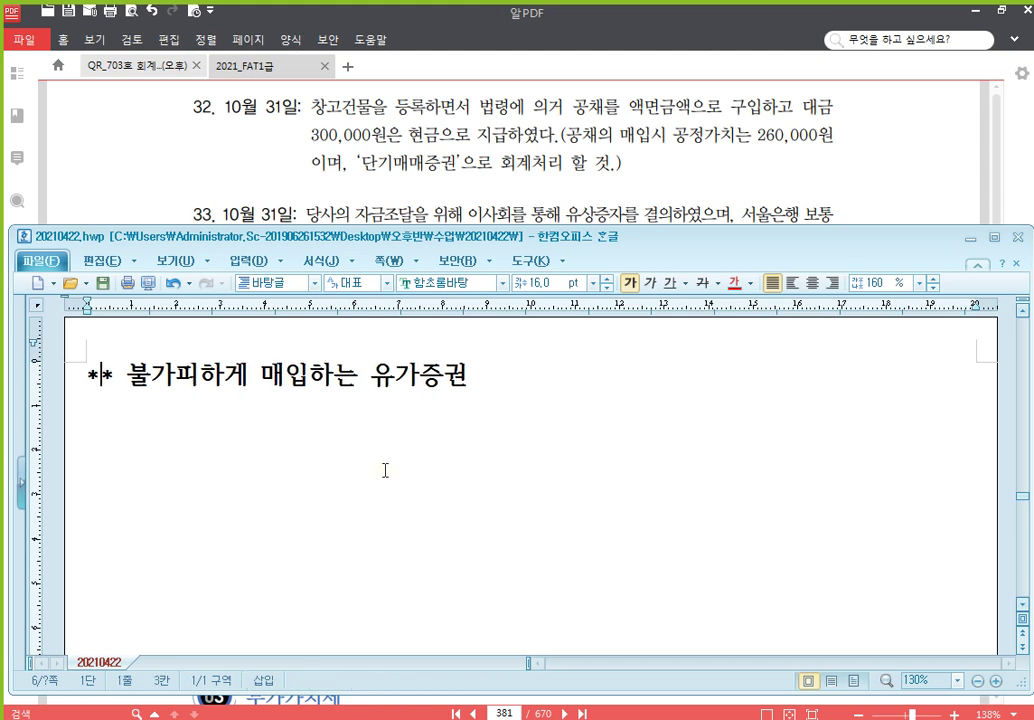
key("Down")
type("* 구입액")
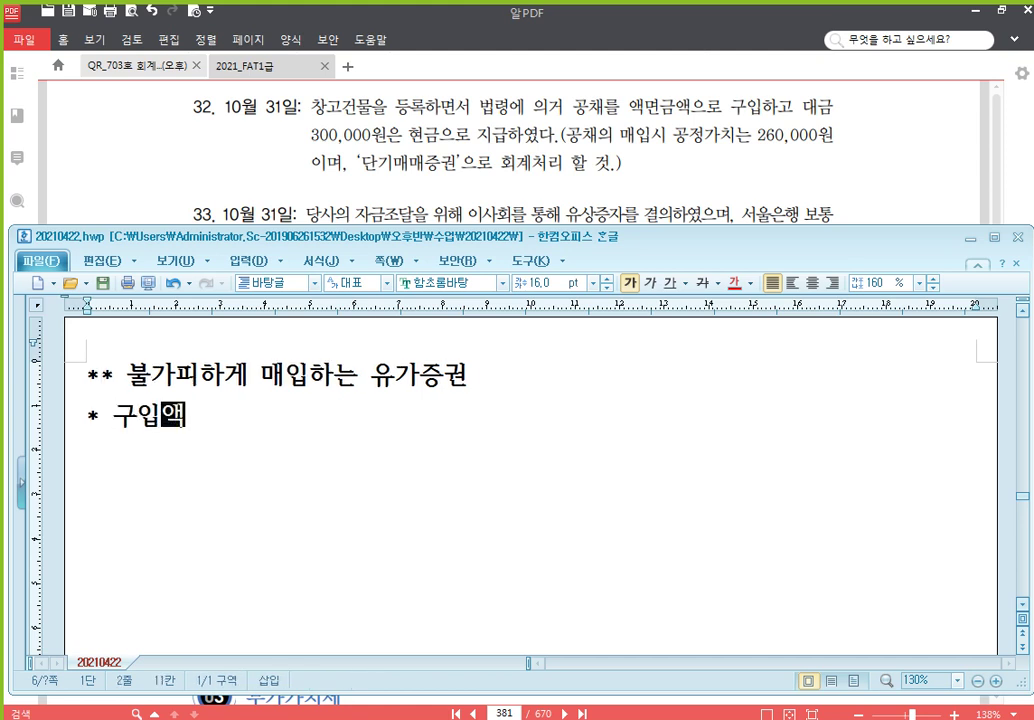
type(" : 애면가")
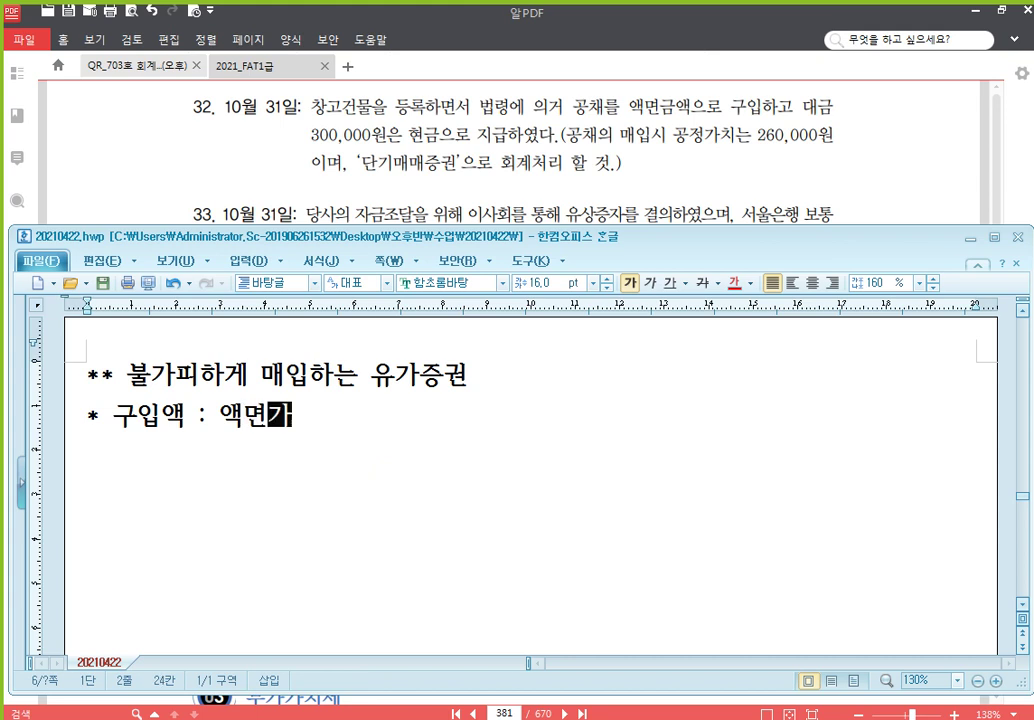
key("Return")
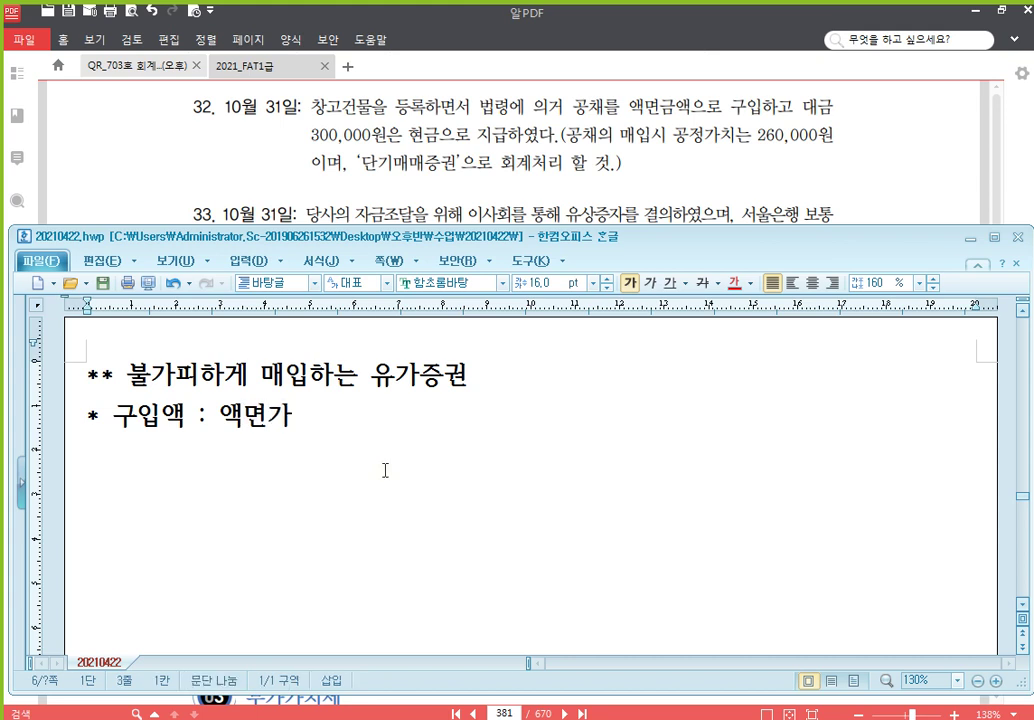
Step: Add the note line "* 유가증권 취득가액 : 공정가액" under the 구입액 line
type("* ")
type("유가증권 취득")
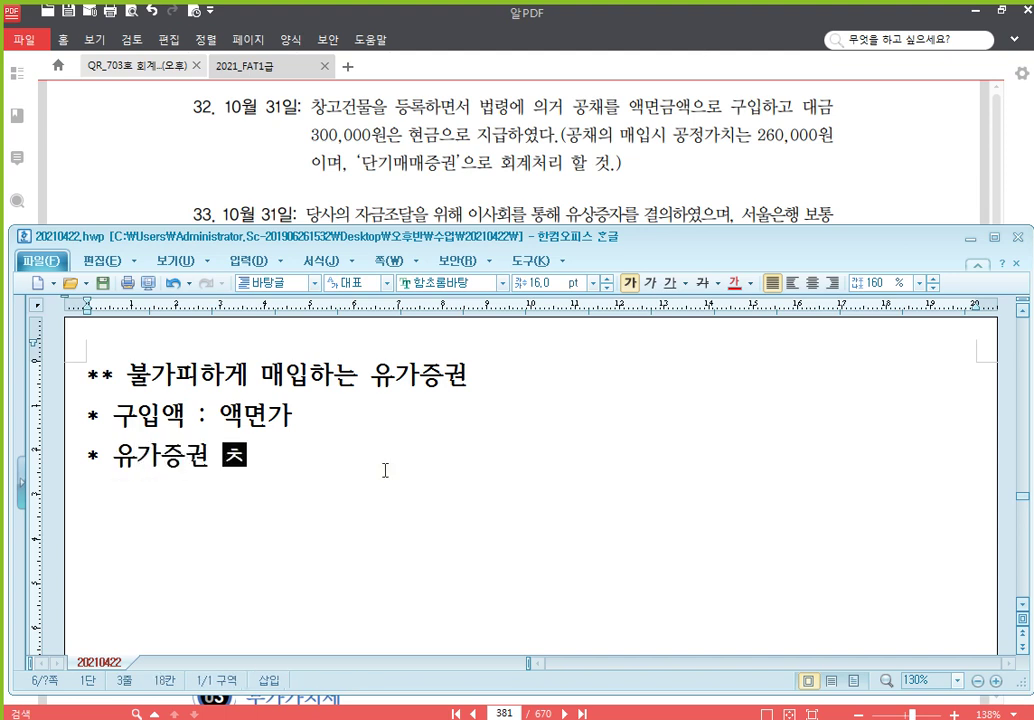
type("가액 :")
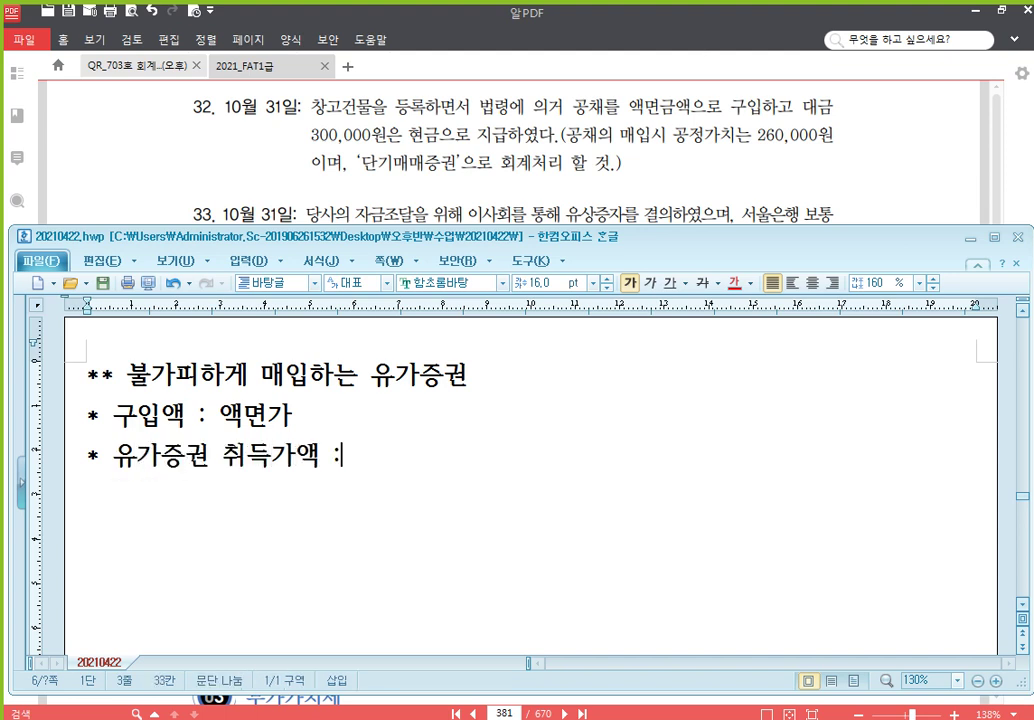
type(" 공ㅈ정가액")
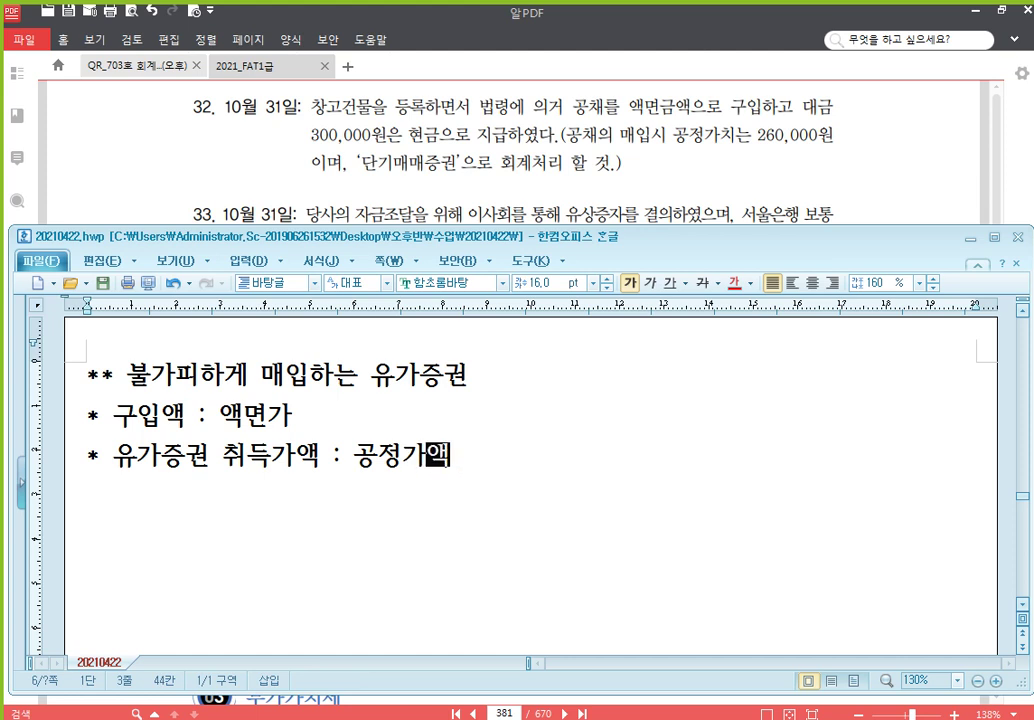
key("Return")
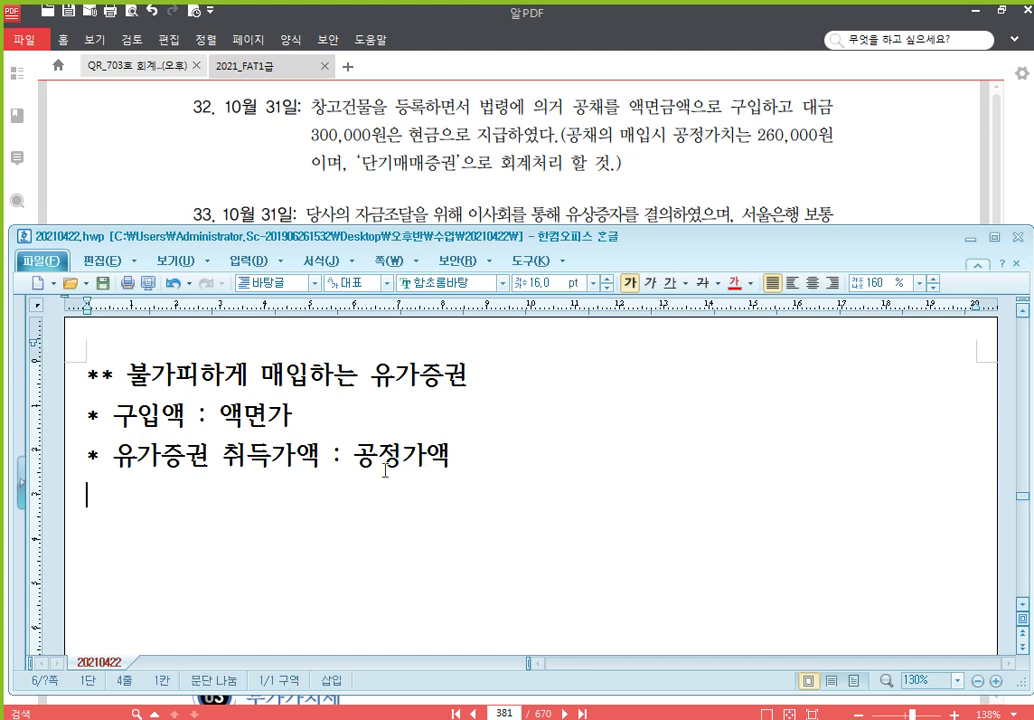
Step: Begin a third note line reading "* 액면가액과 공정가액의 차액 :" below the 취득가액 line
type("*")
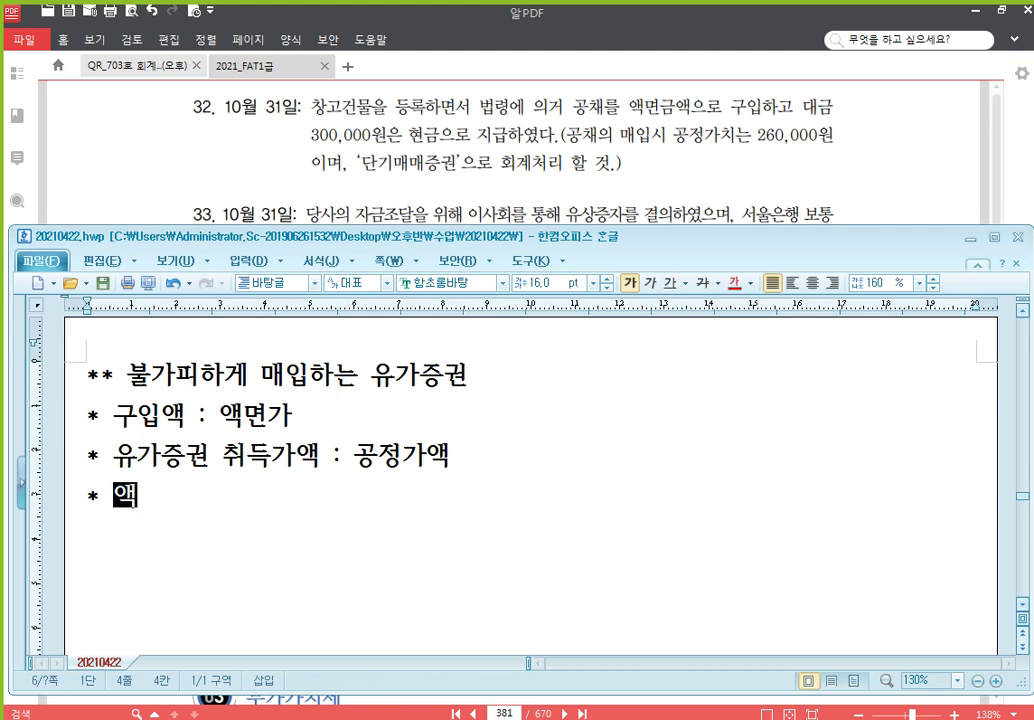
type("가애ㄱ")
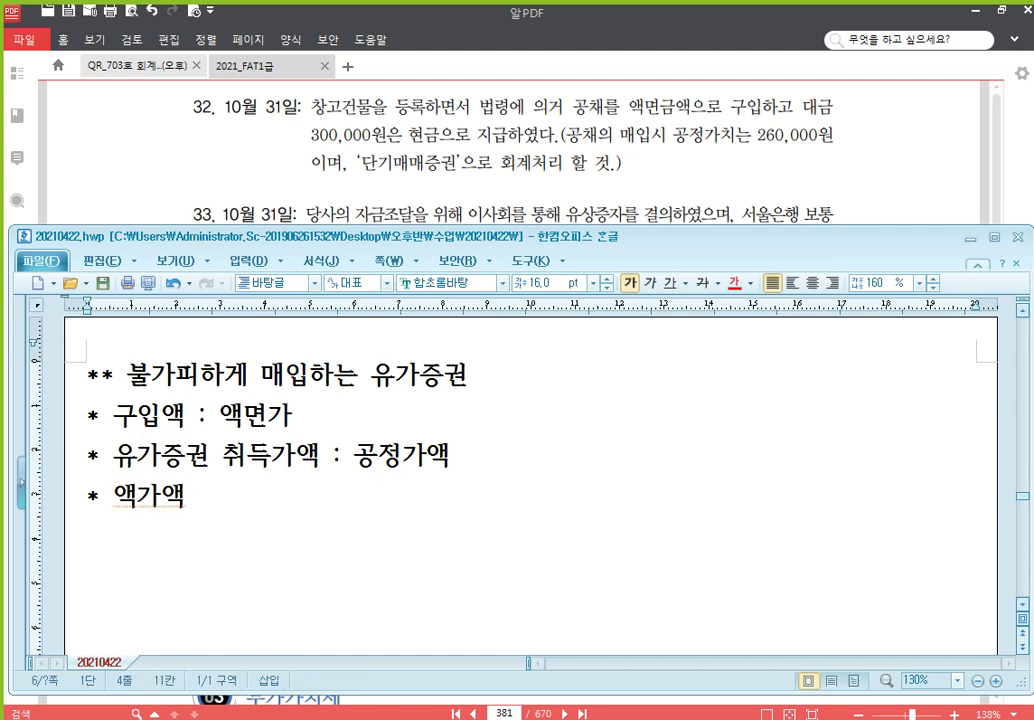
key("BackSpace")
key("BackSpace")
key("BackSpace")
key("BackSpace")
type("ㅁㅕㄴ가애")
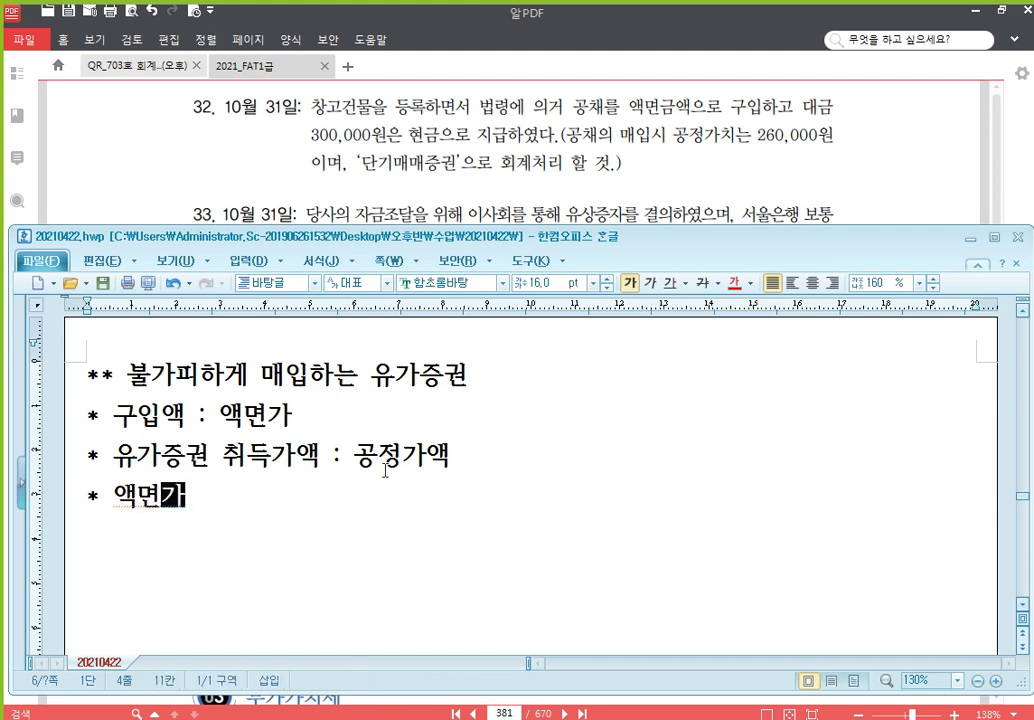
type("ㄱ과 공정")
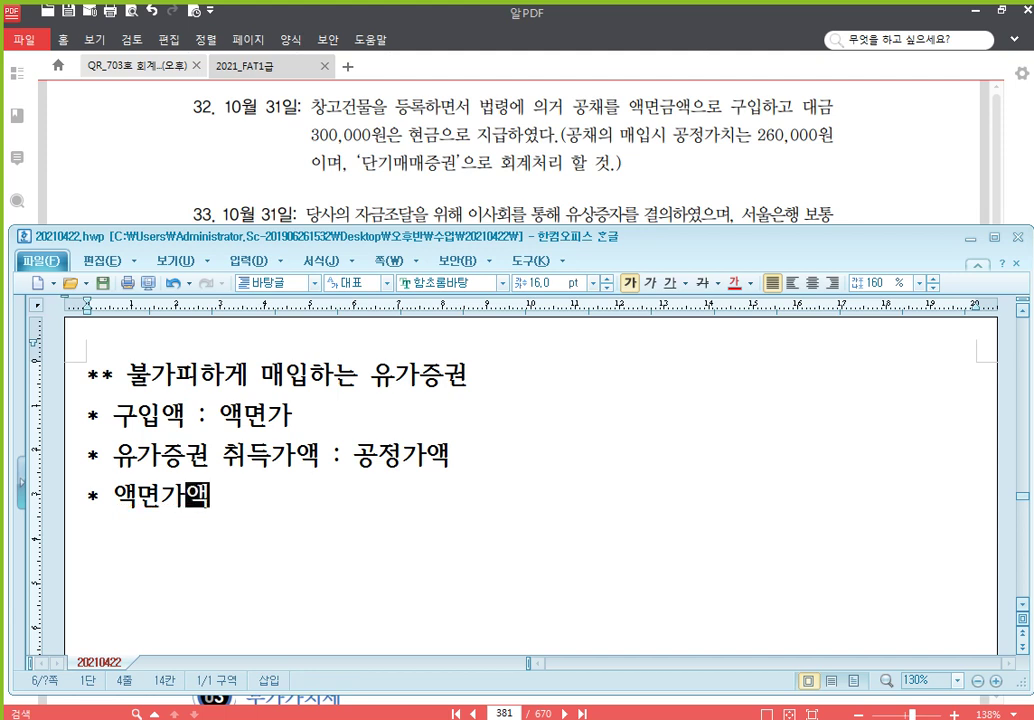
type("가액의")
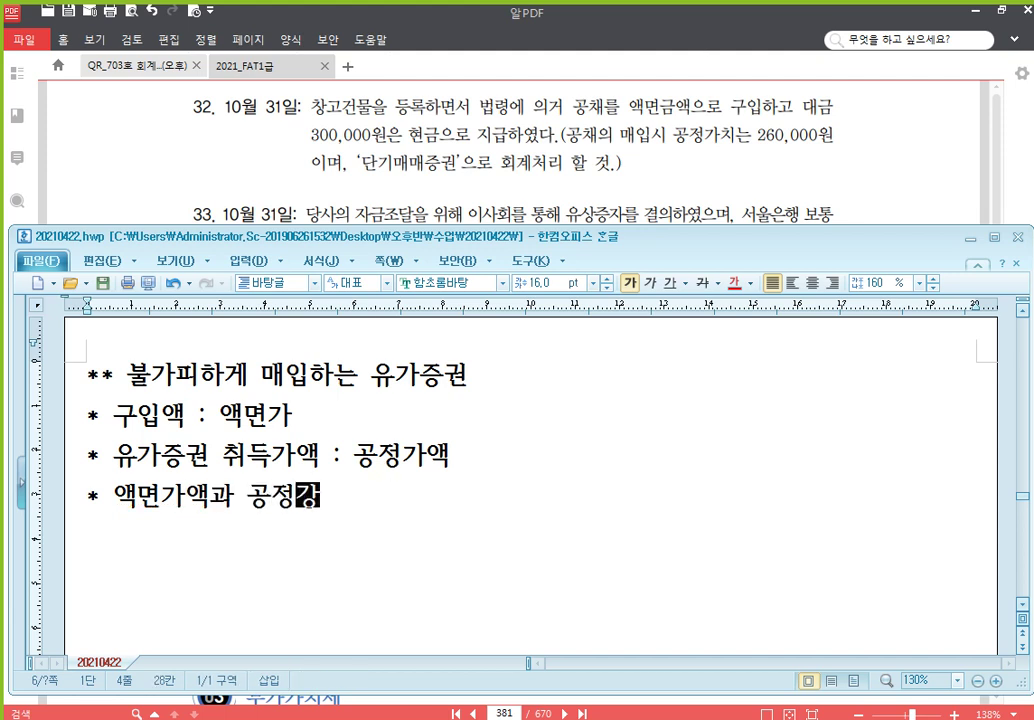
type(" 차")
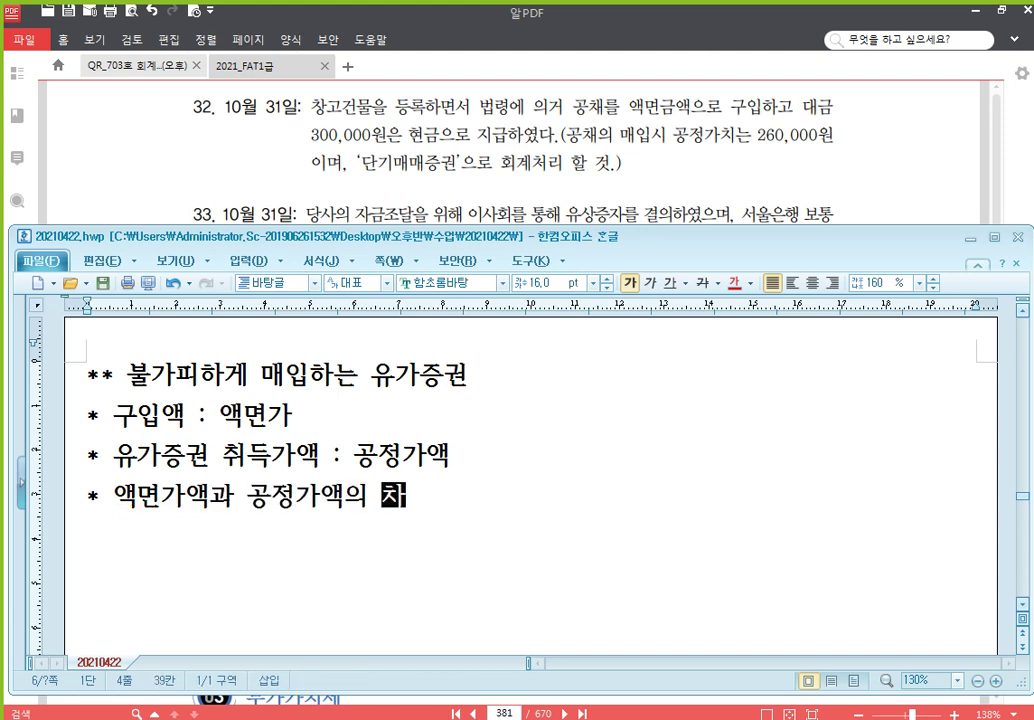
type("액 : ")
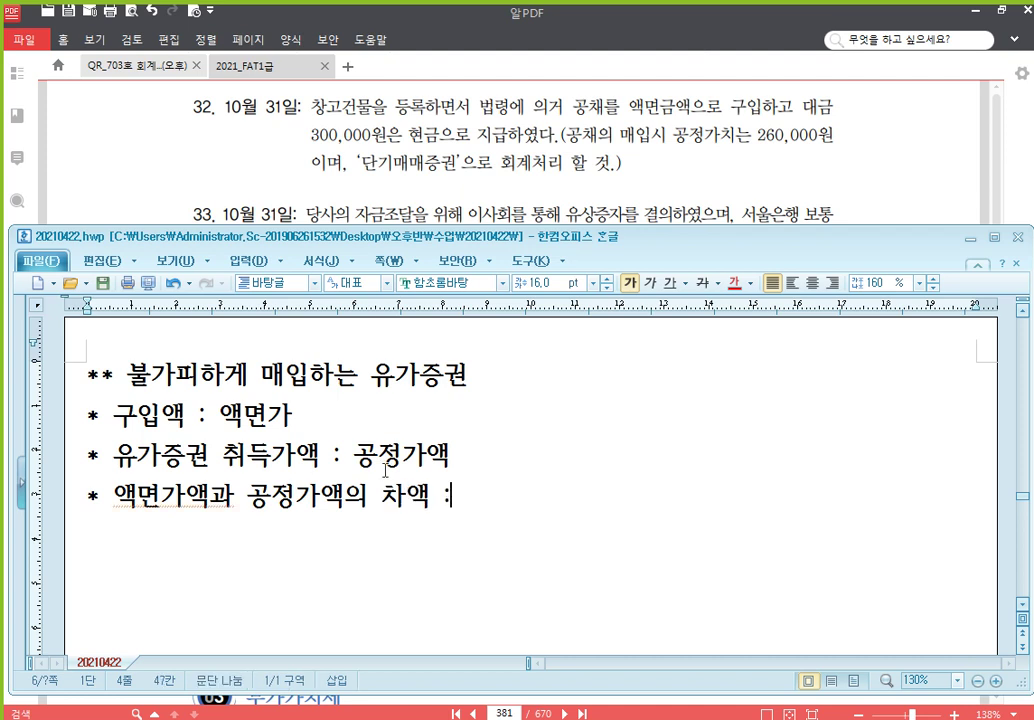
Step: Complete the 차액 note with "유형자산 취득원가 포함 (손실액)" and start a new line below it
type("유")
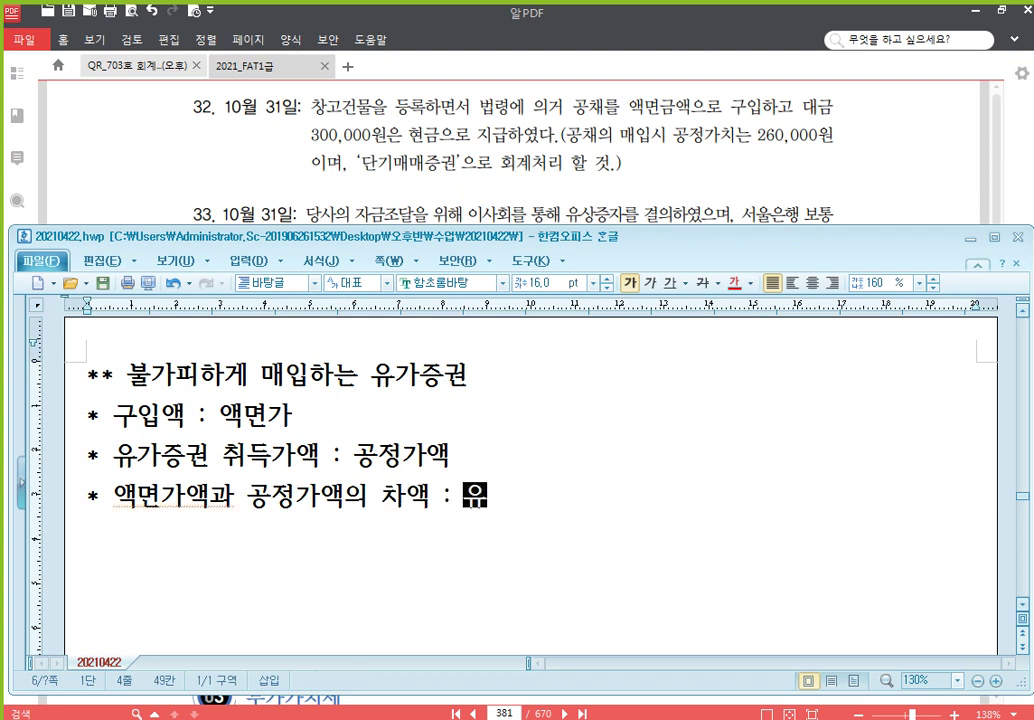
type("형자산 취득원가 포함")
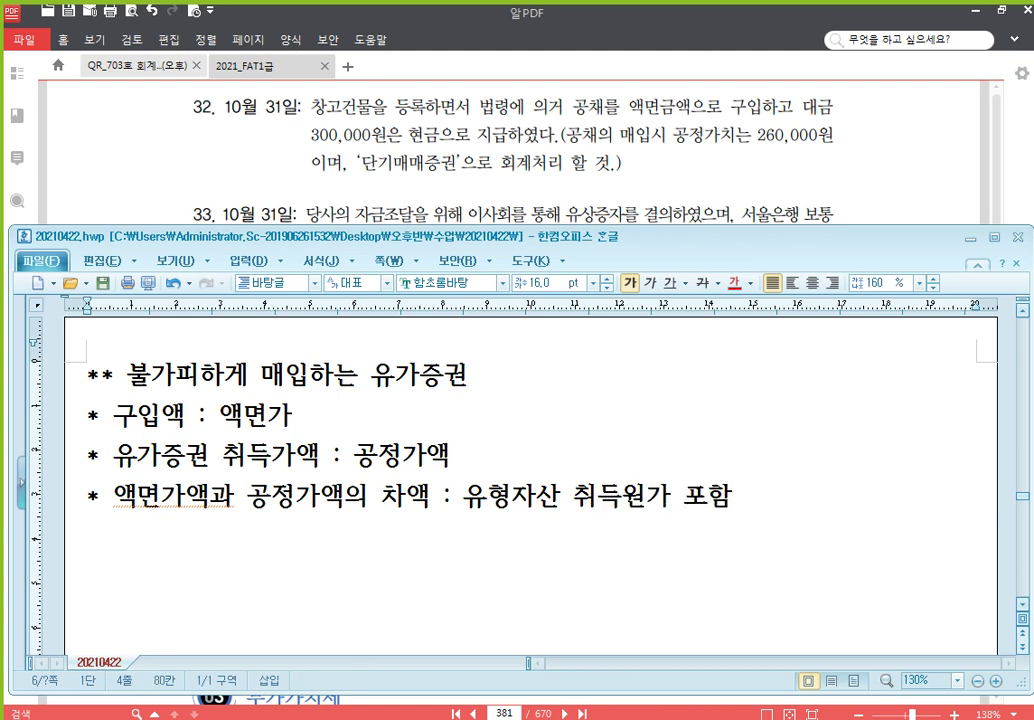
key("shift+Left")
type("(손실액)")
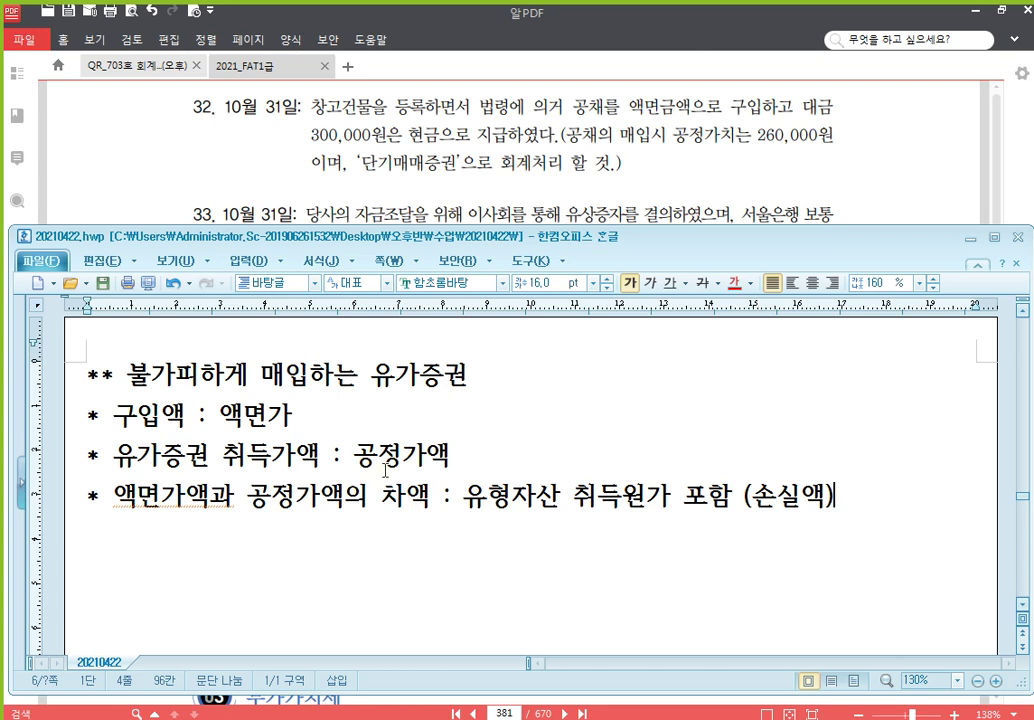
key("Return")
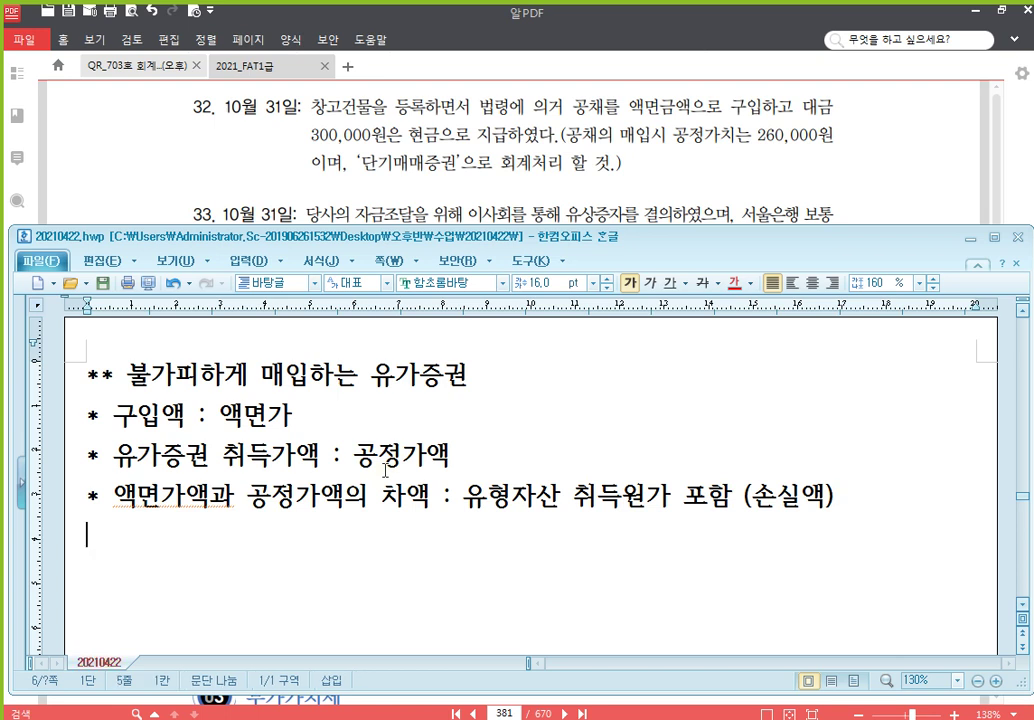
Step: Insert a blank (차)/(대) entry table below the notes and enter 현금 300,000 on the credit side
key("ctrl+v")
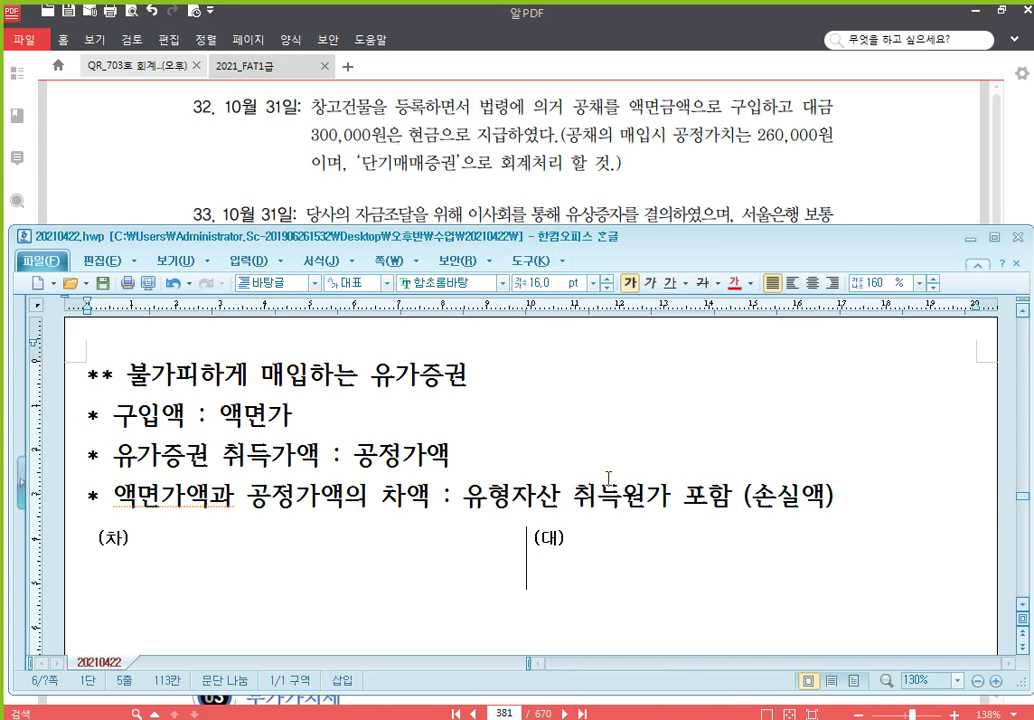
left_click(624, 570)
type("현금")
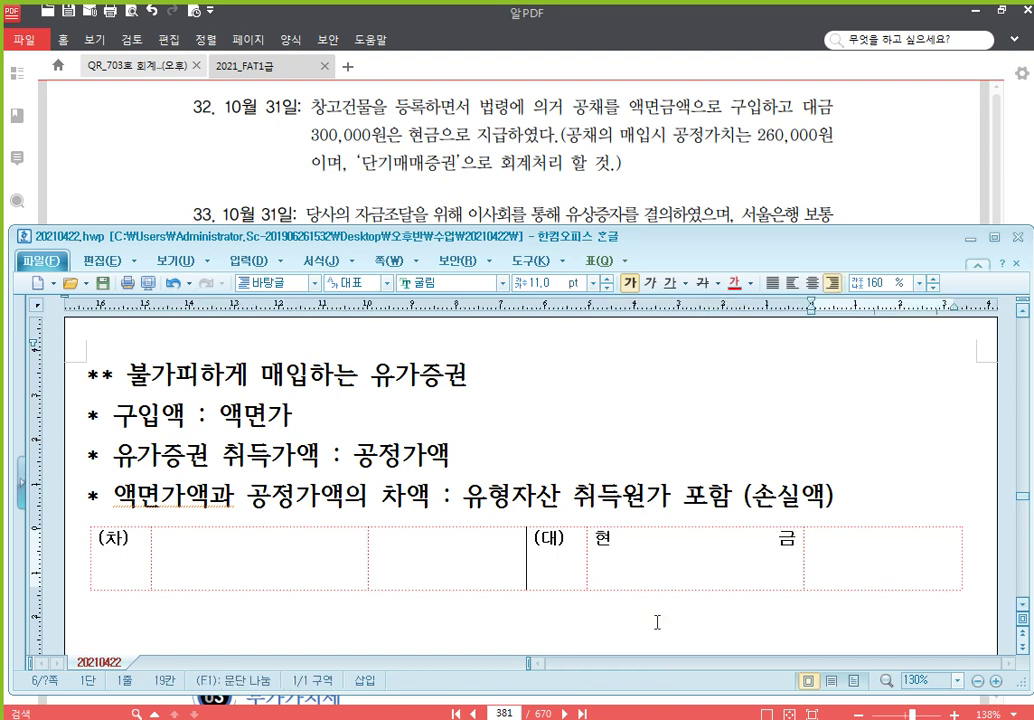
key("Tab")
type("300,000")
Step: Enter 단기매매증권 260,000 as the first debit line of the purchase entry
left_click(300, 555)
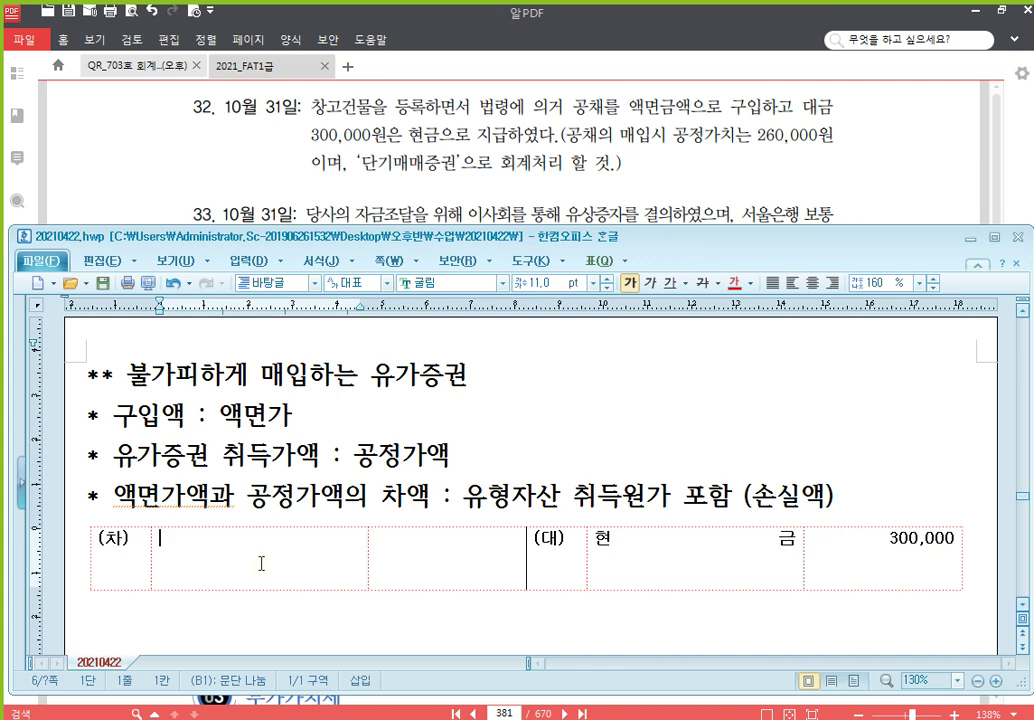
type("단기")
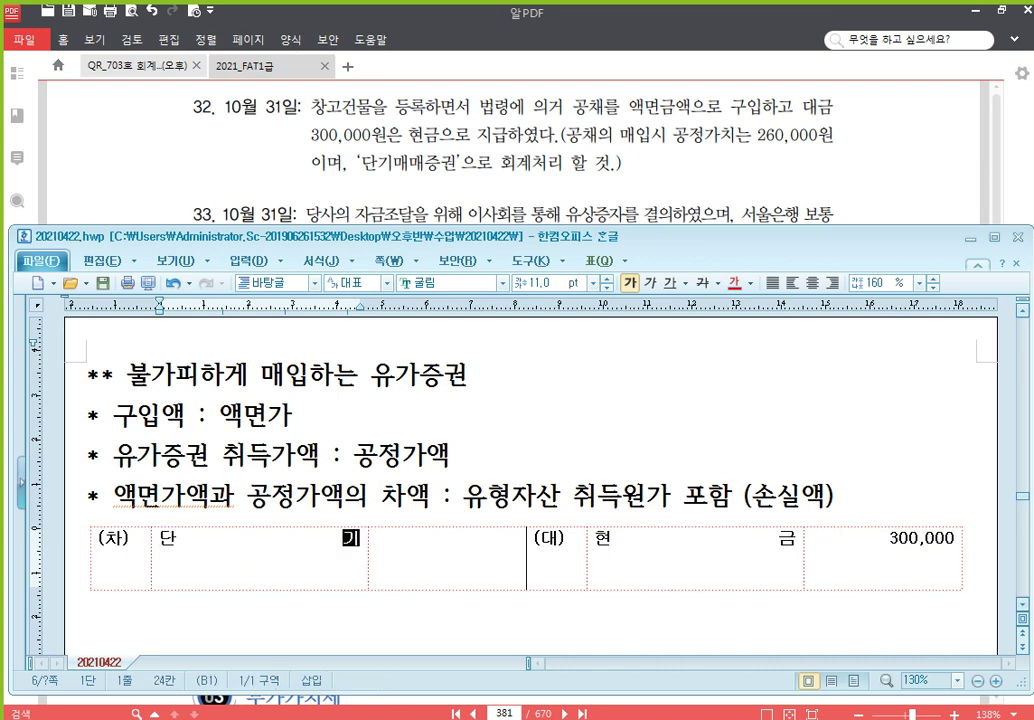
type("매맺증권")
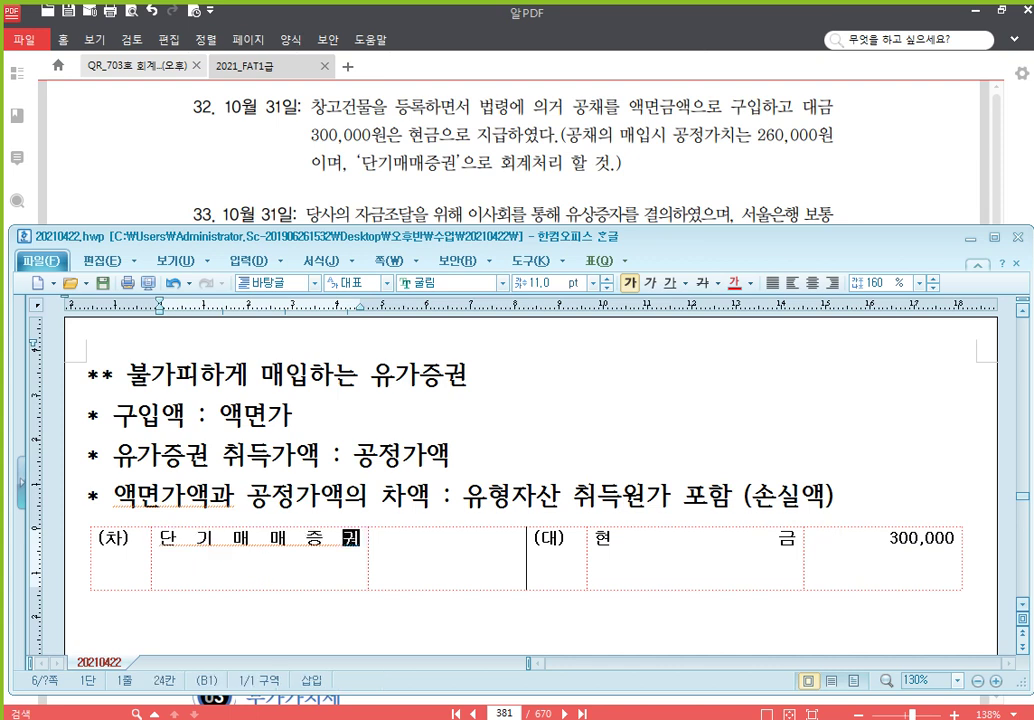
key("Tab")
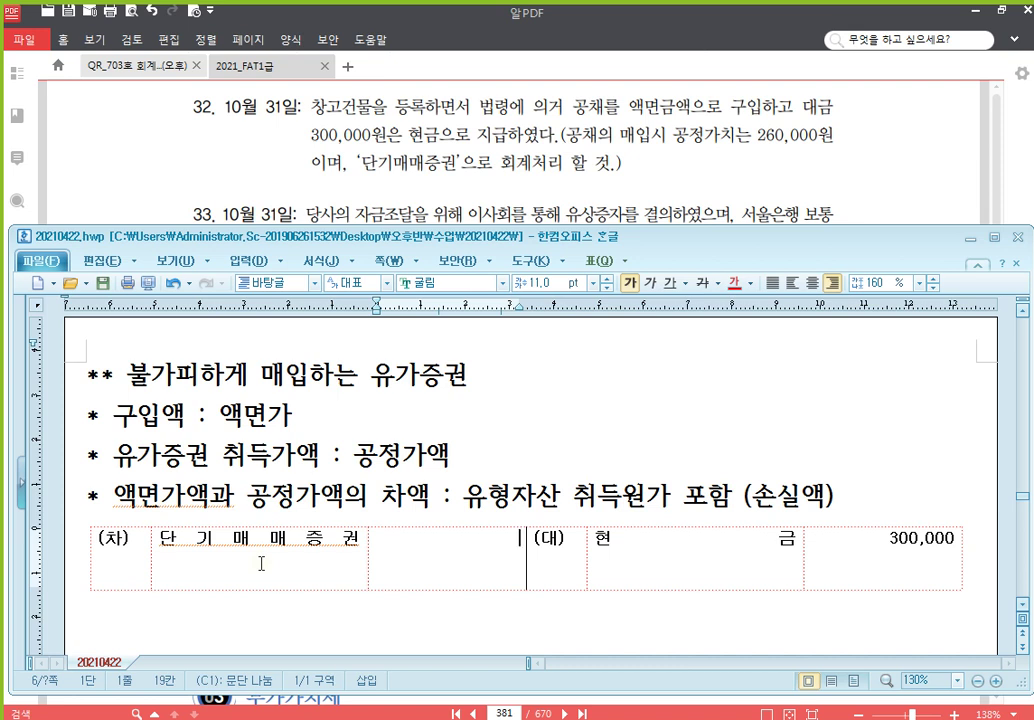
type("260,000")
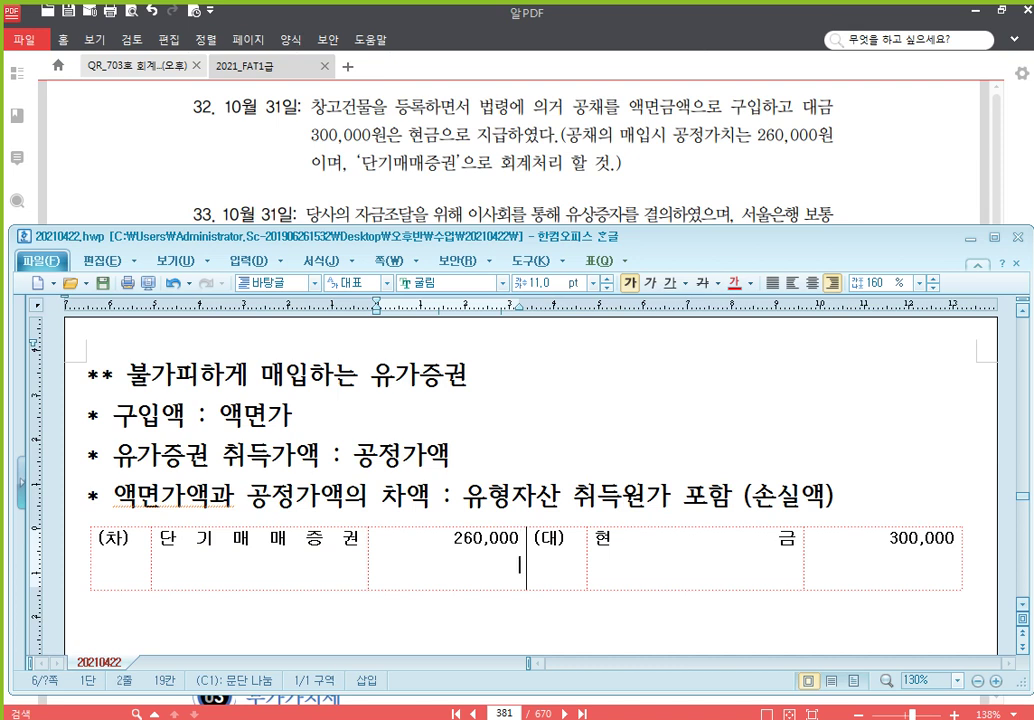
Step: Add 건물 40,000 as the second debit line of the purchase entry
type("0,000")
key("Up")
left_click(261, 564)
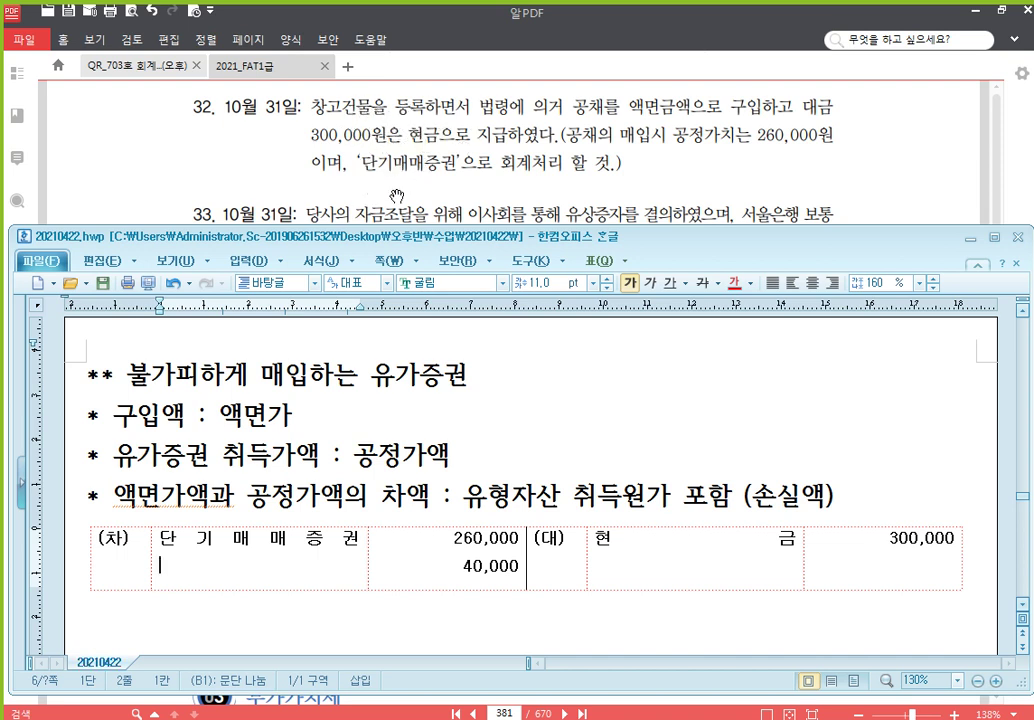
type("건물")
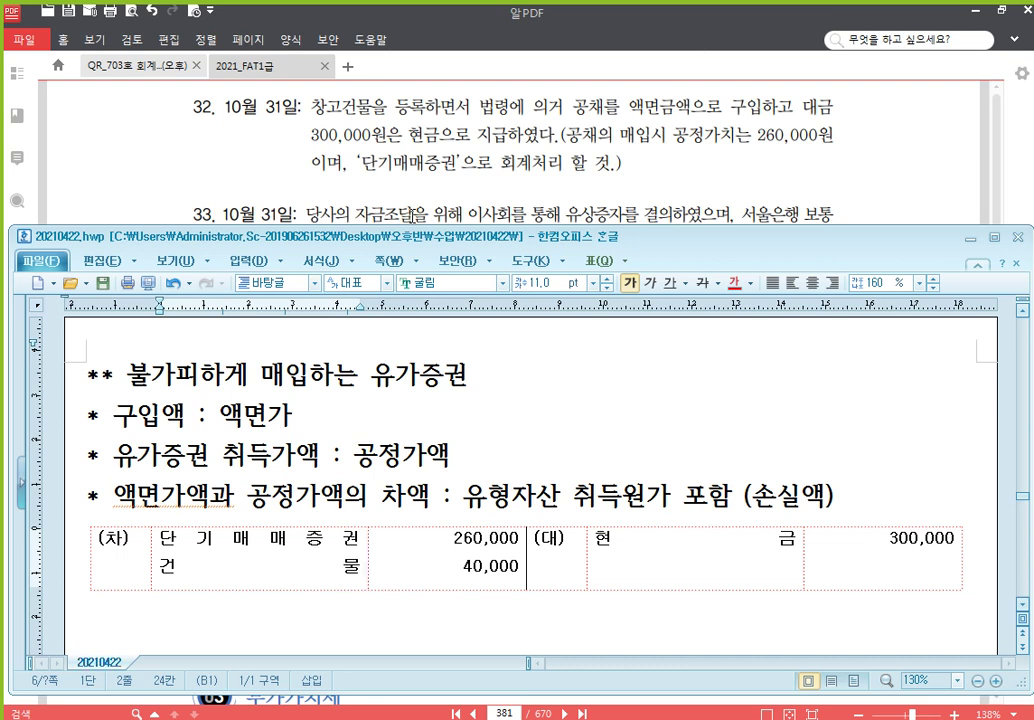
Step: Add the heading "if) 위 단기매매증권 처분" below the purchase entry
key("Down")
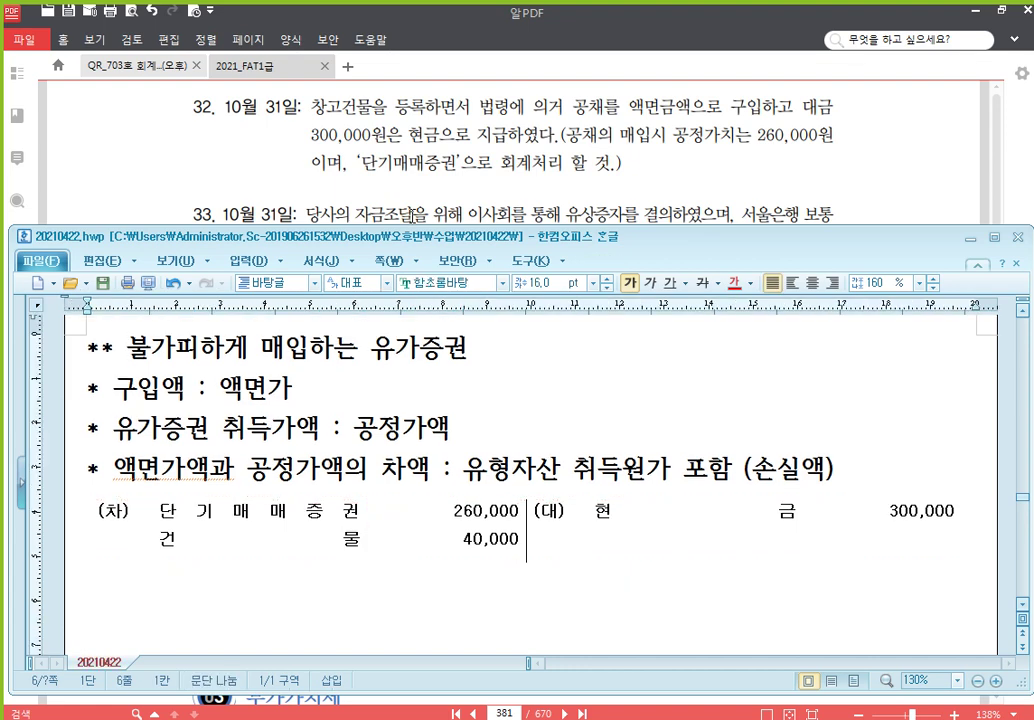
type("e")
key("BackSpace")
type("ic")
key("BackSpace")
type("f) 위 단기매매증권")
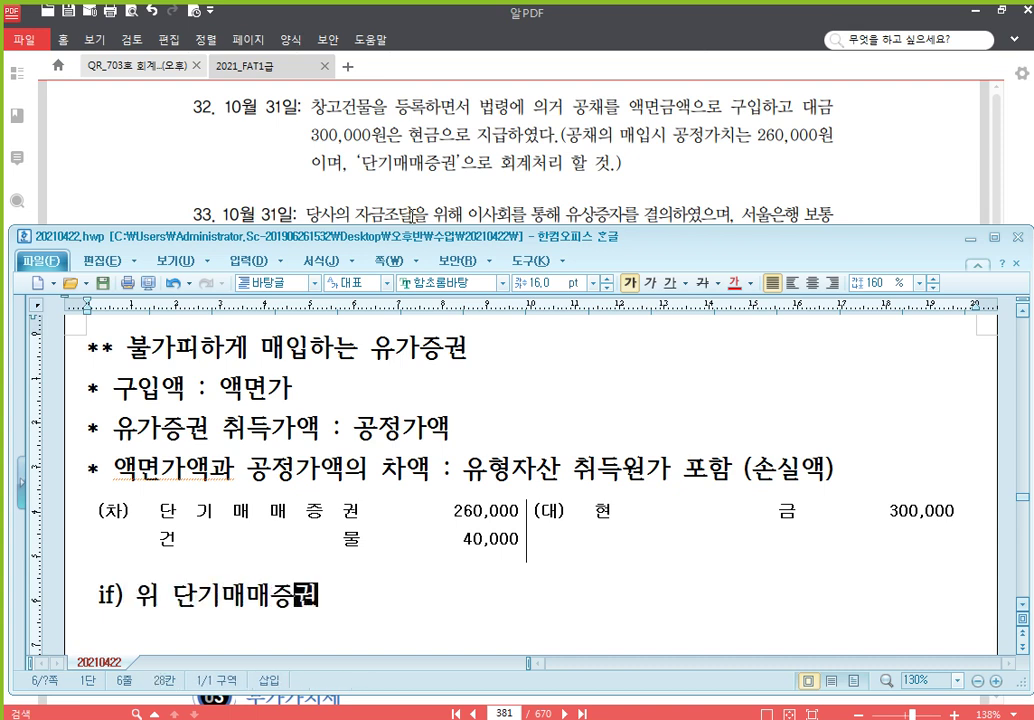
type(" 처분")
key("Return")
Step: Insert a blank (차)/(대) entry table under the 처분 heading and enter 단기매매증권 260,000 on the credit side
type("(차)\t(대)")
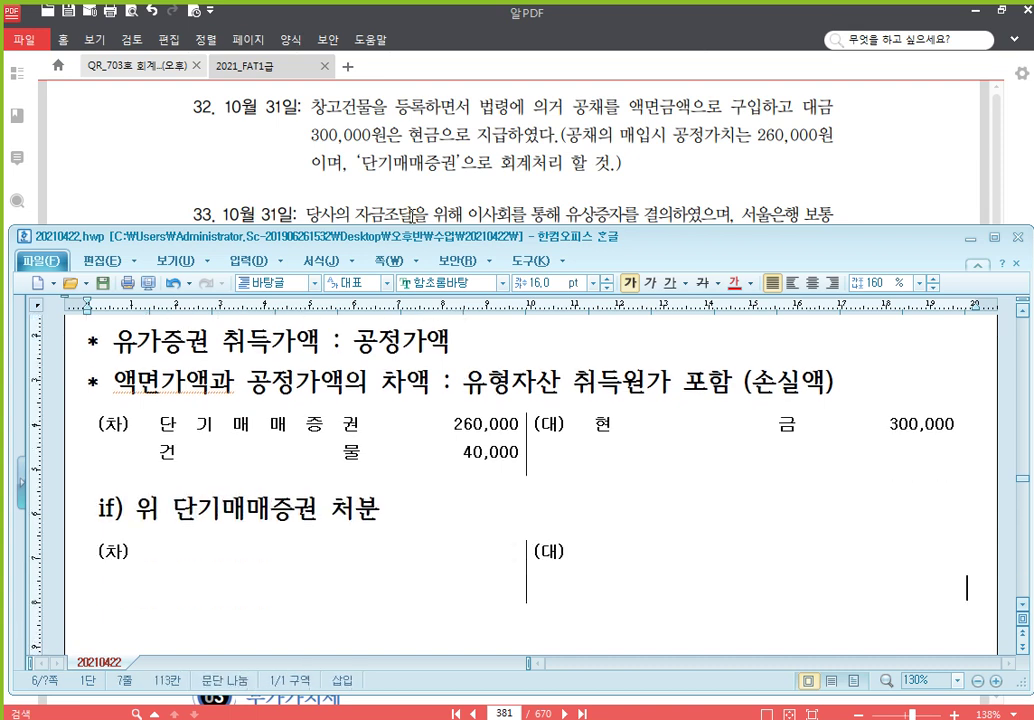
left_click(593, 580)
type("단")
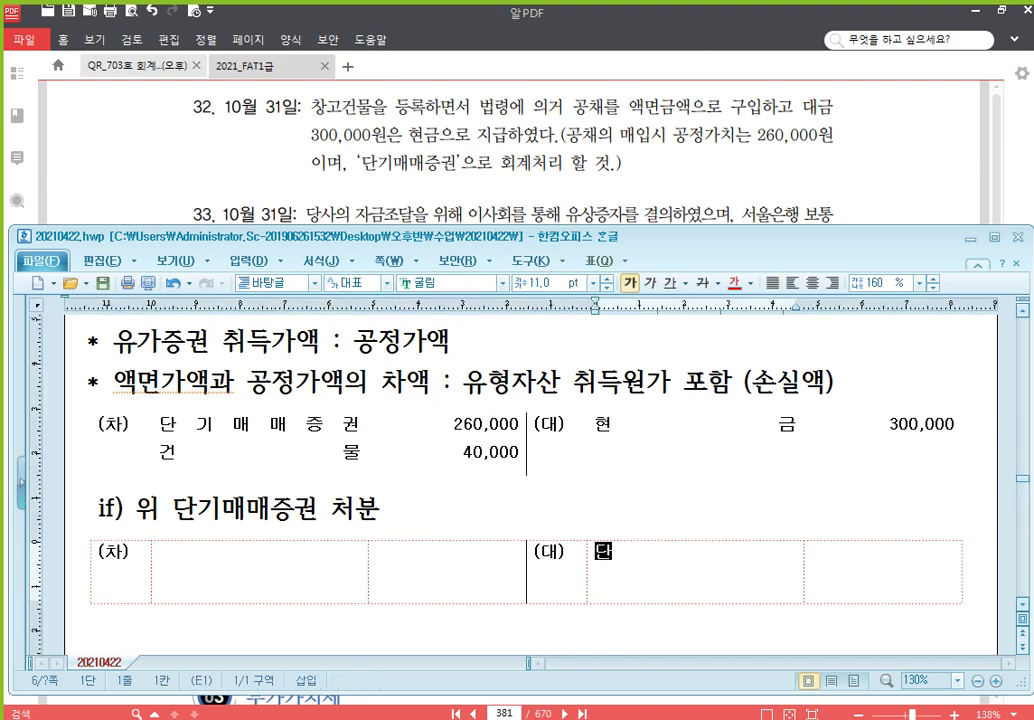
type("기매매증권")
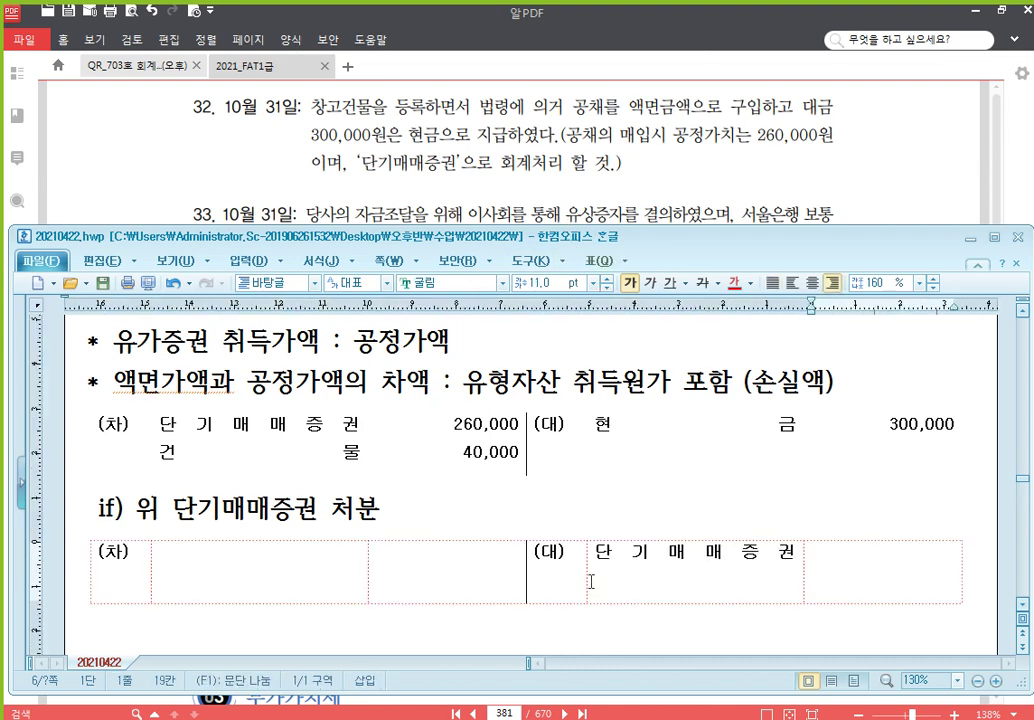
key("Tab")
type("260,000")
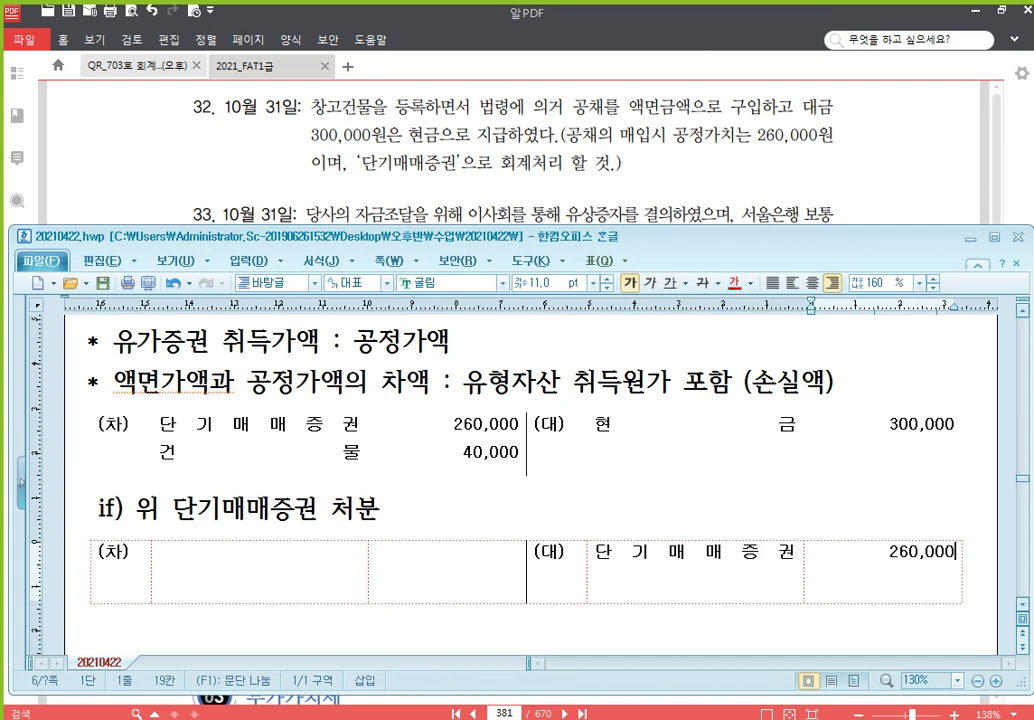
Step: Enter 현금 260,000 on the debit side of the 단기매매증권 처분 entry and maximize the document window
left_click(312, 579)
type("현금")
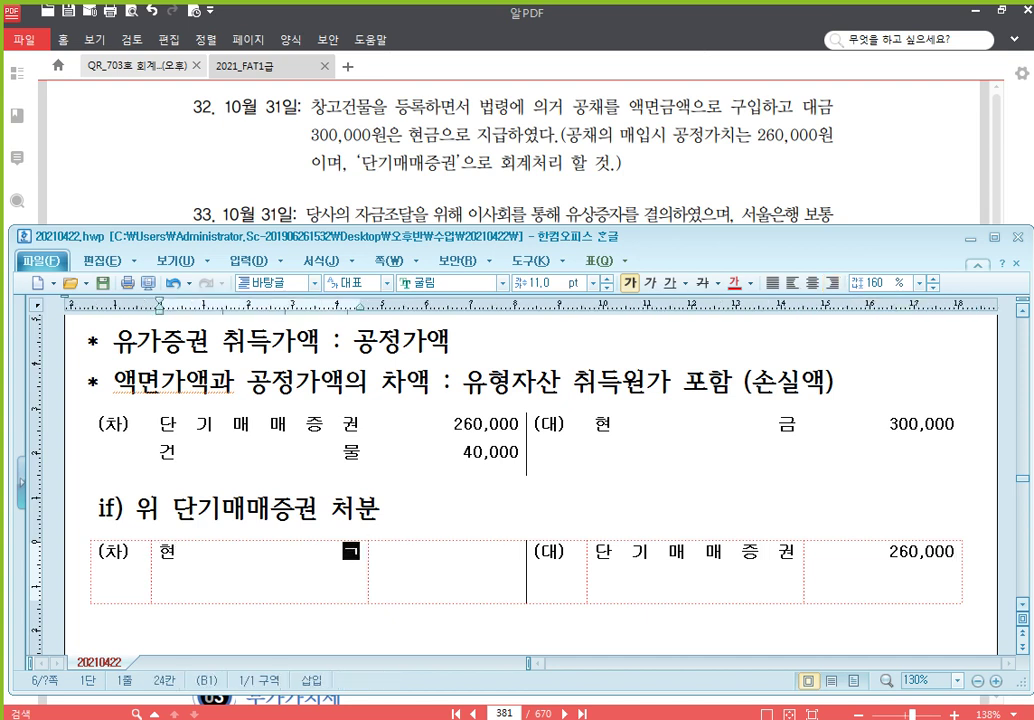
key("Tab")
type("260,000")
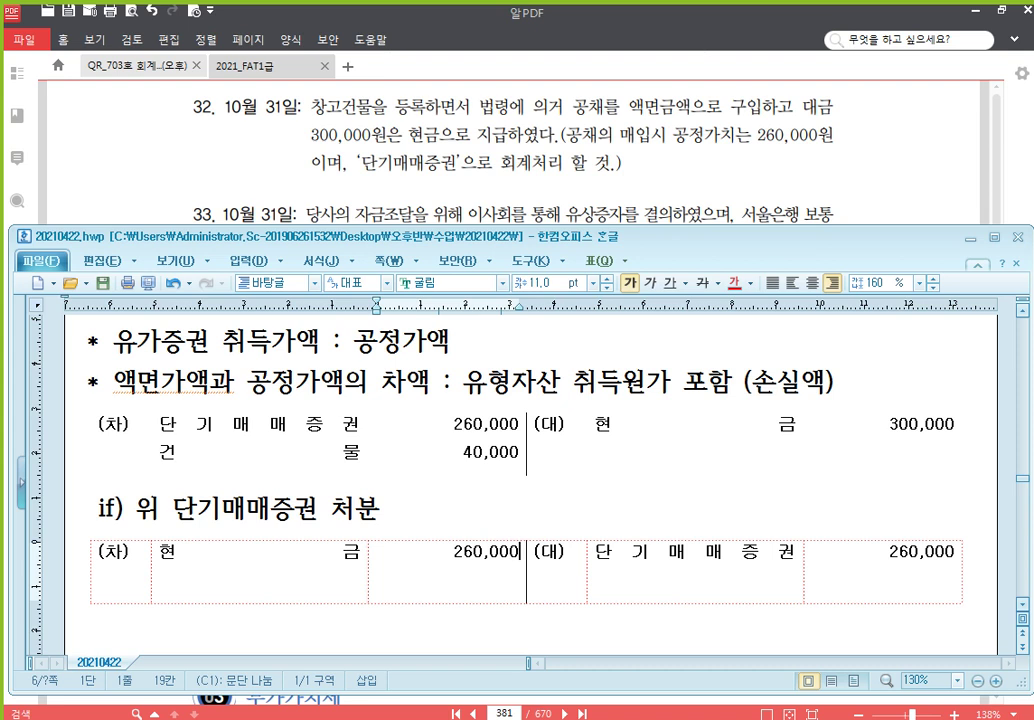
left_click(997, 243)
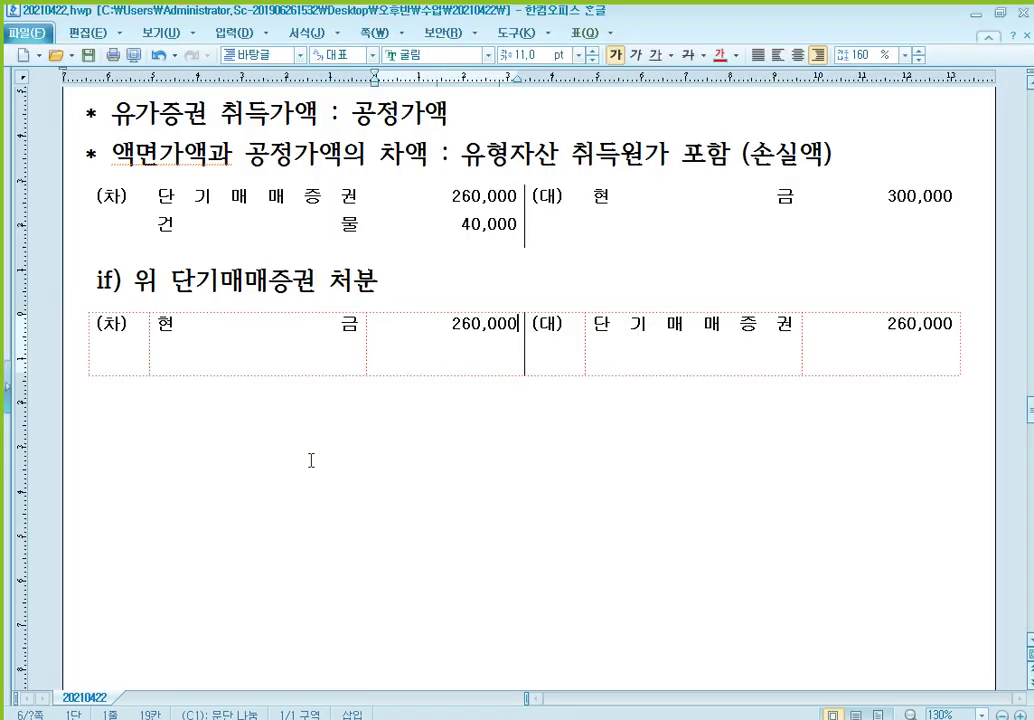
scroll(190, 300, "up", 1)
left_click_drag(146, 258, 872, 286)
left_click(299, 473)
key("Return")
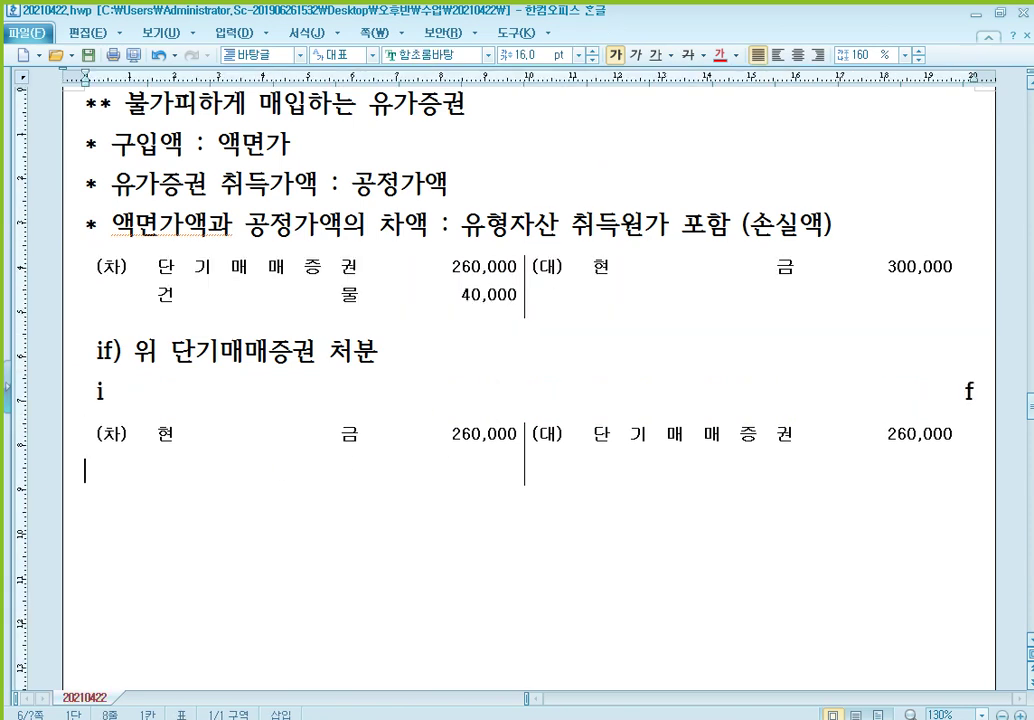
key("ctrl+z")
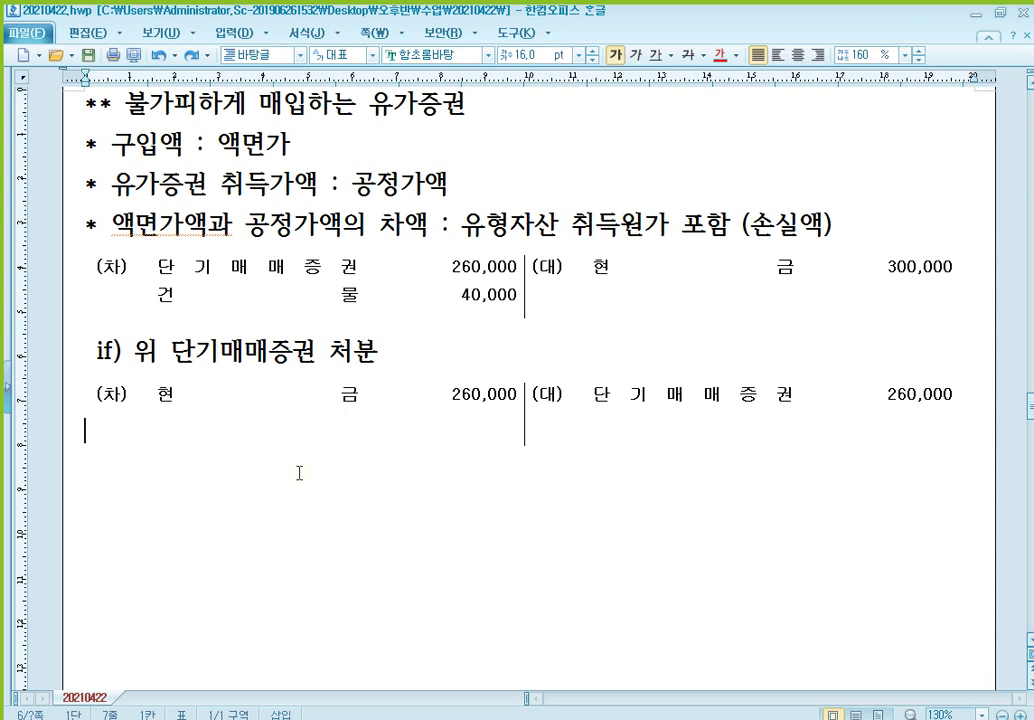
Step: Add the heading "if) 구입즉시 처분" below the 단기매매증권 처분 entry
key("Down")
type("if")
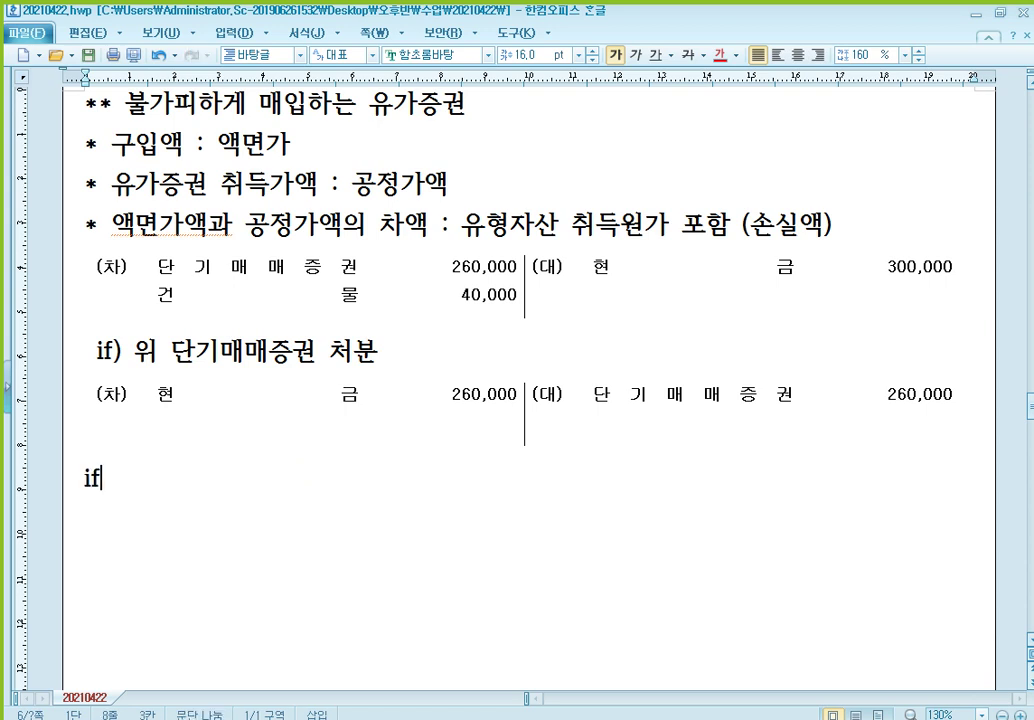
key("Home")
type(")0")
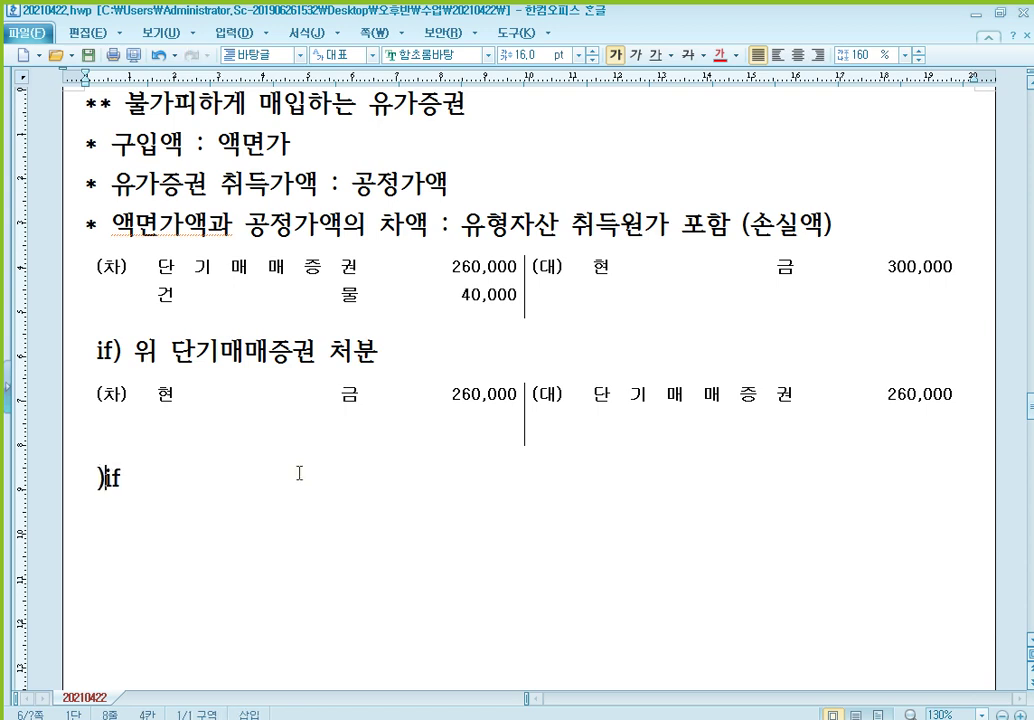
key("End")
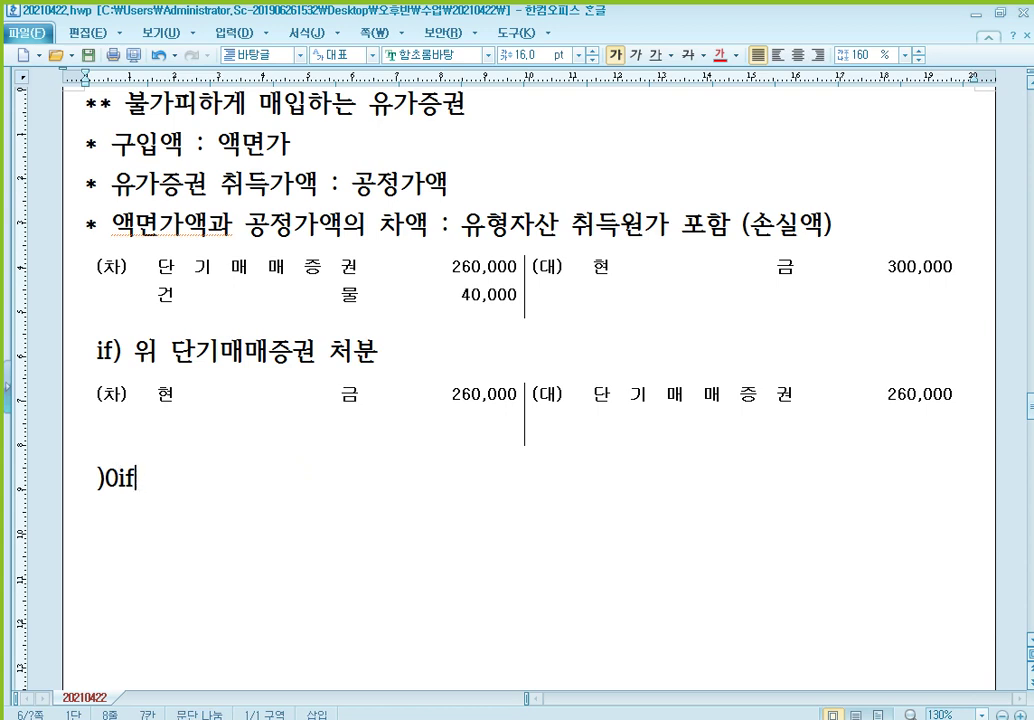
key("BackSpace")
key("BackSpace")
key("BackSpace")
key("BackSpace")
type("if) ")
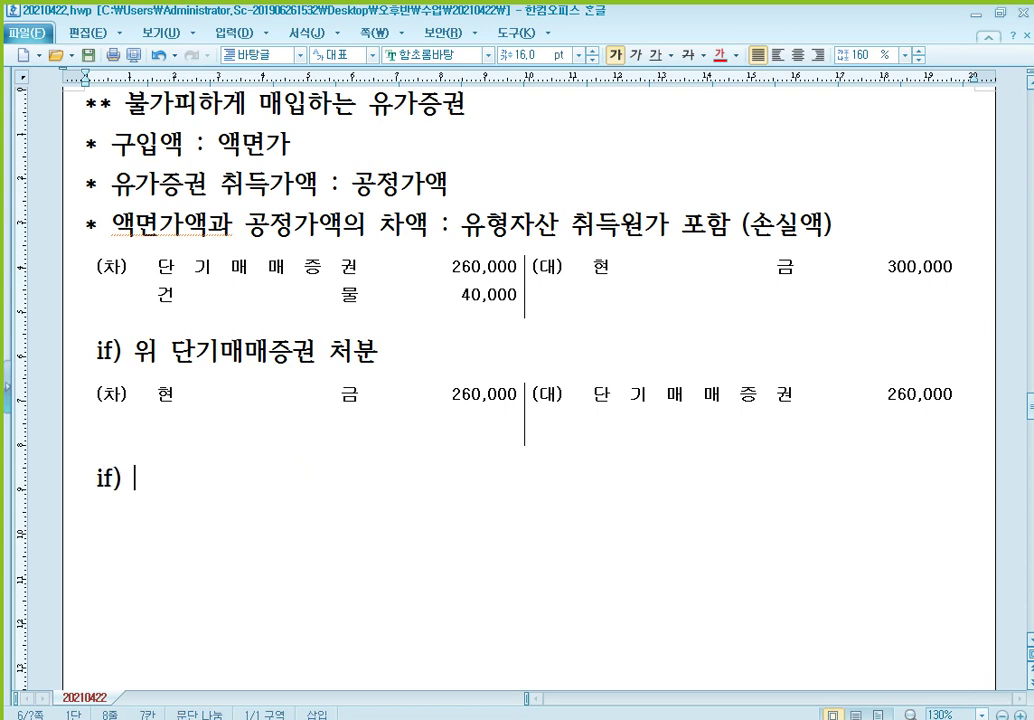
type("구입즉시 ㅊ")
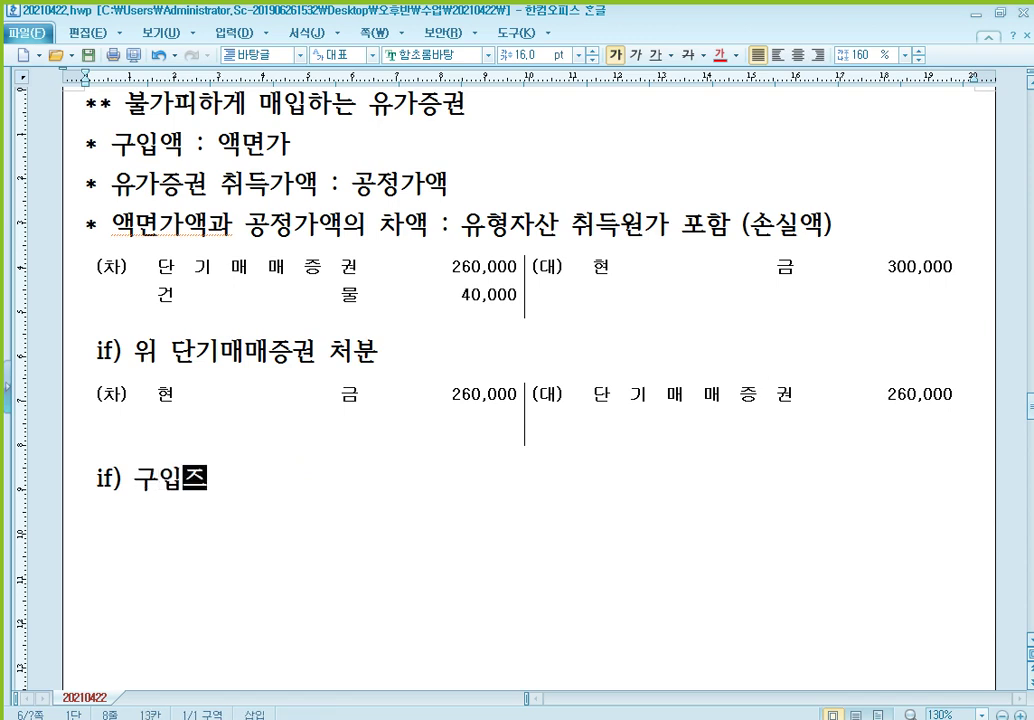
type("ㅓ분")
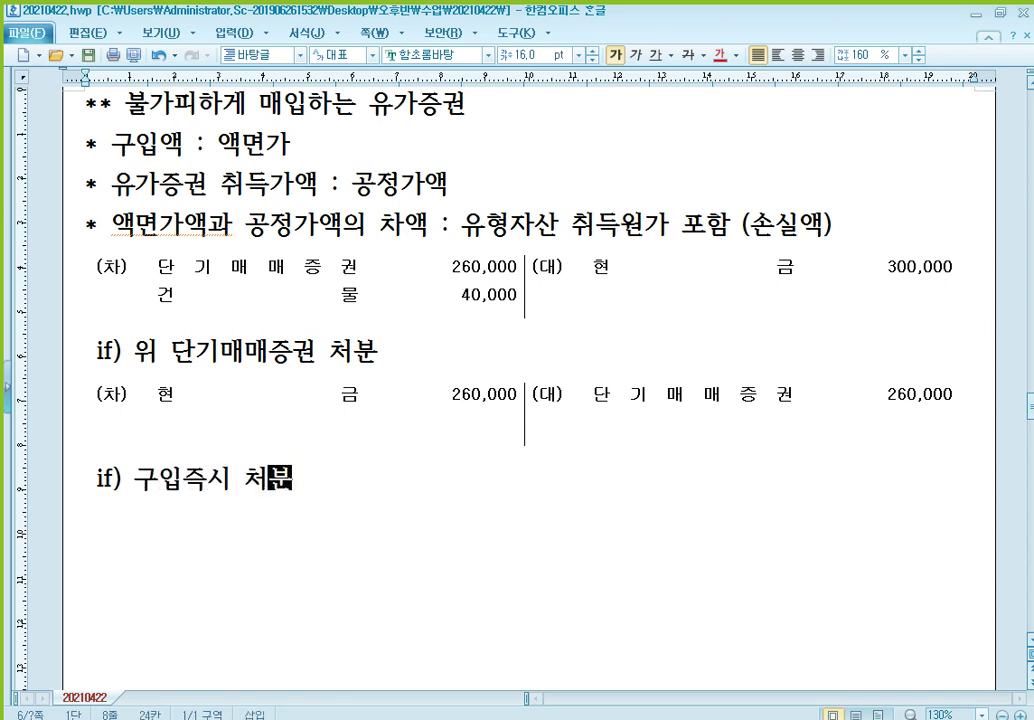
key("Return")
Step: Insert a blank (차)/(대) entry table under the 구입즉시 처분 heading and enter 현금 40,000 on the credit side
key("ctrl+v")
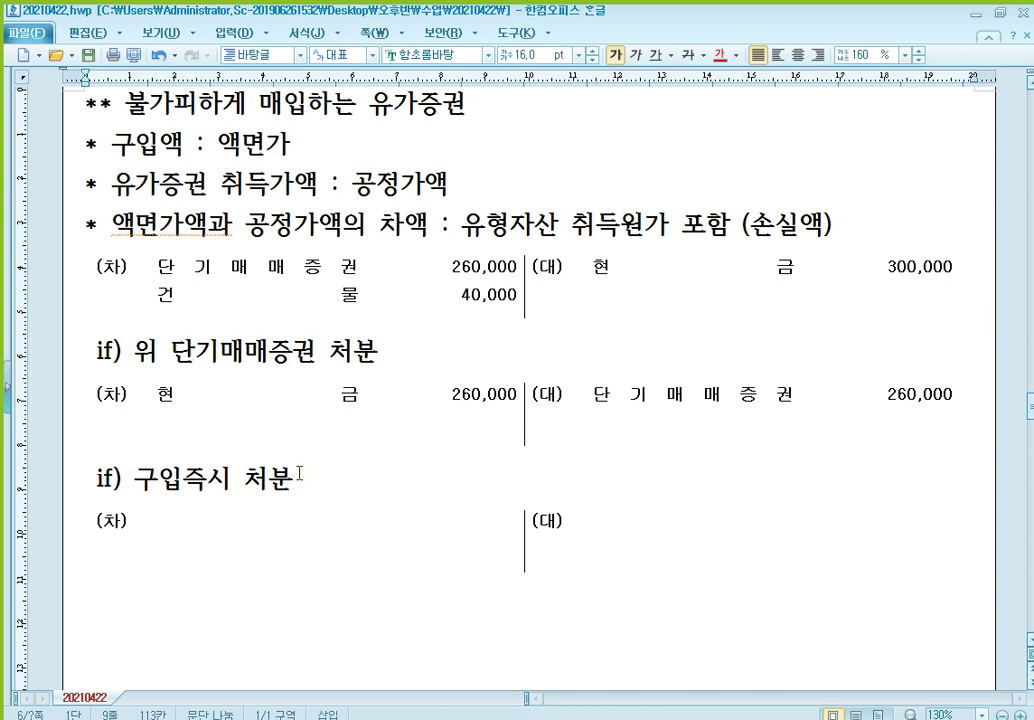
left_click(330, 293)
left_click(305, 394)
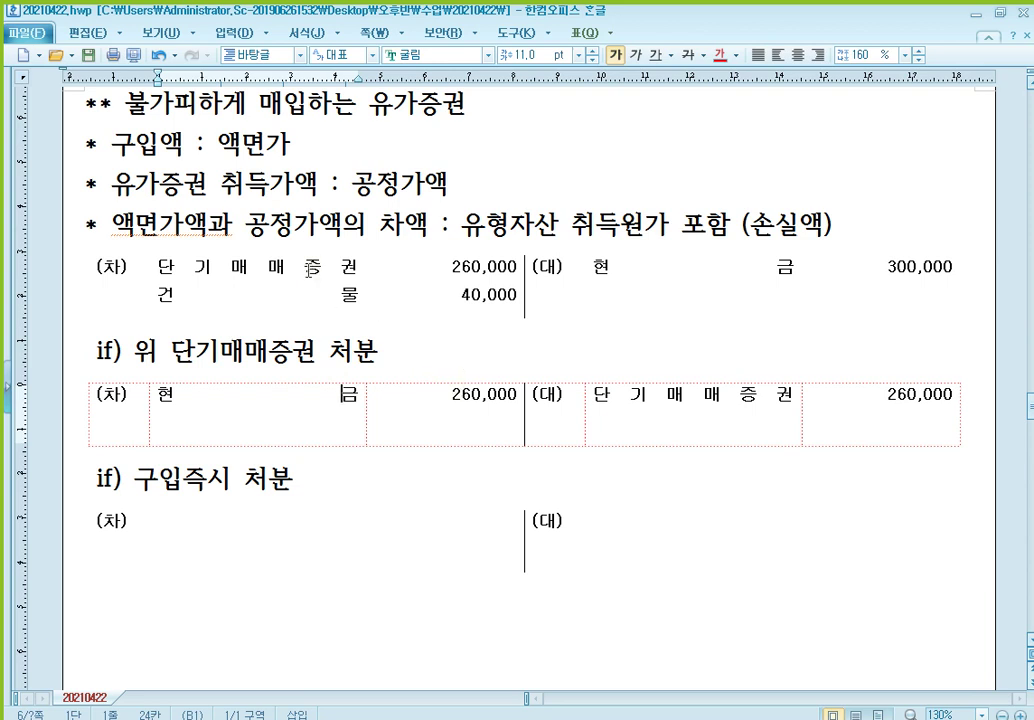
left_click(704, 396)
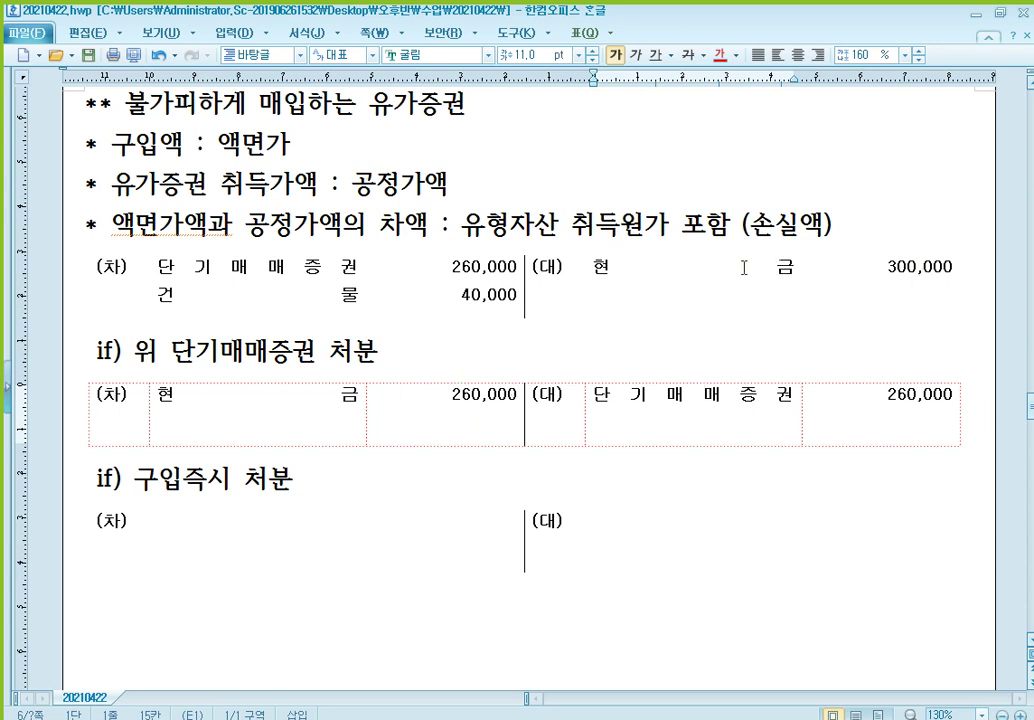
left_click(645, 549)
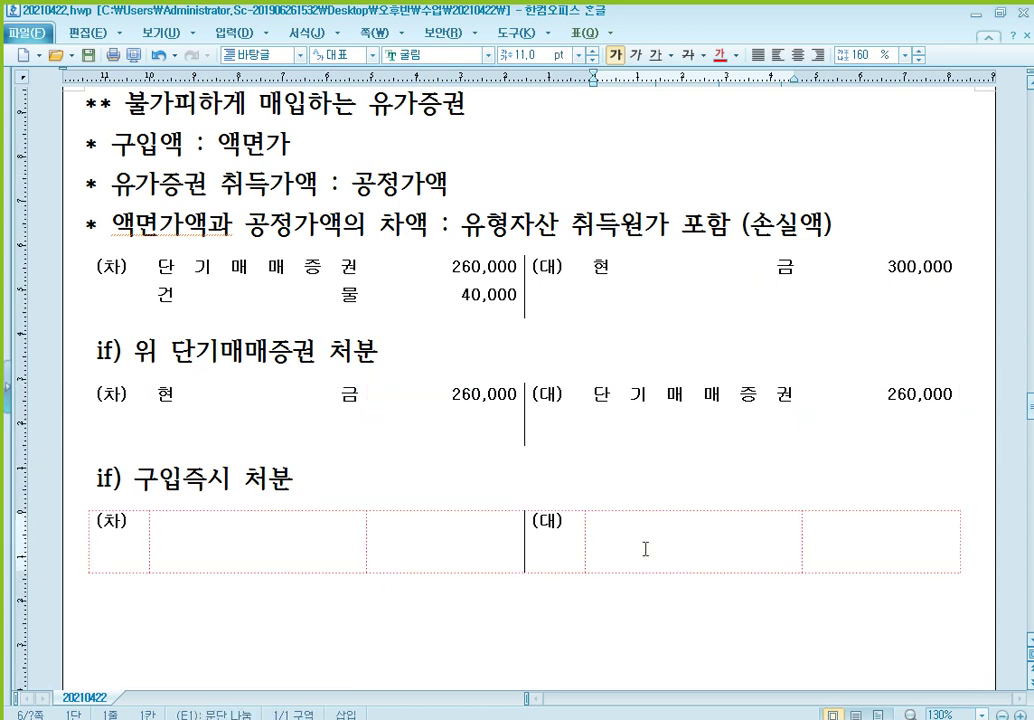
type("현금")
key("Tab")
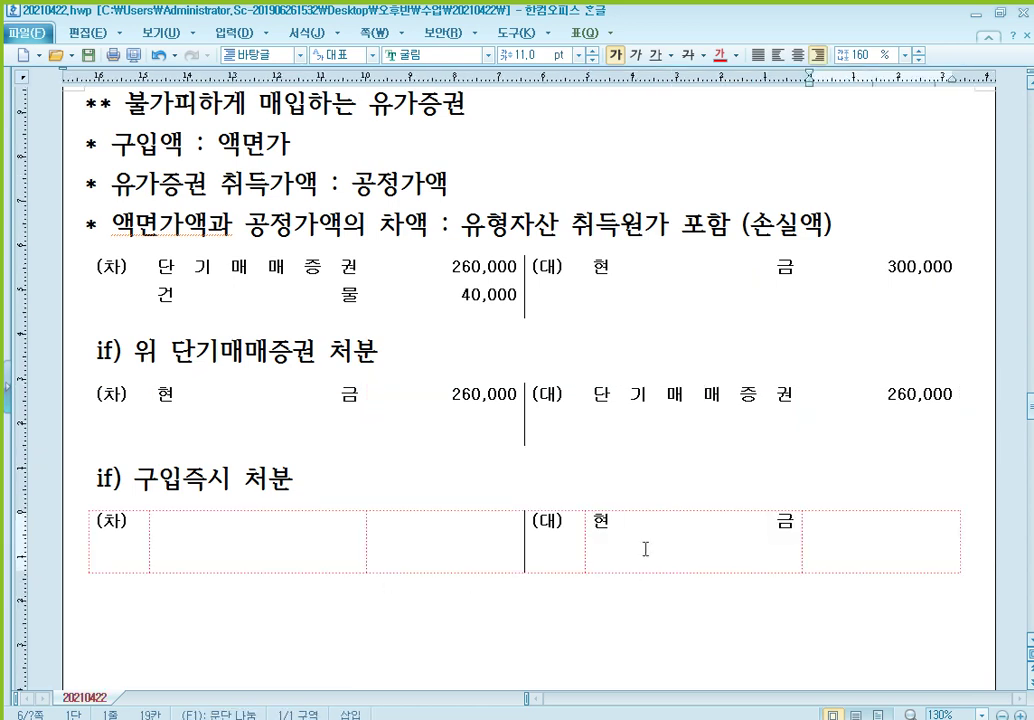
type("40,000")
Step: Enter 건물 40,000 on the debit side of the 구입즉시 처분 entry
left_click(268, 528)
type("건물")
key("Tab")
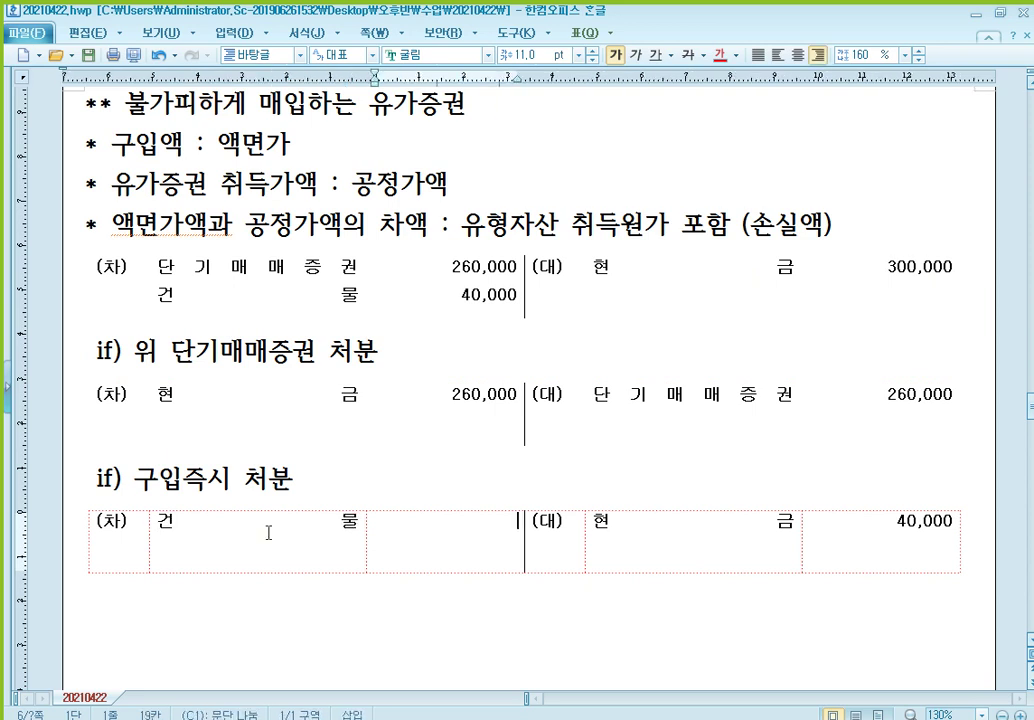
type("40,000")
left_click(235, 481)
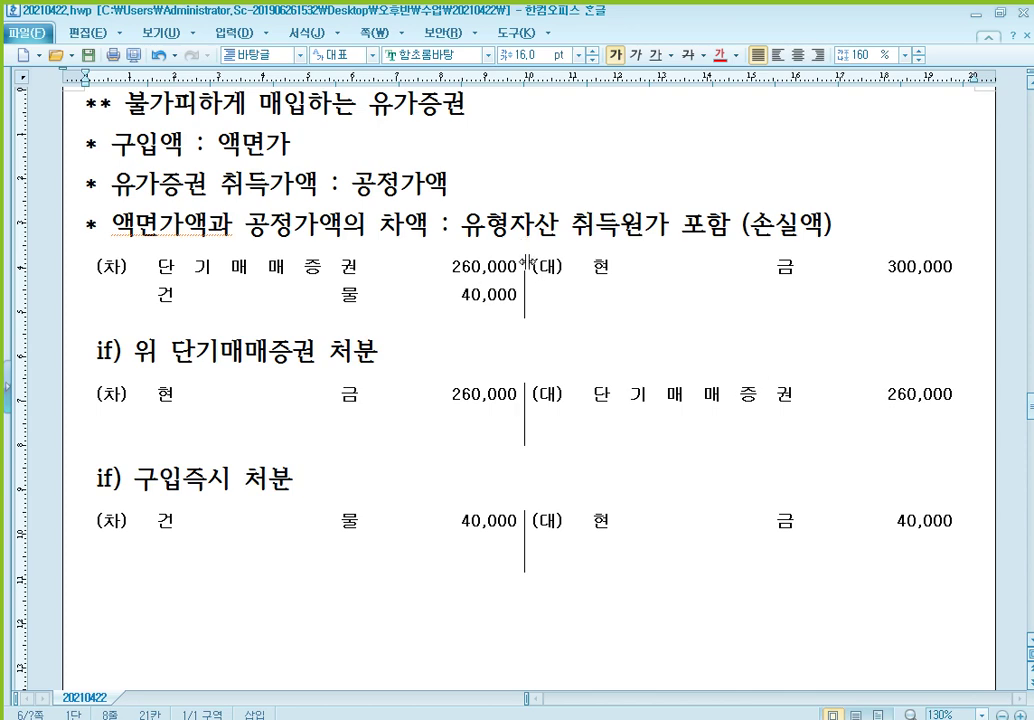
Step: Restore the document window to its smaller size so the PDF problem text shows above the entries
left_click(1004, 14)
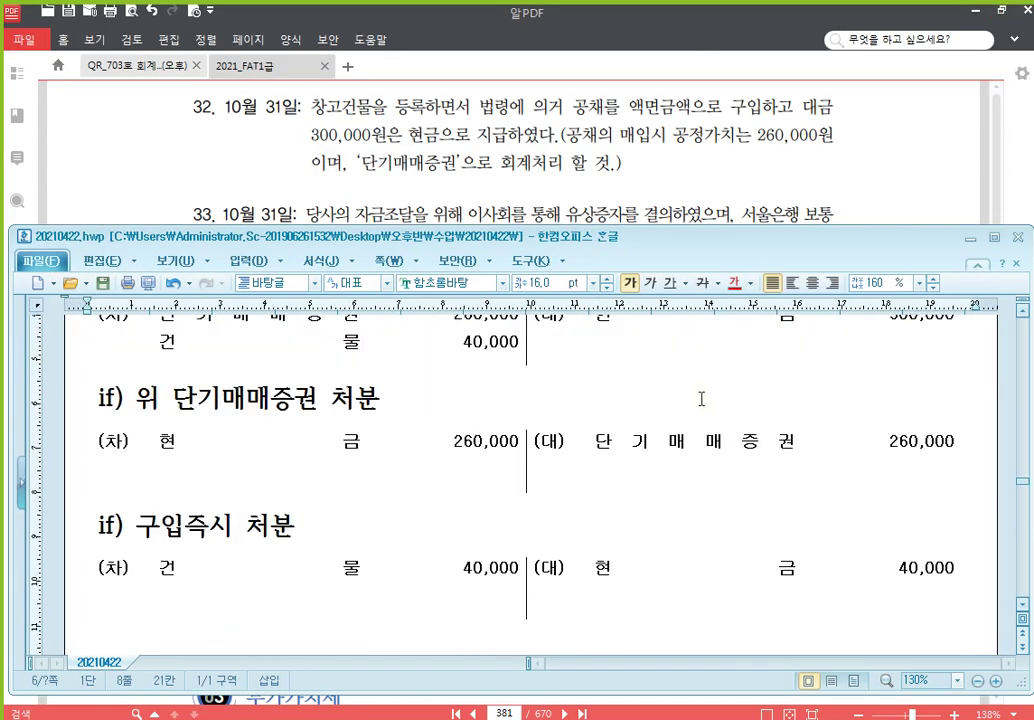
scroll(697, 404, "down", 1)
scroll(648, 265, "up", 1)
scroll(320, 407, "up", 2)
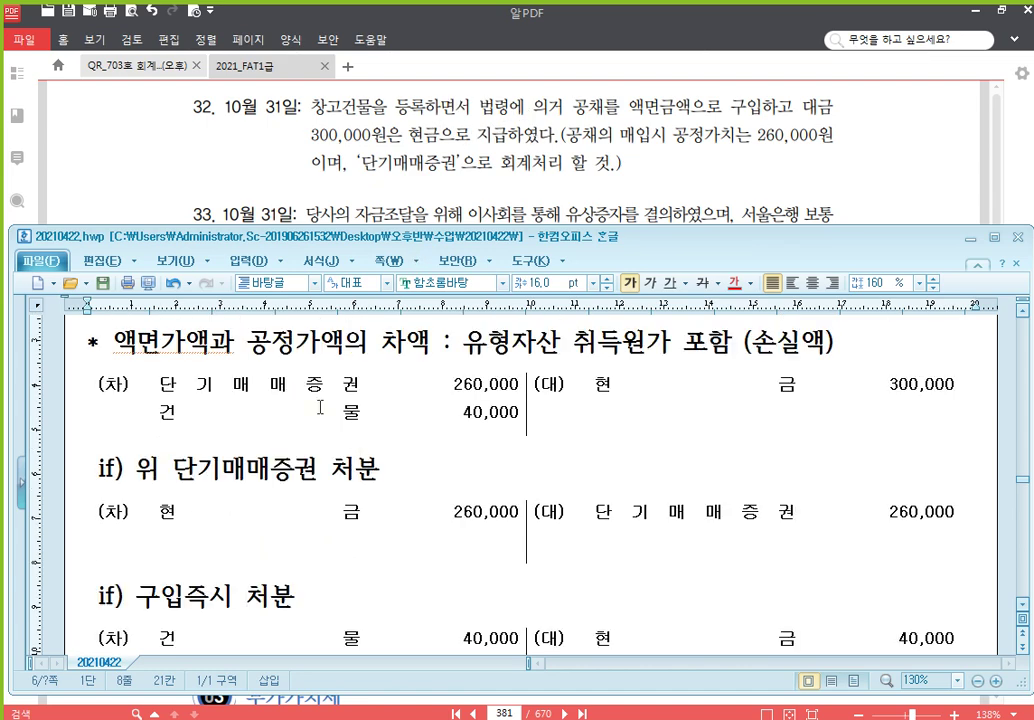
Step: Review the problem 32 entries, from the 단기매매증권 and 건물 purchase entry through the 구입즉시 처분 entry
left_click(486, 389)
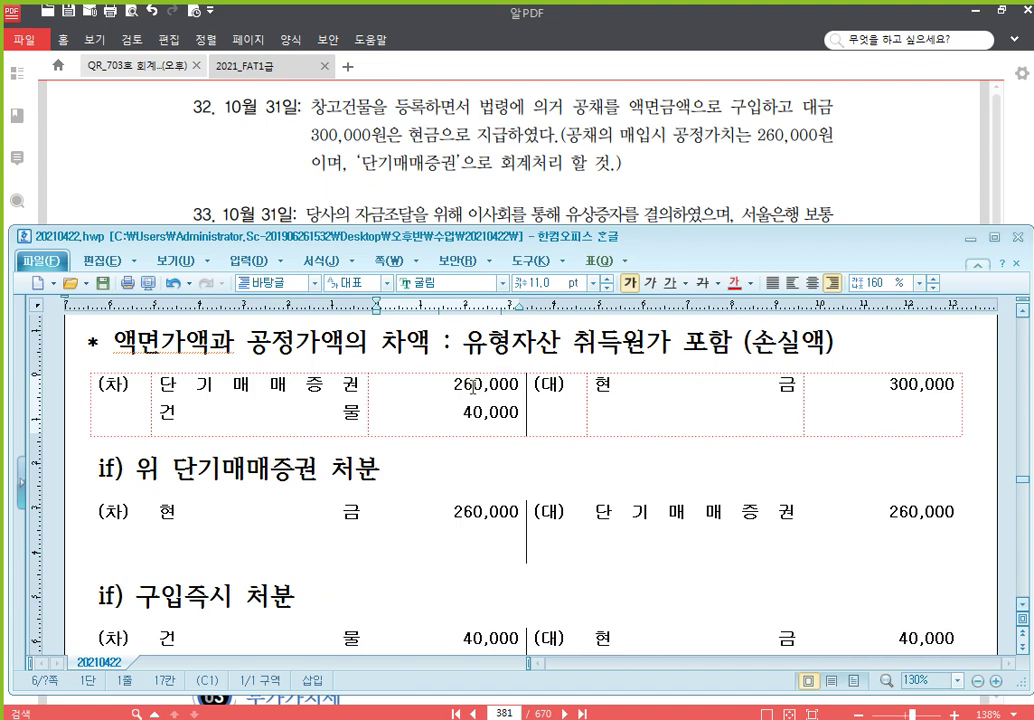
scroll(473, 387, "down", 2)
scroll(473, 387, "up", 2)
left_click_drag(110, 410, 840, 424)
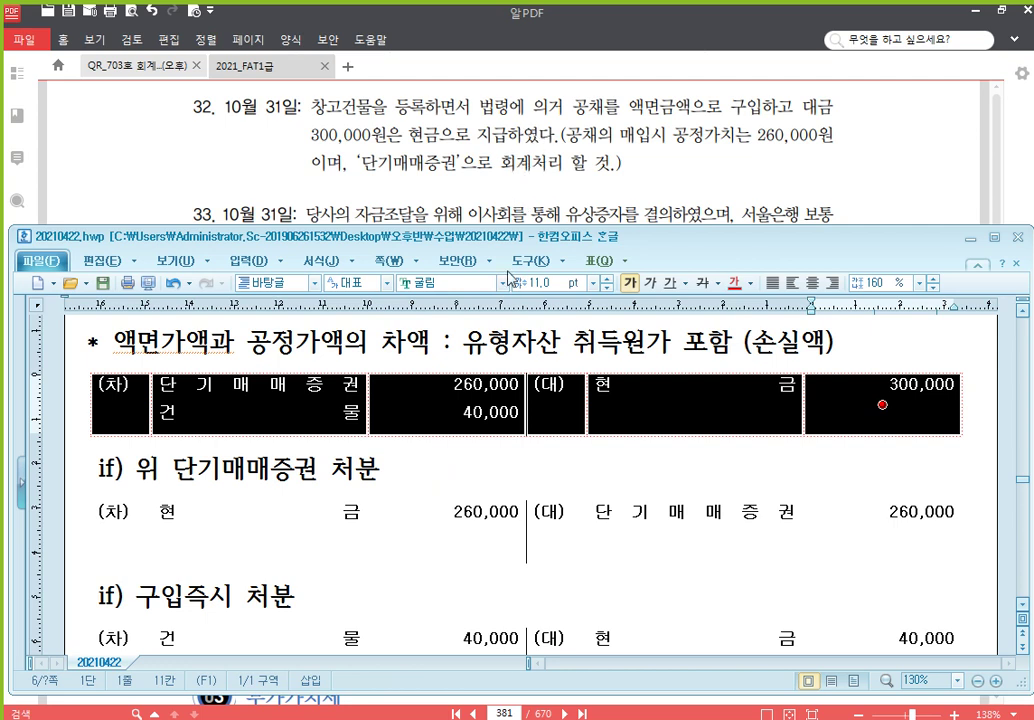
scroll(531, 458, "down", 1)
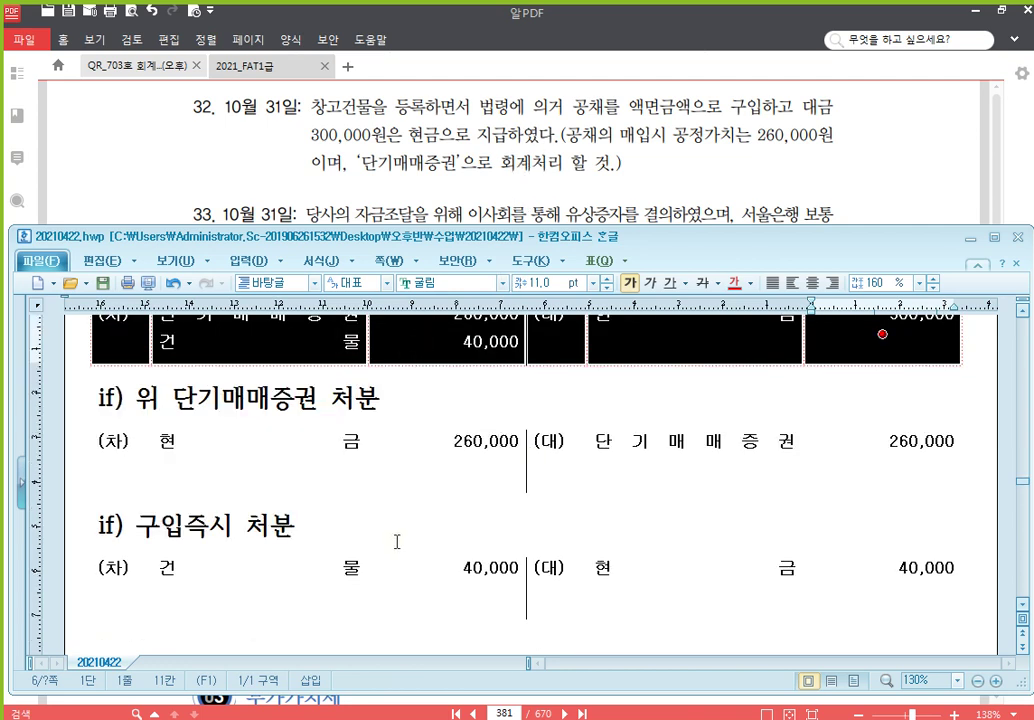
left_click(445, 575)
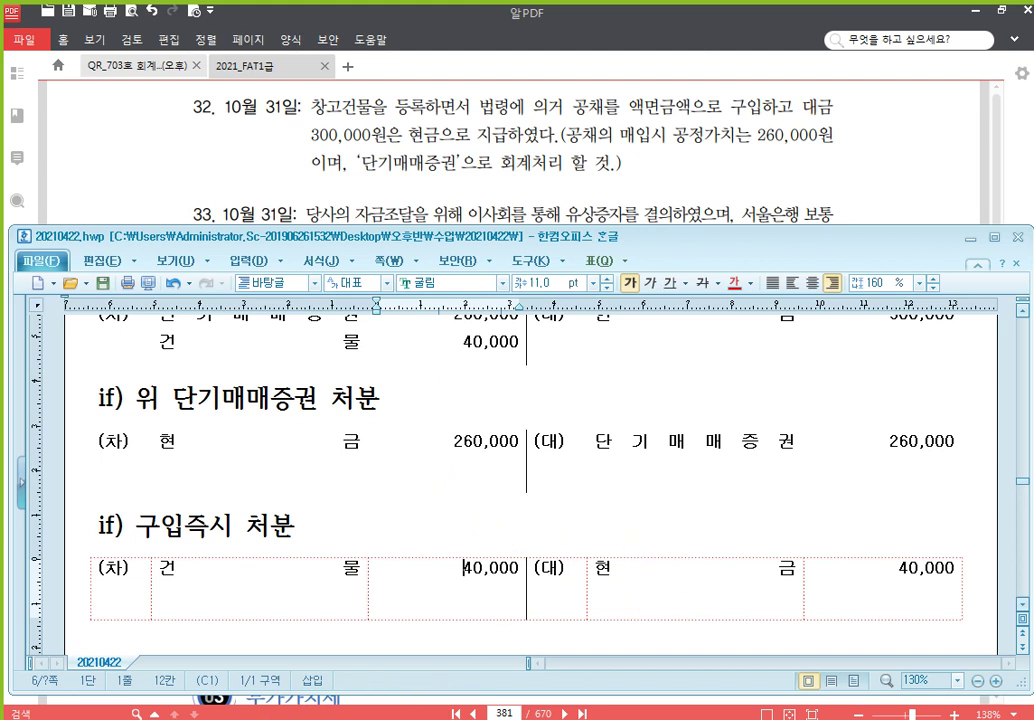
Step: Switch to the PDF and position problem 33 (October 31) so its full text fits above the document window
mouse_move(252, 719)
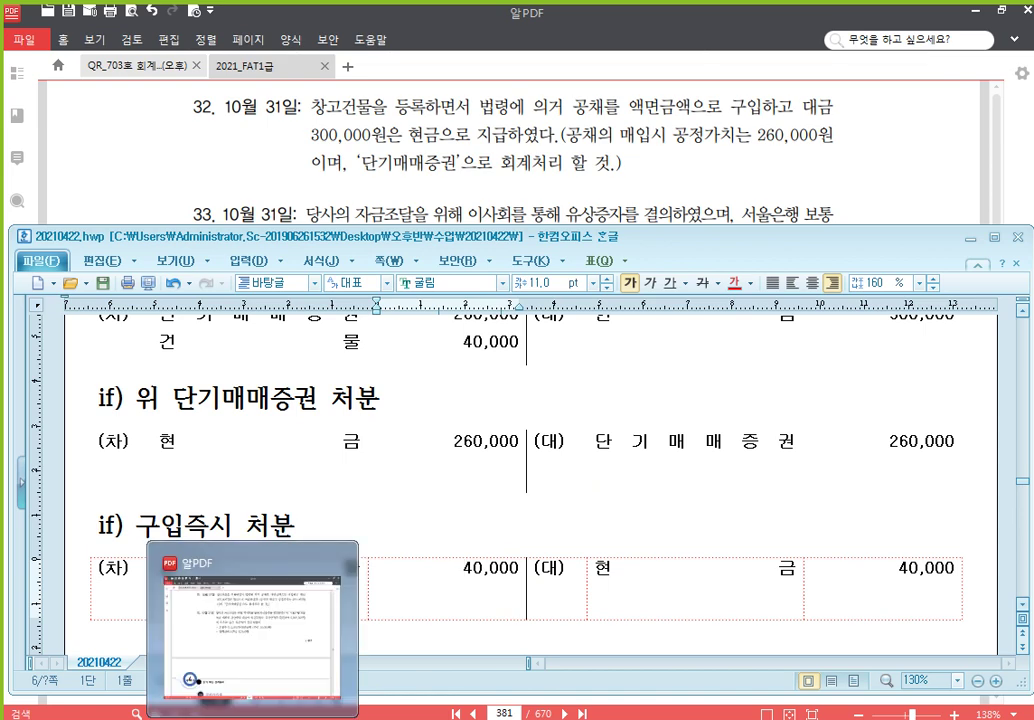
left_click(252, 640)
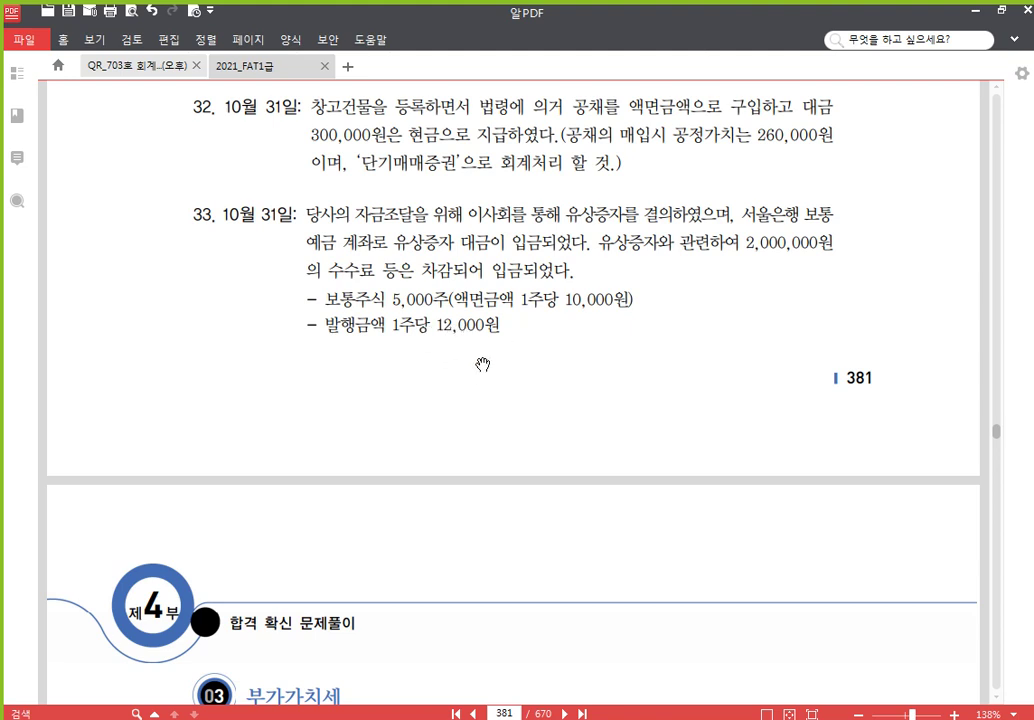
left_click_drag(480, 395, 480, 318)
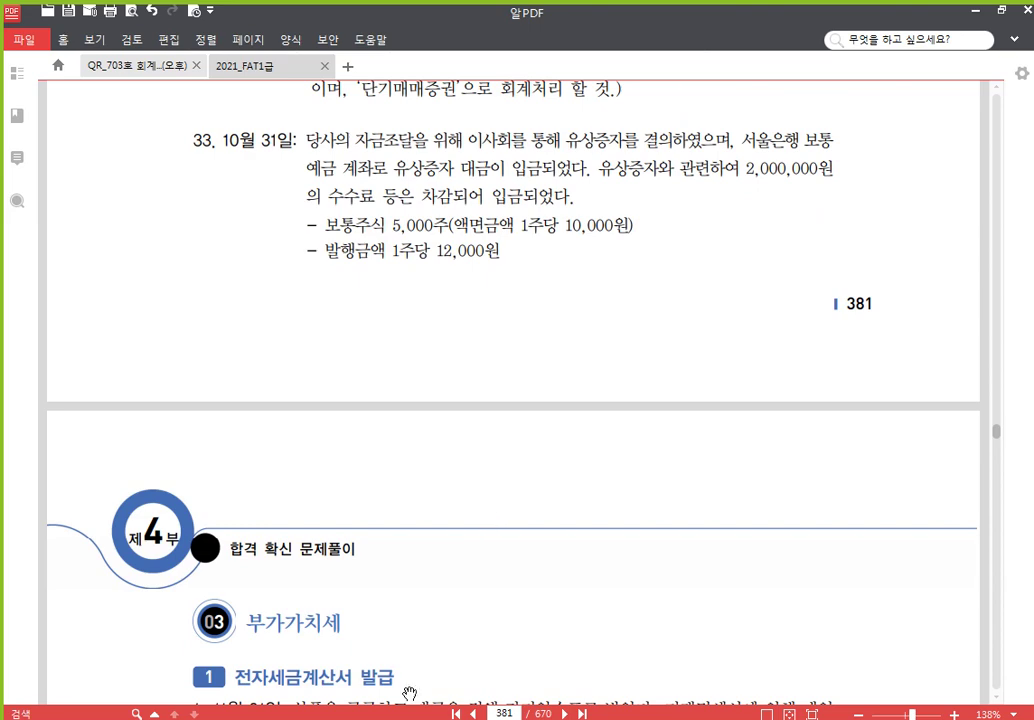
key("alt+Tab")
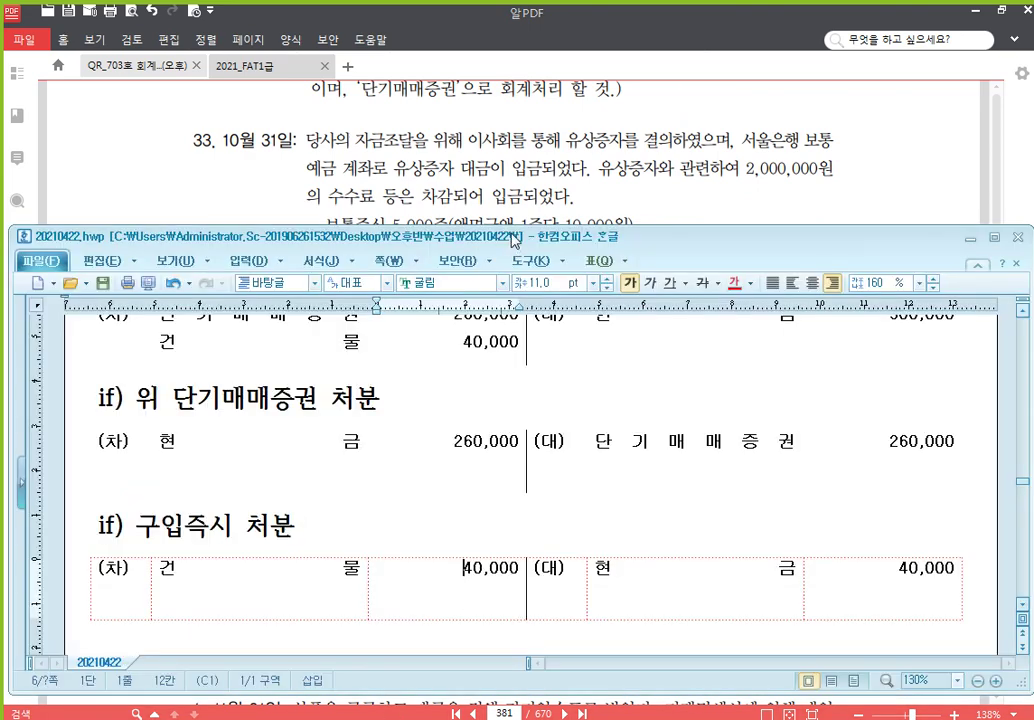
key("alt+Tab")
scroll(538, 312, "down", 1)
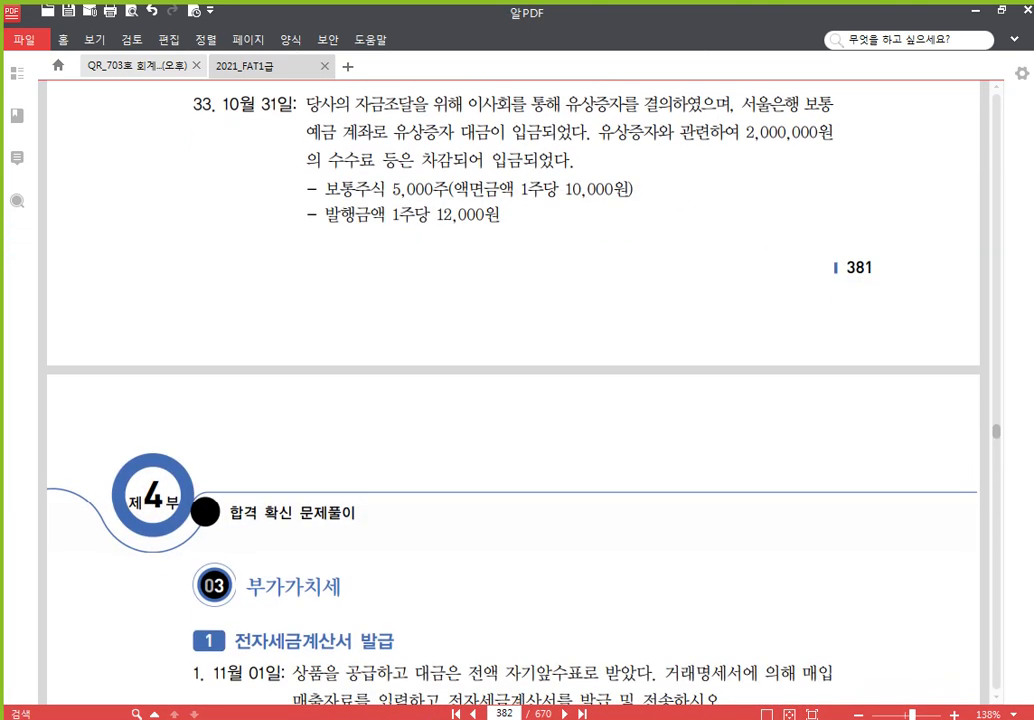
Step: Insert a blank (차)/(대) entry table below the 구입즉시 처분 entry in the Hangul document and enter 자본금 50,000,000 on the credit side
key("alt+Tab")
scroll(277, 600, "down", 2)
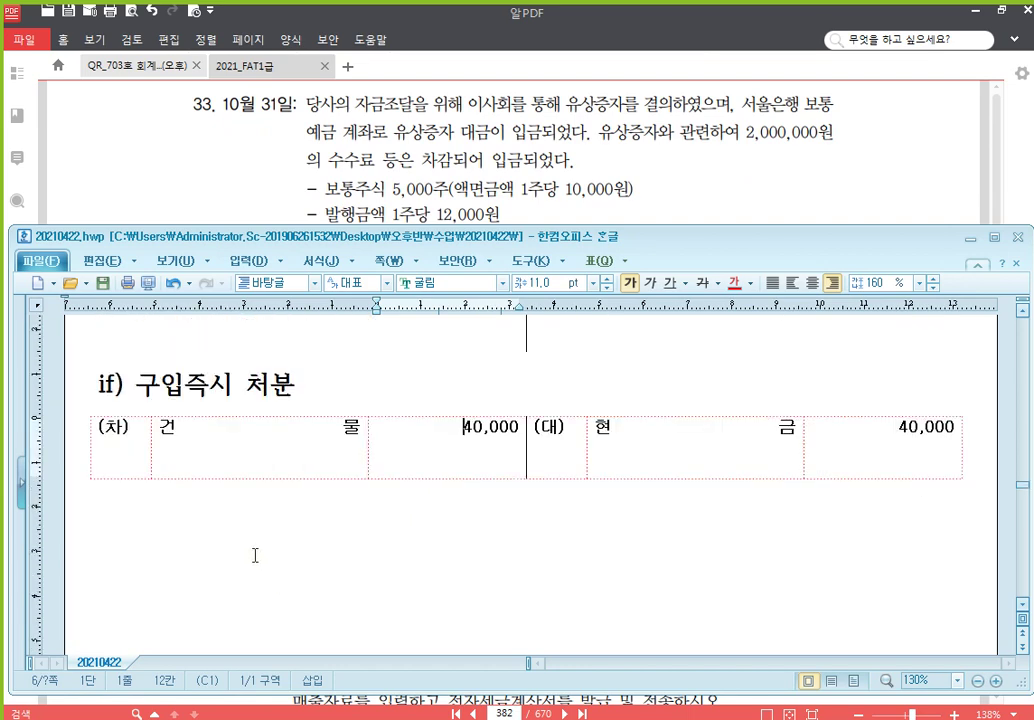
left_click(240, 541)
key("ctrl+v")
left_click(648, 535)
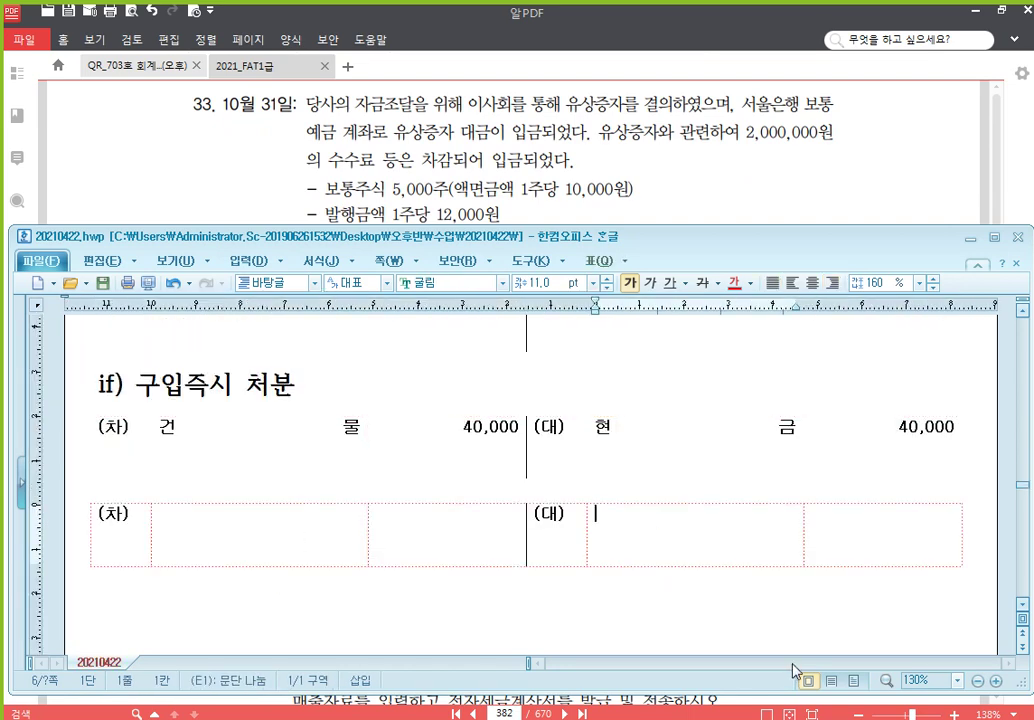
type("자본금")
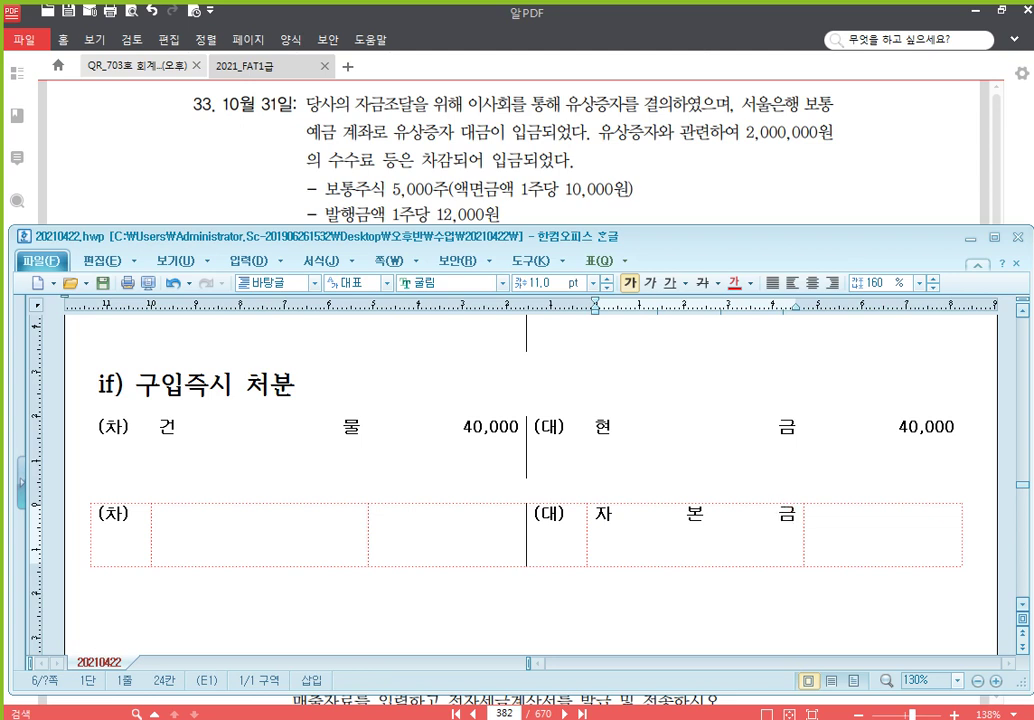
key("Tab")
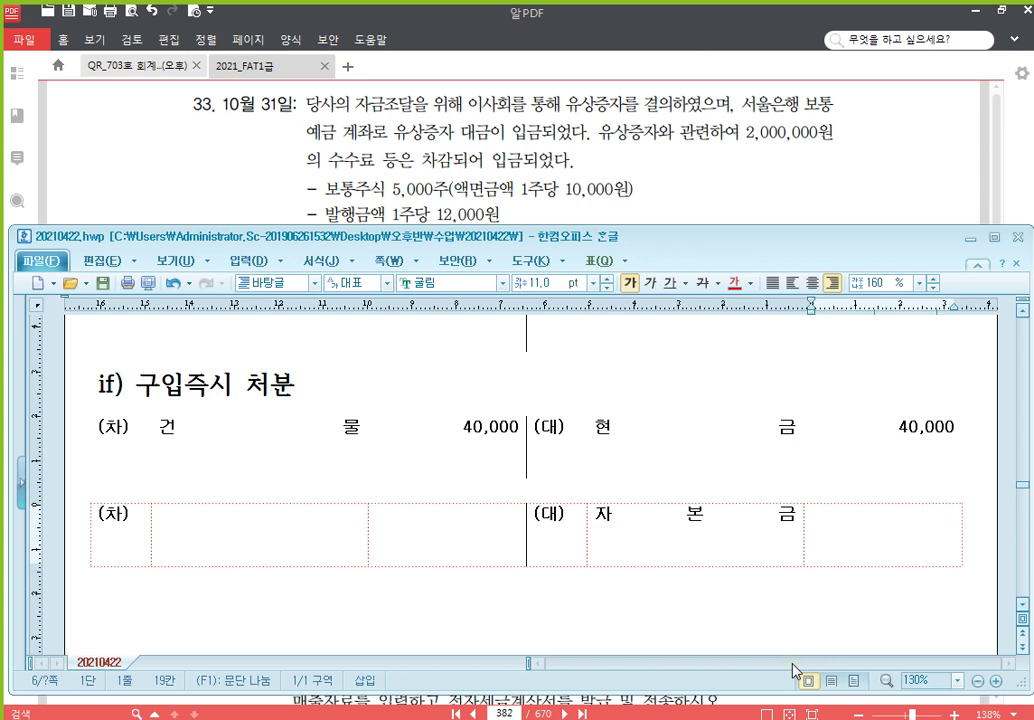
type("50,000,000")
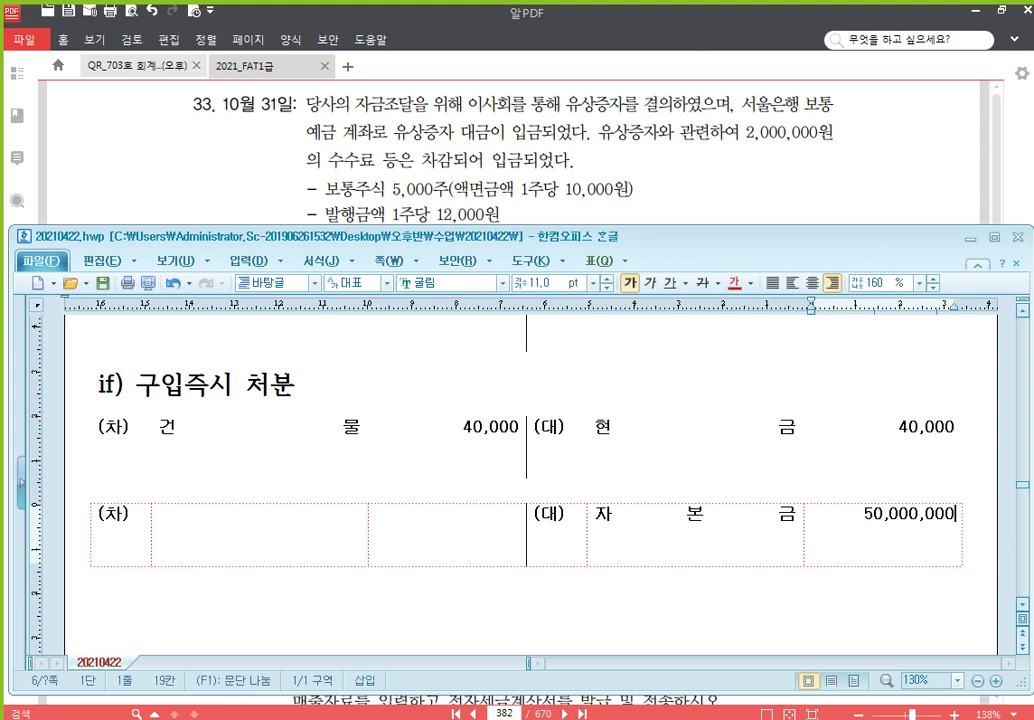
Step: Enter 보통예금 with (서울은행) beneath it and the amount 58,000,000 on the debit side of the 자본금 entry
left_click(254, 528)
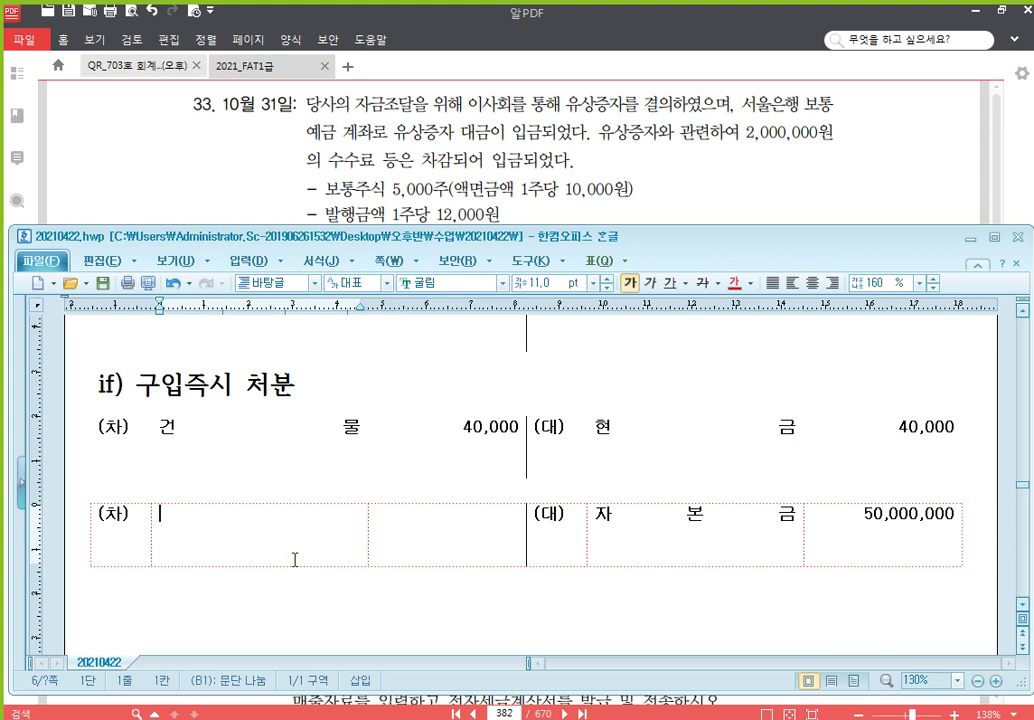
type("보통")
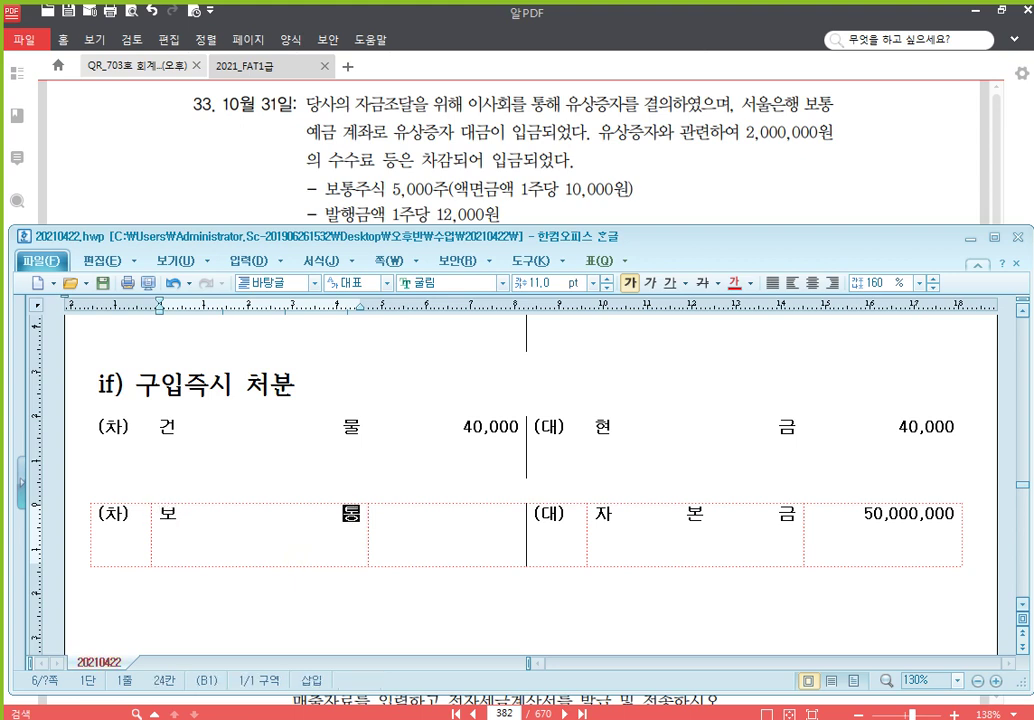
type("예금")
key("BackSpace")
key("BackSpace")
key("BackSpace")
key("BackSpace")
key("BackSpace")
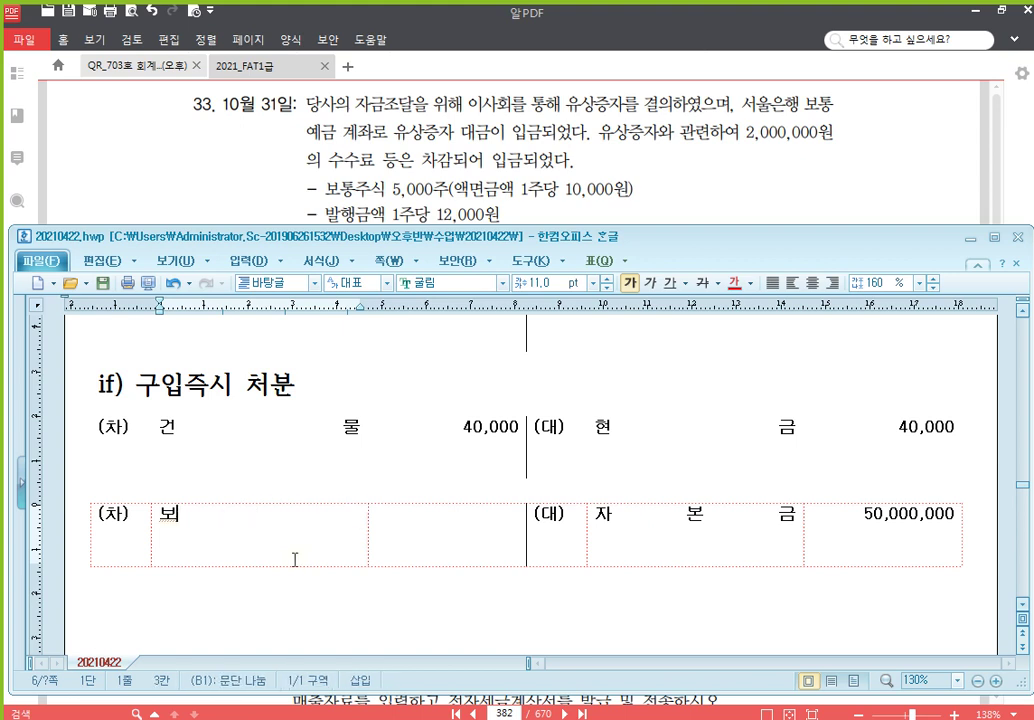
key("BackSpace")
type("통예")
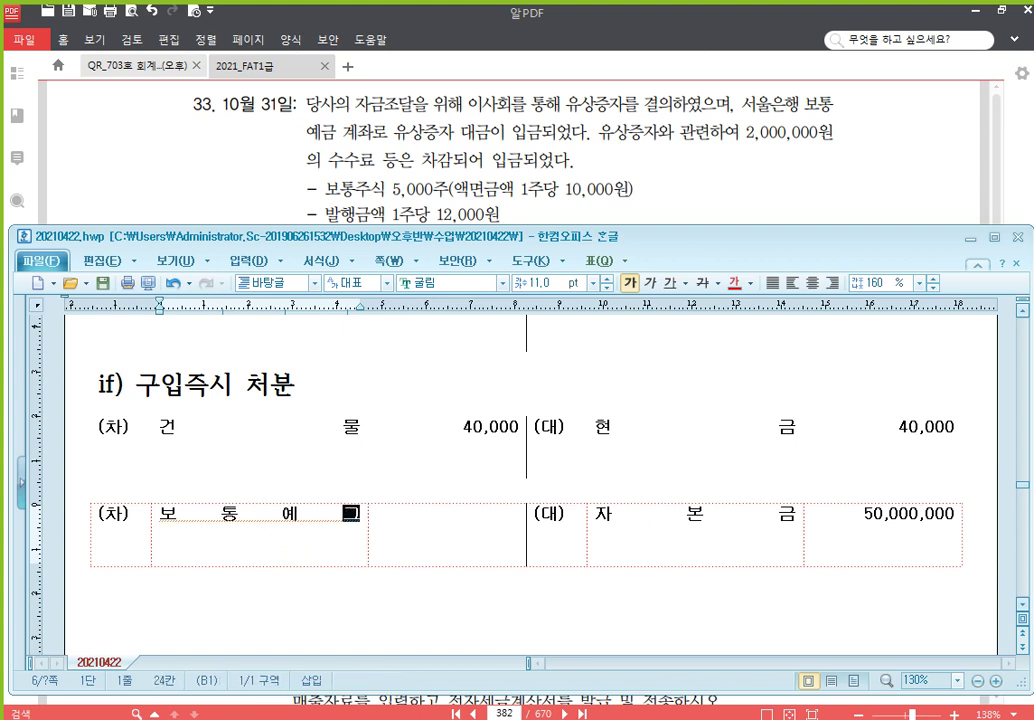
type("금")
key("Return")
type("(서")
type("은행)")
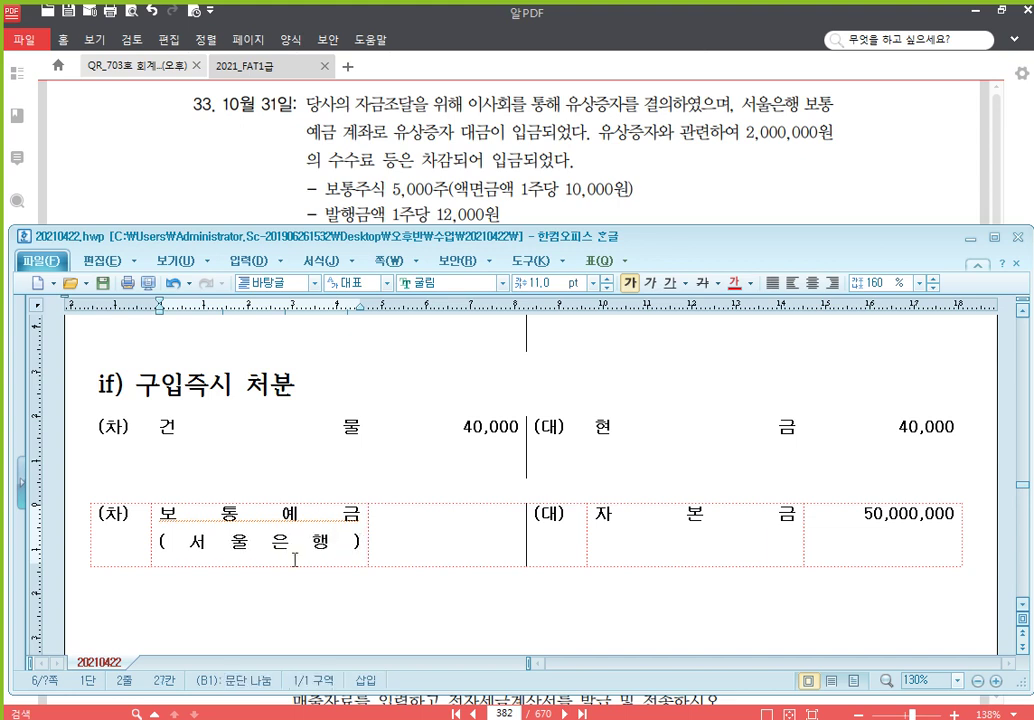
key("Tab")
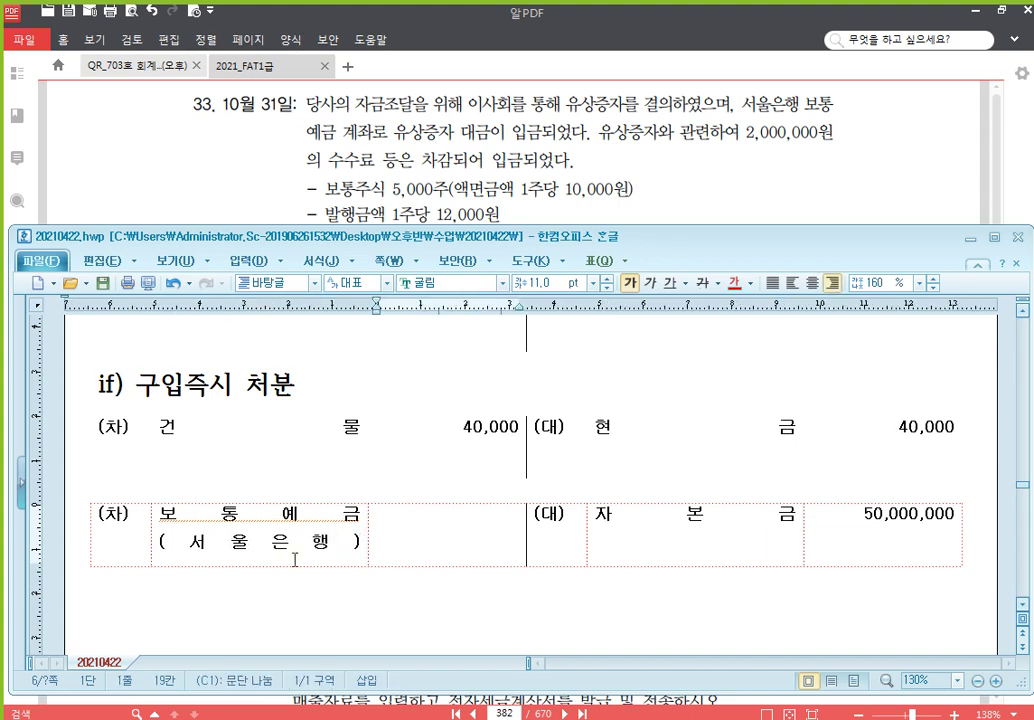
type("58,000,000")
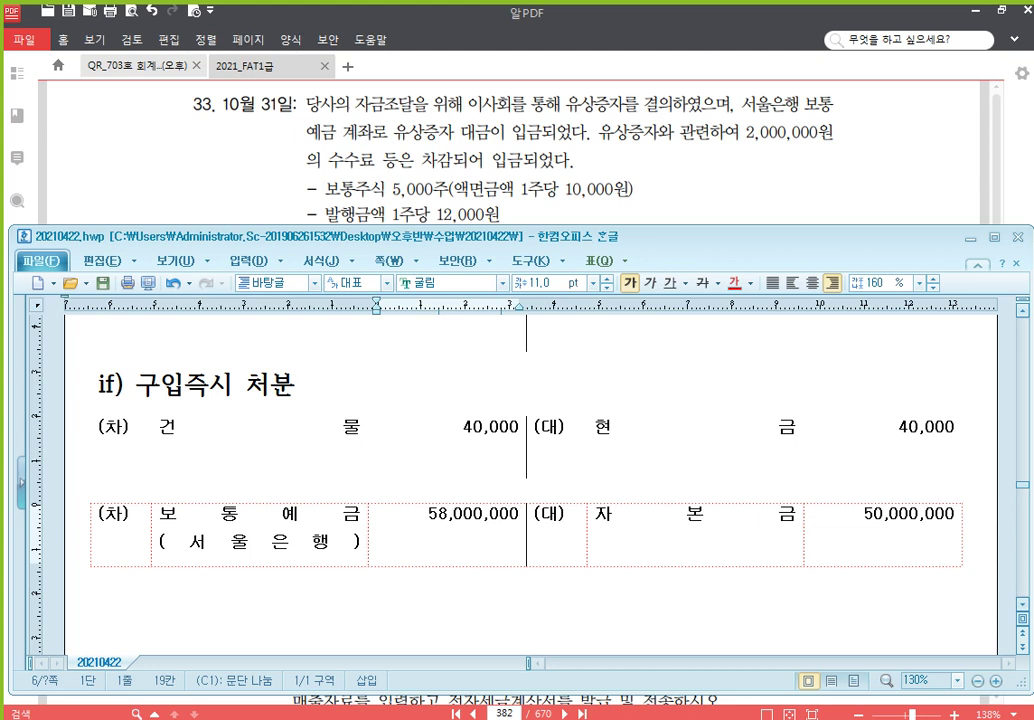
Step: Add an empty second line below 자본금 in the credit account cell
left_click(794, 522)
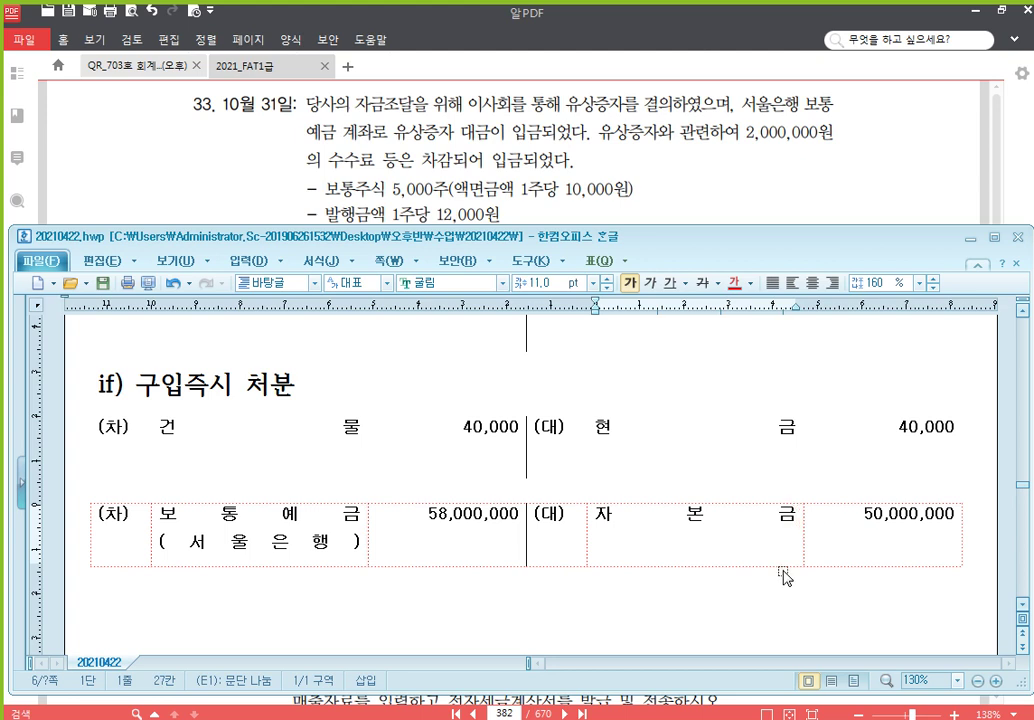
key("Return")
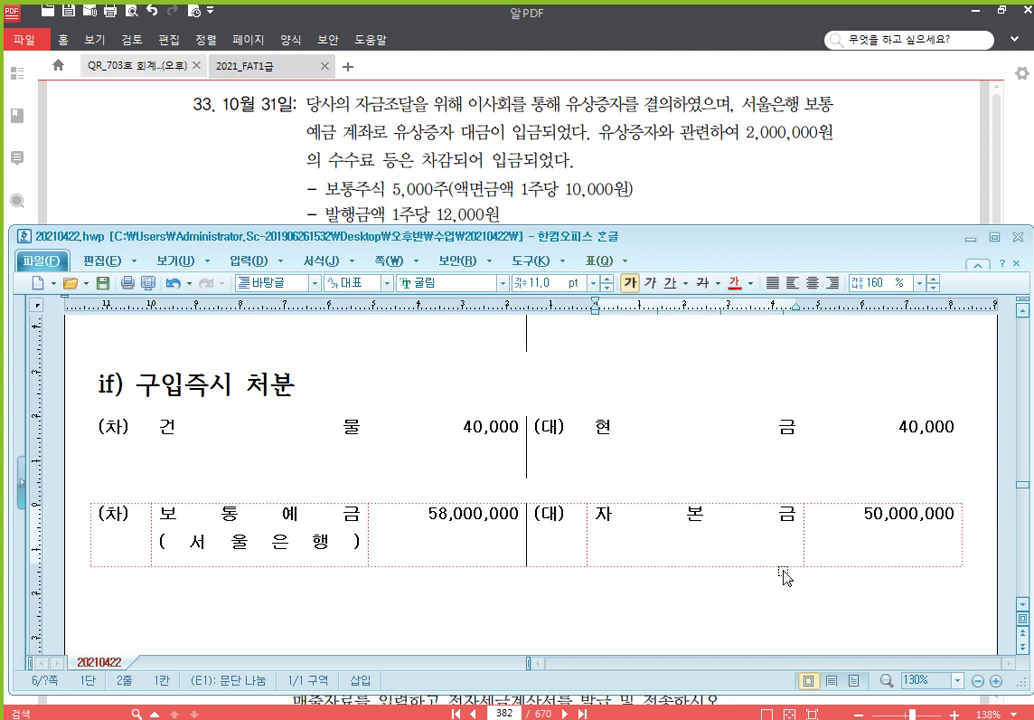
scroll(783, 575, "down", 3)
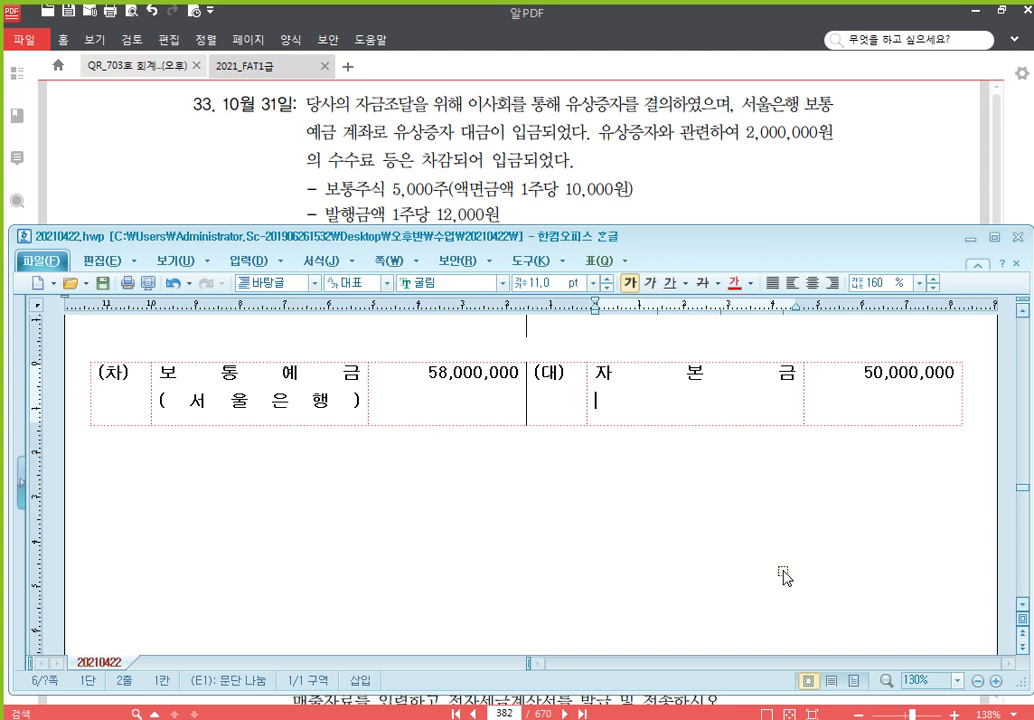
Step: Below the 자본금 entry, write the note "* 자본 우선상계 조회 : 합계잔액시산표에서 자본금 아래 검색"
left_click(501, 474)
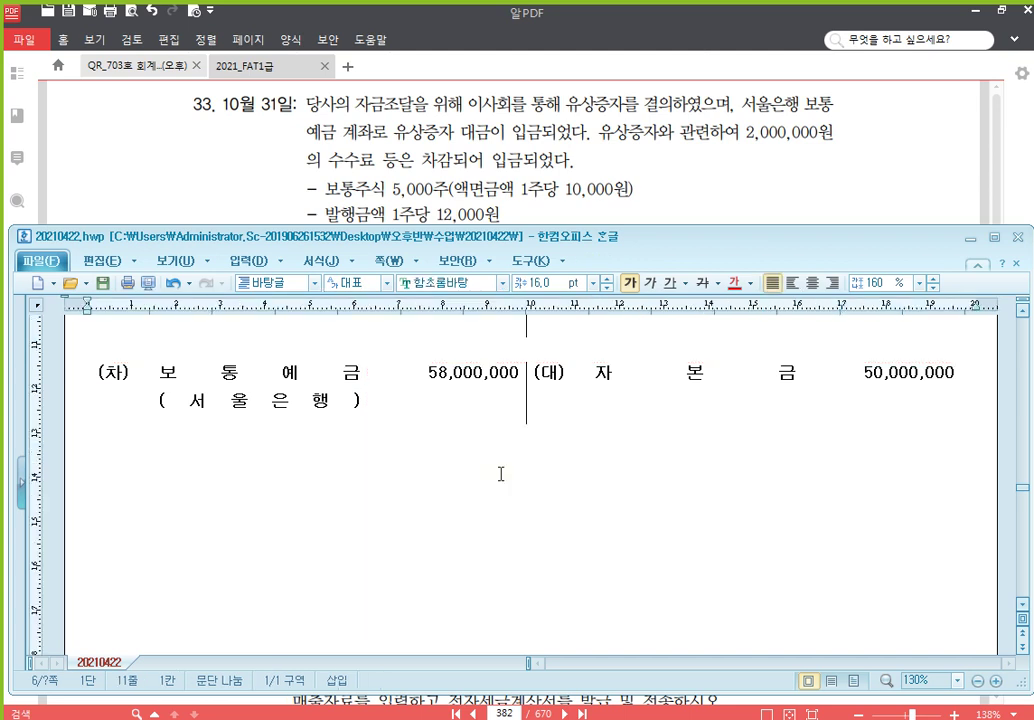
type("*  ")
type("자본 우선상계")
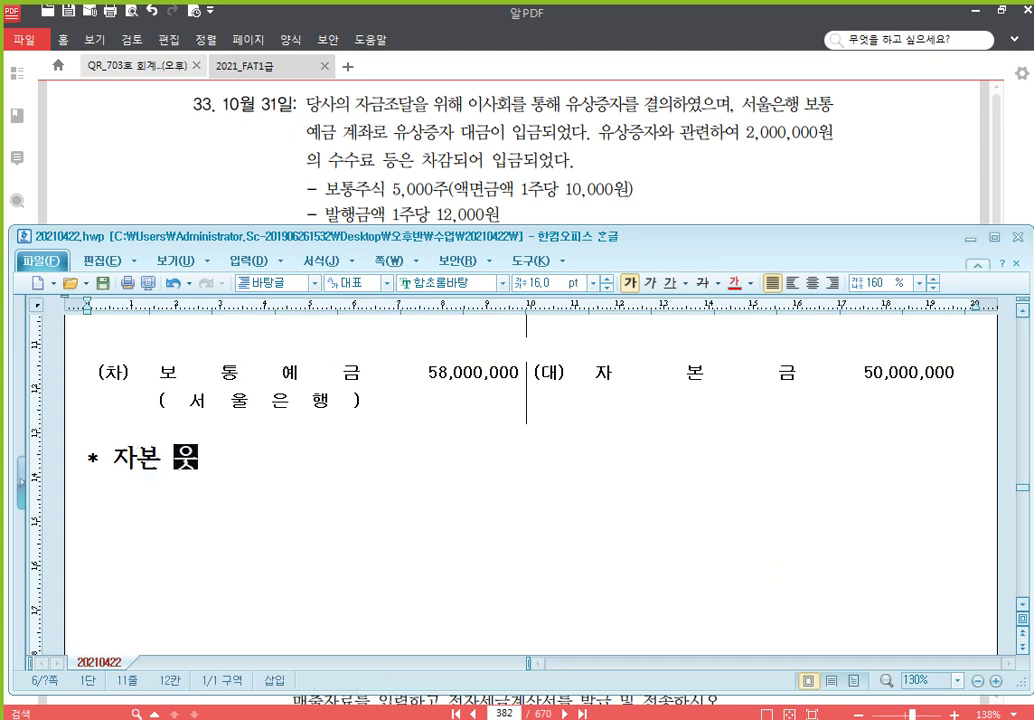
type(" 조회")
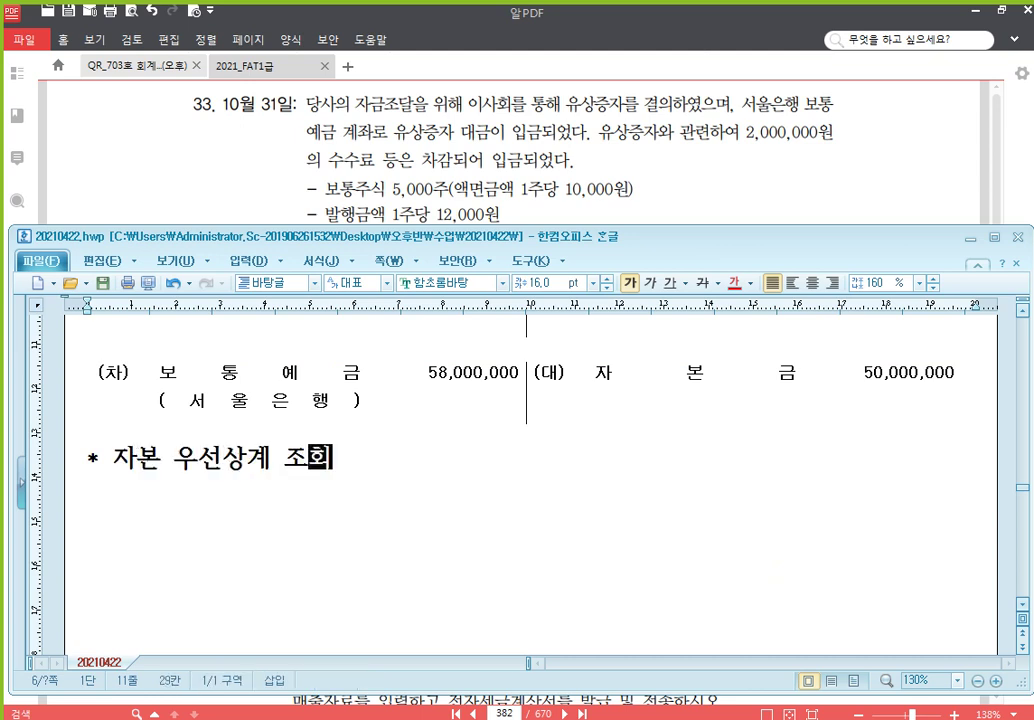
type(" : 합계잔액")
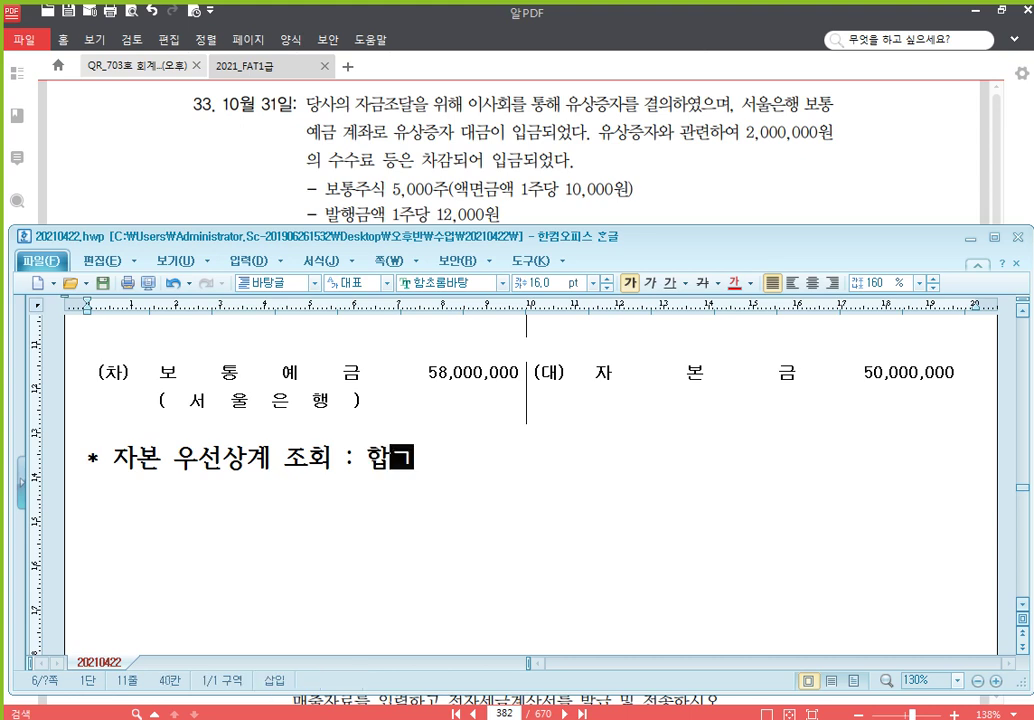
type("시산표에서 ")
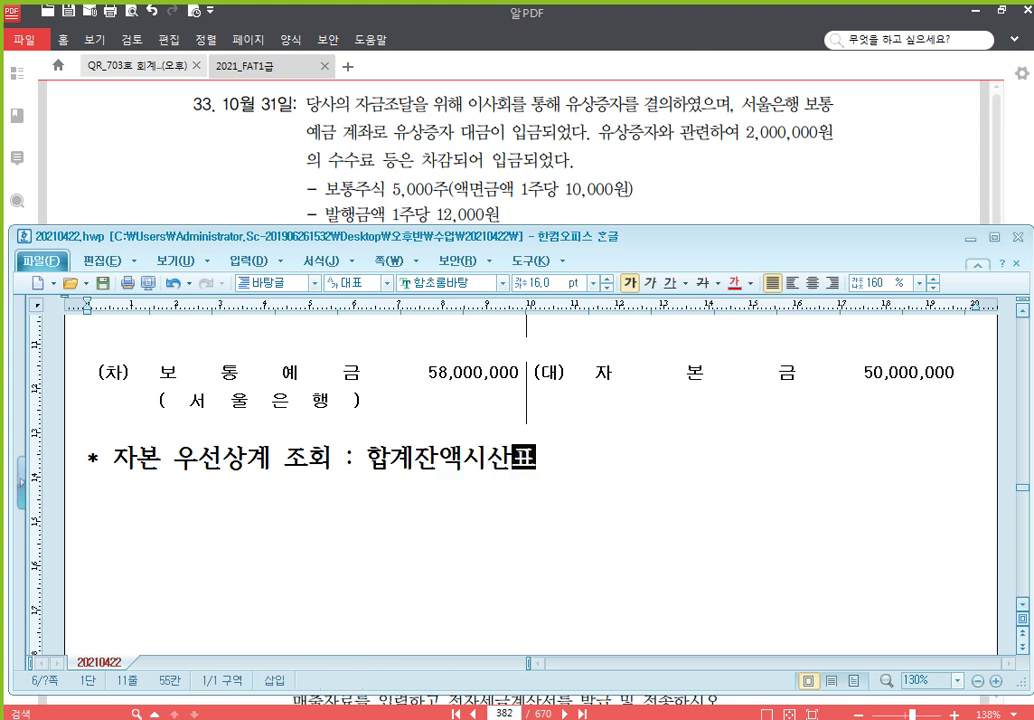
type("자본금 검색")
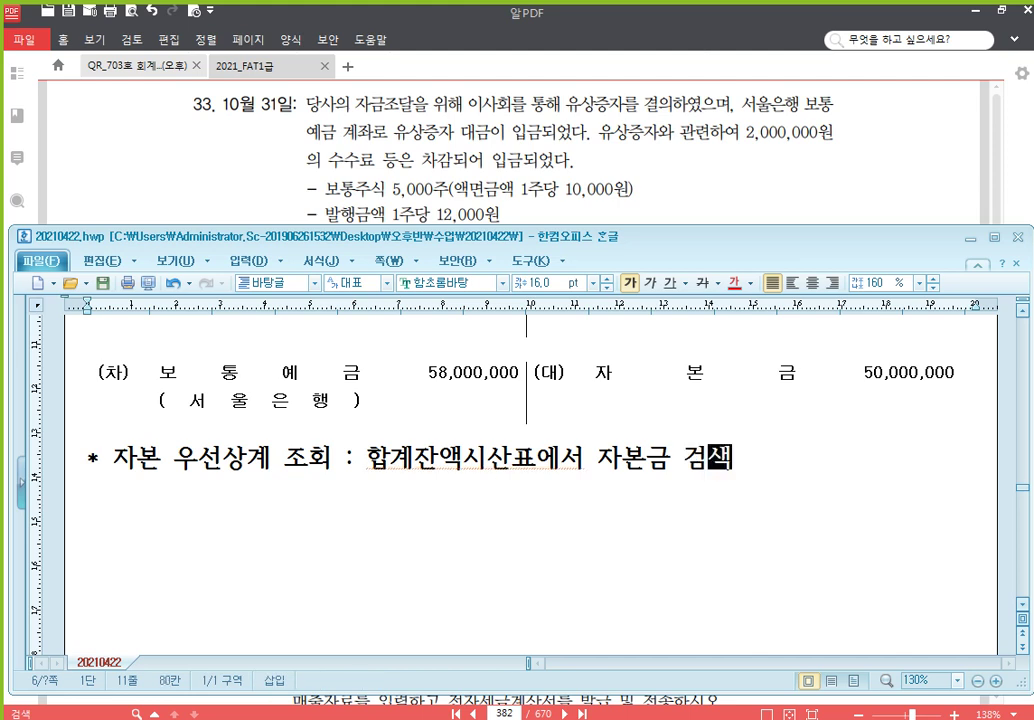
key("Left")
key("Left")
type("아래")
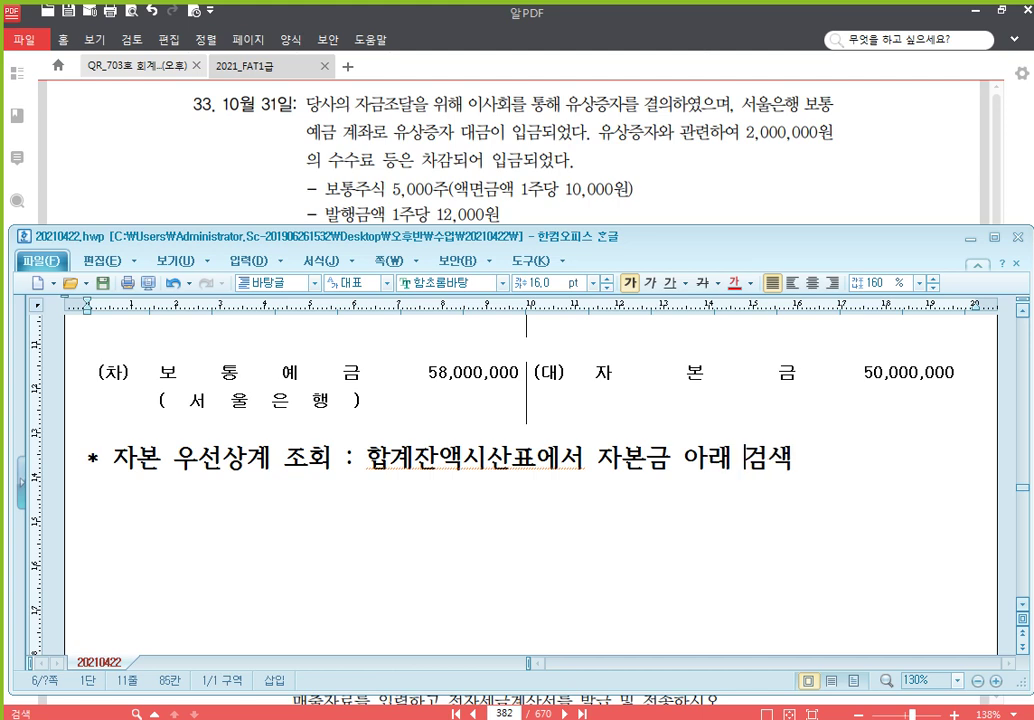
left_click(665, 517)
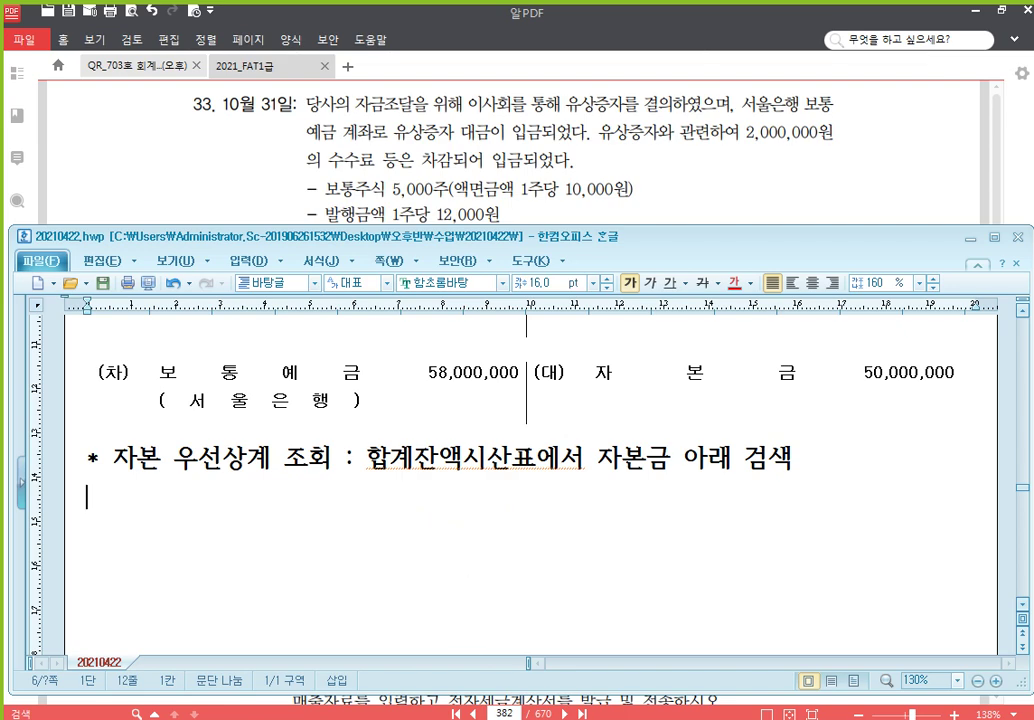
Step: Switch to the accounting program and query the 합계잔액시산표 as of October 31, 2021
key("alt+Tab")
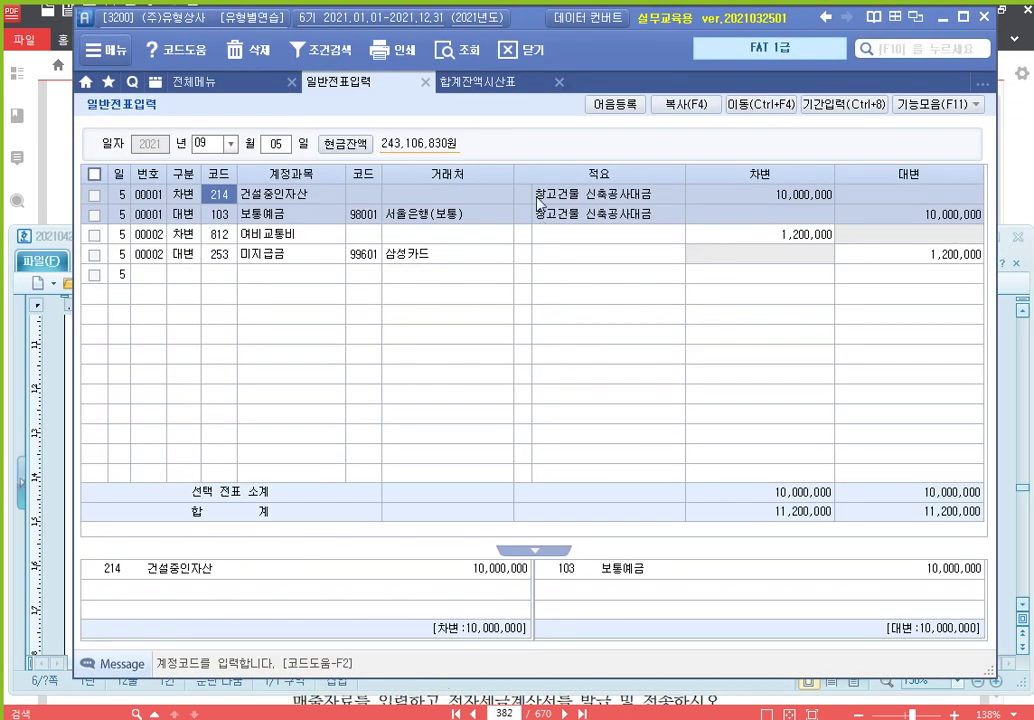
left_click(476, 82)
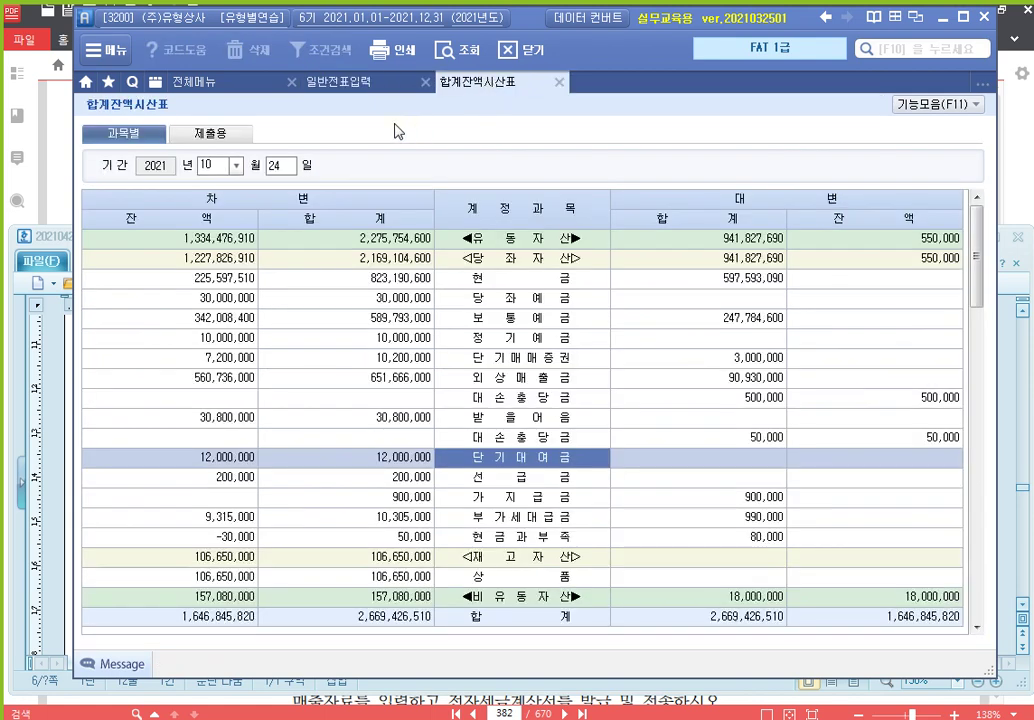
left_click(279, 166)
type("31")
key("Return")
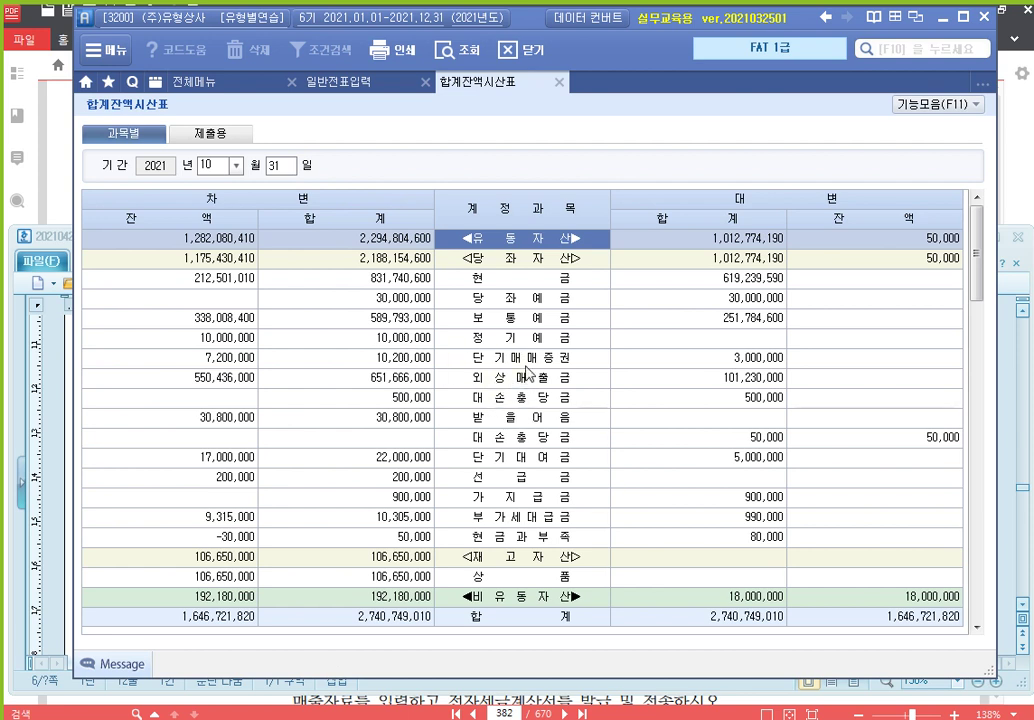
Step: Find 자본금 in the 합계잔액시산표 and examine the equity accounts between the 자본금 and 매출 headings
key("ctrl+f")
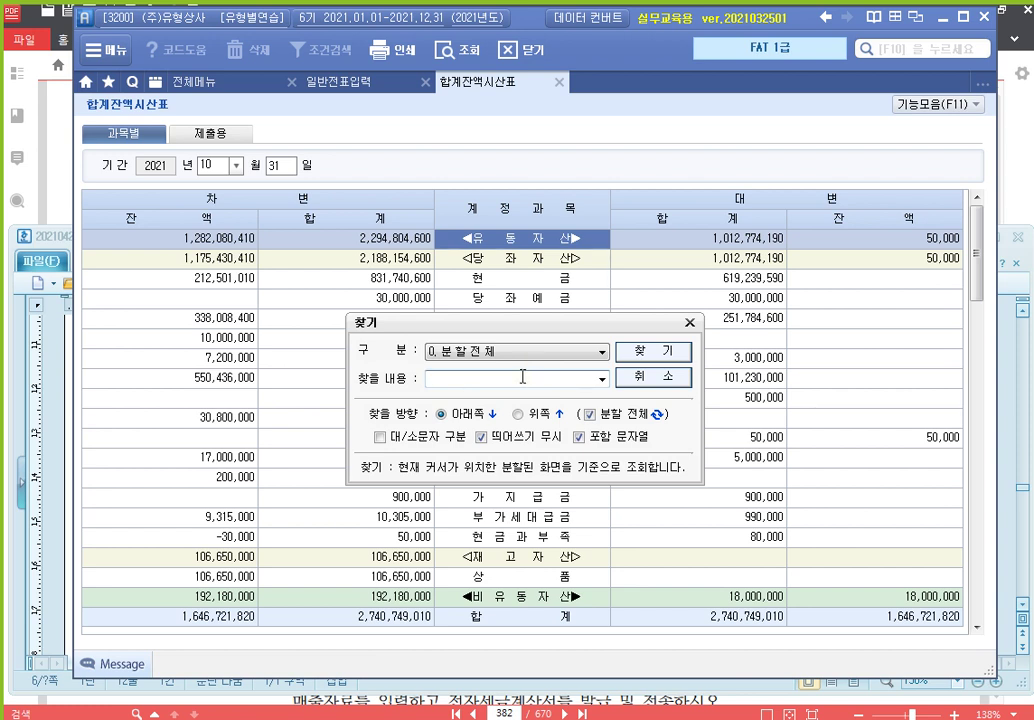
type("자본금")
key("Return")
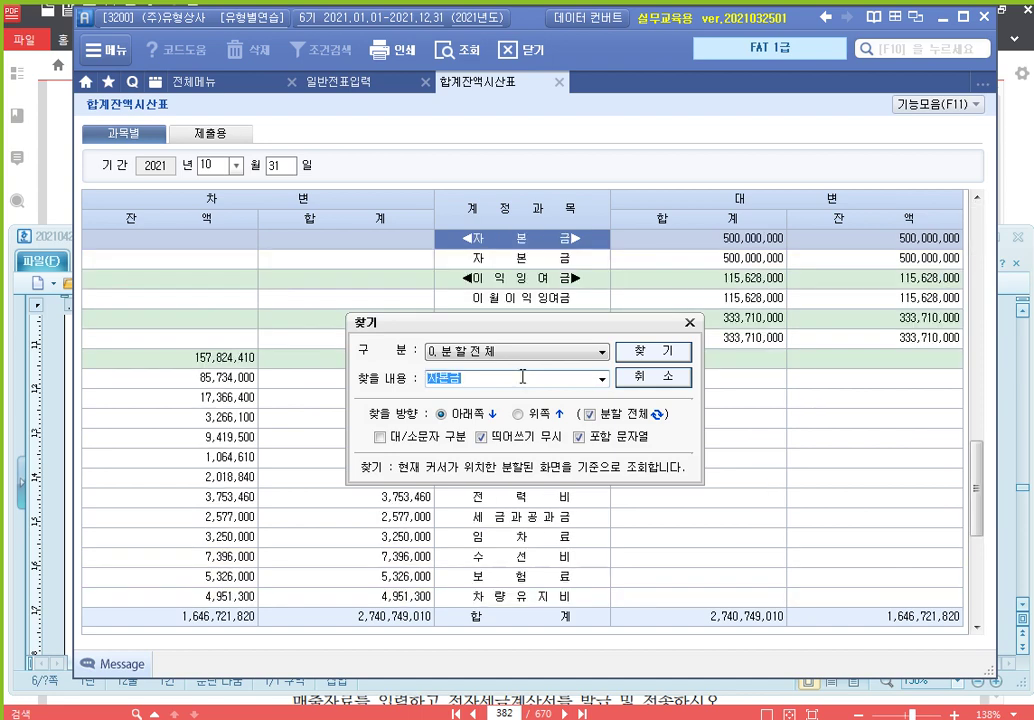
key("Escape")
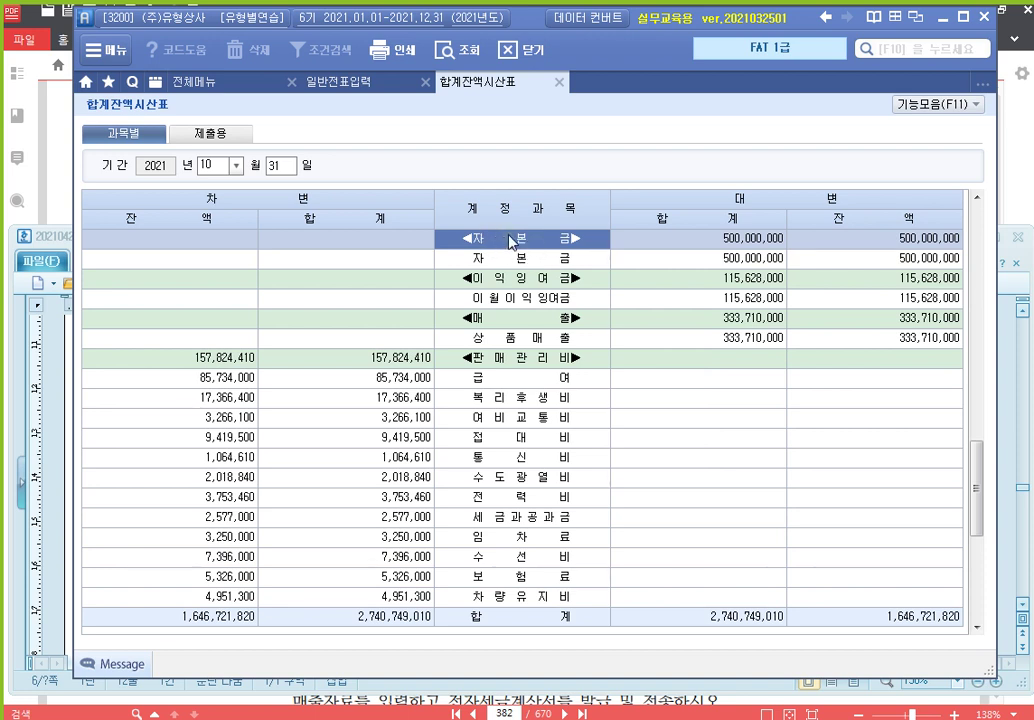
left_click(513, 318)
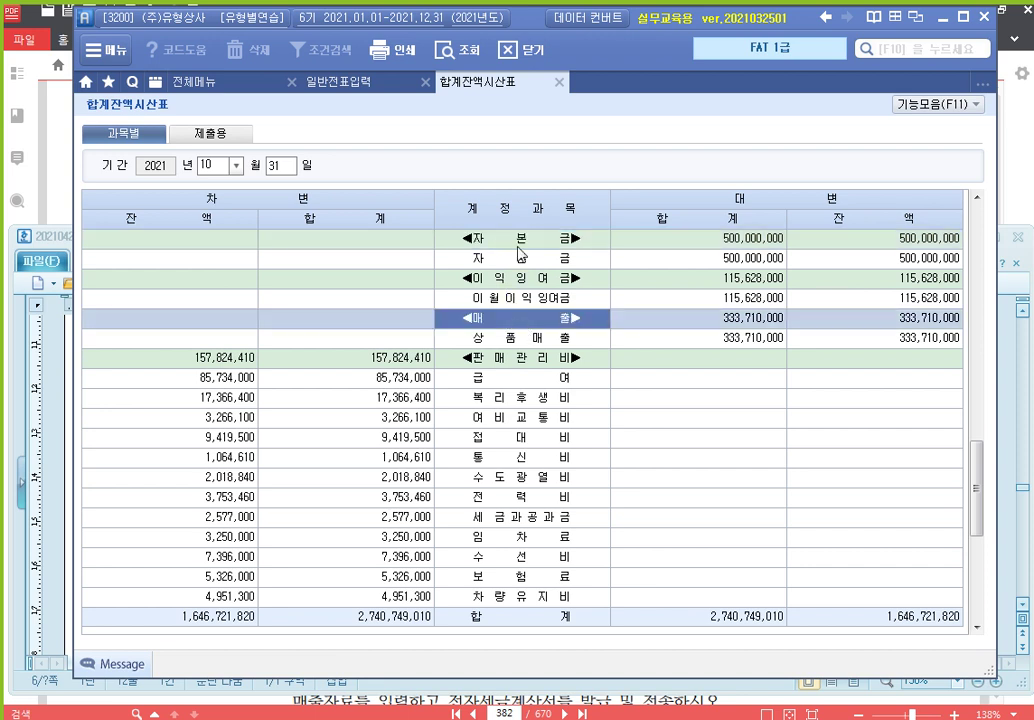
left_click(524, 245)
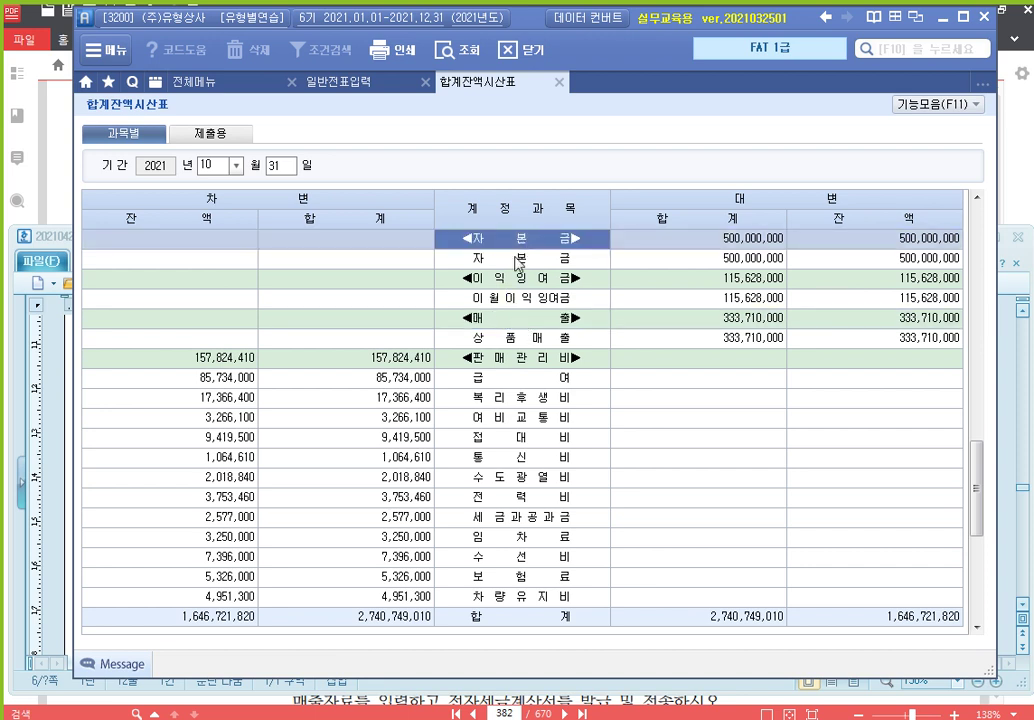
left_click(517, 320)
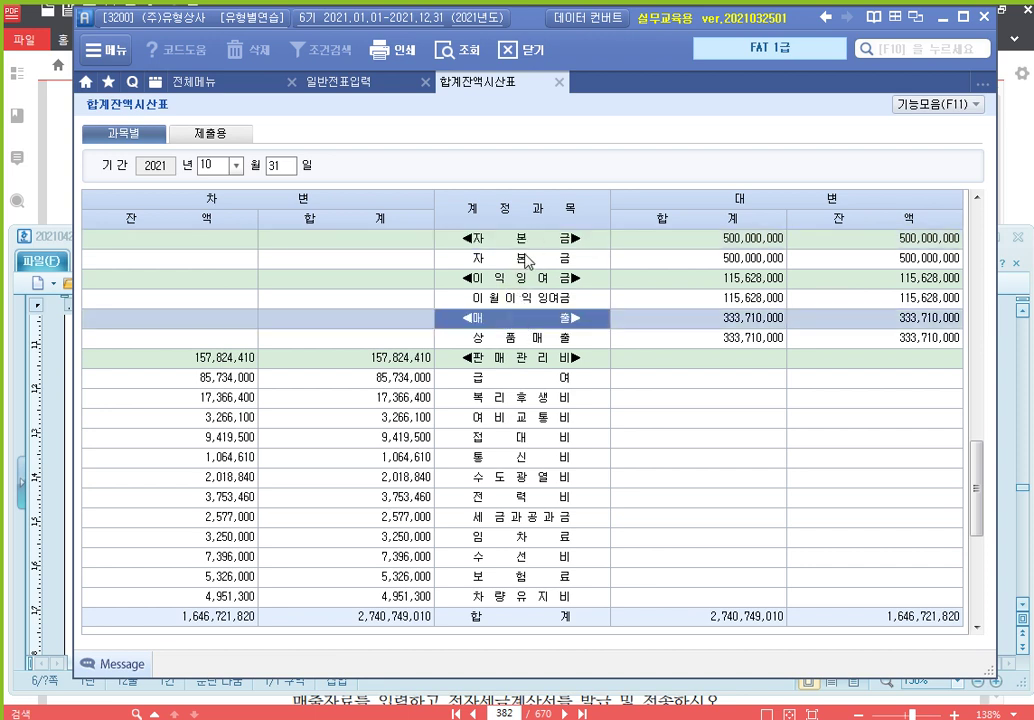
left_click(527, 244)
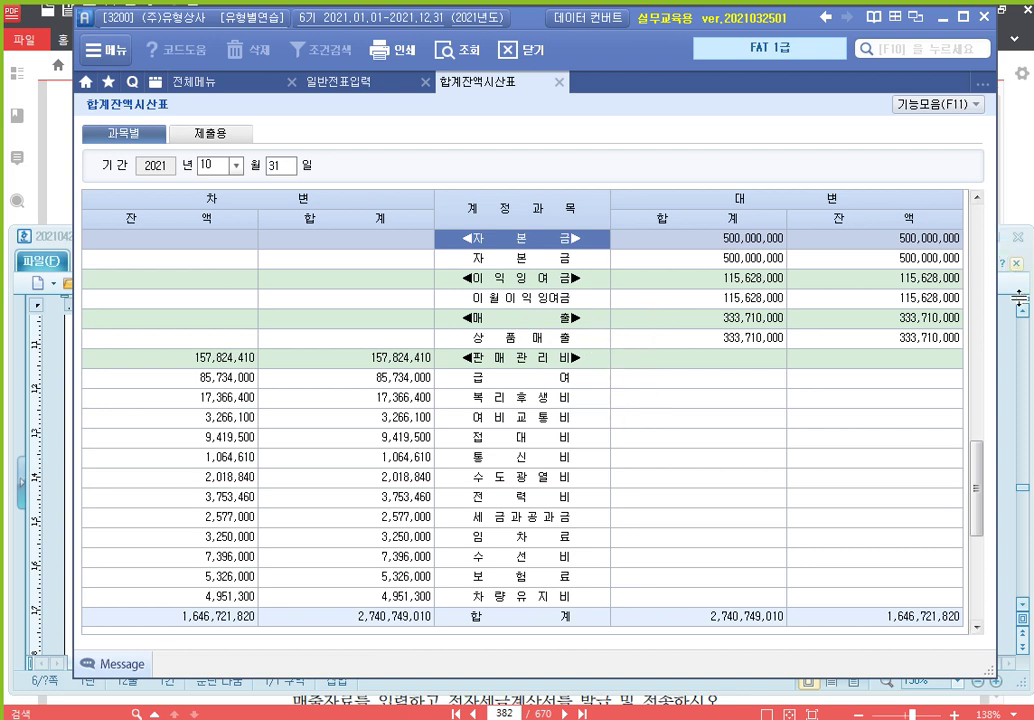
Step: In the Hangul document, add 주식발행초과금 with 8,000,000 on the second credit line of the 자본금 entry
left_click(1012, 352)
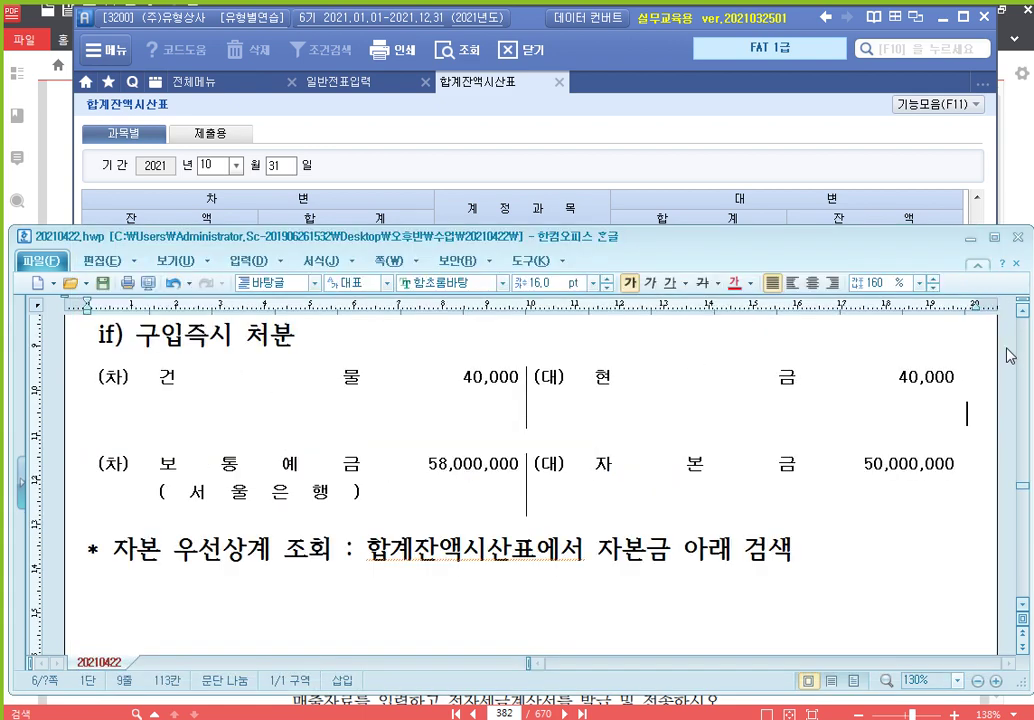
left_click(681, 505)
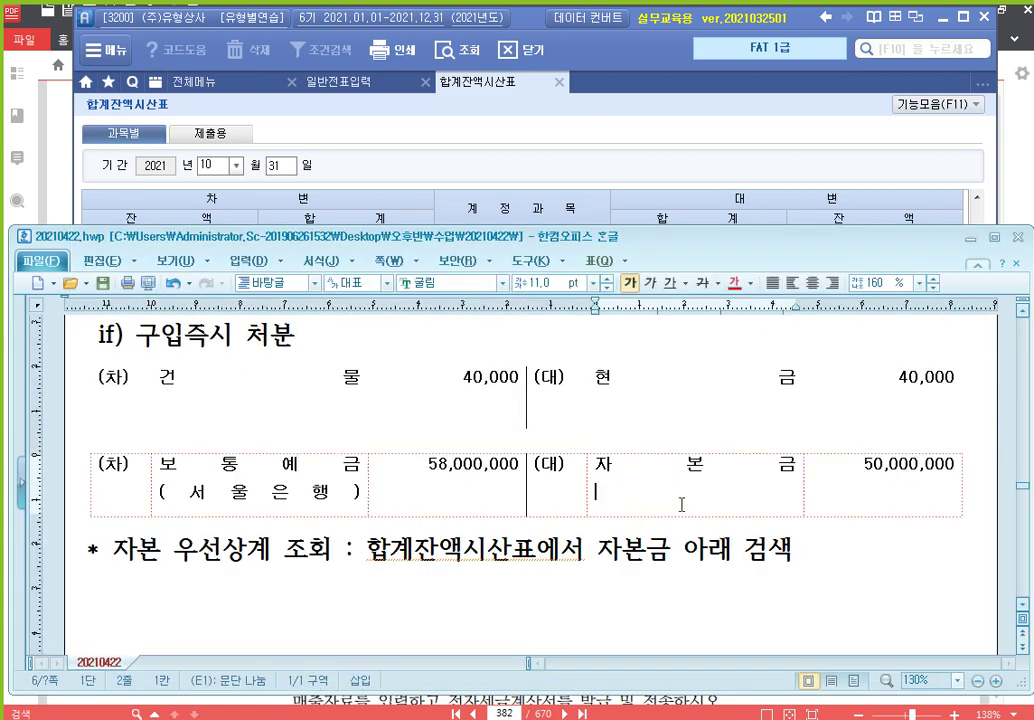
type("주식발행")
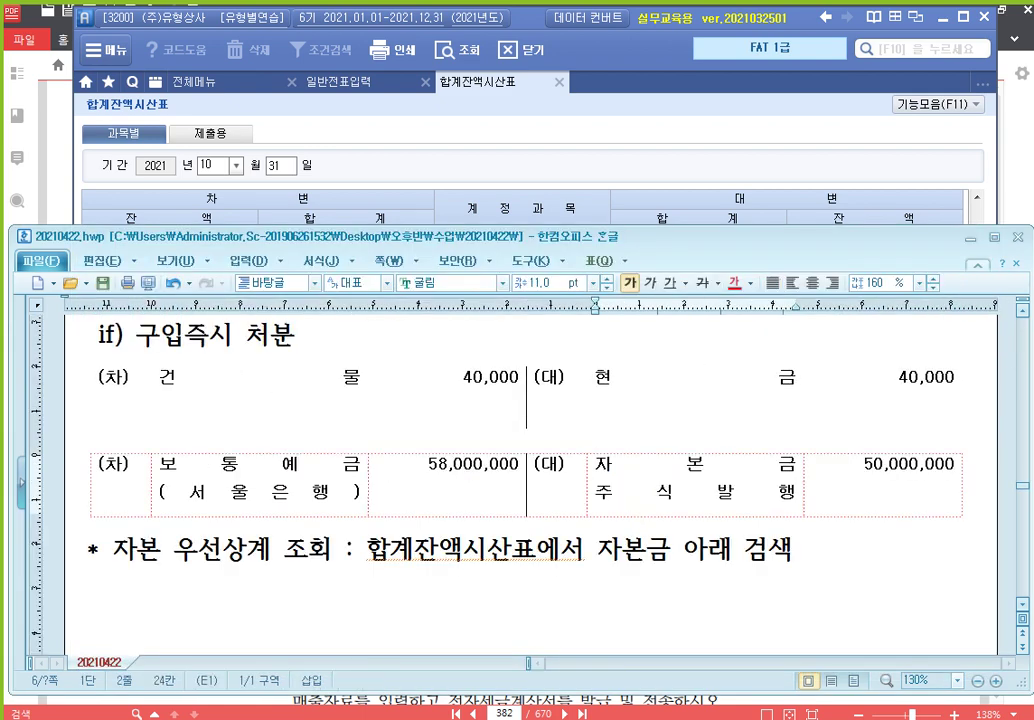
type("초과금")
key("Tab")
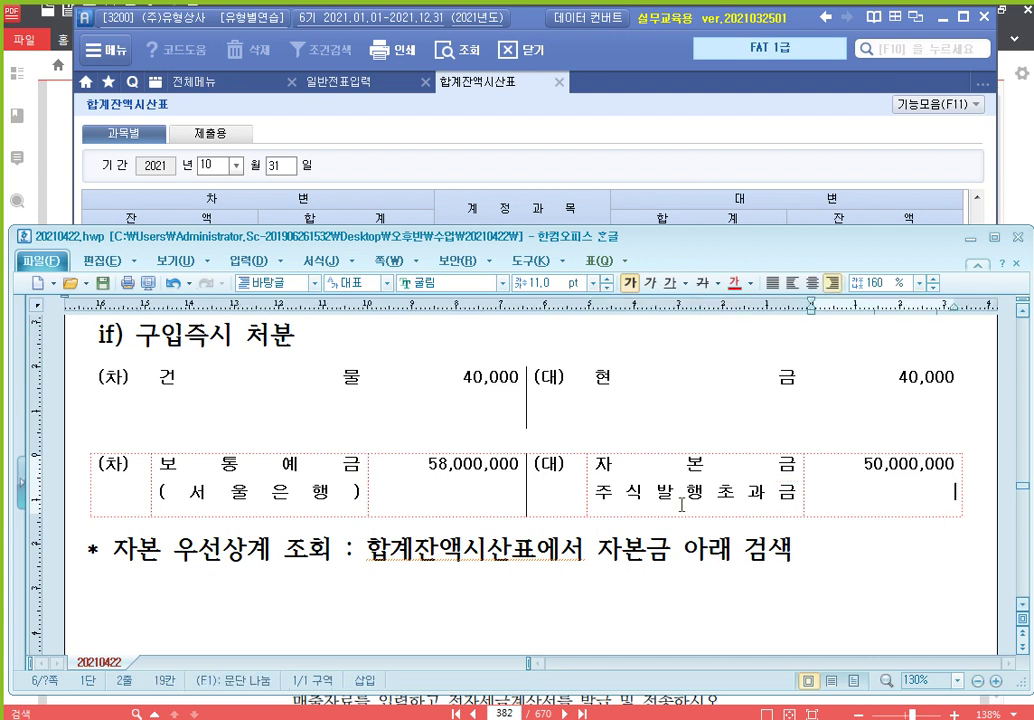
type("8,000,000")
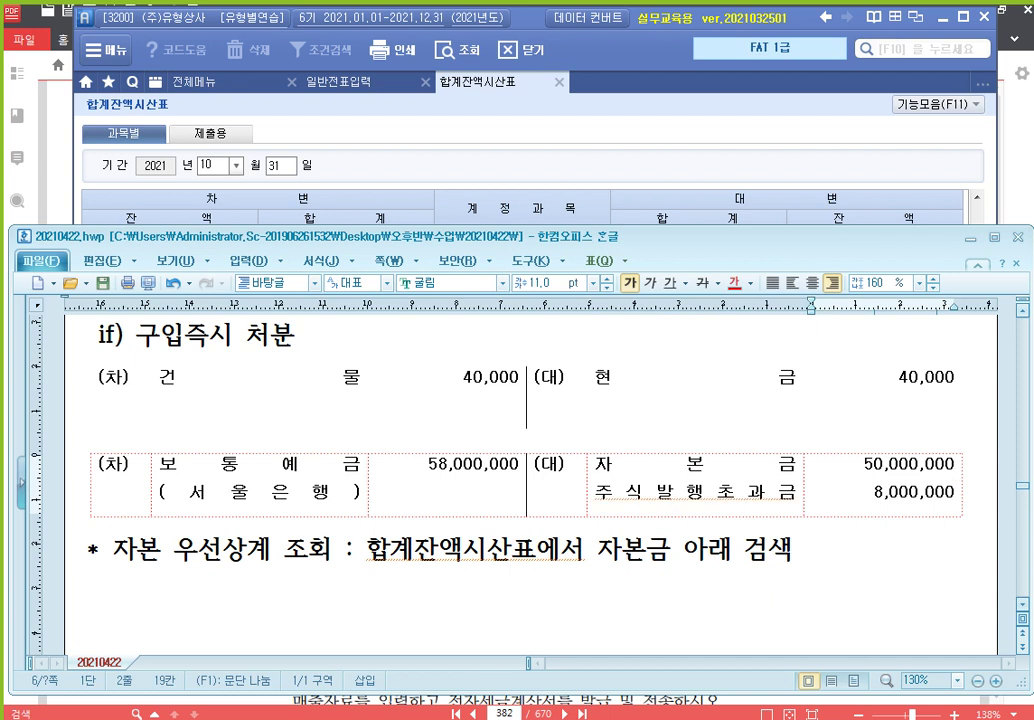
left_click(510, 604)
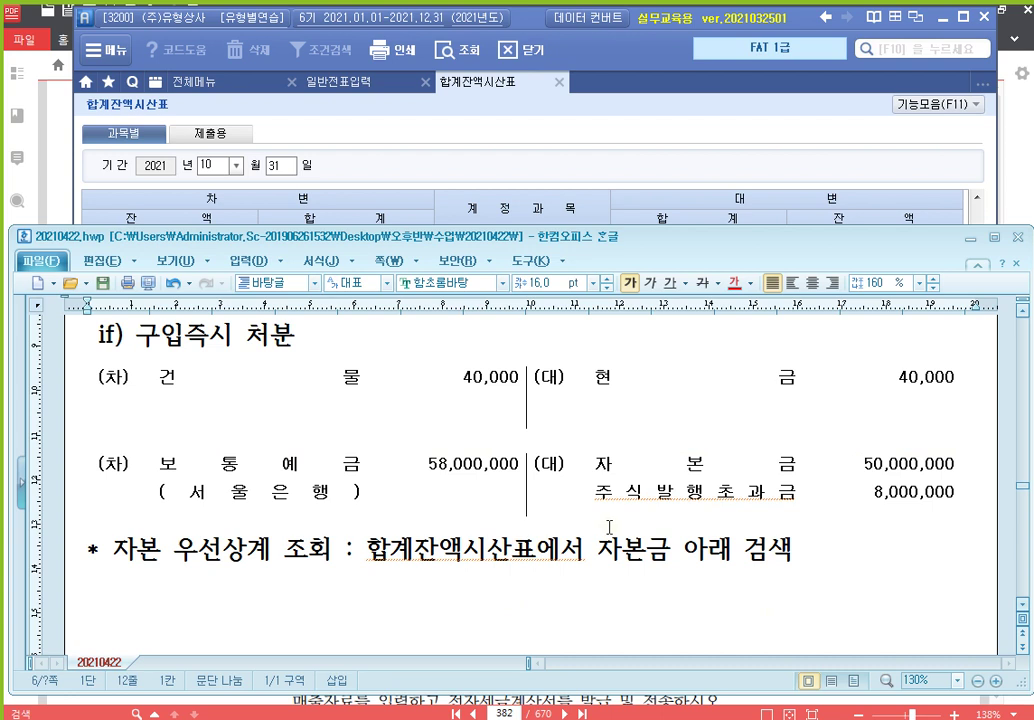
Step: Close the accounting program's 합계잔액시산표 and bring up the October vouchers in 일반전표입력
left_click(559, 83)
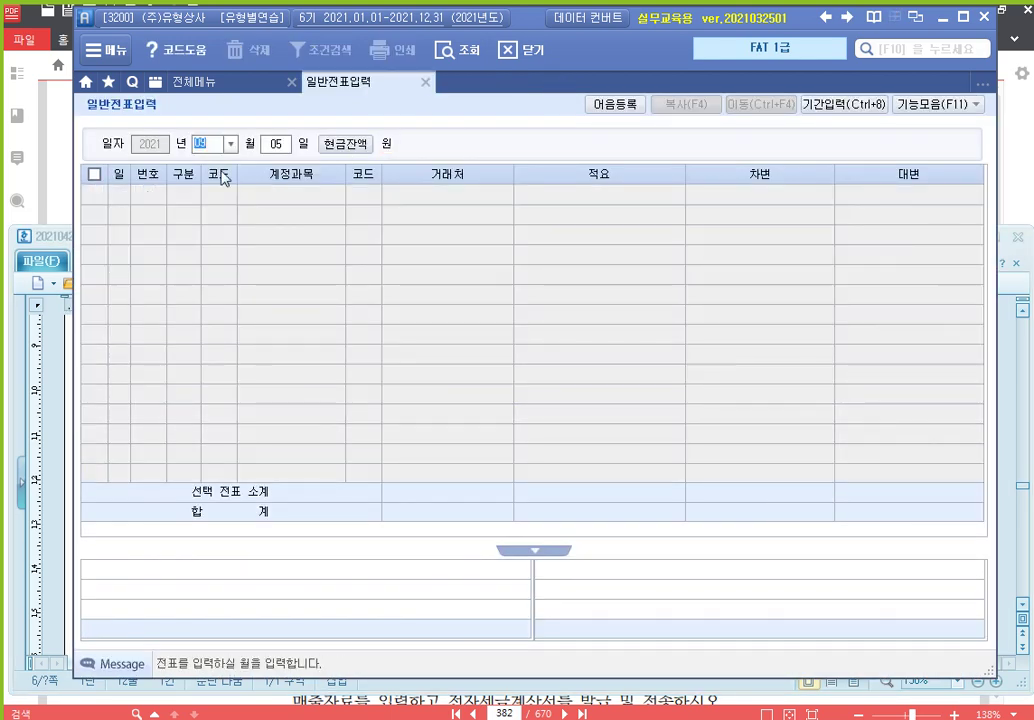
type("101")
key("Return")
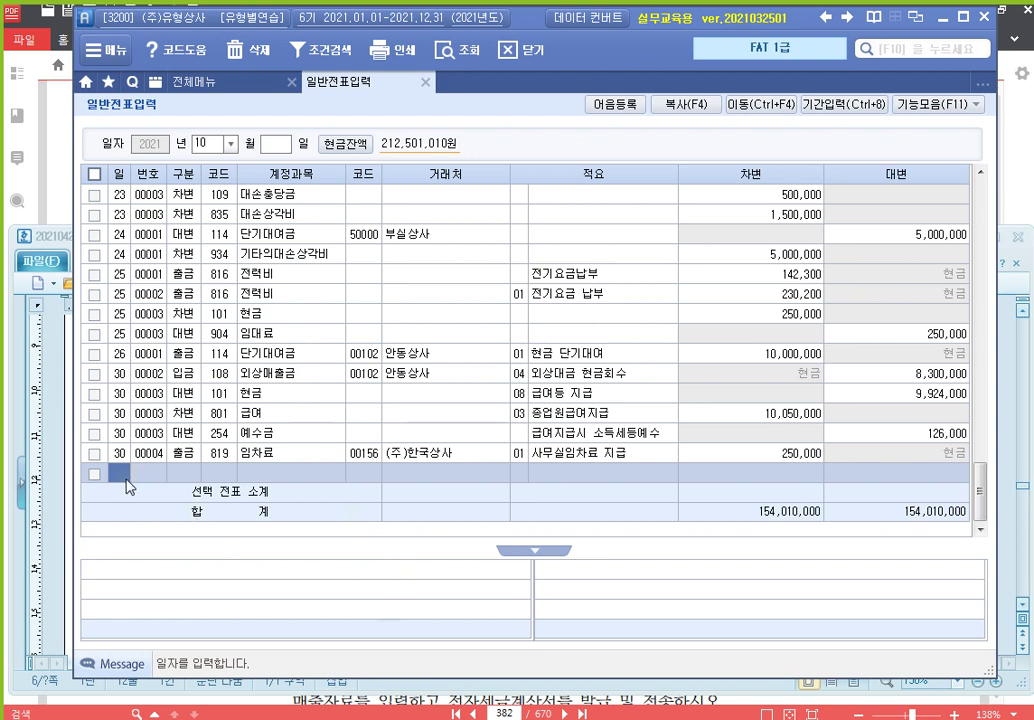
Step: Record a debit line dated October 26 for 기부금 (933) with the amount 1,000,000
type("26")
key("Return")
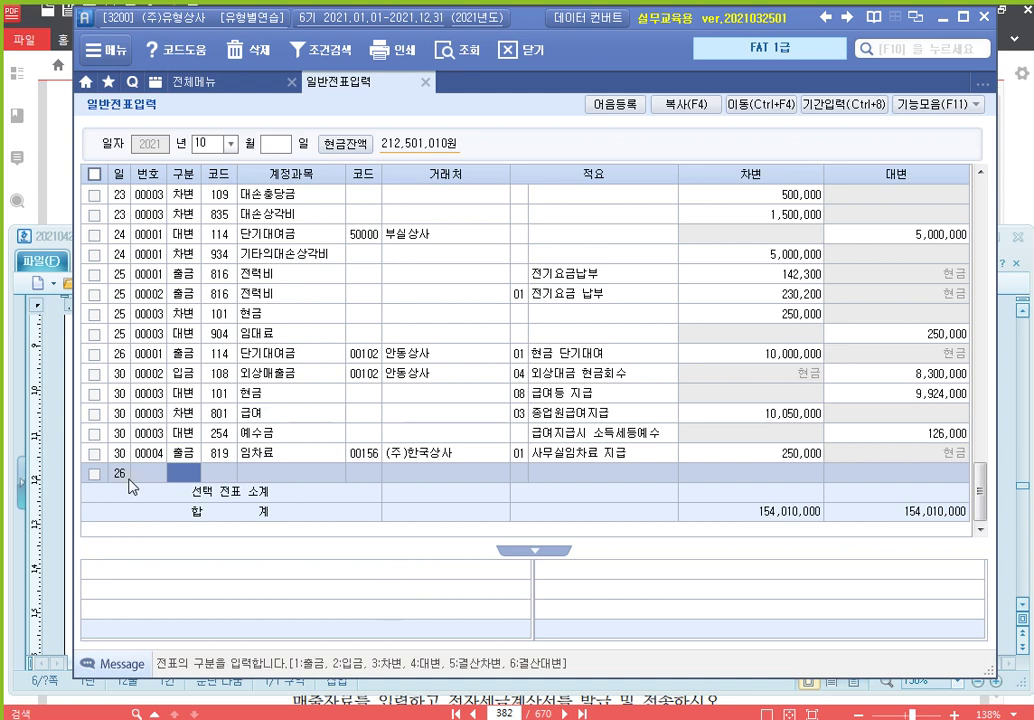
type("3")
key("Return")
type("기부")
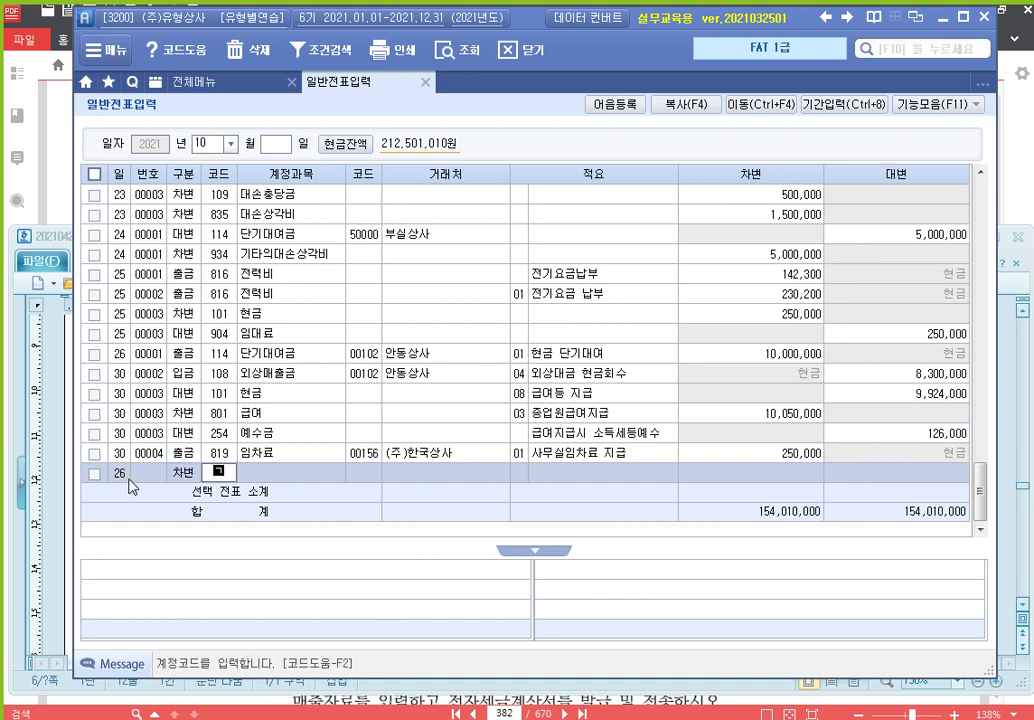
key("Return")
key("Down")
key("Return")
key("Return")
key("Return")
key("Return")
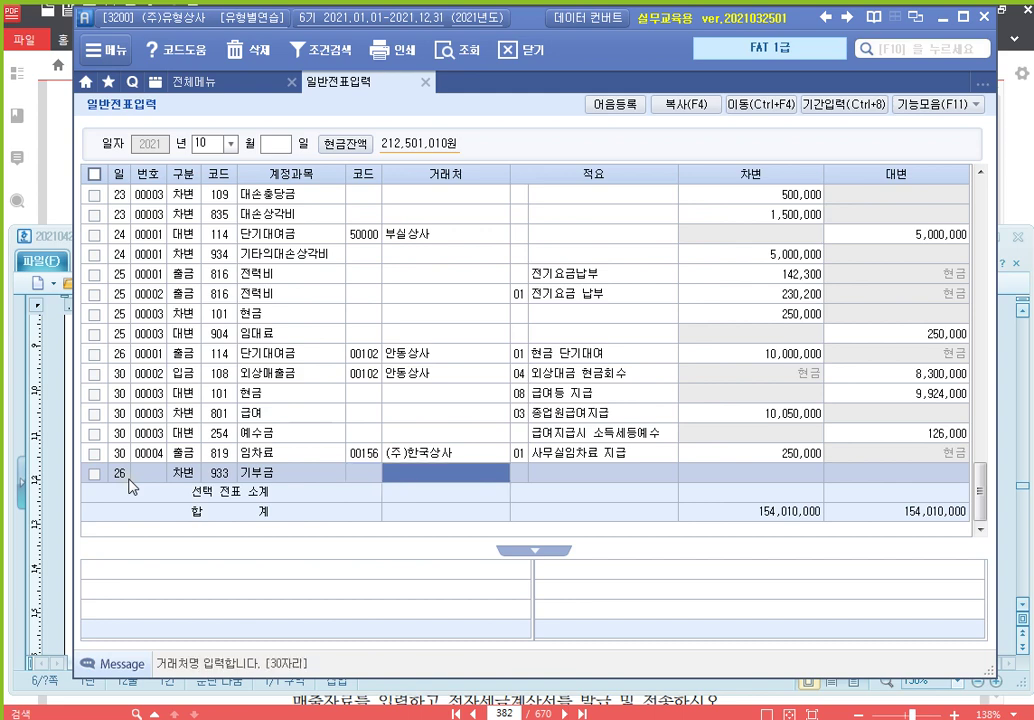
type("1000000")
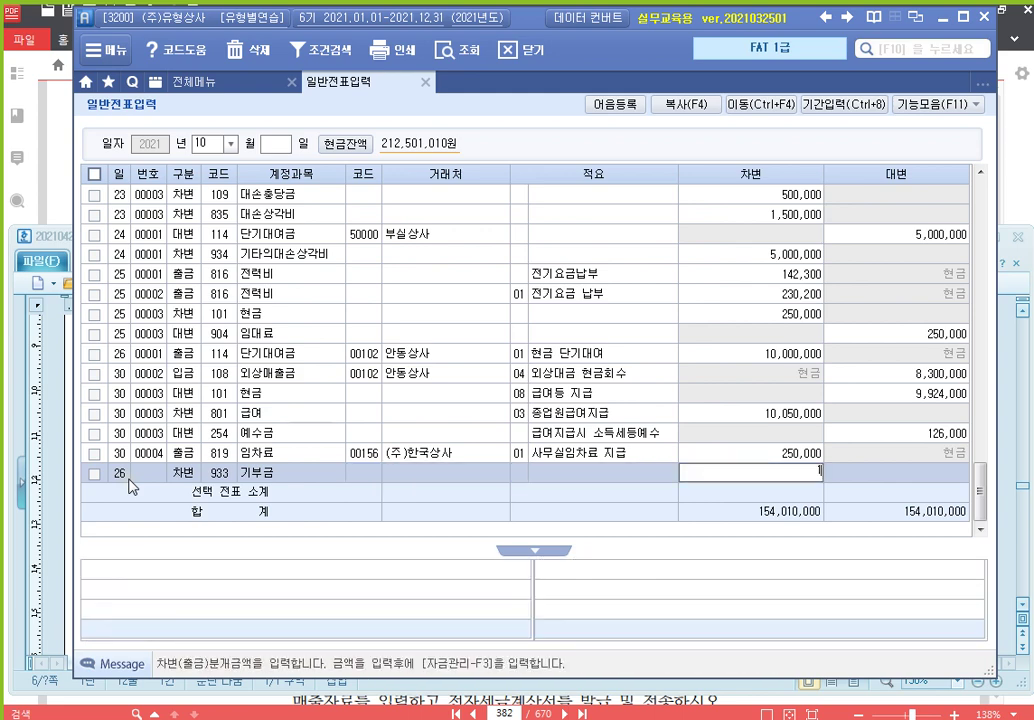
key("Return")
Step: Record the October 26 credit line for 상품 (146) with 적요 08 타계정으로 대체액 and the amount 1,000,000
key("Return")
type("4")
key("Return")
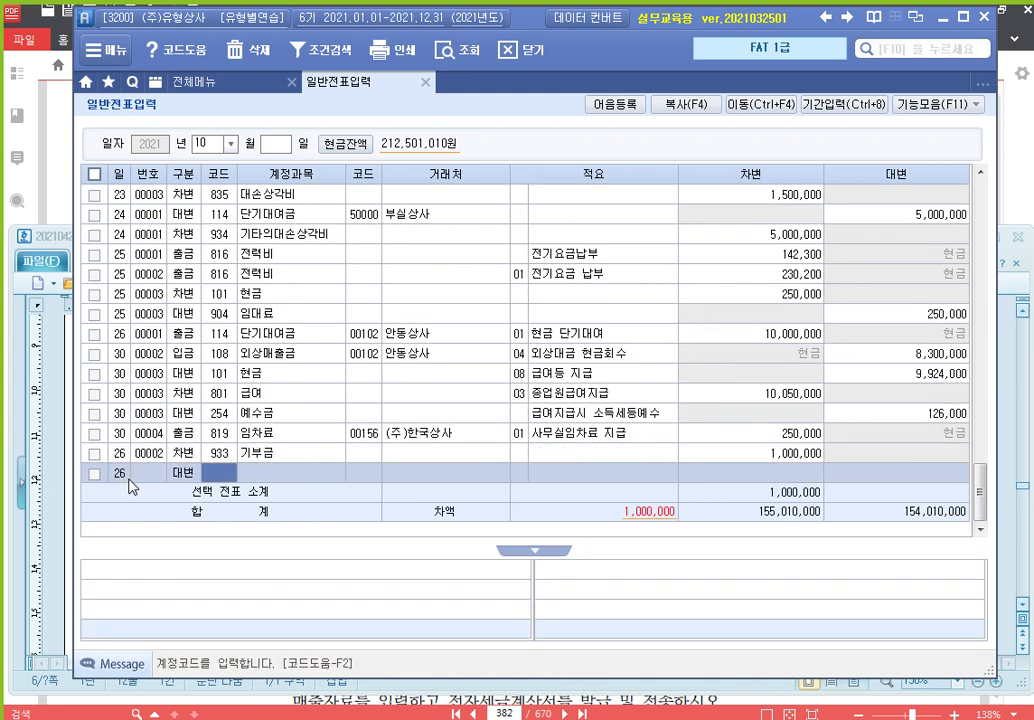
type("146")
key("Return")
key("Return")
key("Return")
type("8")
key("Return")
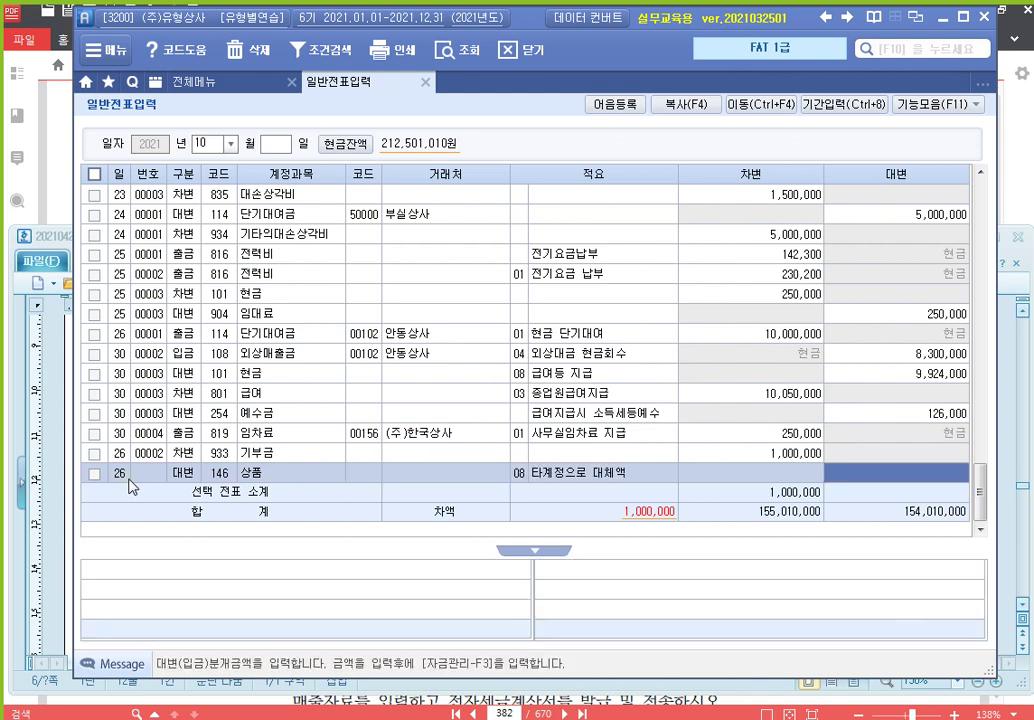
type("1000000")
key("Return")
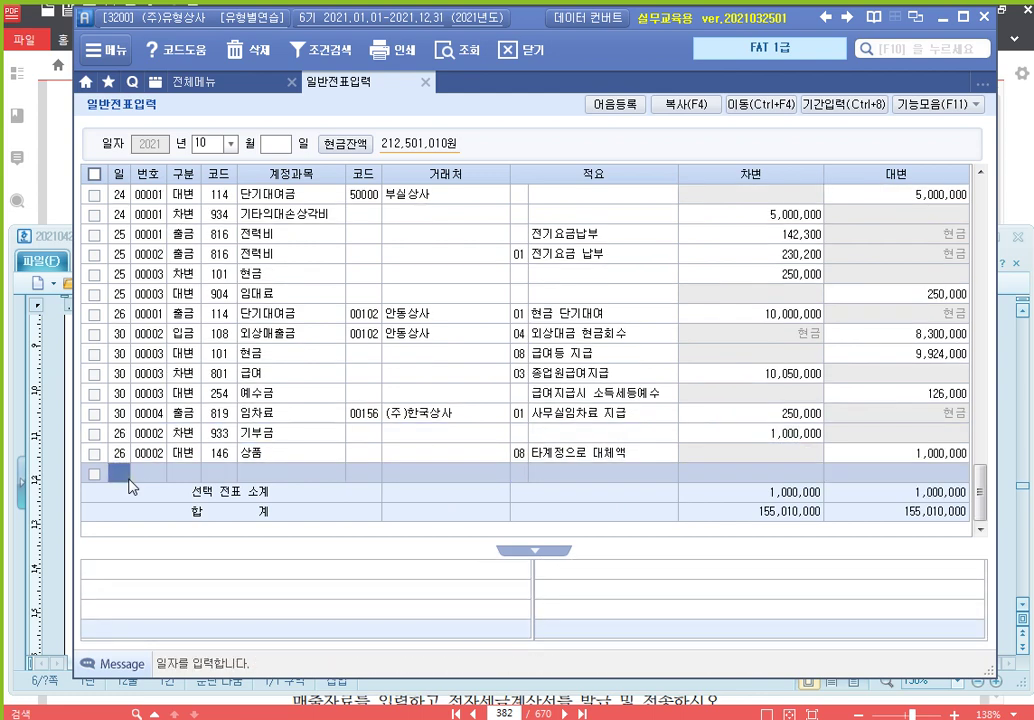
Step: Record a debit line dated October 27 for 이자비용 (931) with the amount 120,000
type("27")
key("Return")
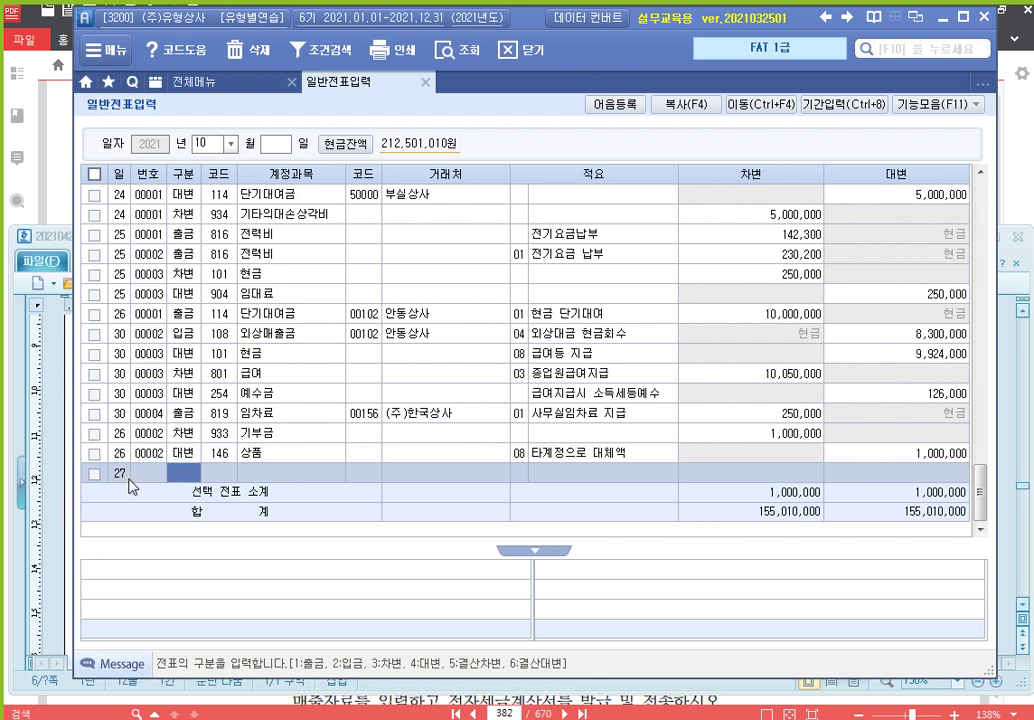
type("3")
key("Return")
type("931")
key("Return")
key("Return")
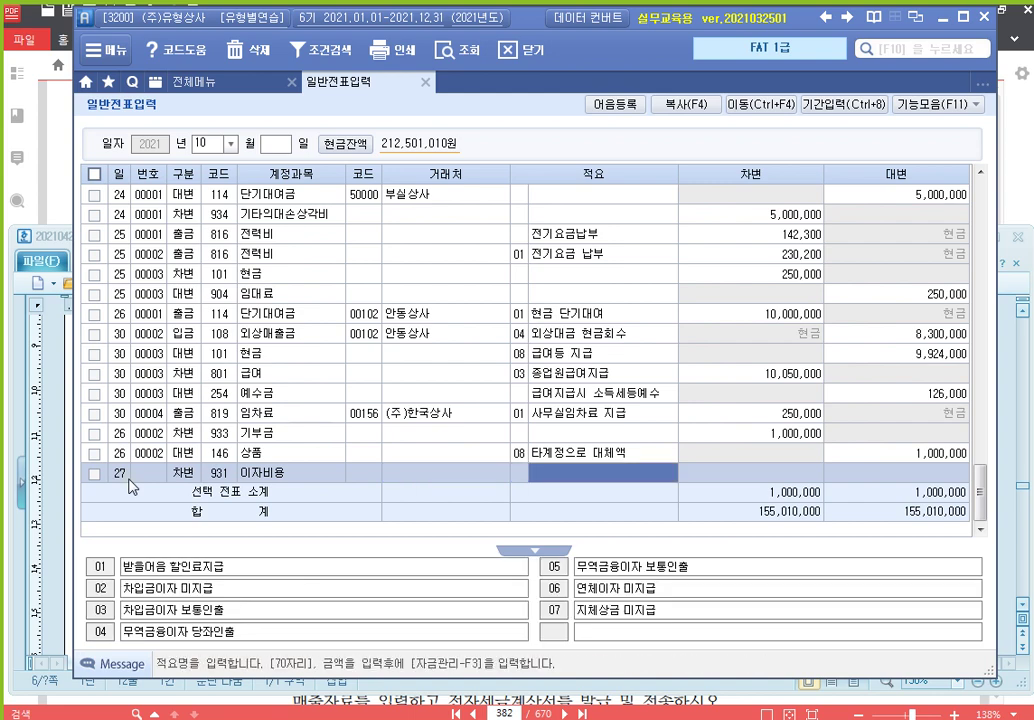
key("Return")
type("120000")
key("Return")
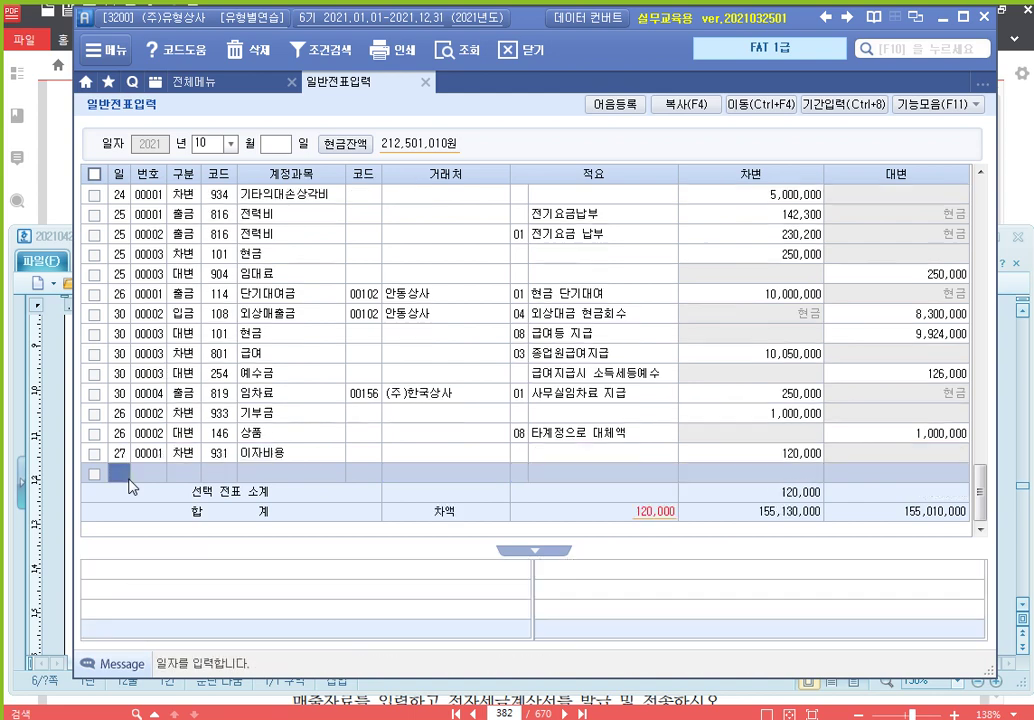
Step: Record the October 27 credit line for 예수금 (254) with the amount 20,000
key("Return")
type("4254")
key("Return")
key("Return")
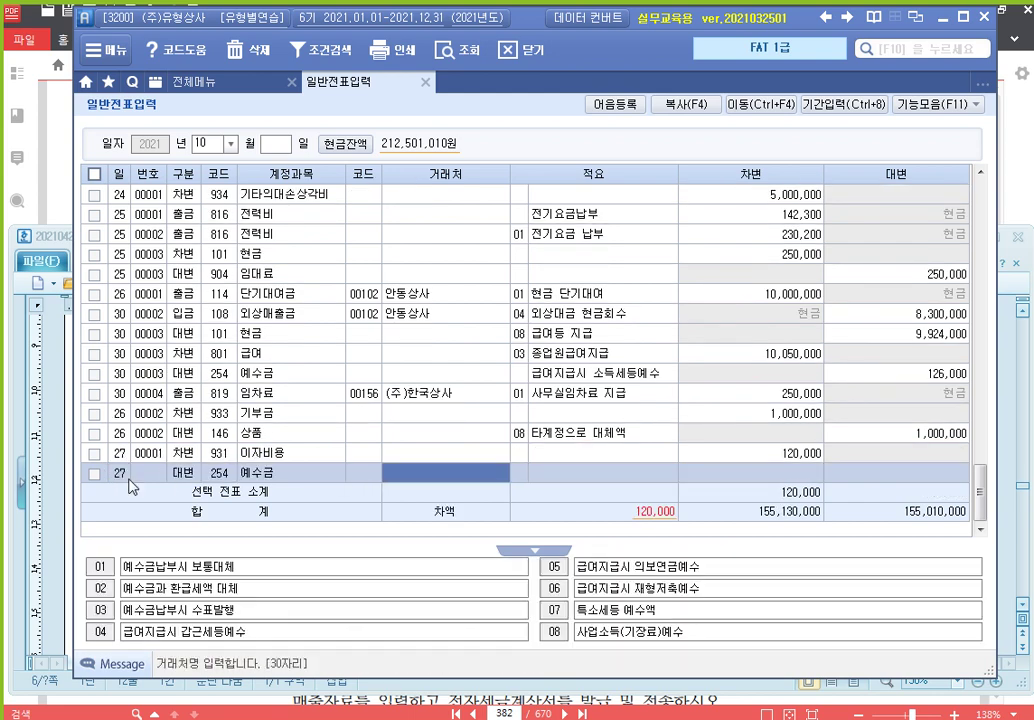
key("Return")
type("20,000")
key("Return")
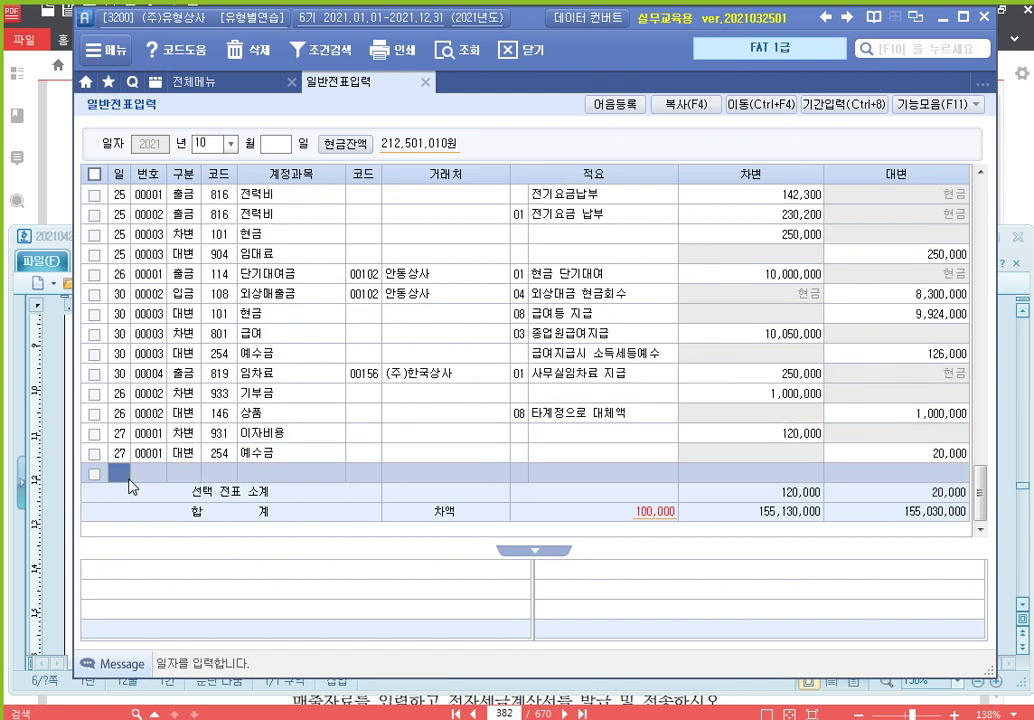
Step: Record another October 27 credit line for 보통예금 (103) with 거래처 서울은행(보통) and the amount 20,000
type("27")
key("Return")
key("Return")
type("4")
key("Return")
type("103")
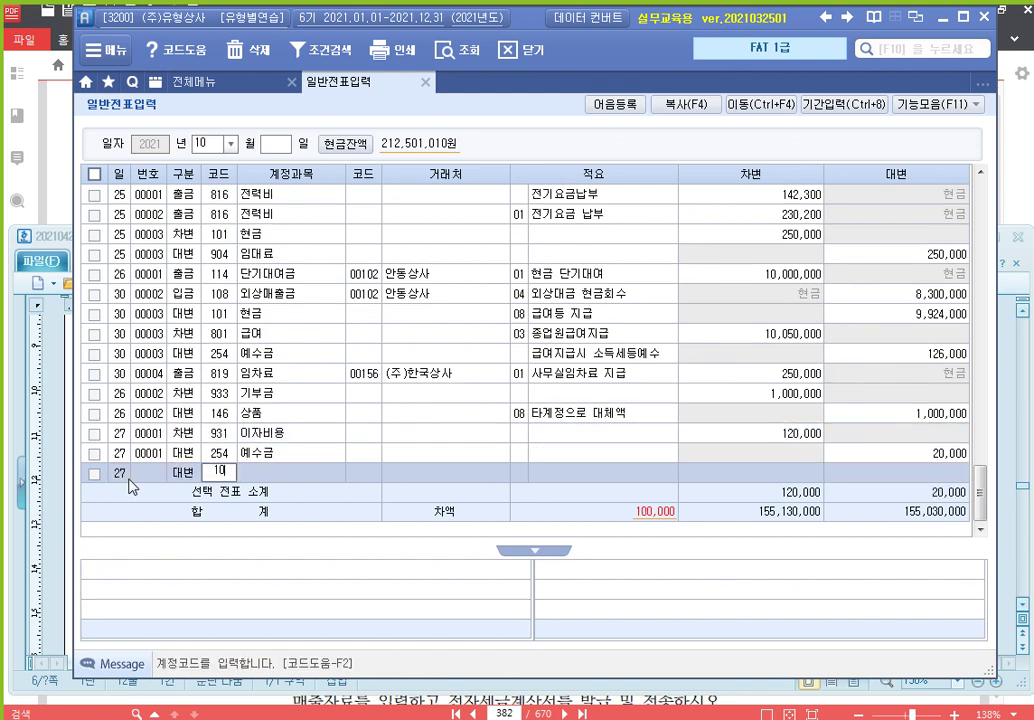
key("Return")
key("F2")
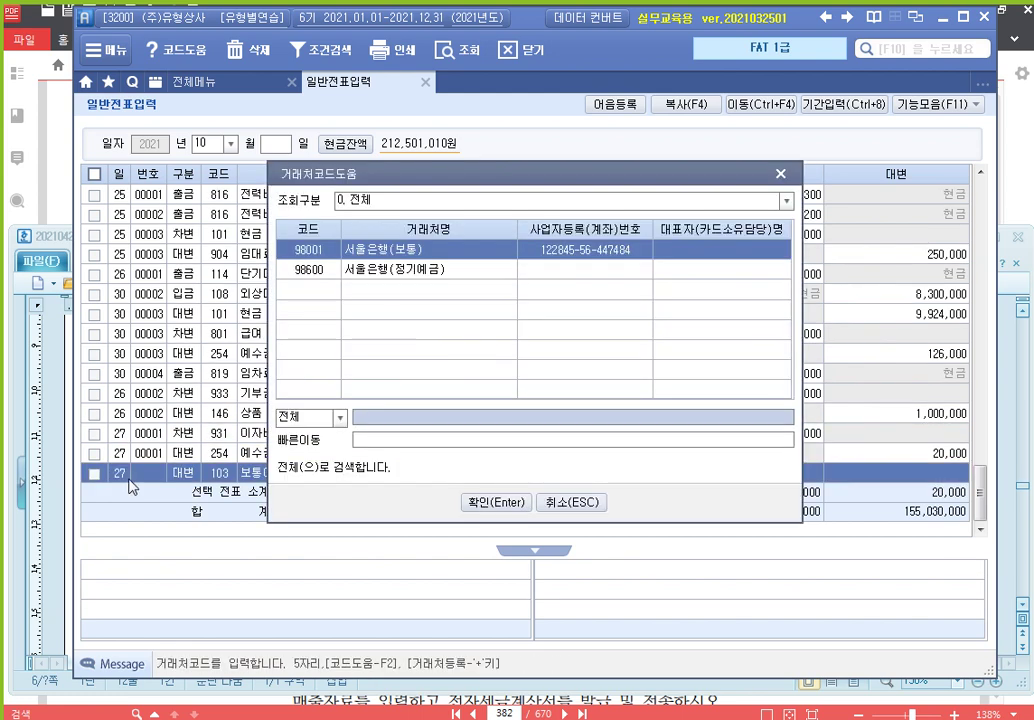
key("Return")
key("Return")
type("200000")
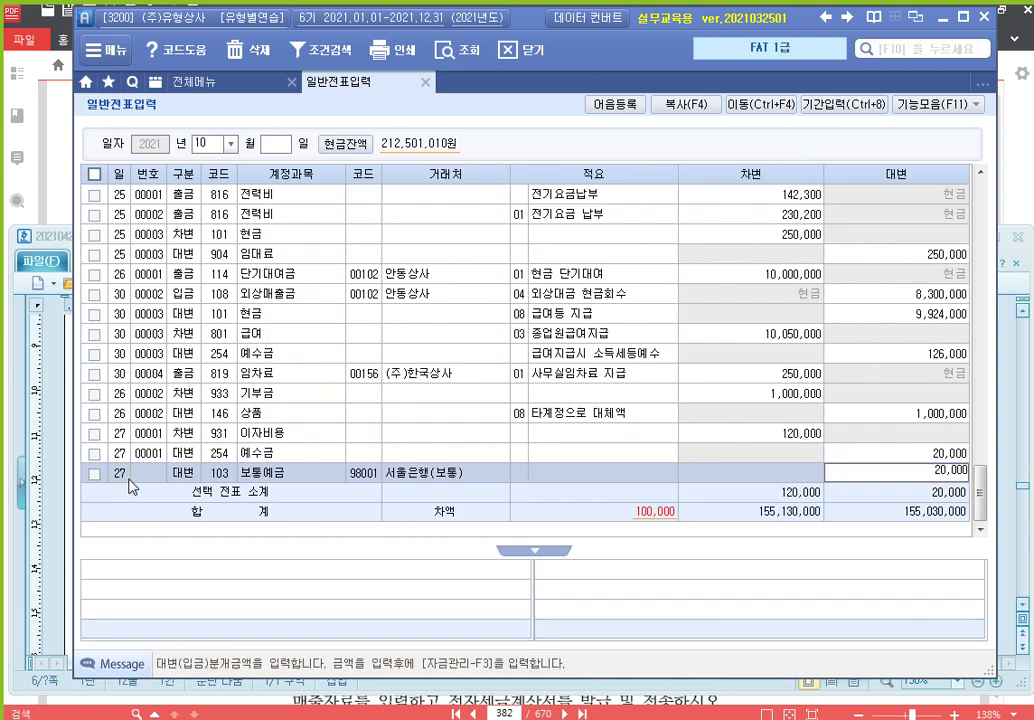
key("Return")
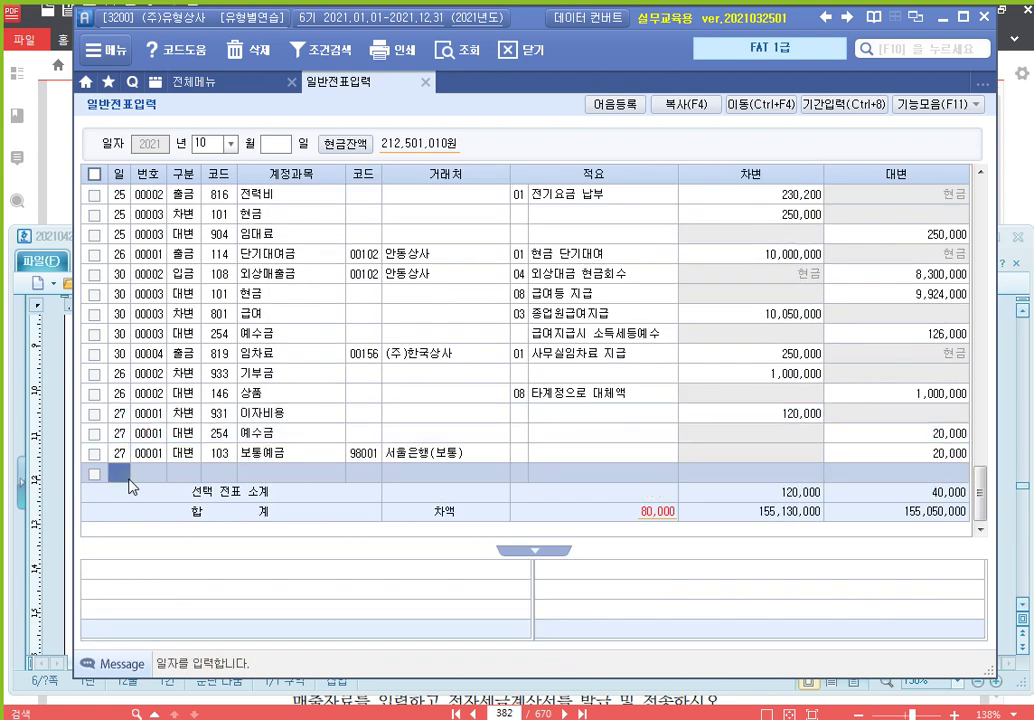
Step: Record a credit line dated October 28 for 단기대여금 (114) with 거래처 안동상사 and the amount 5,000,000
type("28")
key("Return")
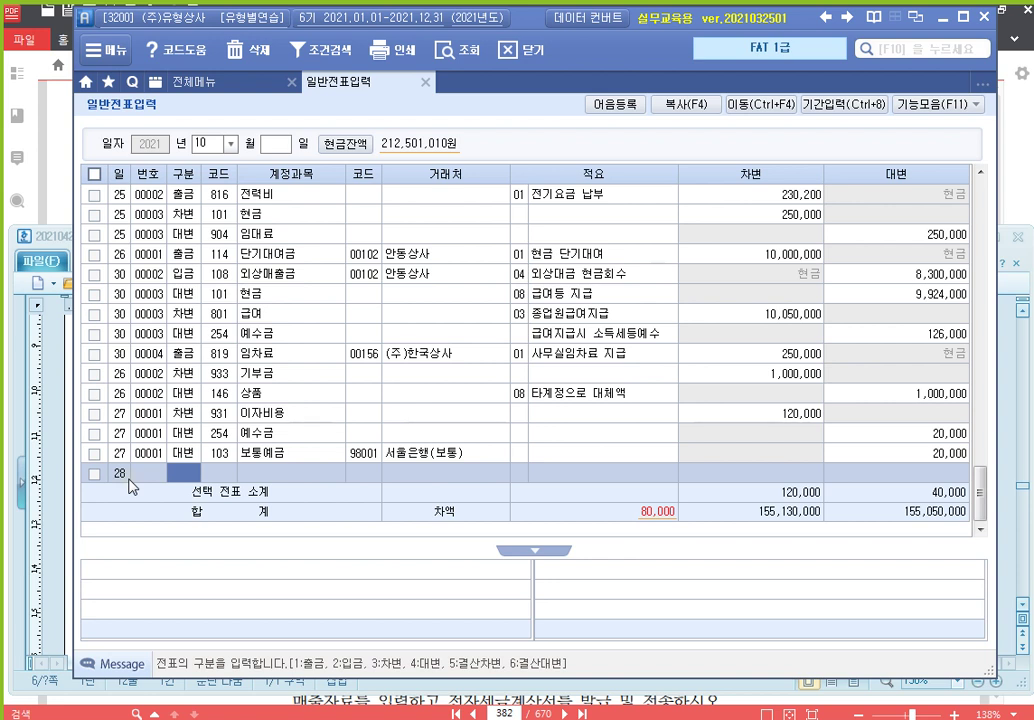
type("4")
key("Return")
type("114")
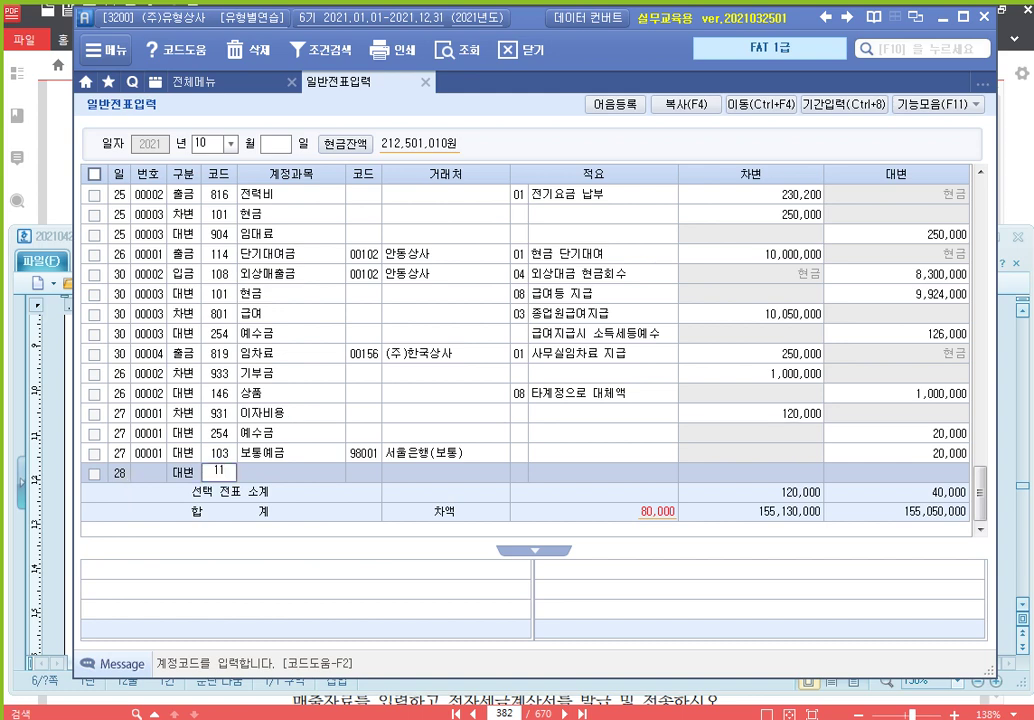
key("Return")
type("00102")
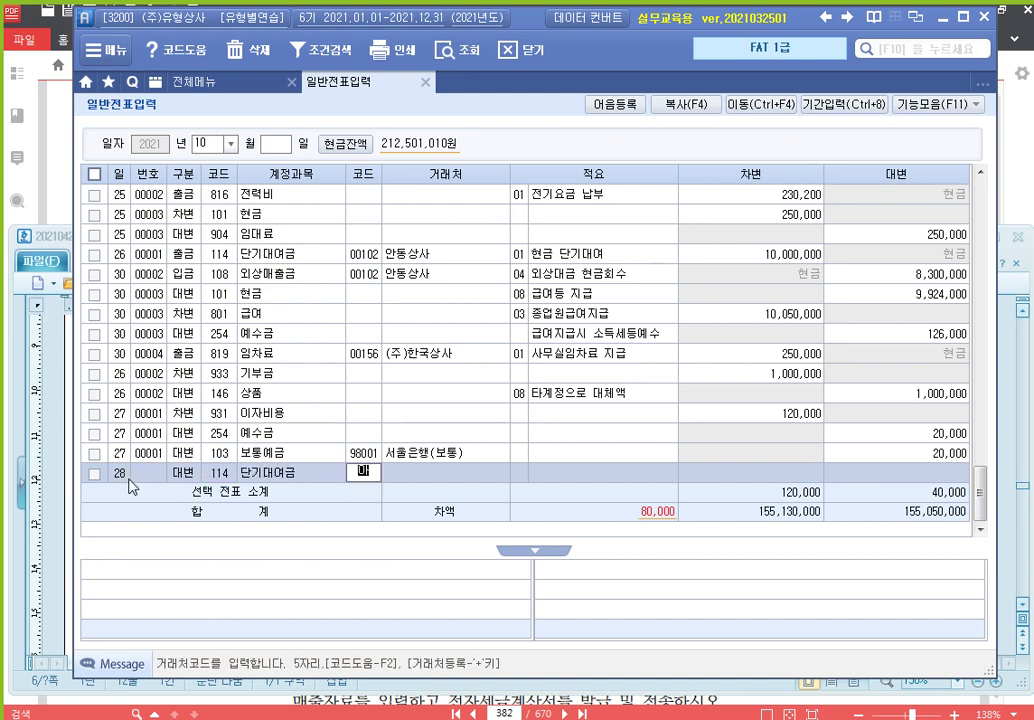
key("Return")
key("Return")
type("5000000")
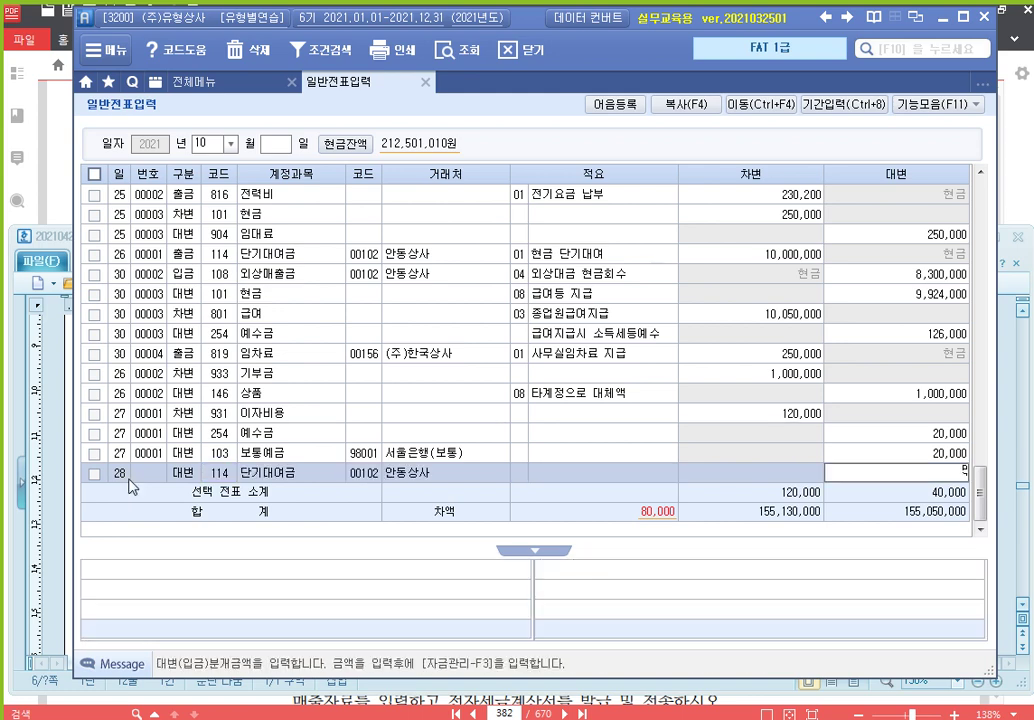
key("Return")
Step: Record the October 28 credit line for 이자수익 (901) with the amount 250,000
type("4")
key("Return")
type("9")
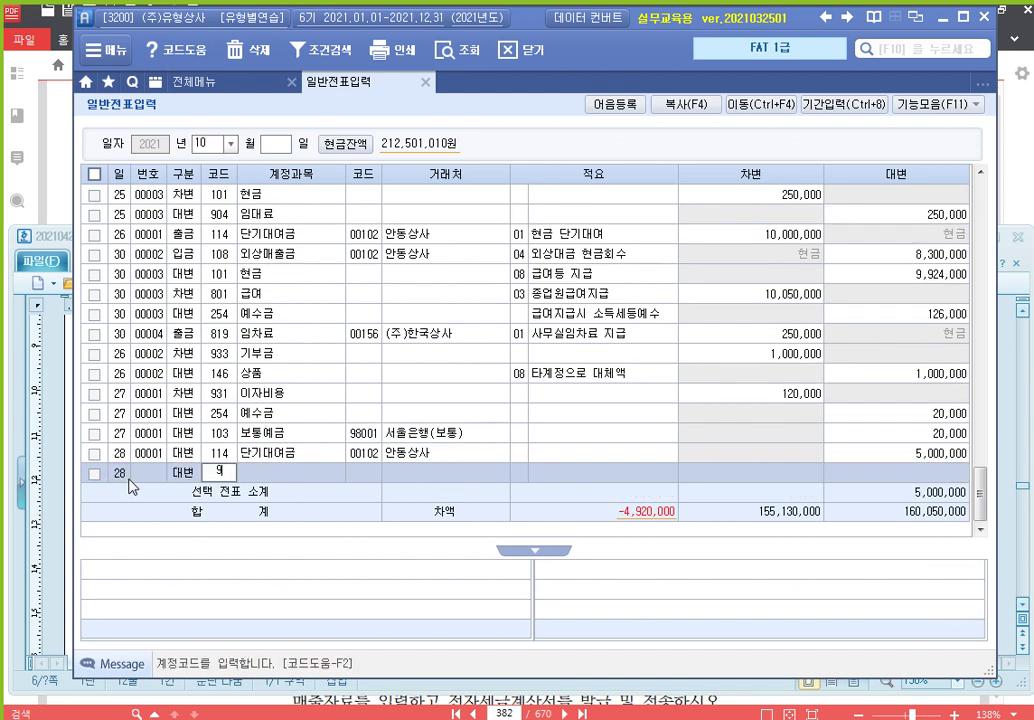
type("01")
key("Return")
key("Return")
key("Return")
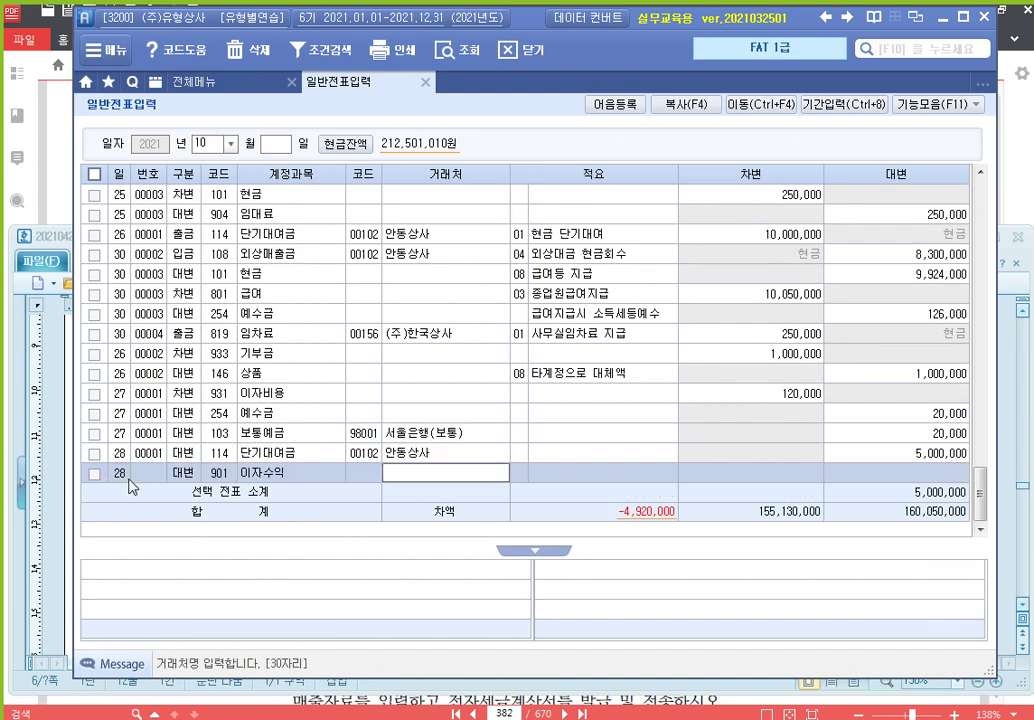
type("250000")
key("Return")
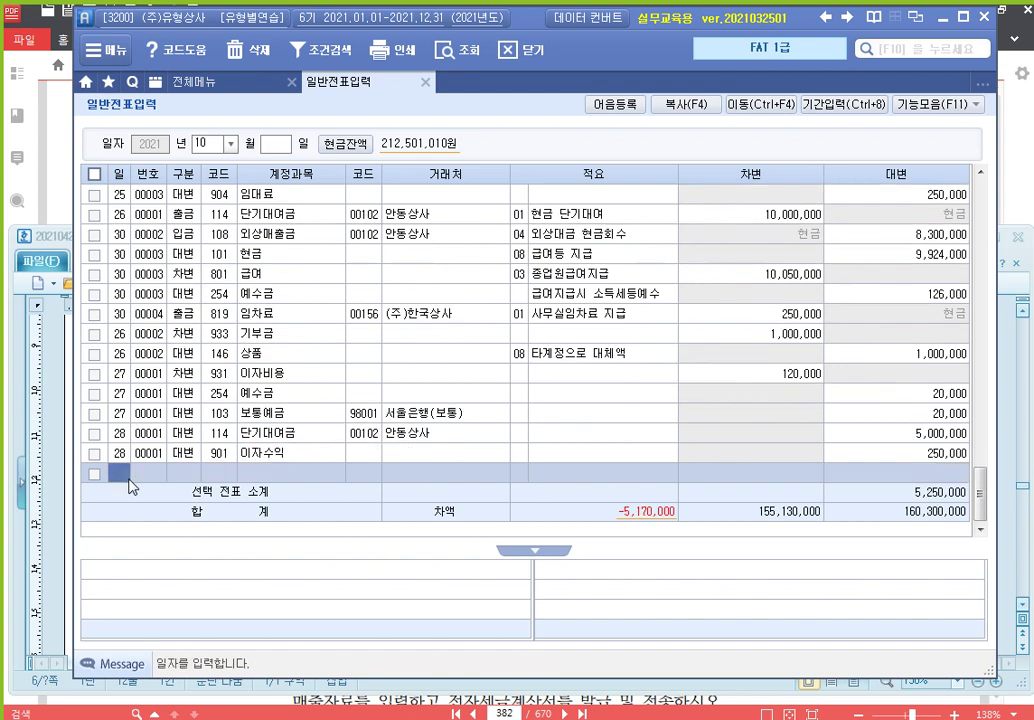
Step: Record the October 28 debit line for 보통예금 (103) with 거래처 서울은행(보통) and the amount 5,250,000
key("Return")
type("3")
key("Return")
type("103")
key("Return")
type("98")
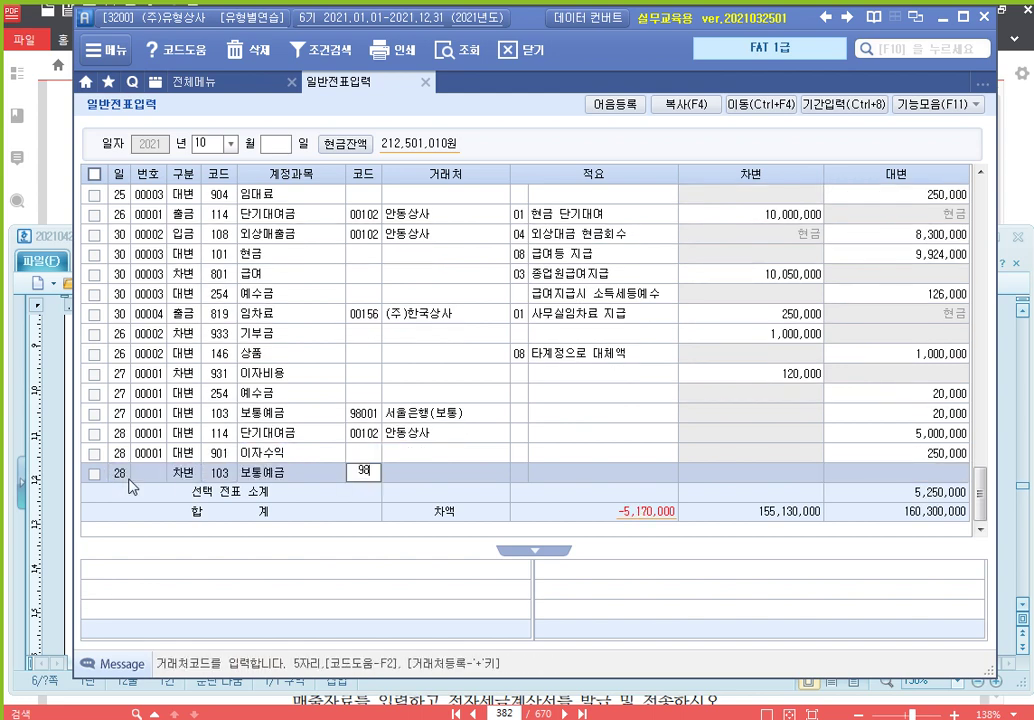
type("001")
key("Return")
key("Return")
key("Return")
type("5")
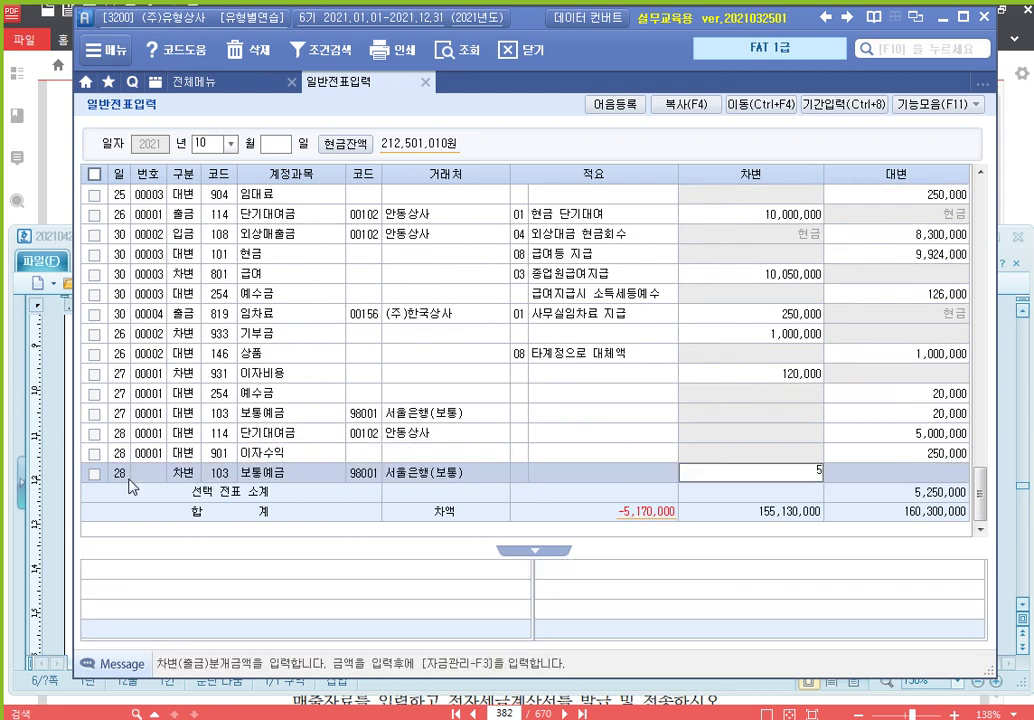
type(",250,000")
key("Return")
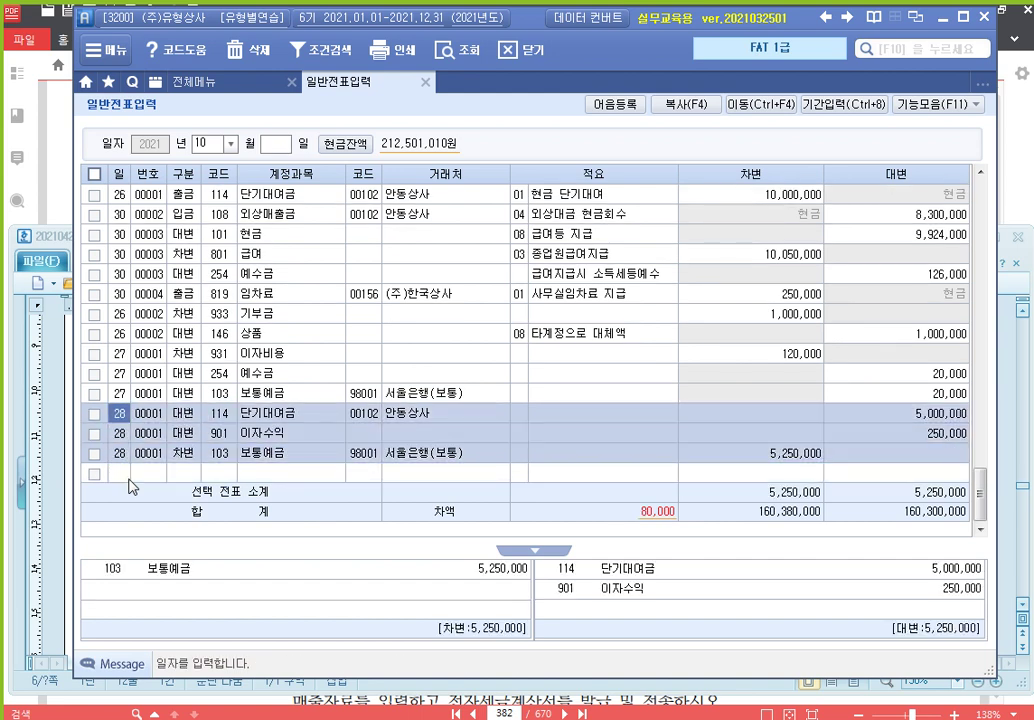
Step: Correct the credit amount of the October 27 보통예금 line to 100,000
key("Up")
key("Up")
key("Up")
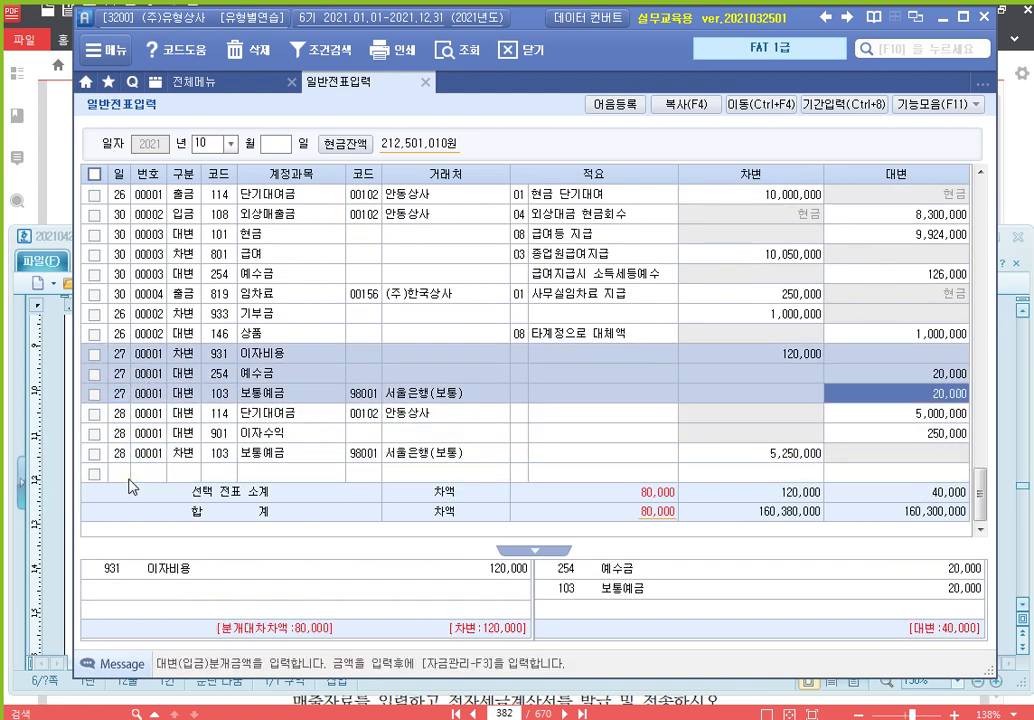
type("100000")
key("Return")
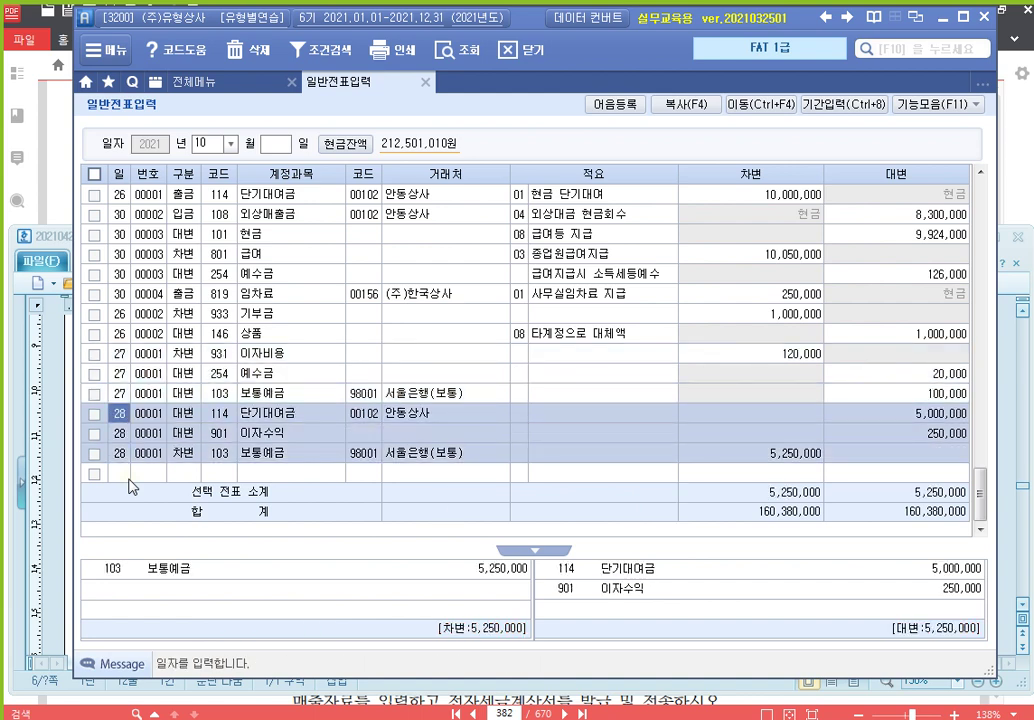
Step: Record a credit line dated October 29 for 정기예금 (104) with 거래처 서울은행(정기예금) and the amount 10,000,000
left_click(129, 479)
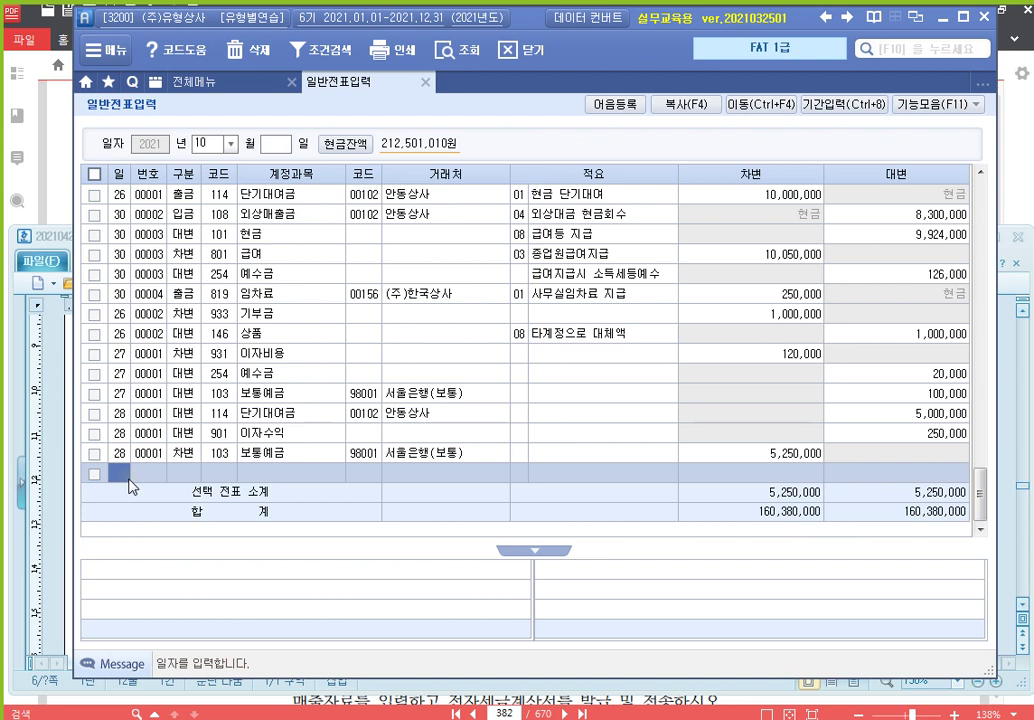
type("29")
key("Return")
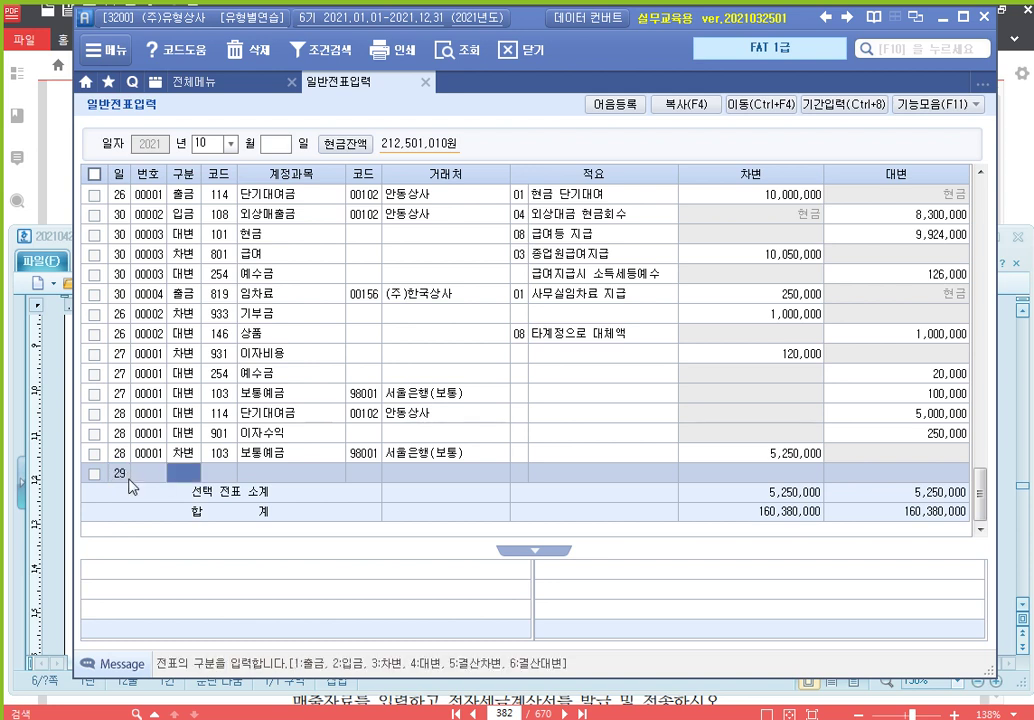
type("4")
key("Return")
type("정기")
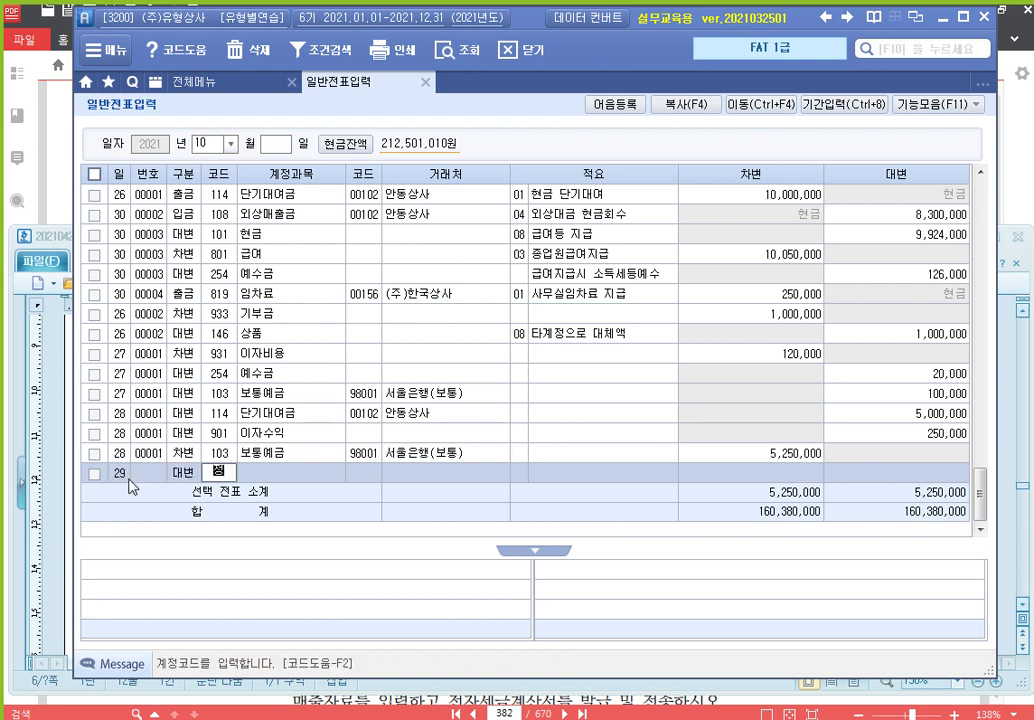
key("Return")
key("Return")
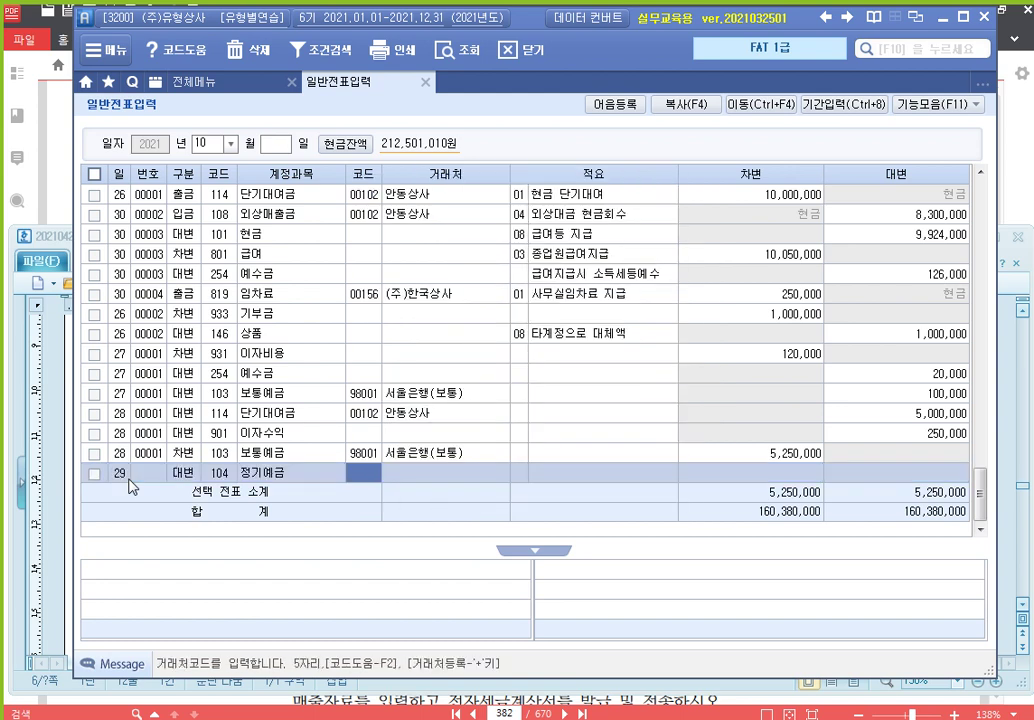
type("서울")
key("Return")
key("Down")
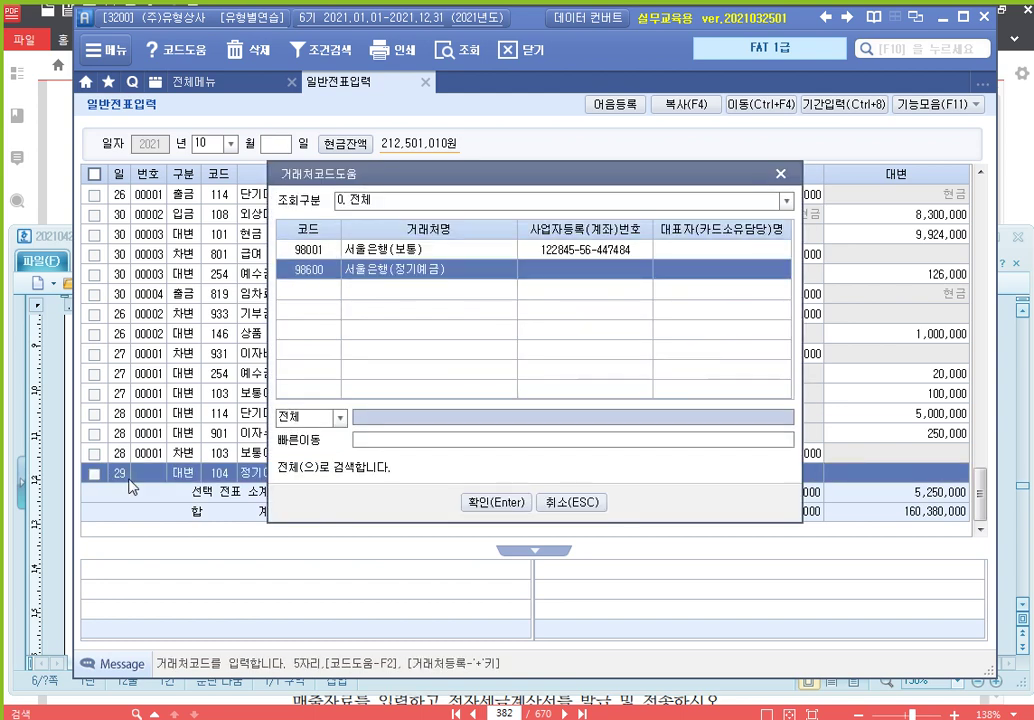
key("Return")
key("Return")
type("10000000")
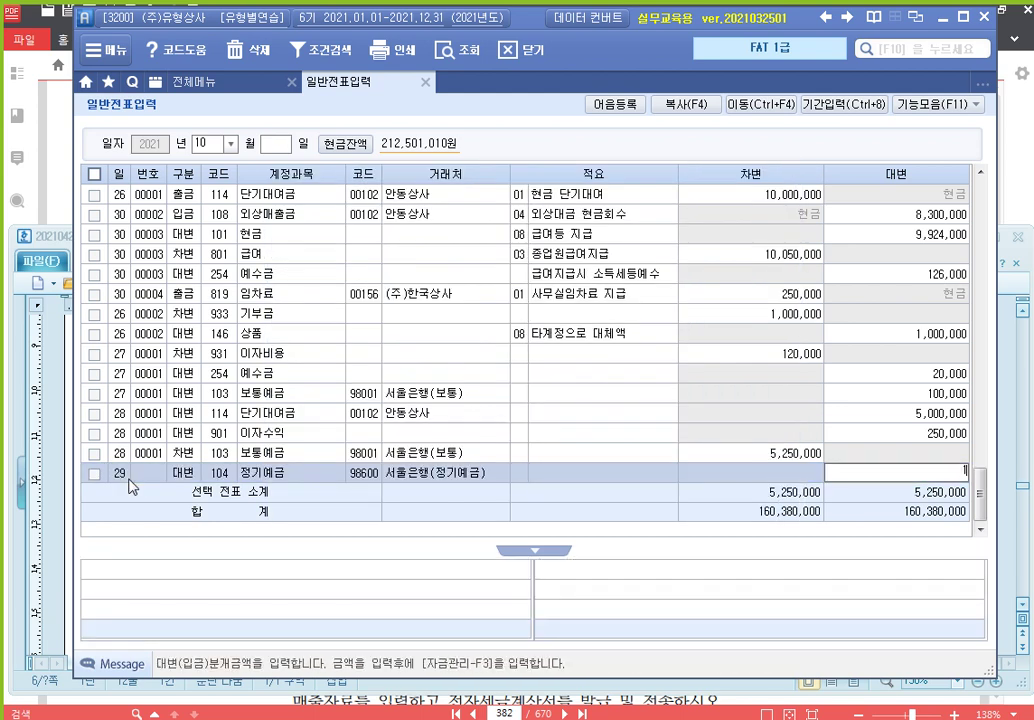
key("Return")
Step: Record the October 29 credit line for 이자수익 (901) with the amount 300,000
type("4")
key("Return")
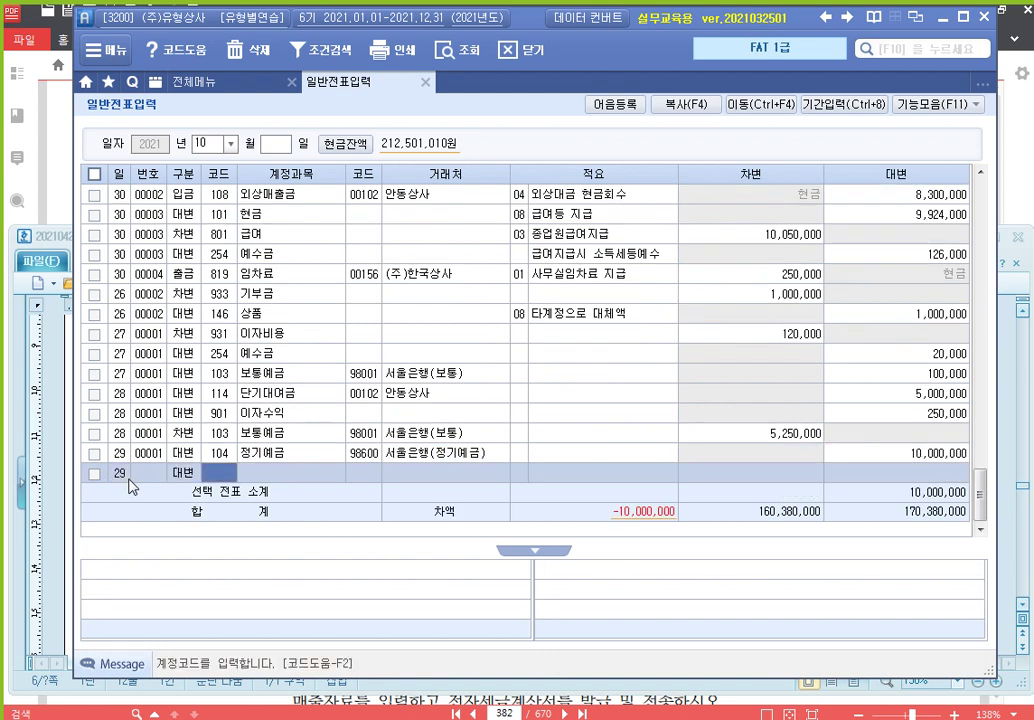
type("901")
key("Return")
key("Return")
key("Return")
key("Return")
type("3000000")
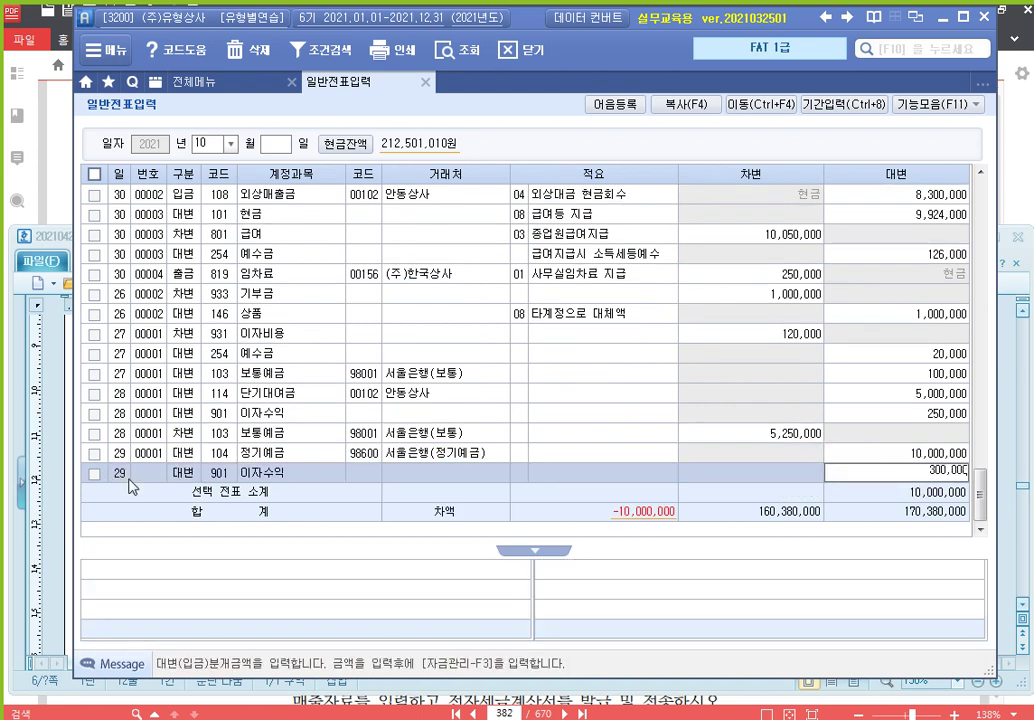
key("Return")
Step: Record the October 29 debit line for 보통예금 (103) with 거래처 서울은행(보통) and the amount 10,253,800
type("3")
key("Return")
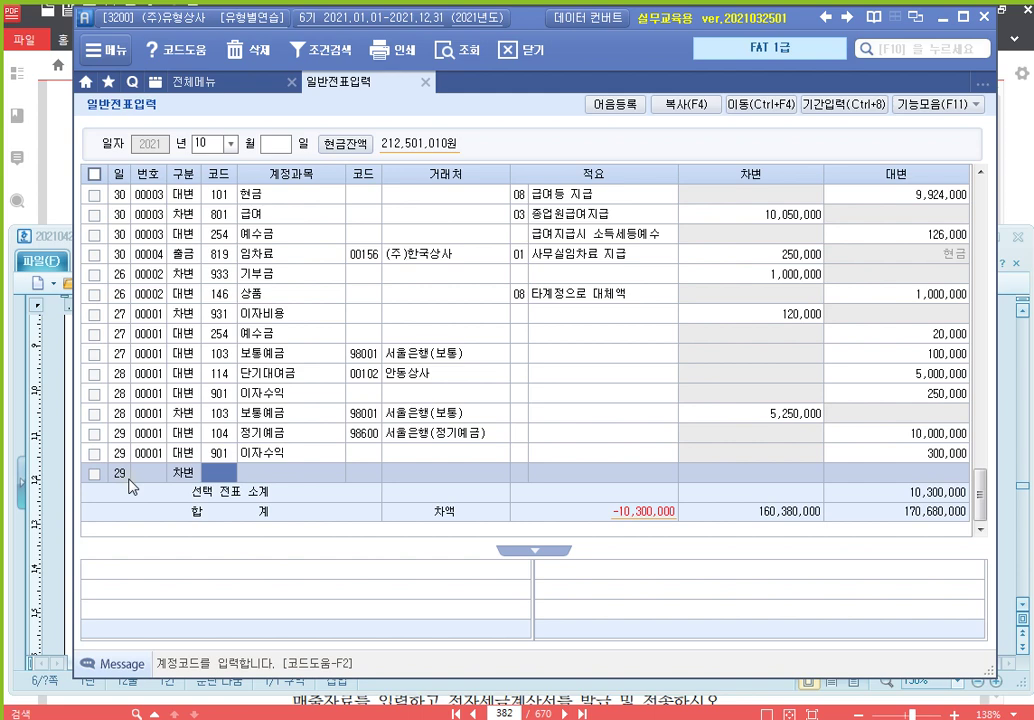
type("10")
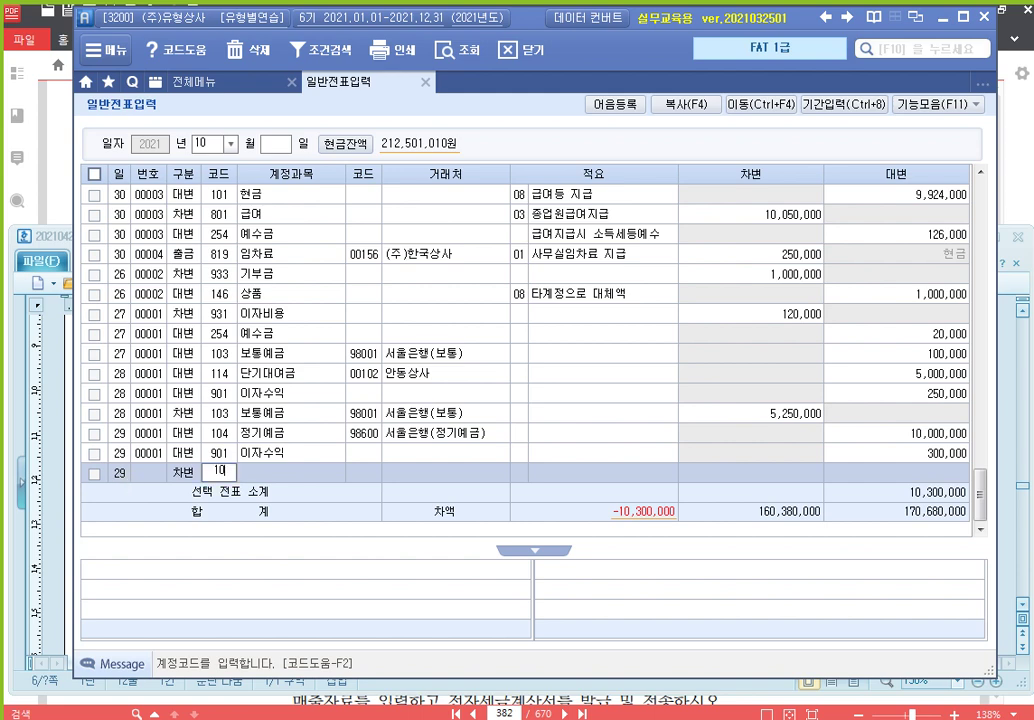
type("3")
key("Return")
type("98001")
key("Return")
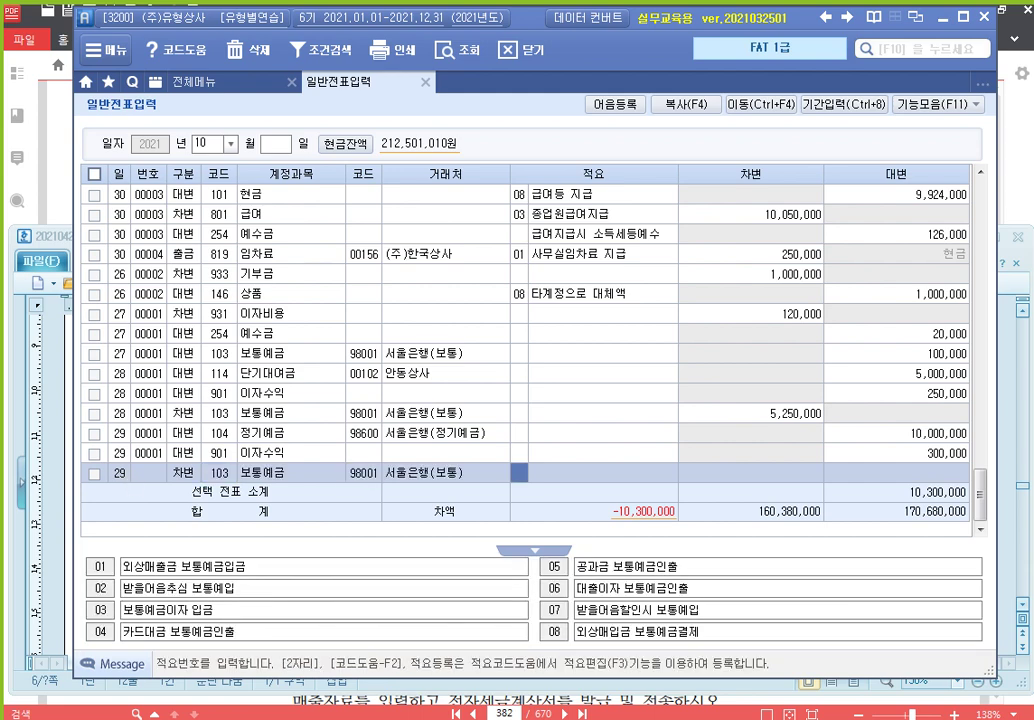
key("Return")
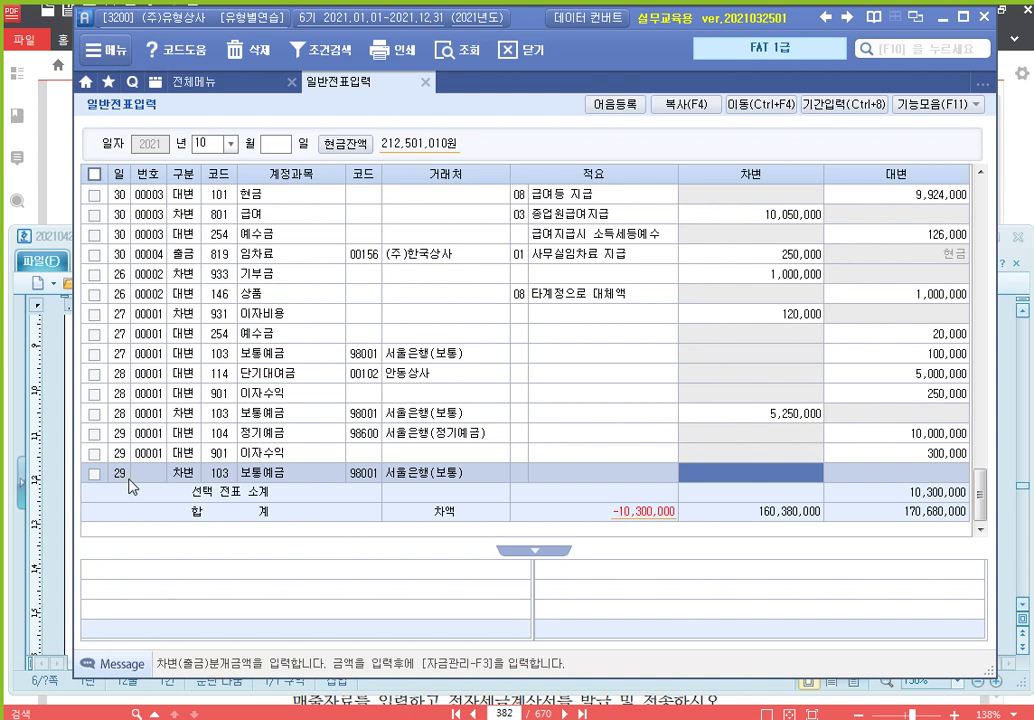
type("10253800")
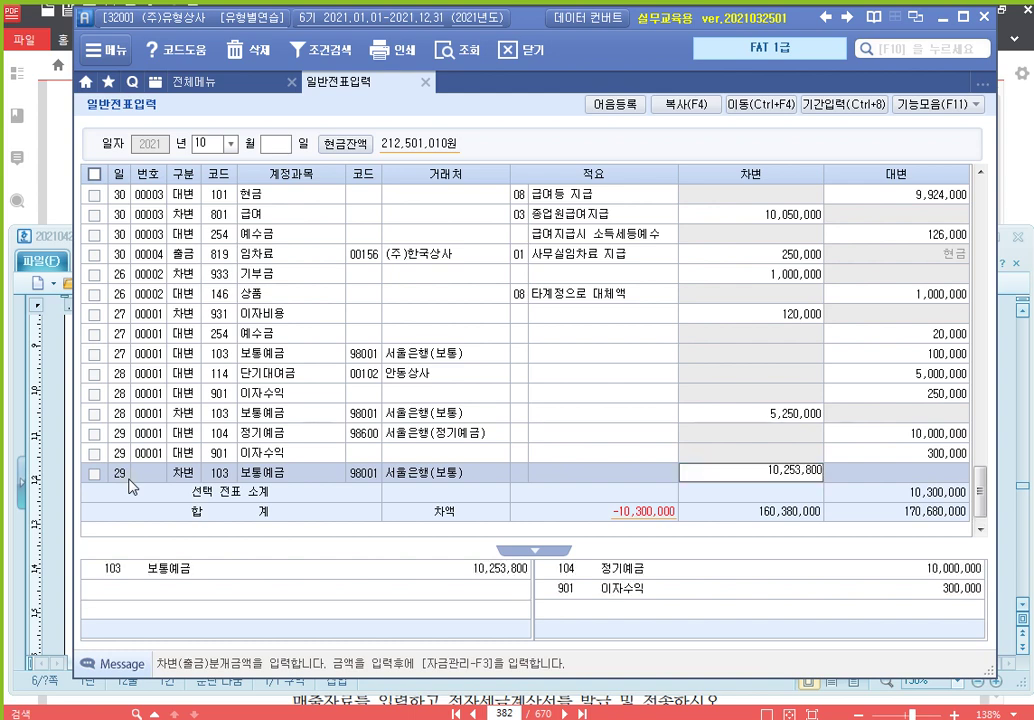
key("Return")
Step: Record the October 29 debit line for 선납세금 (136) with the amount 46,200
key("Return")
type("3")
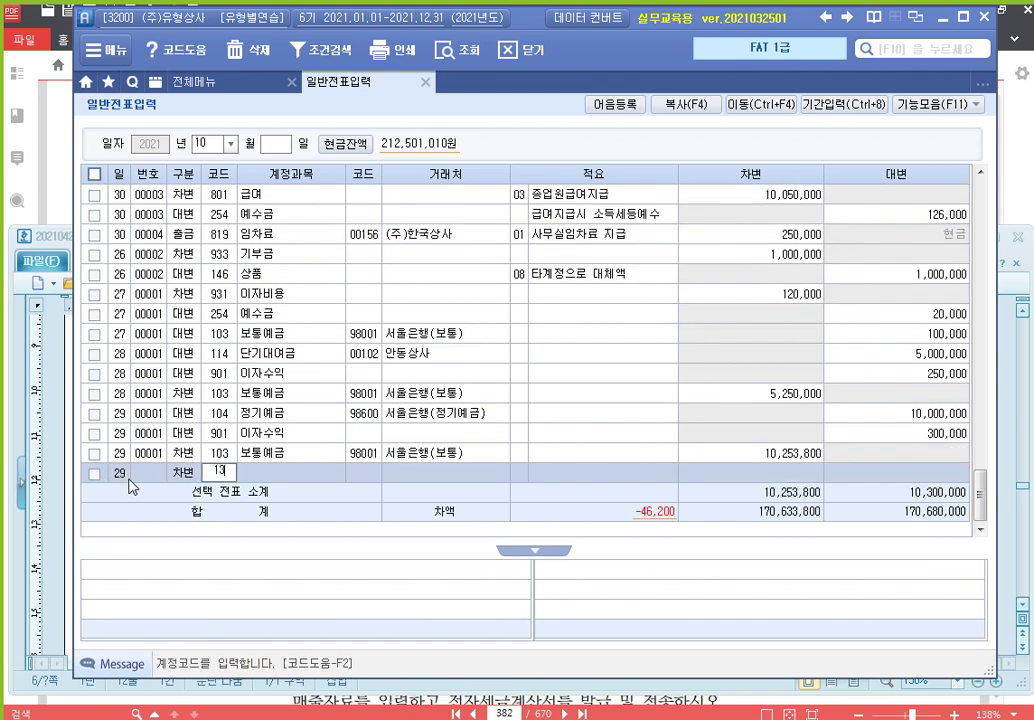
type("136")
key("Return")
key("Return")
key("Return")
key("Return")
type("4")
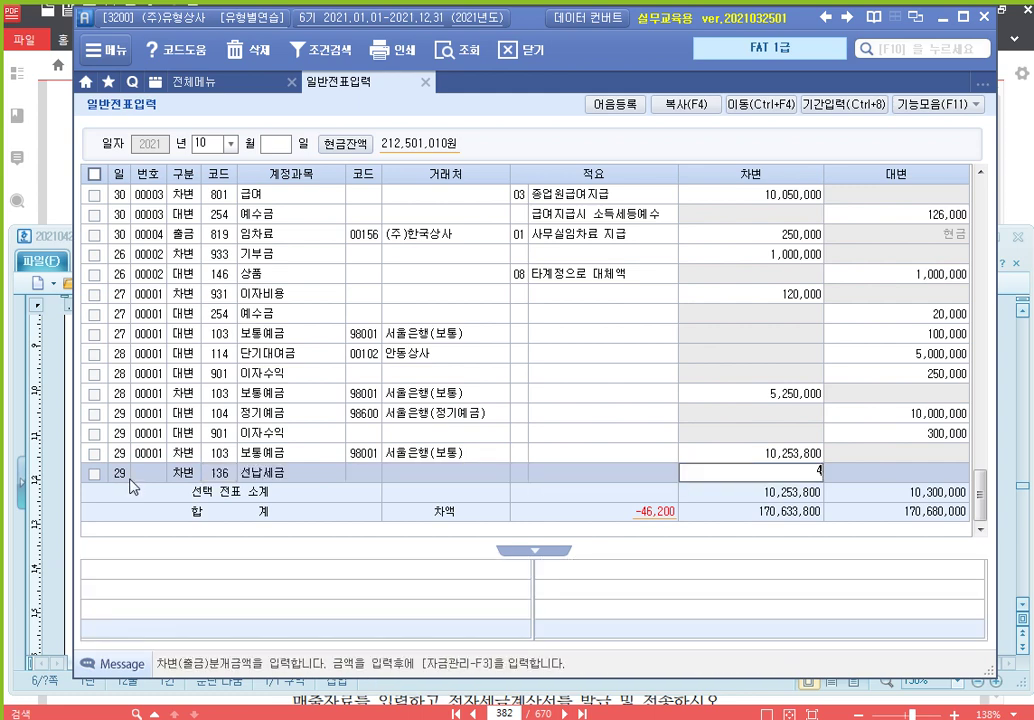
type("6,200")
key("Return")
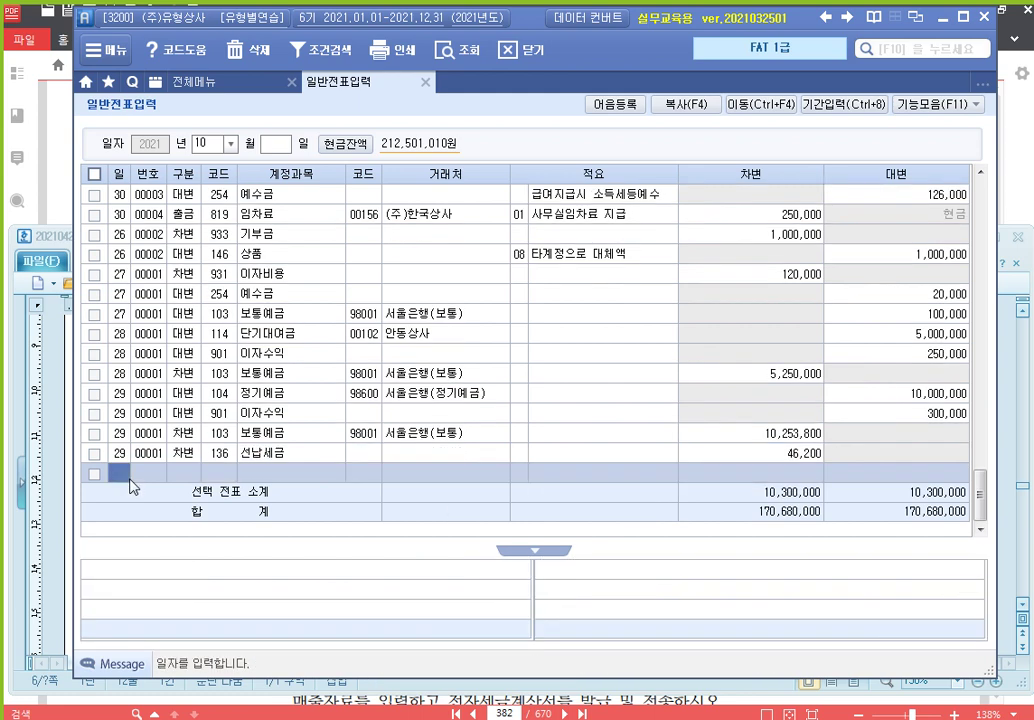
Step: Record a debit line dated October 30 for 선급비용 (133) with the amount 1,500,000
type("30")
key("Return")
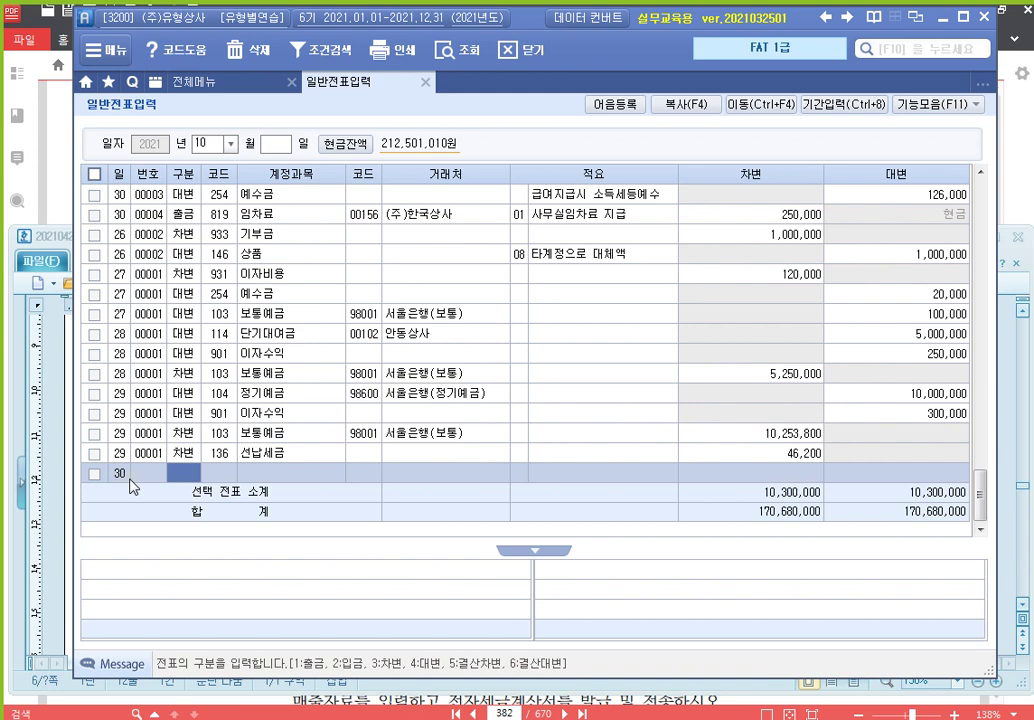
type("3")
key("Return")
type("선급")
key("Return")
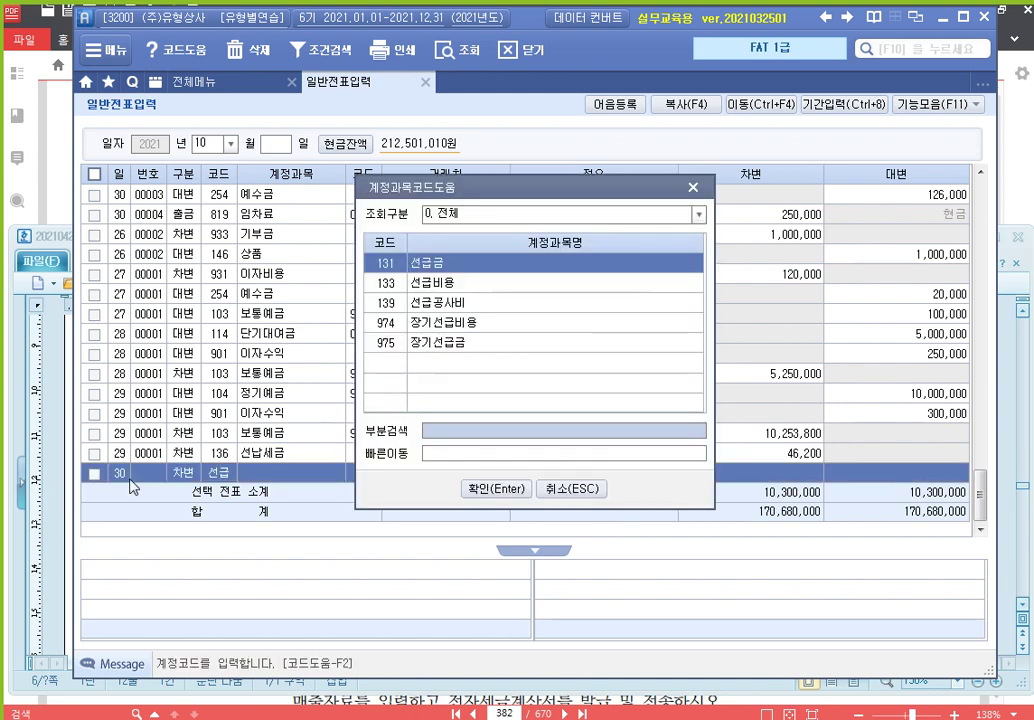
key("Down")
key("Return")
key("Return")
key("Return")
key("Return")
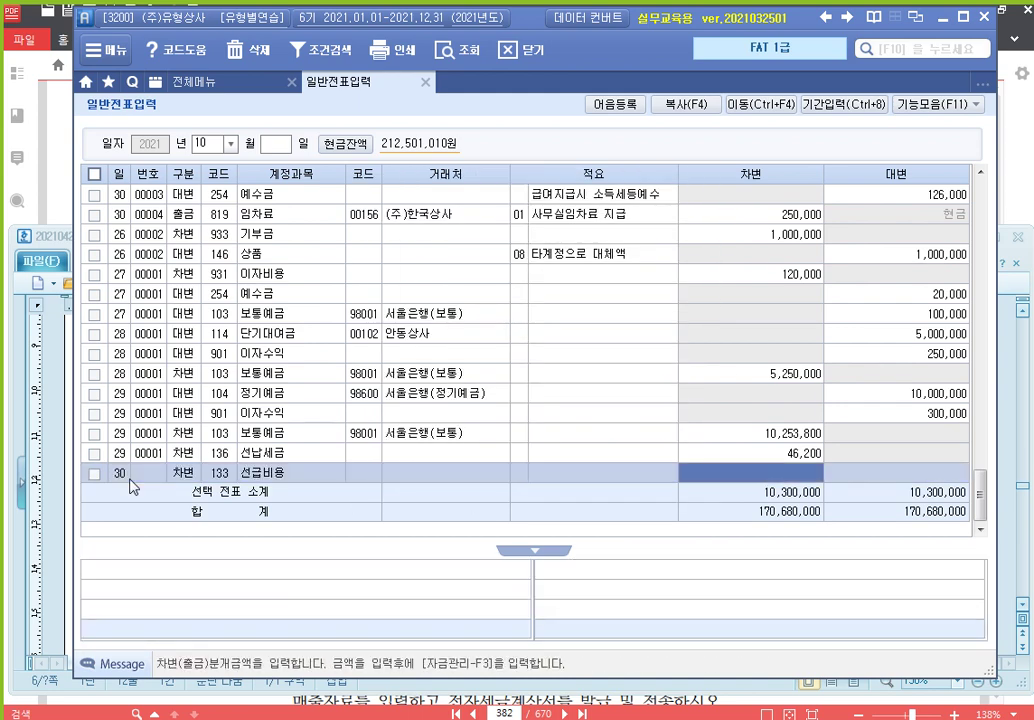
type("1500000")
key("Return")
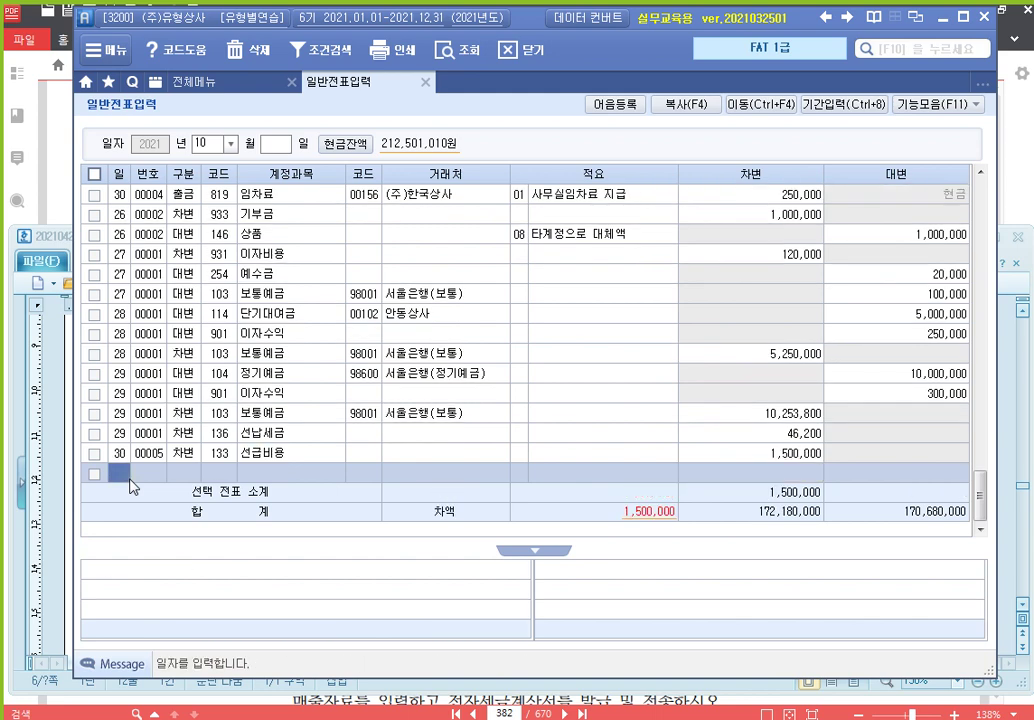
Step: Record the October 30 credit line for 현금 (101) with the amount 1,500,000
type("4")
key("Return")
type("101")
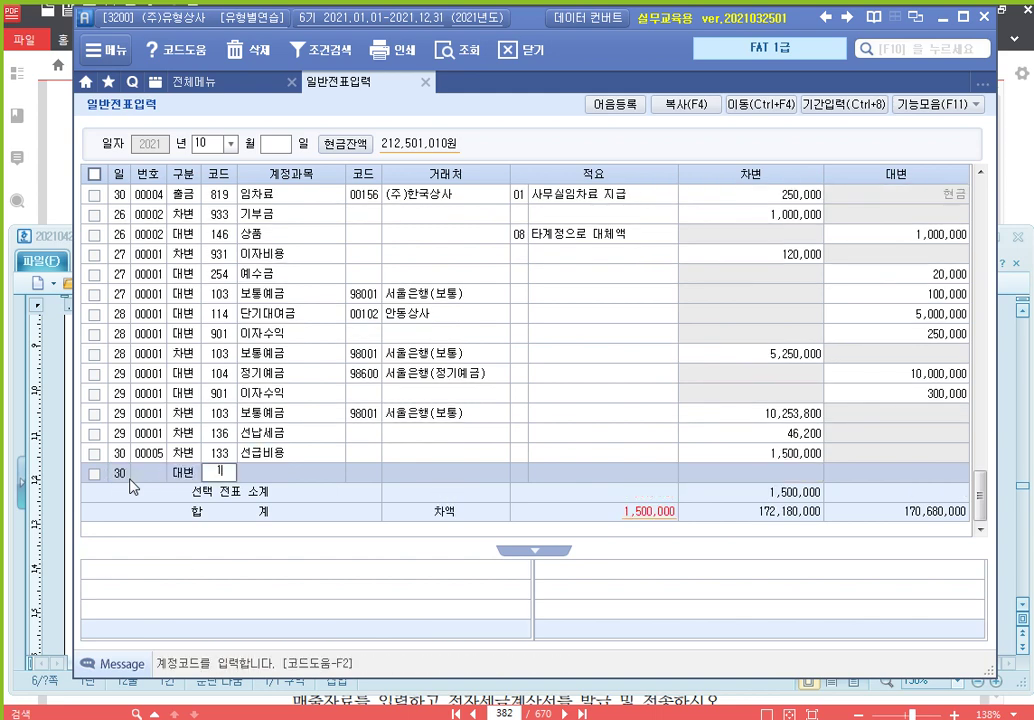
key("Return")
key("Return")
key("Return")
type("1500000")
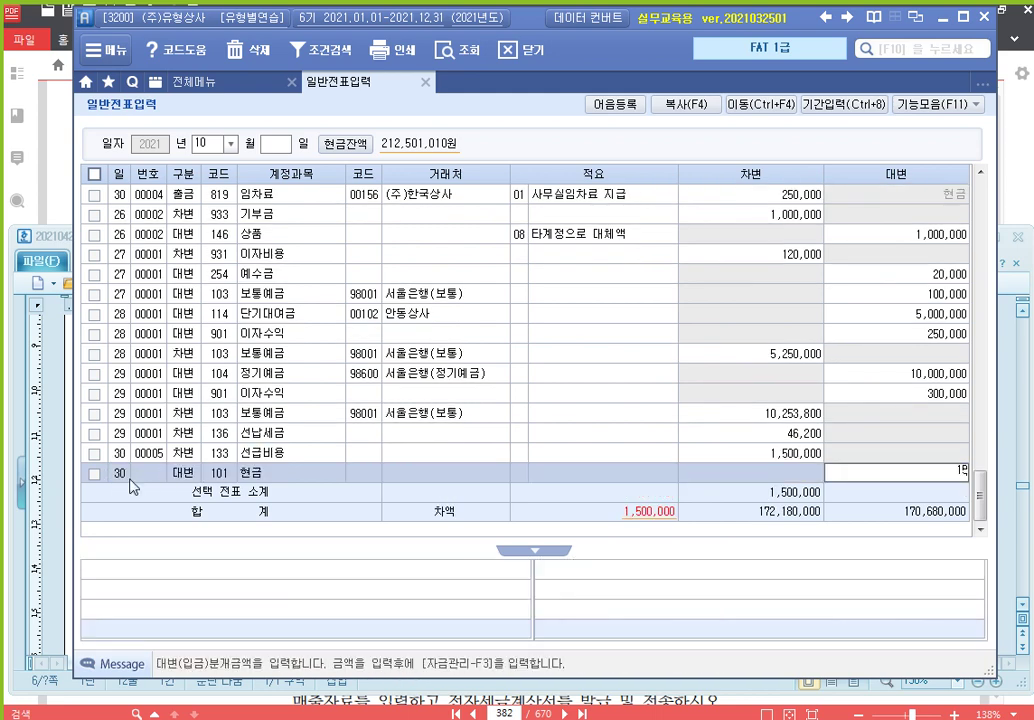
key("Return")
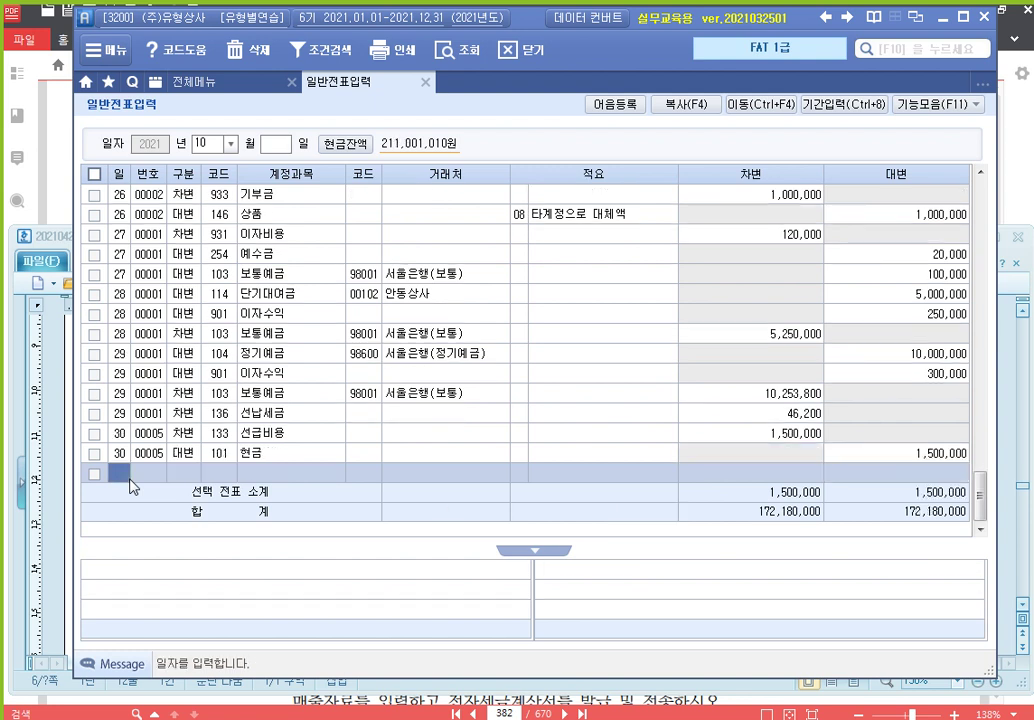
Step: Record a credit line dated October 31 for 건설중인자산 (214) with the amount 10,000,000
type("31")
key("Return")
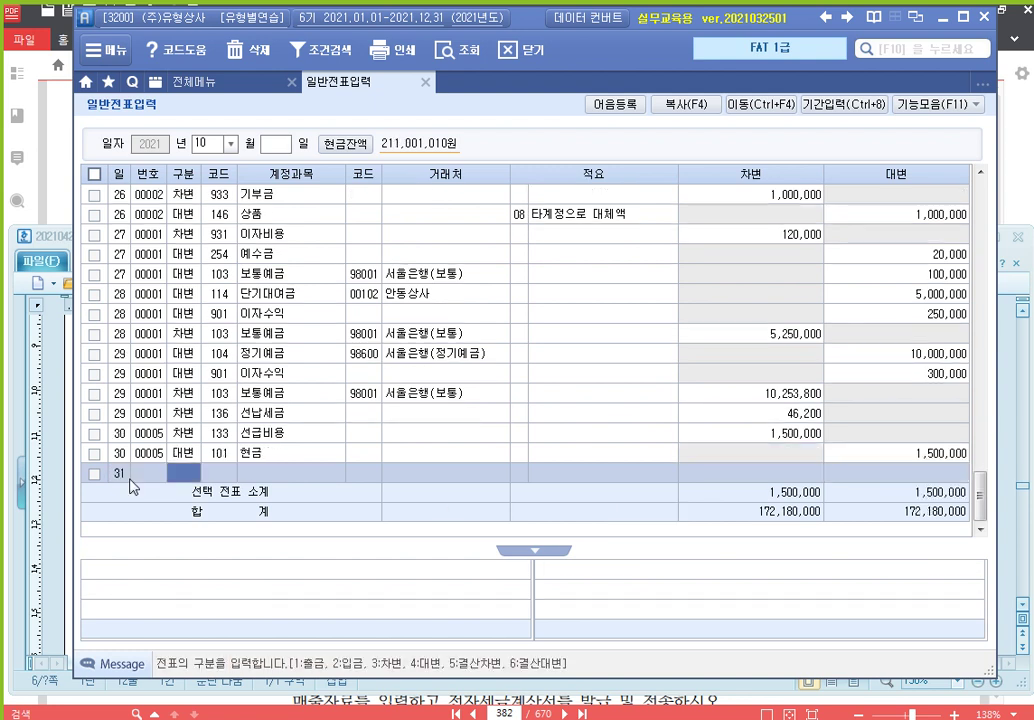
type("4")
key("Return")
type("건설")
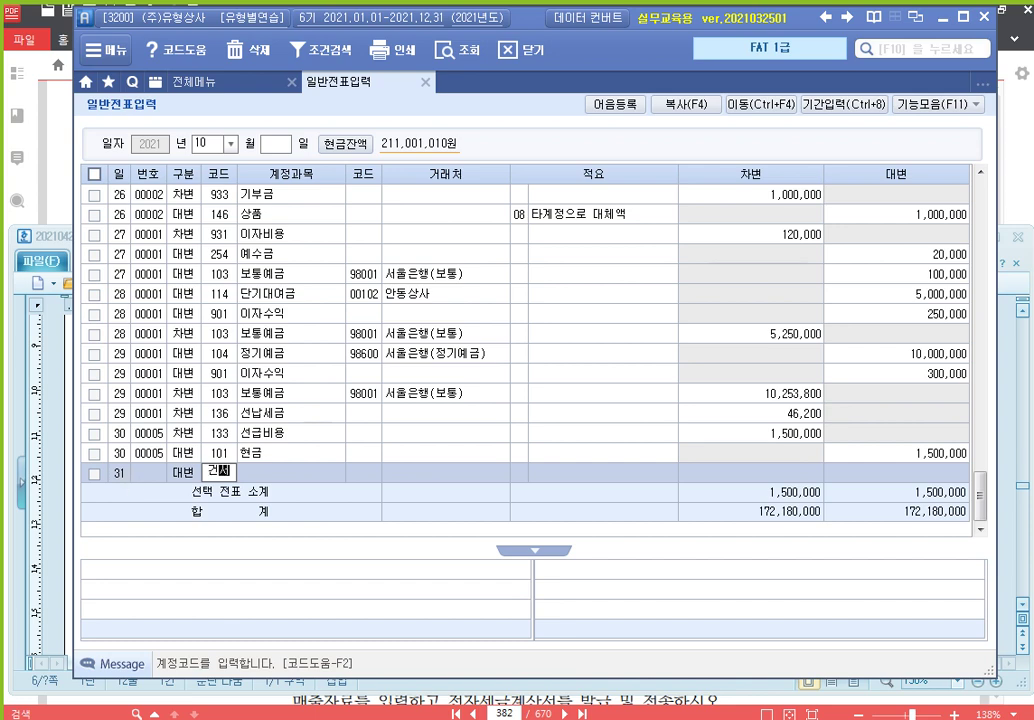
key("Return")
key("Down")
key("Return")
key("Return")
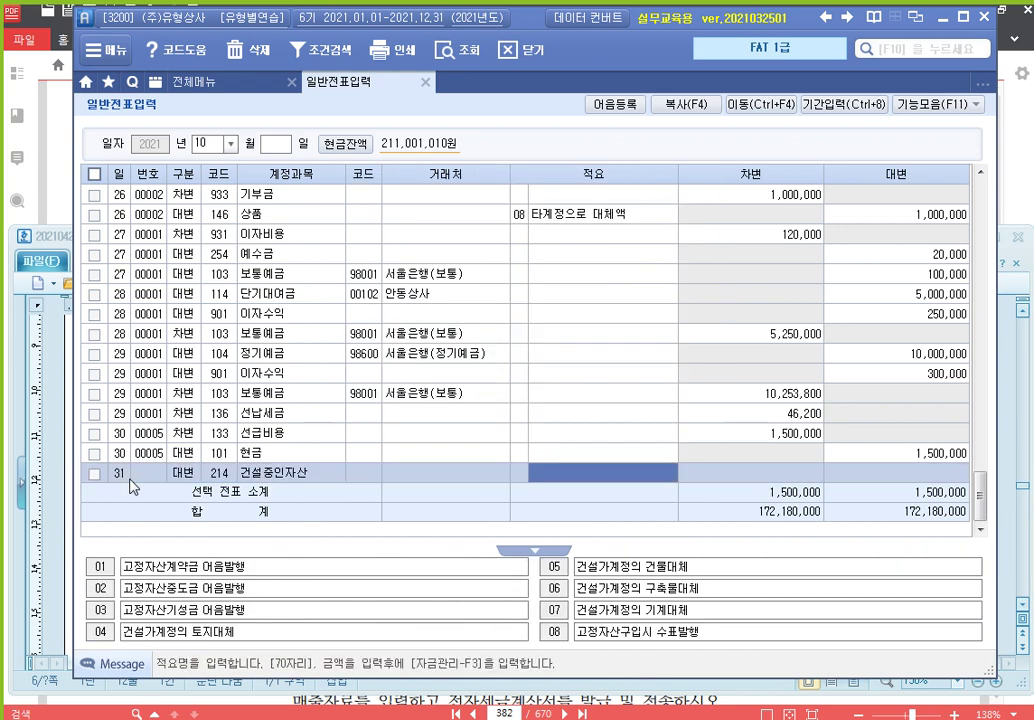
key("Return")
type("10000000")
key("Return")
Step: Record the October 31 credit line for 보통예금 (103) with 거래처 서울은행(보통) and the amount 20,000,000
key("Return")
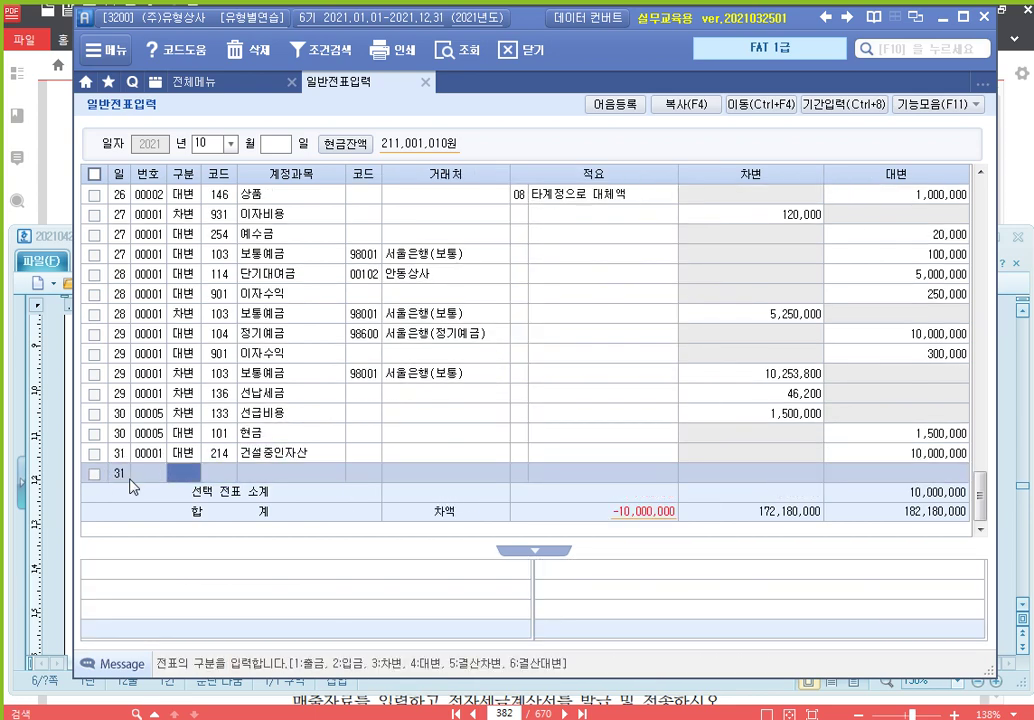
type("4")
key("Return")
type("103")
key("Return")
type("서울")
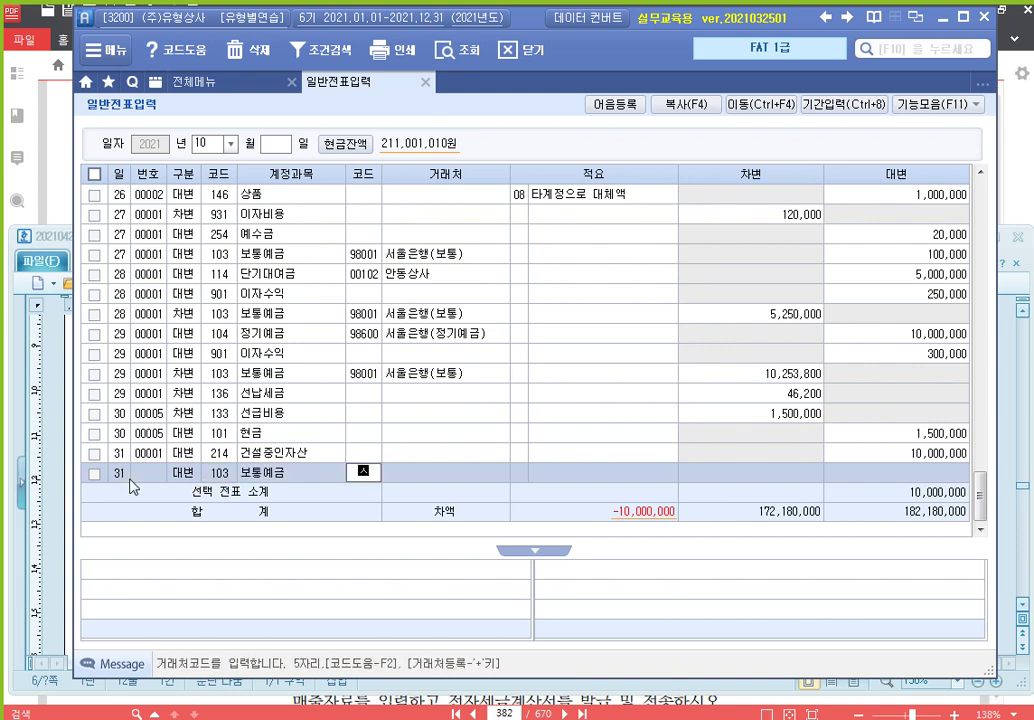
key("Return")
key("Return")
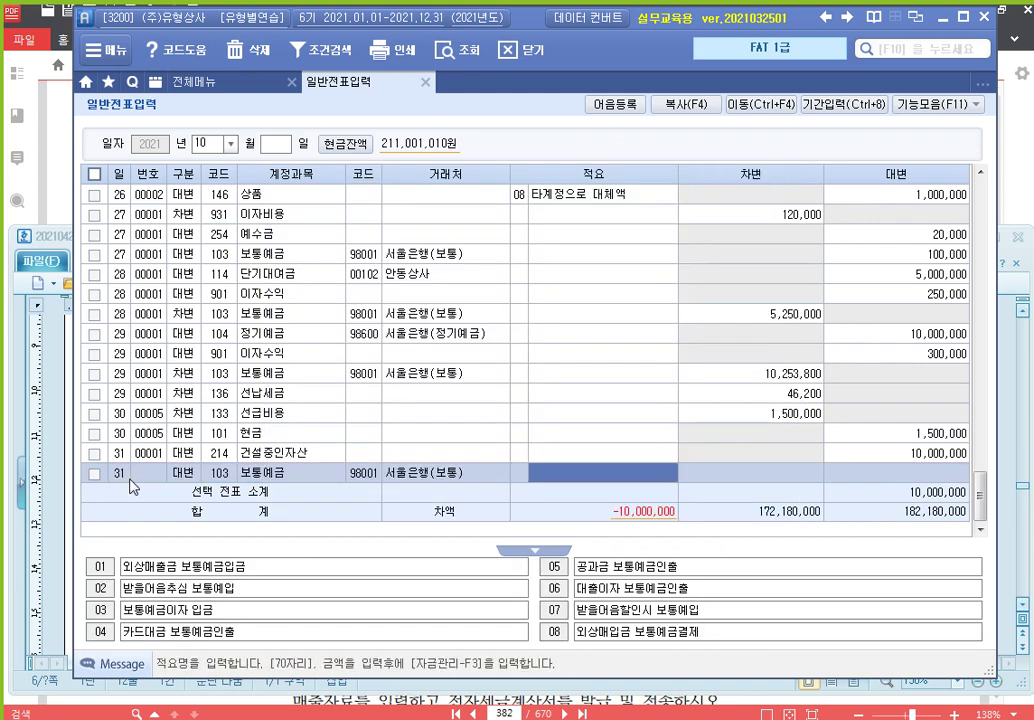
key("Return")
type("20000000")
key("Return")
Step: Record the October 31 debit line for 건물 (202) with the amount 30,000,000
key("Return")
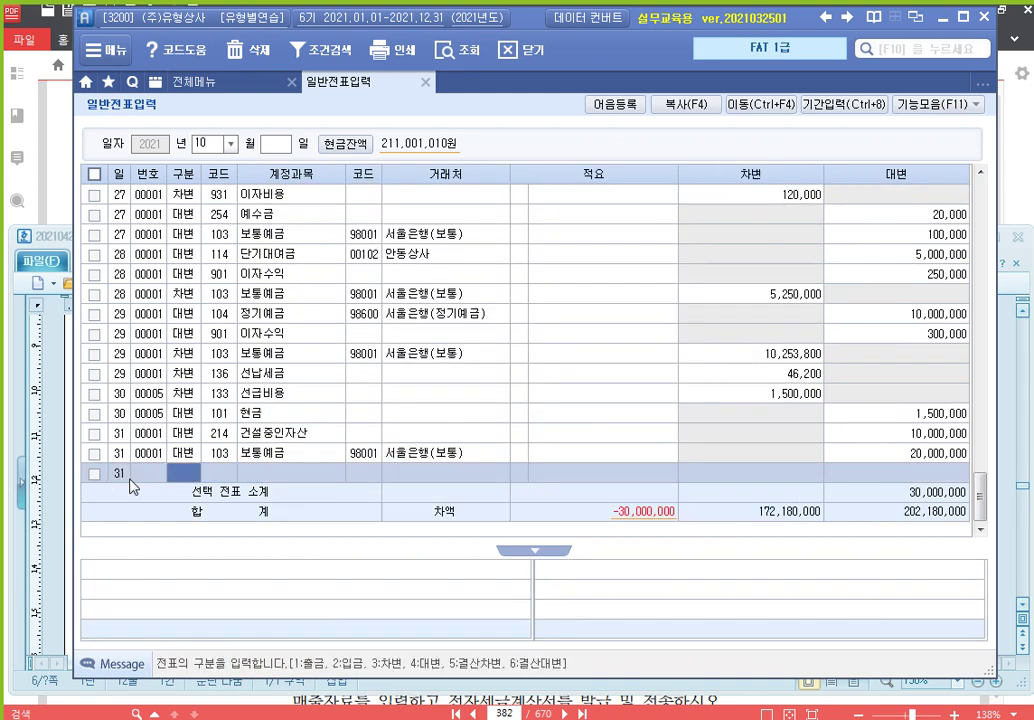
type("3")
key("Return")
type("202")
key("Return")
key("Return")
key("Return")
key("Return")
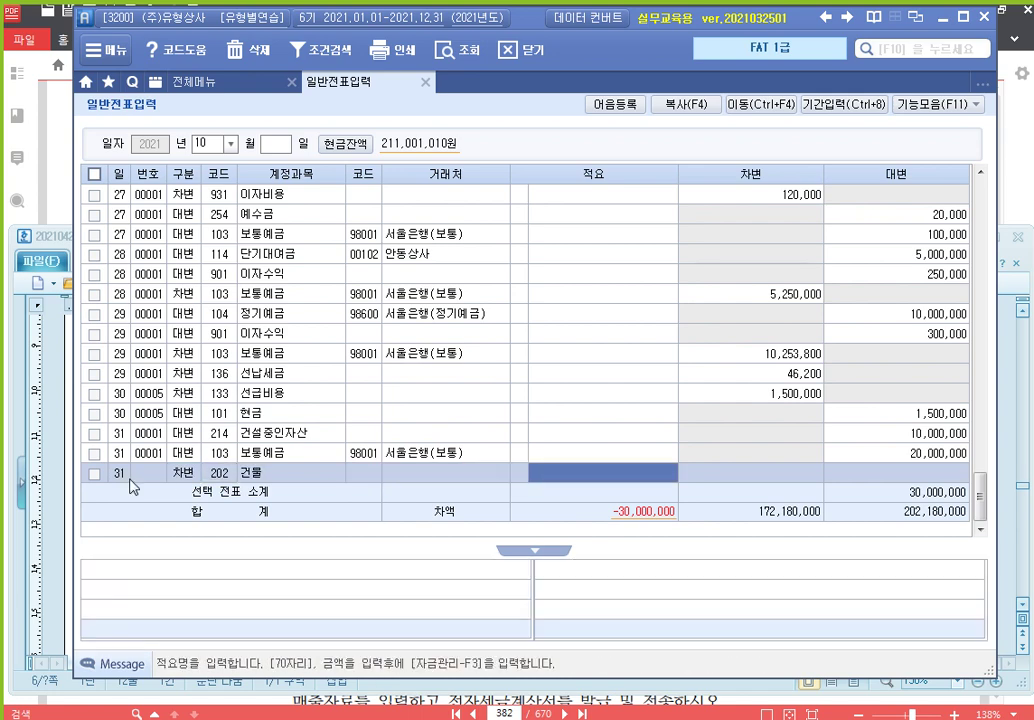
type("30000000")
key("Return")
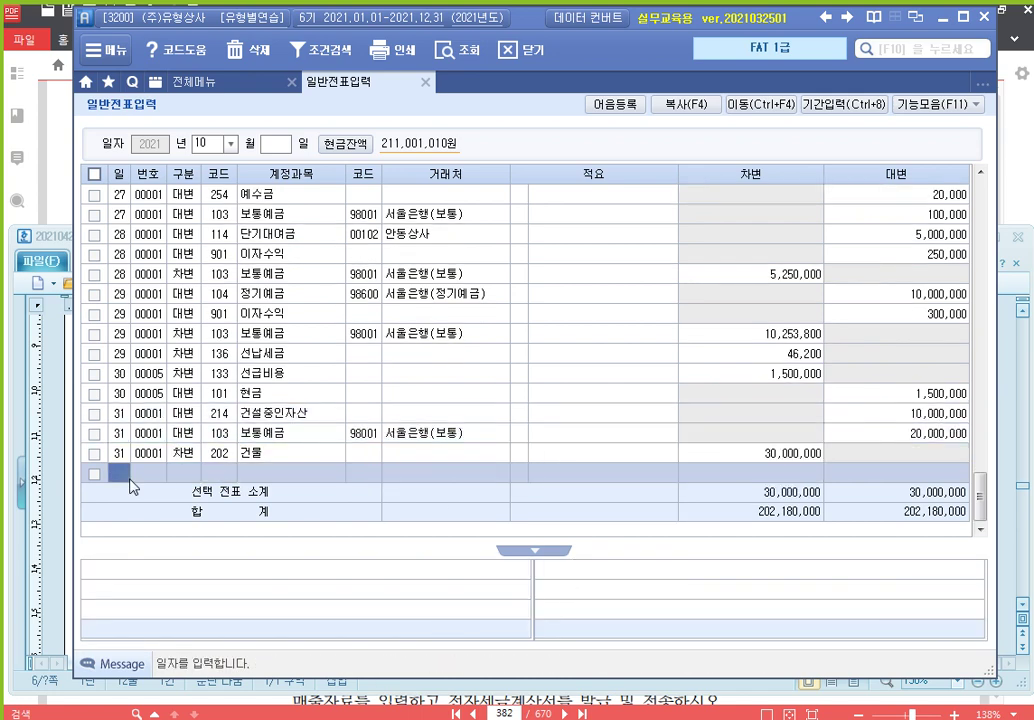
Step: Record a new October 31 voucher's credit line for 현금 (101) with the amount 300,000
key("Return")
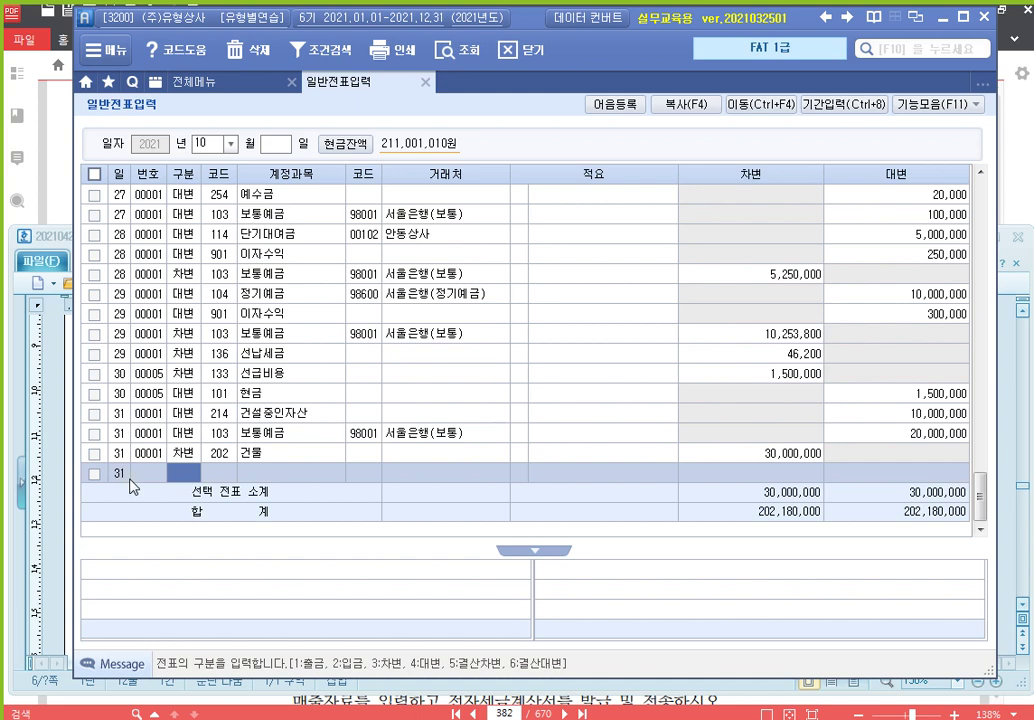
type("4")
key("Return")
type("101")
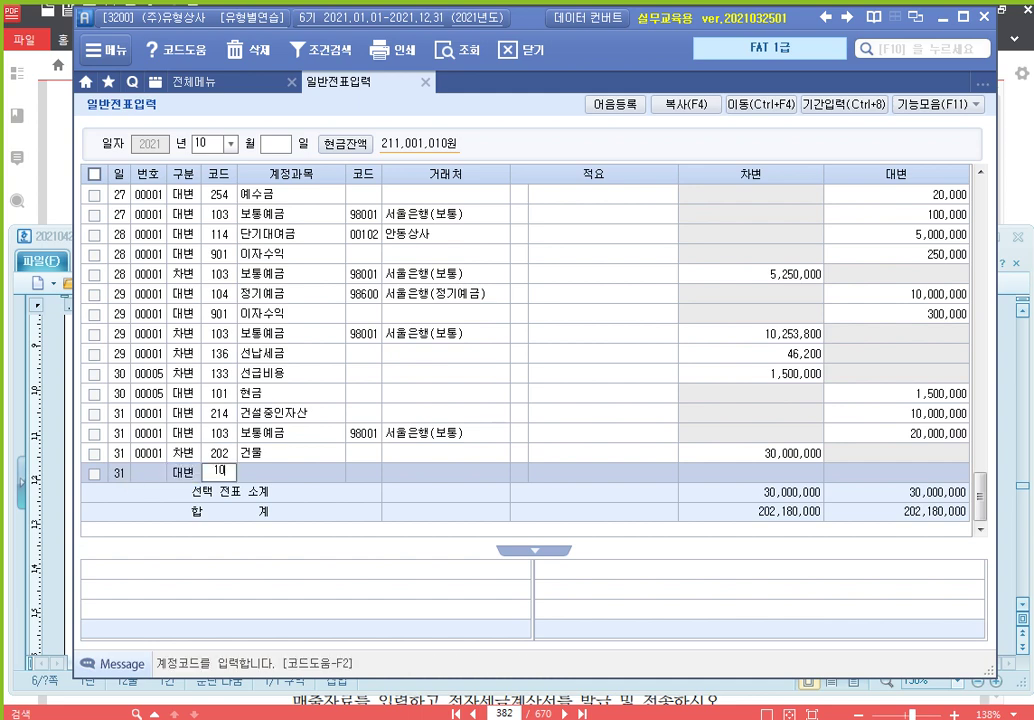
key("Return")
key("Return")
key("Return")
type("3000000")
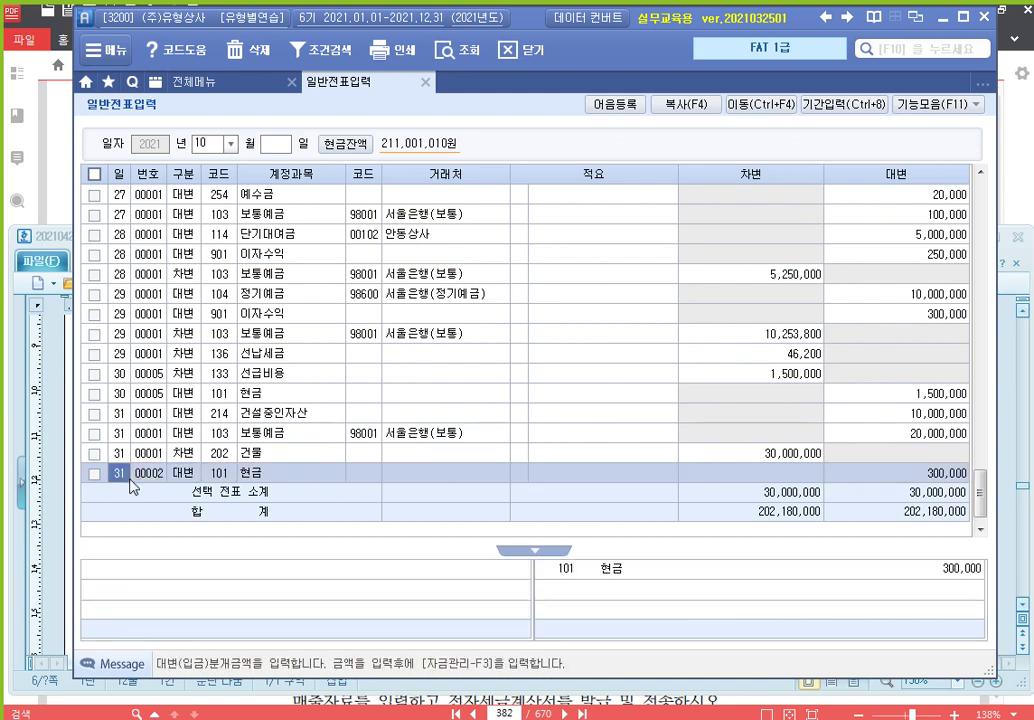
key("Return")
Step: Record the October 31 debit line for 단기매매증권 (107) with the amount 260,000
key("Return")
type("3")
key("Return")
type("107")
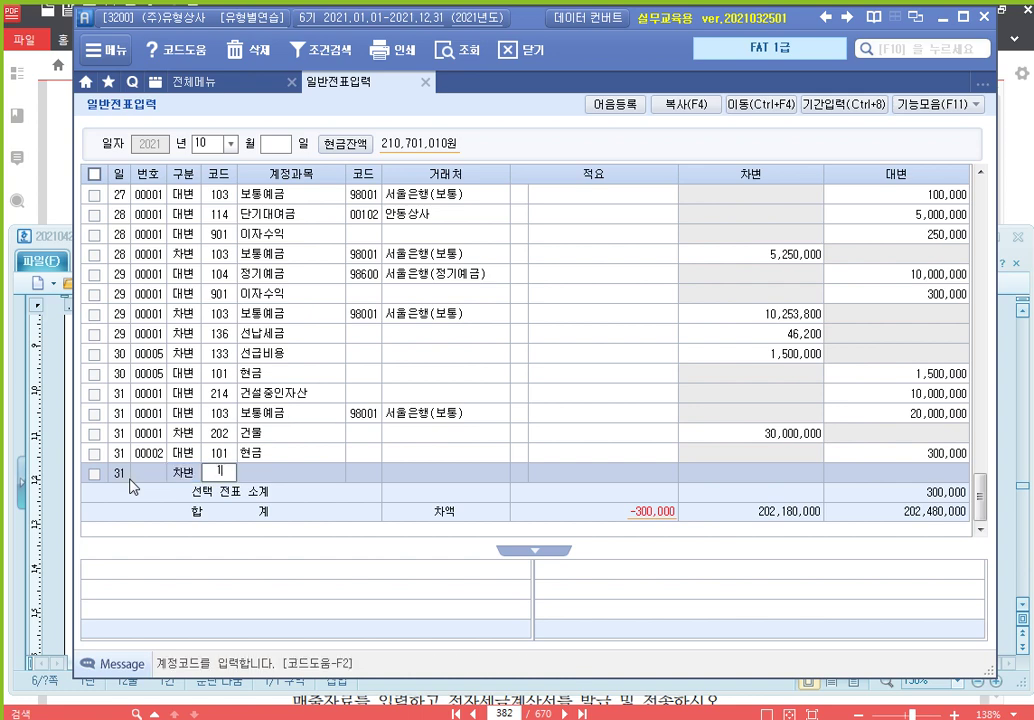
key("Return")
key("Return")
key("Return")
type("3")
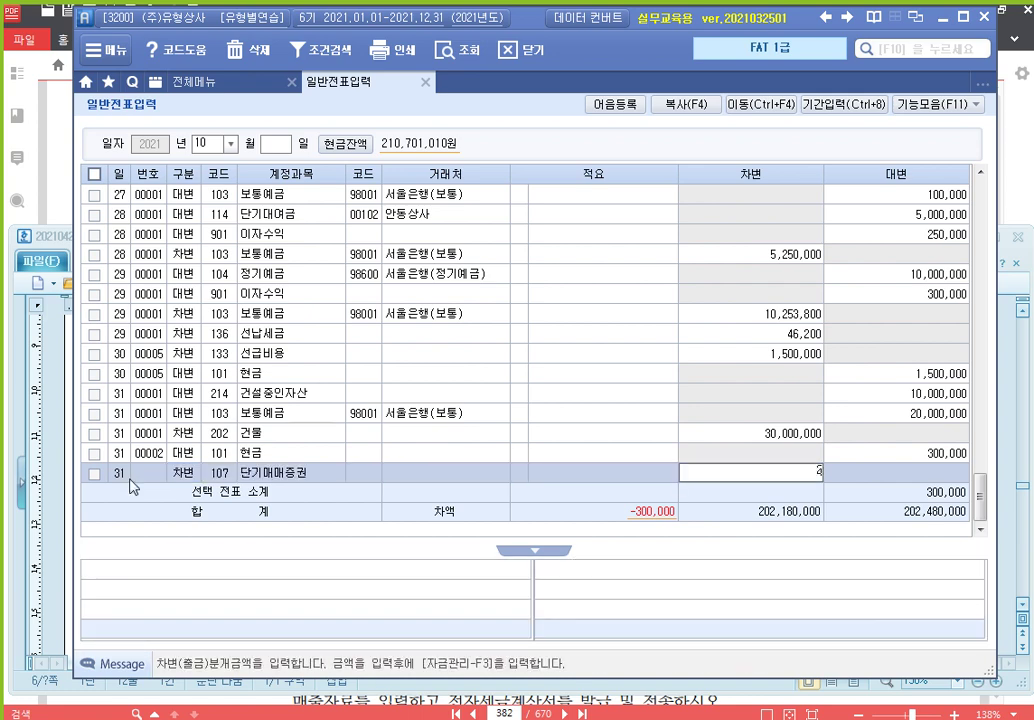
type("60000")
key("Return")
Step: Record the October 31 debit line for 건물 (202) with the amount 40,000
key("Return")
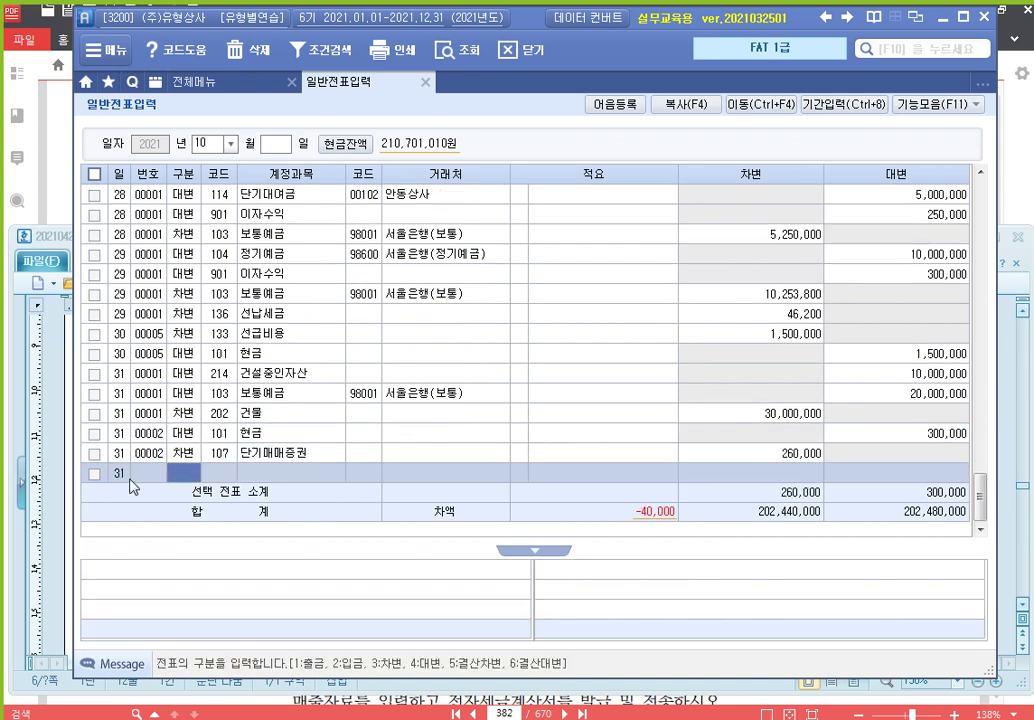
type("3")
key("Return")
type("202")
key("Return")
key("Return")
key("Return")
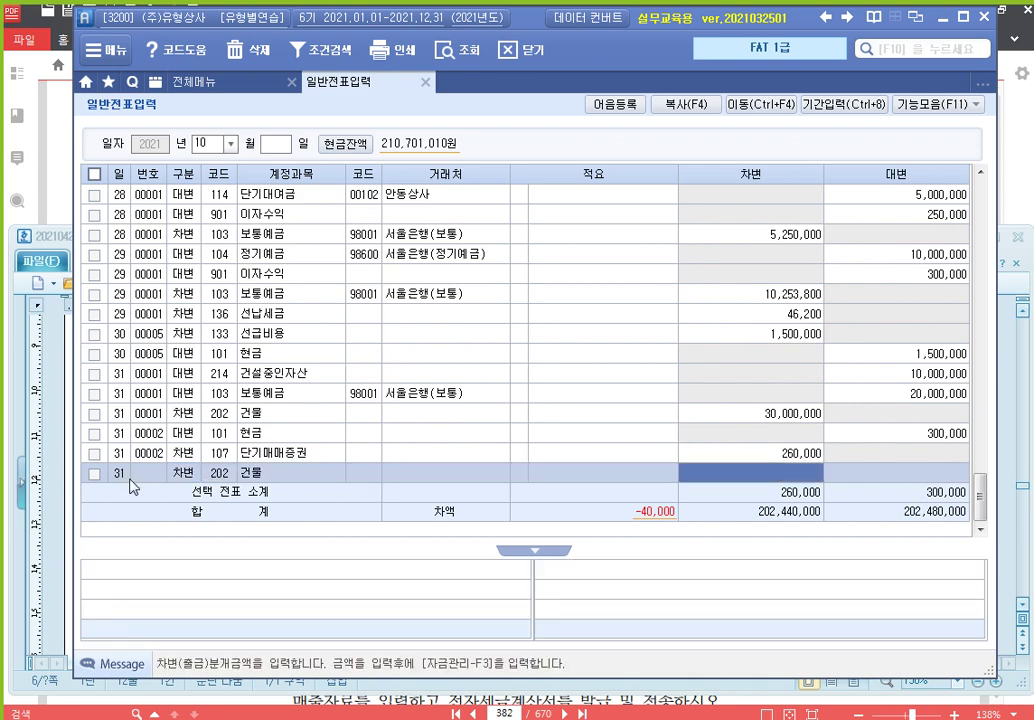
type("400000")
key("Return")
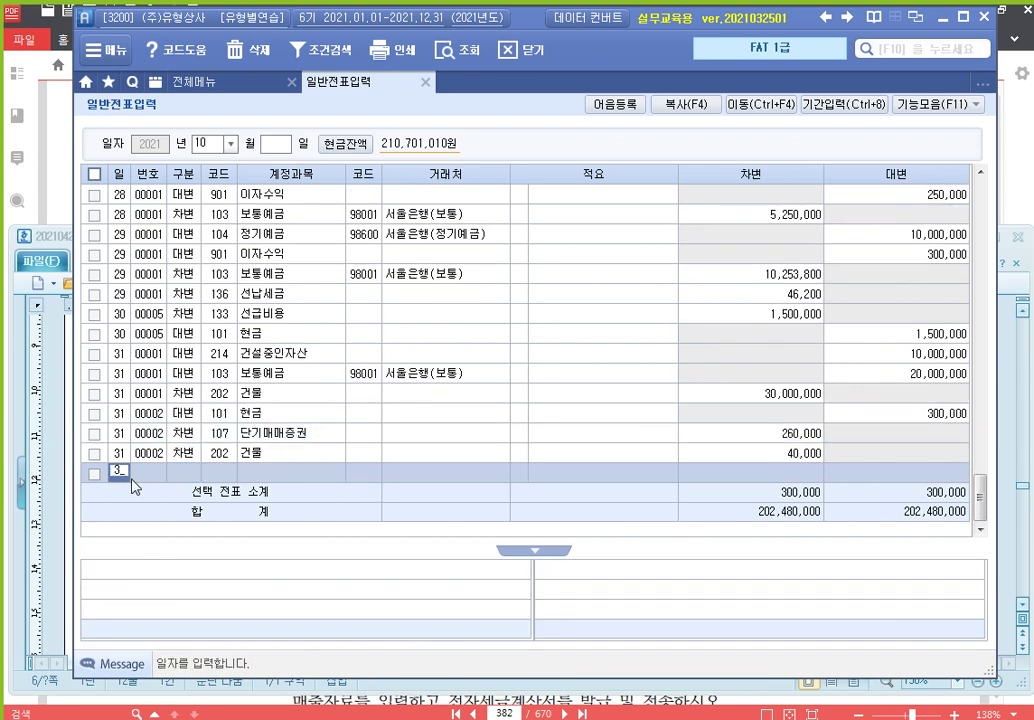
Step: Record a new October 31 voucher's credit line for 자본금 (331) with the amount 50,000,000
key("Return")
type("4")
key("Return")
type("331")
key("Return")
key("Return")
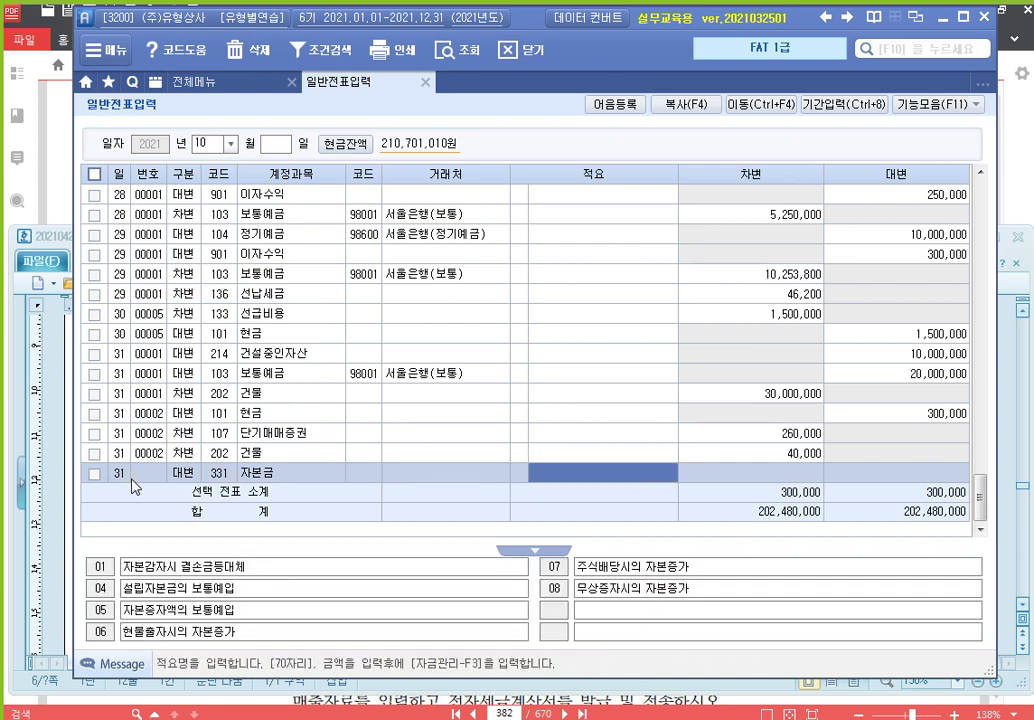
key("Return")
type("50000000")
key("Return")
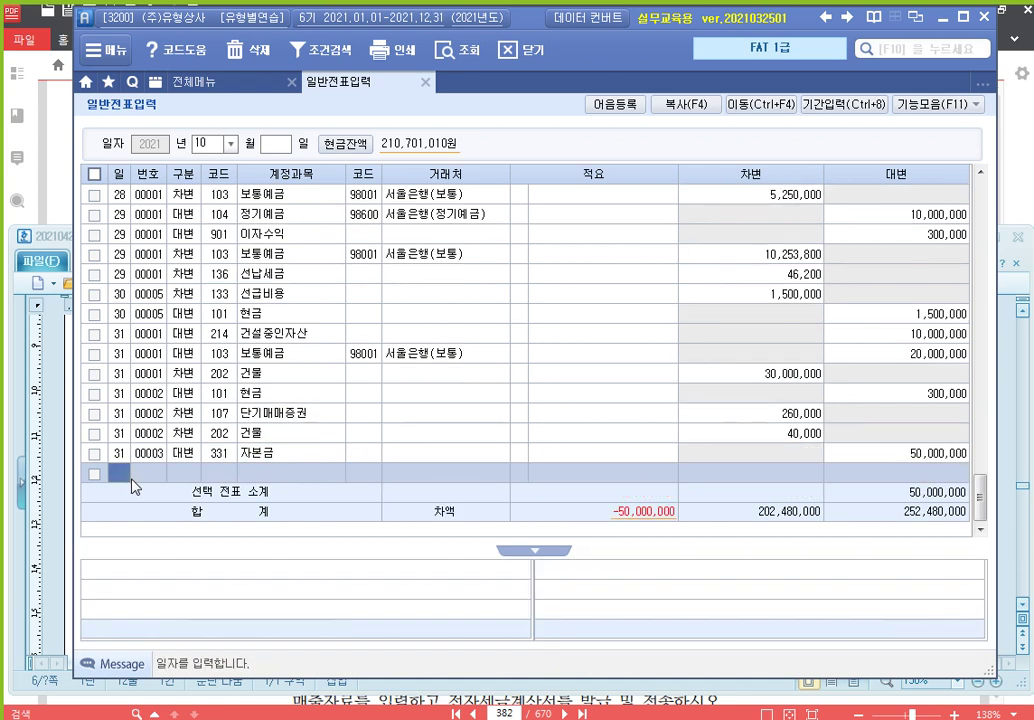
Step: Record the October 31 debit line for 보통예금 (103) with 거래처 98001 서울은행(보통) and the amount 58,000,000
key("Return")
type("3")
key("Return")
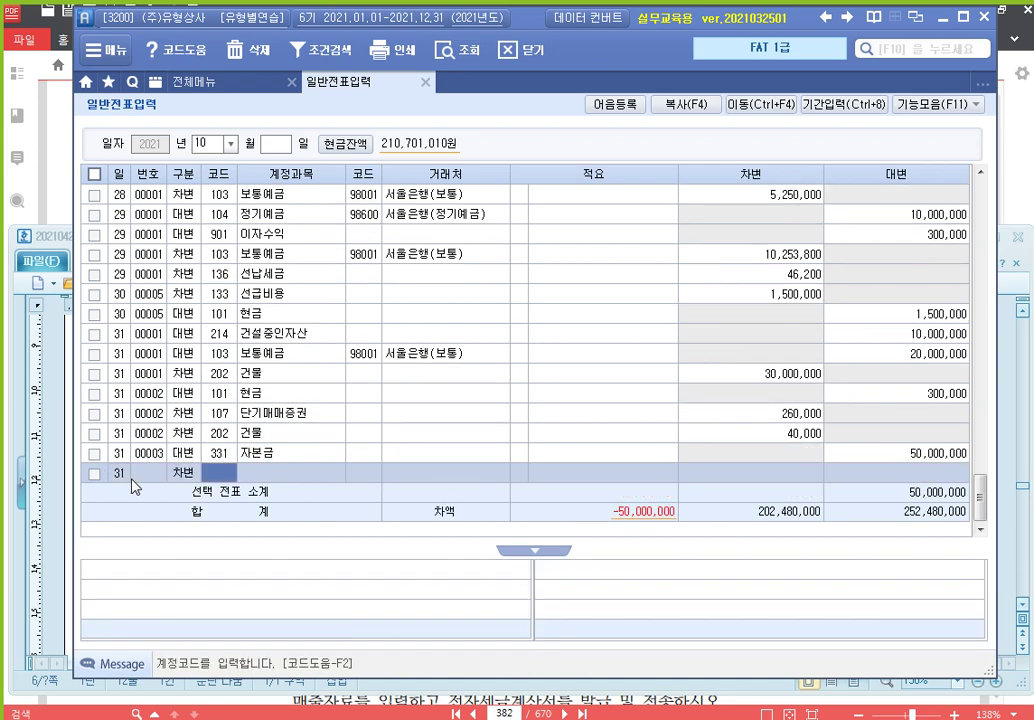
type("103")
key("Return")
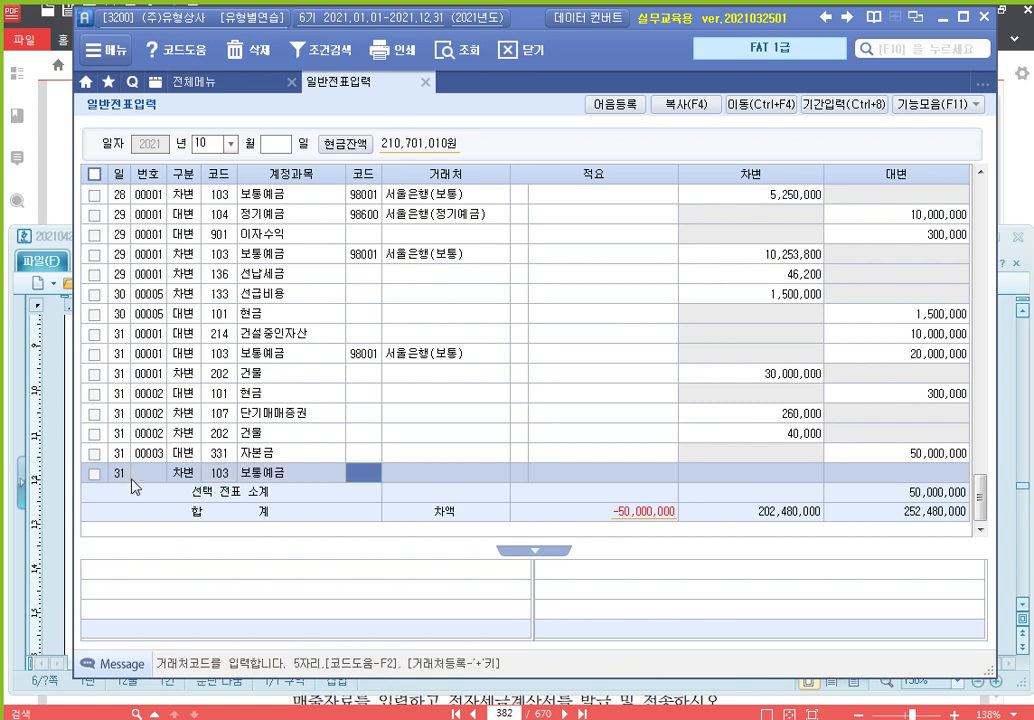
type("98001")
key("Return")
key("Return")
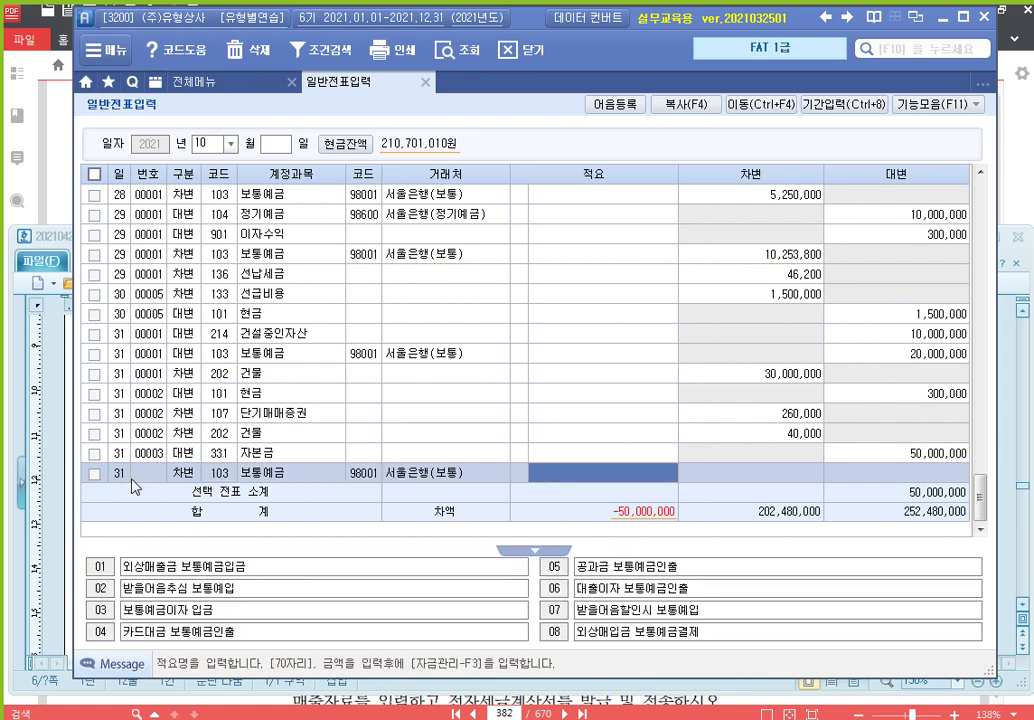
key("Return")
type("58++")
key("Return")
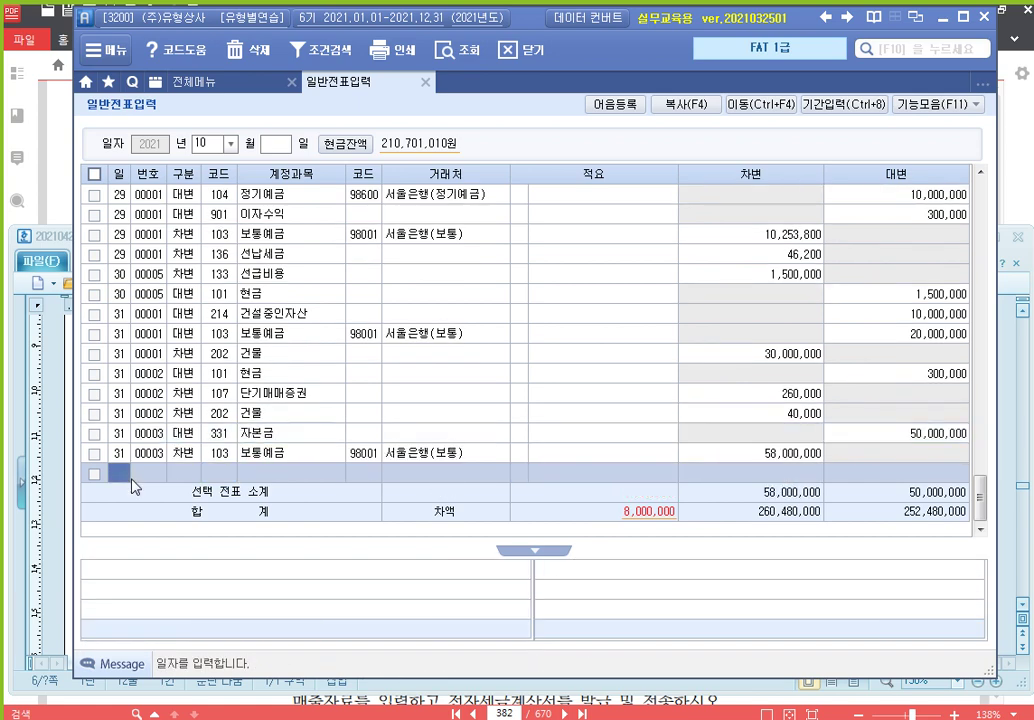
Step: Record the October 31 credit line for 주식발행초과금 (341) with the amount 8,000,000
key("Return")
type("4")
key("Return")
type("주식")
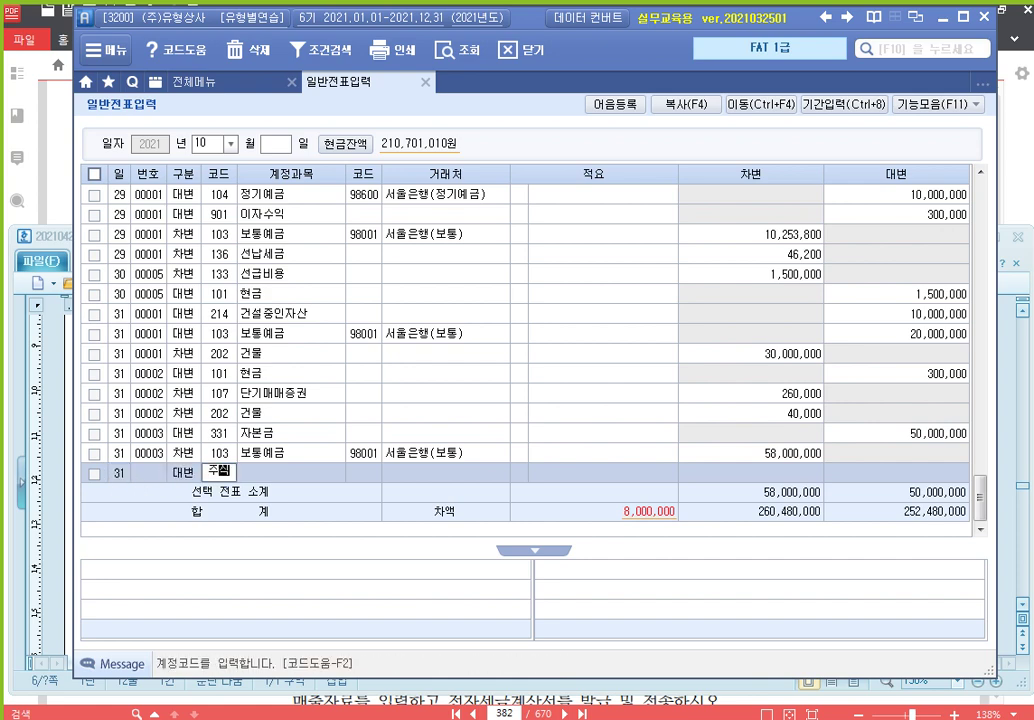
key("Return")
key("Down")
key("Return")
key("Return")
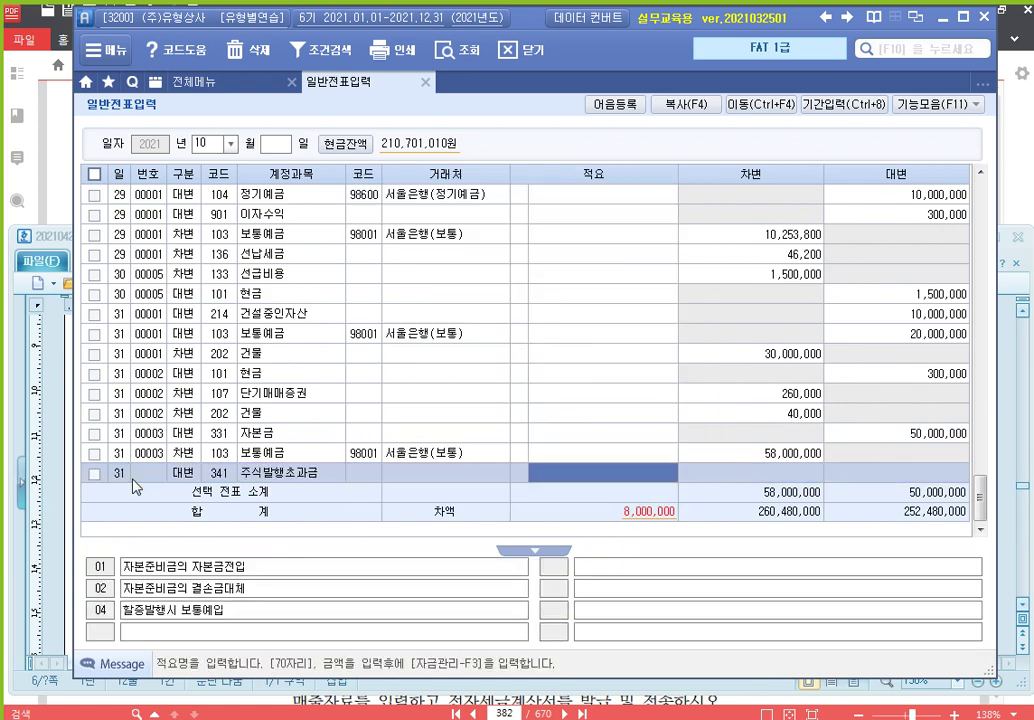
key("Return")
type("8++")
key("Return")
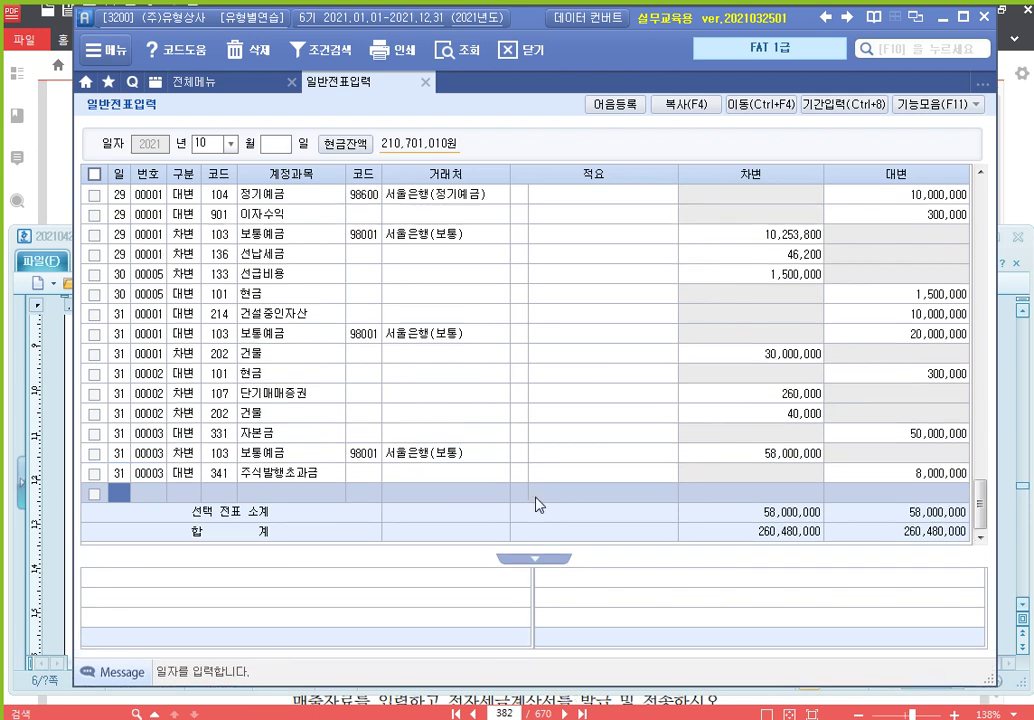
left_click(980, 173)
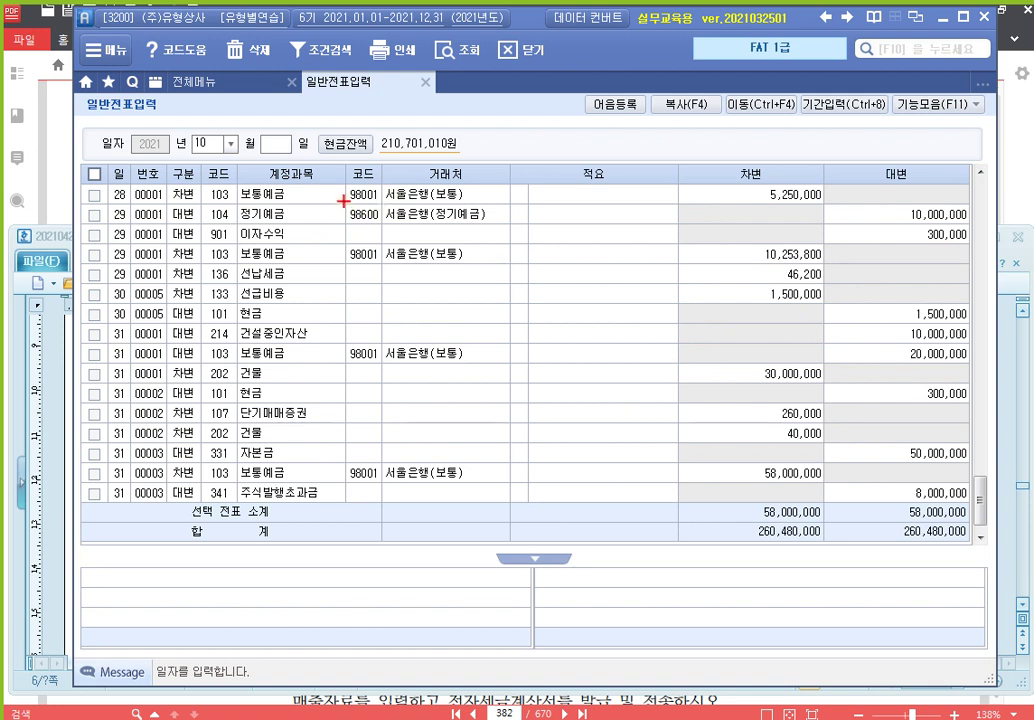
mouse_move(343, 204)
left_mouse_down()
mouse_move(350, 218)
mouse_move(390, 226)
left_mouse_up()
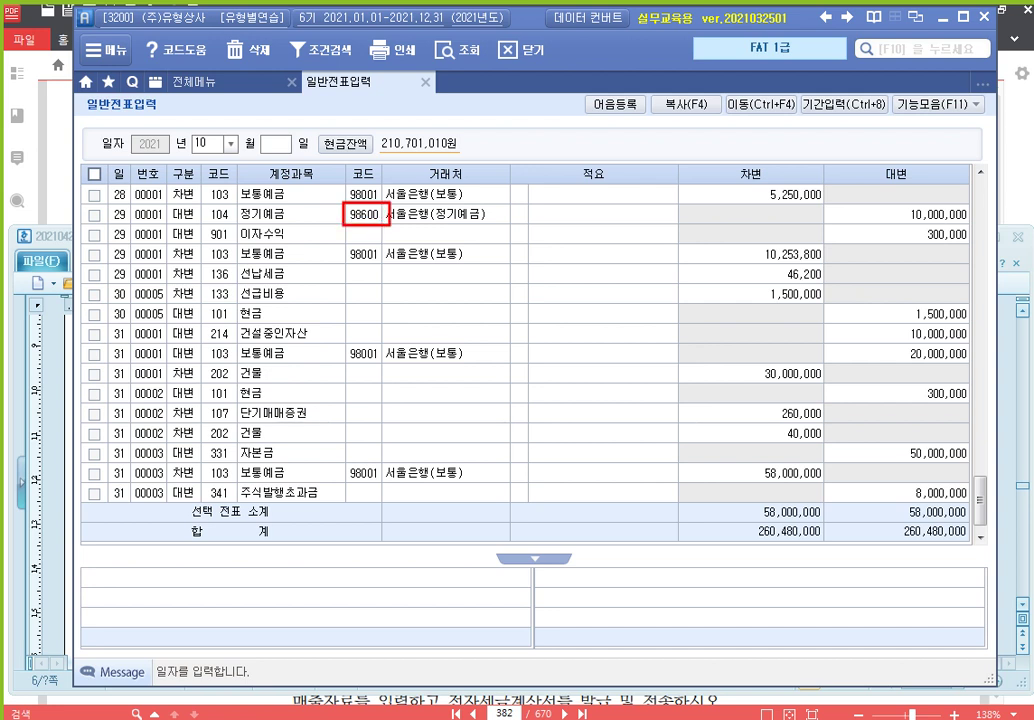